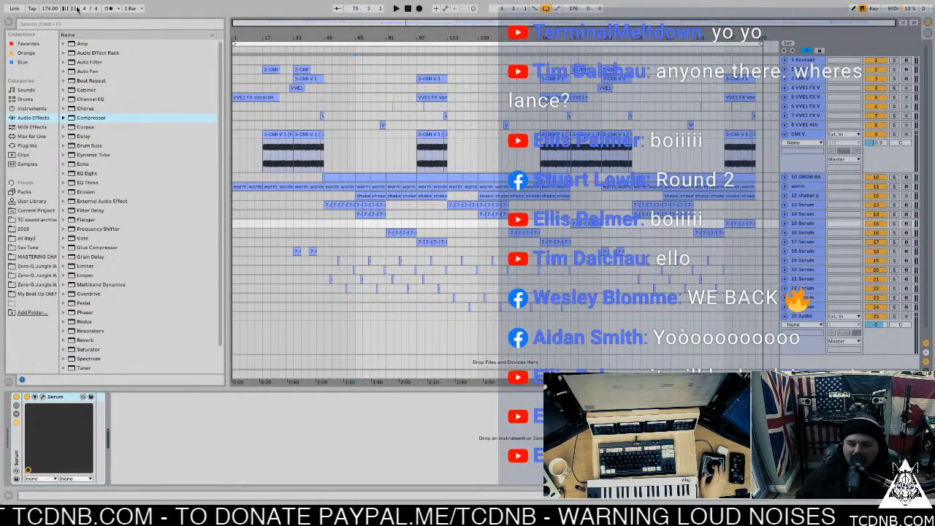
Play from the opening vocal clip with the browser hidden, and switch the worm track's Convolution Reverb type to 04 Made for Drums.
{"action": "left_click", "coordinate": [237, 98]}
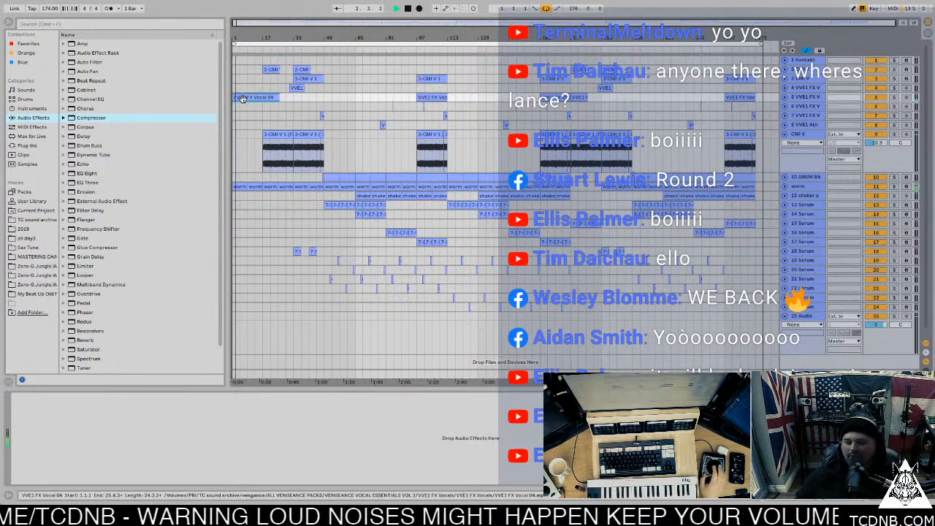
{"action": "left_click", "coordinate": [9, 24]}
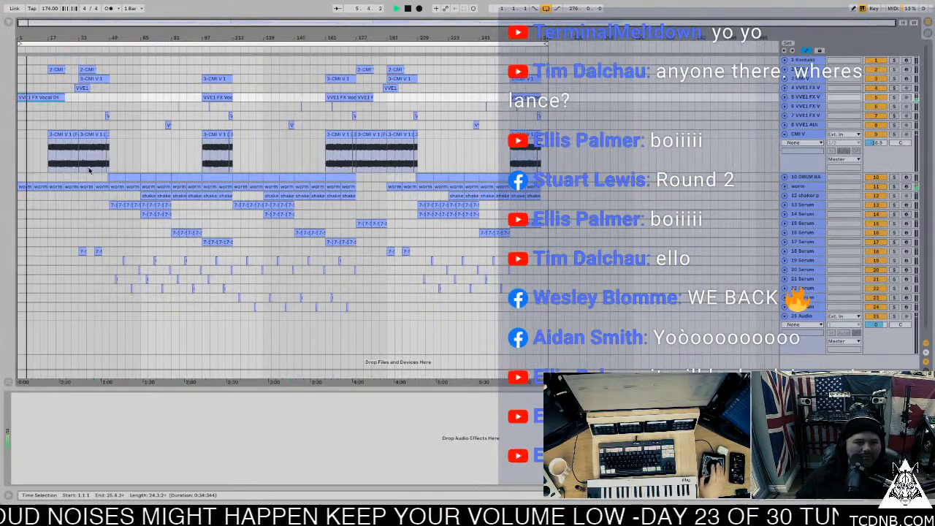
{"action": "left_click", "coordinate": [813, 188]}
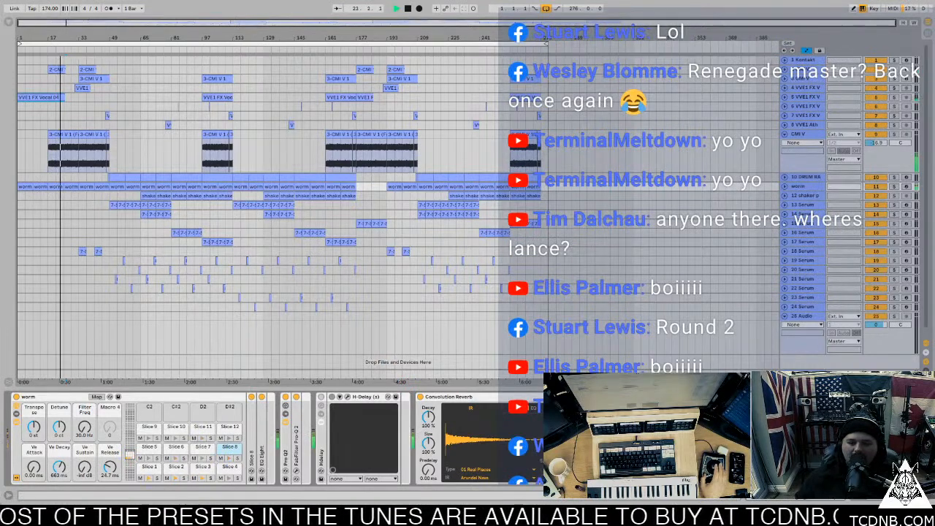
{"action": "left_click", "coordinate": [476, 469]}
Set the low cut in the Convolution Reverb's EQ to about 494 Hz and its Decay to 54.6 %.
{"action": "left_click", "coordinate": [504, 403]}
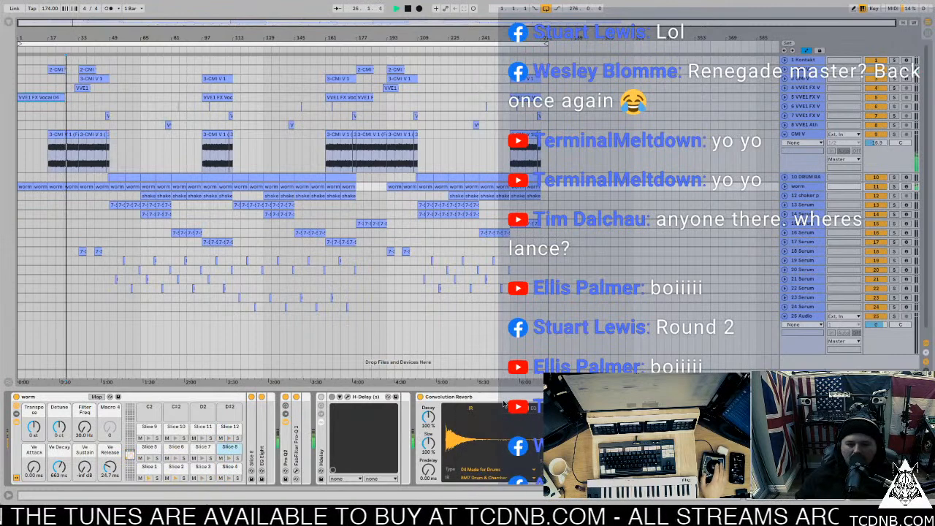
{"action": "mouse_move", "coordinate": [480, 437]}
{"action": "left_click_drag", "start_coordinate": [470, 467], "coordinate": [495, 466]}
{"action": "left_click_drag", "start_coordinate": [428, 418], "coordinate": [428, 451]}
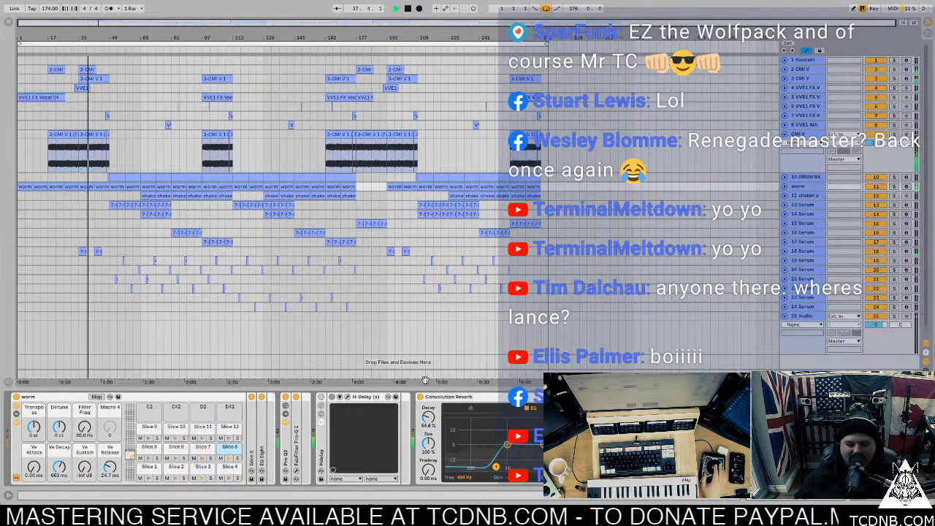
Enable the worm track's H-Delay rack and collapse the Convolution Reverb and H-Delay devices.
{"action": "double_click", "coordinate": [483, 397]}
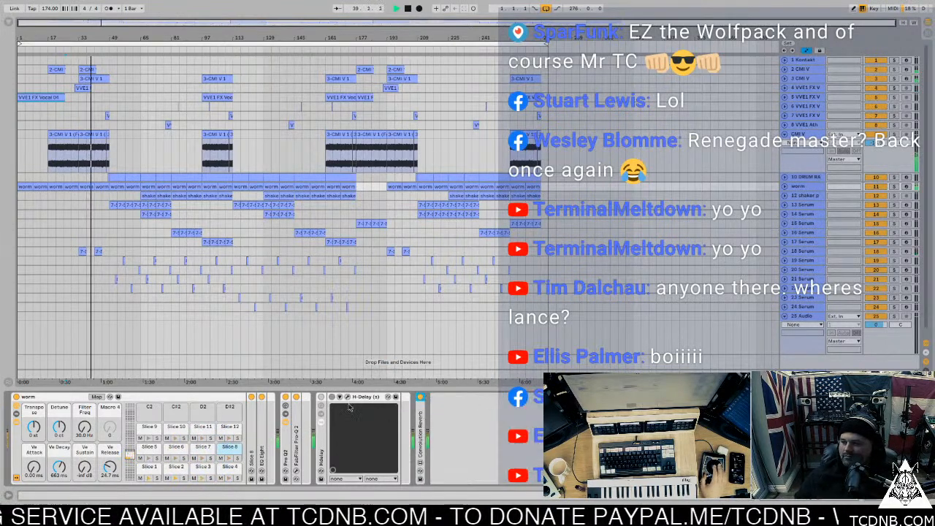
{"action": "left_click", "coordinate": [321, 397]}
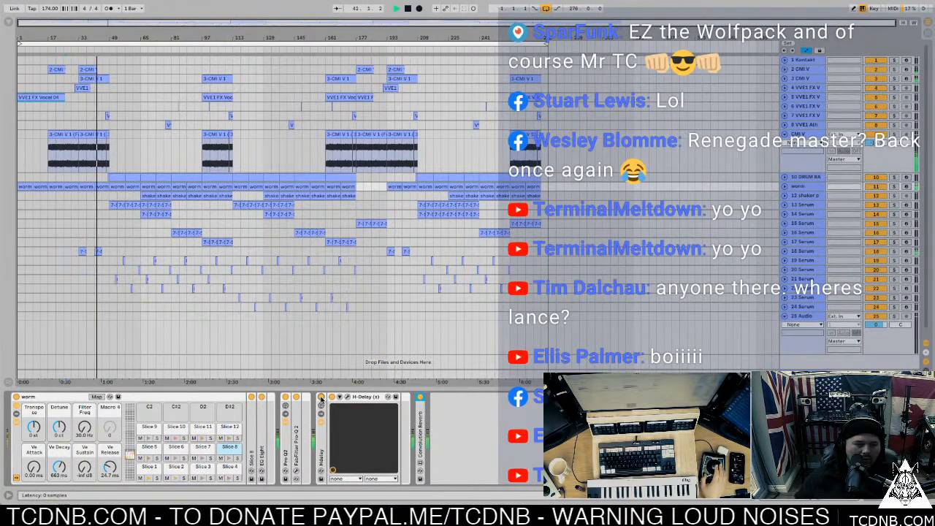
{"action": "double_click", "coordinate": [370, 398]}
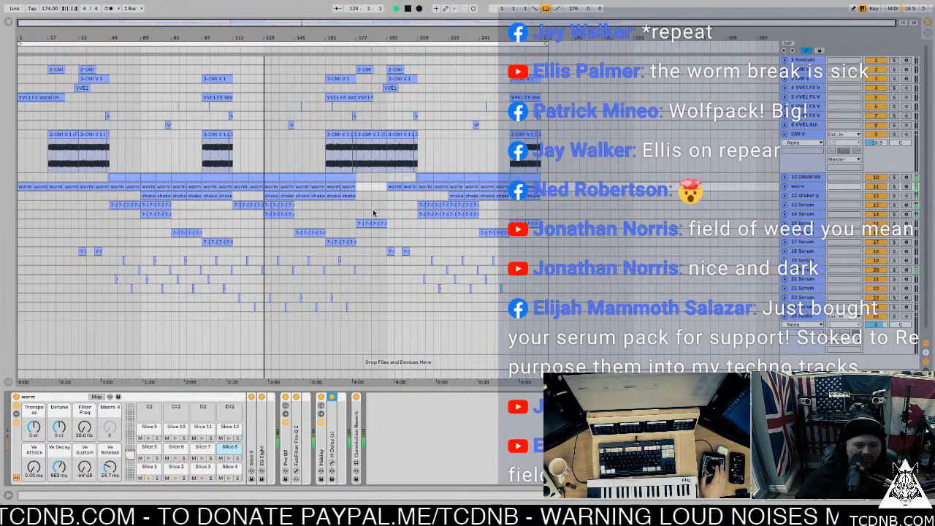
Stop playback and duplicate the 13 Serum track together with its clips.
{"action": "left_click", "coordinate": [810, 205]}
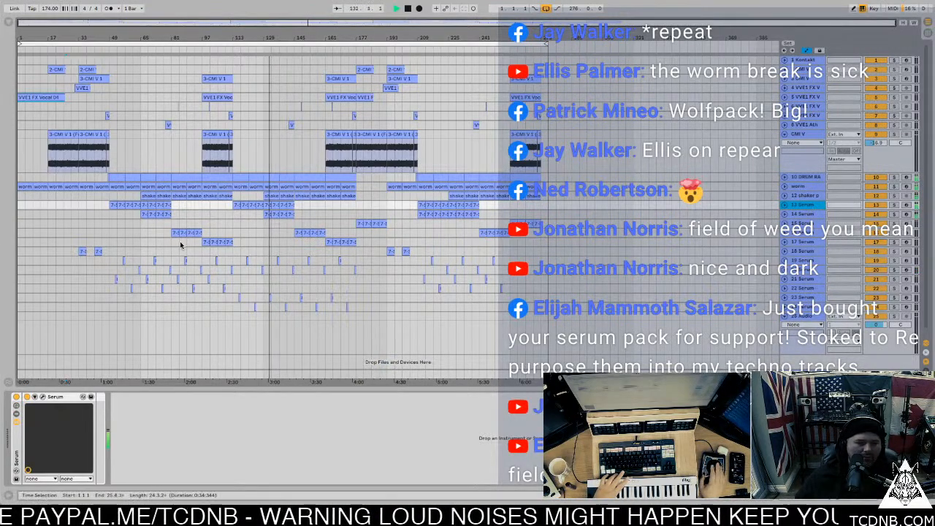
{"action": "key", "text": "space"}
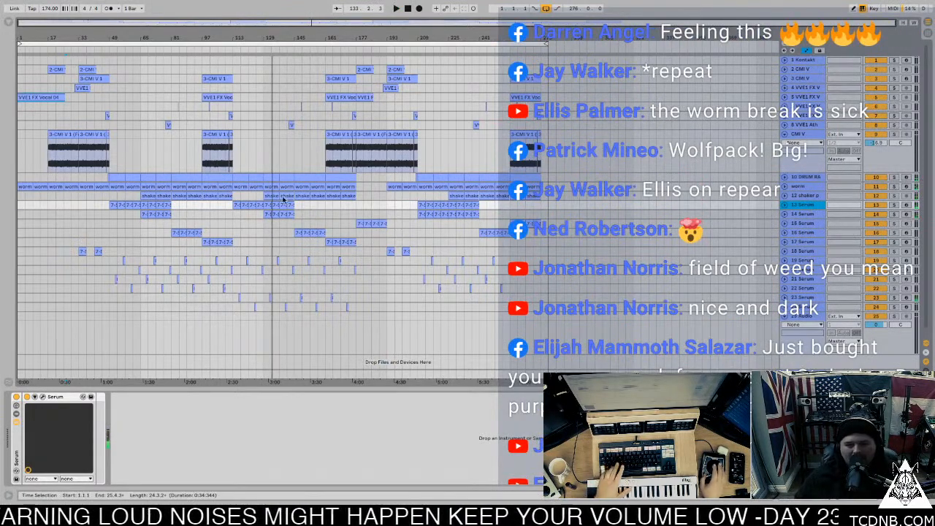
{"action": "key", "text": "ctrl+t"}
Delete the first and last clip groups on the duplicated Serum track and the middle group, bars 113 to 145, on the original.
{"action": "left_click", "coordinate": [99, 214]}
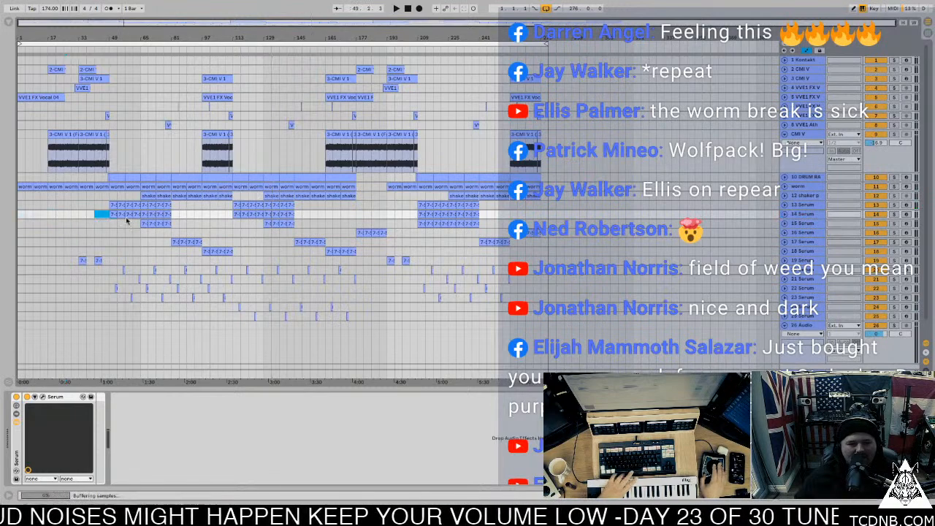
{"action": "key", "text": "Delete"}
{"action": "left_click", "coordinate": [226, 209]}
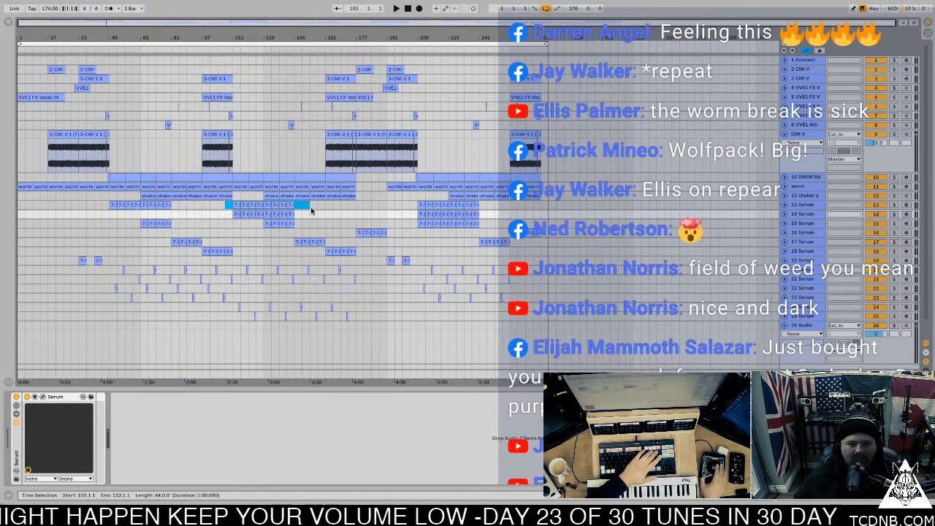
{"action": "left_click_drag", "start_coordinate": [410, 214], "coordinate": [502, 214]}
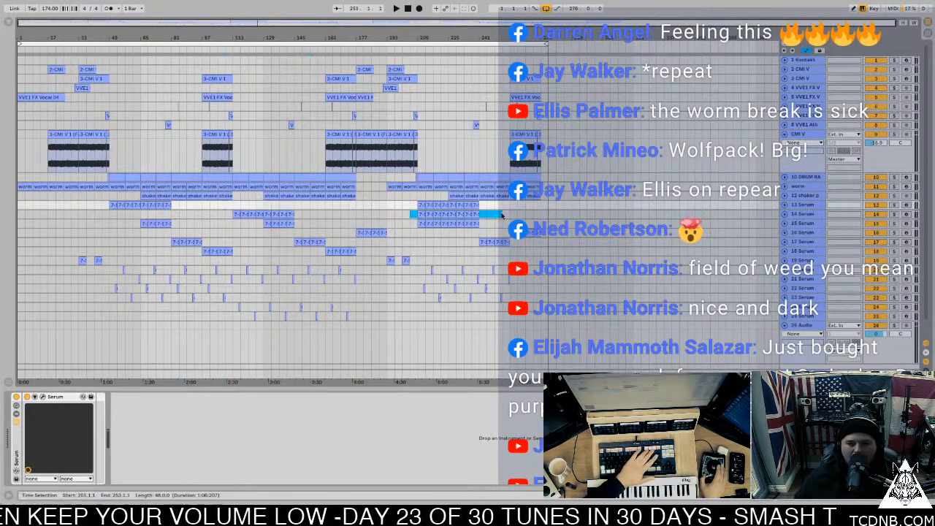
Open Serum on track 14 and set the Hyper effect's Rate to 94% while playing from bar 113.
{"action": "left_click", "coordinate": [235, 213]}
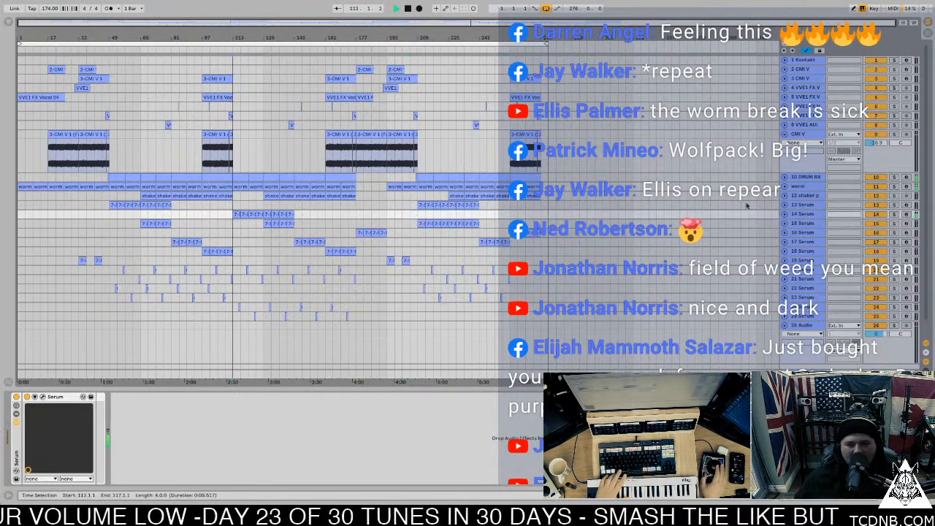
{"action": "left_click", "coordinate": [810, 214]}
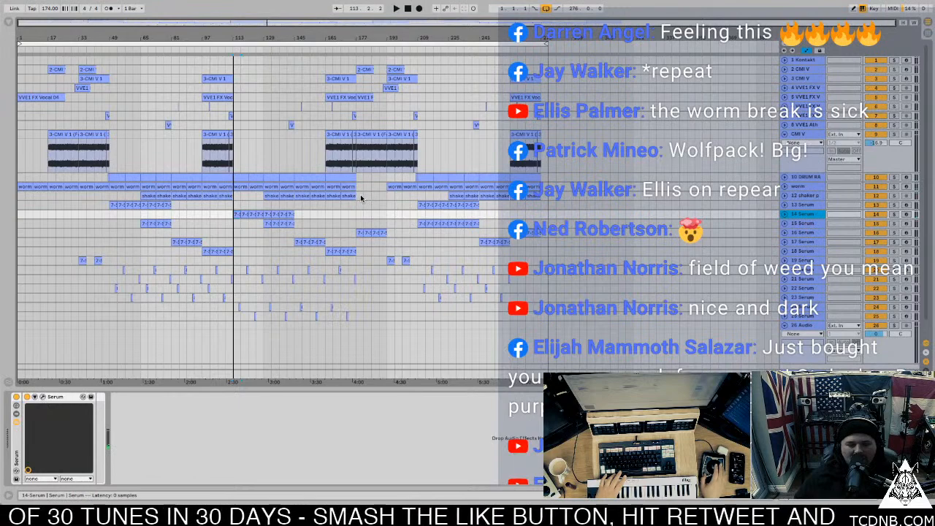
{"action": "key", "text": "ctrl+alt+p"}
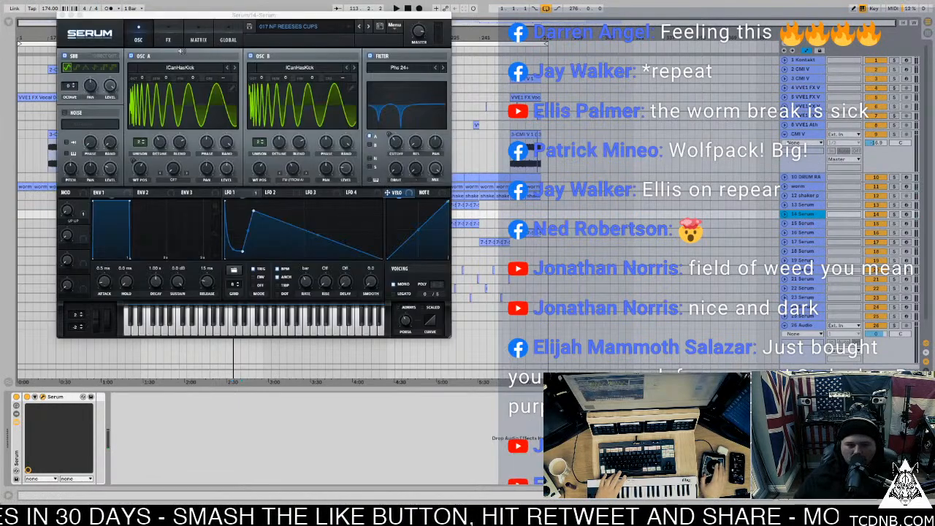
{"action": "left_click", "coordinate": [168, 40]}
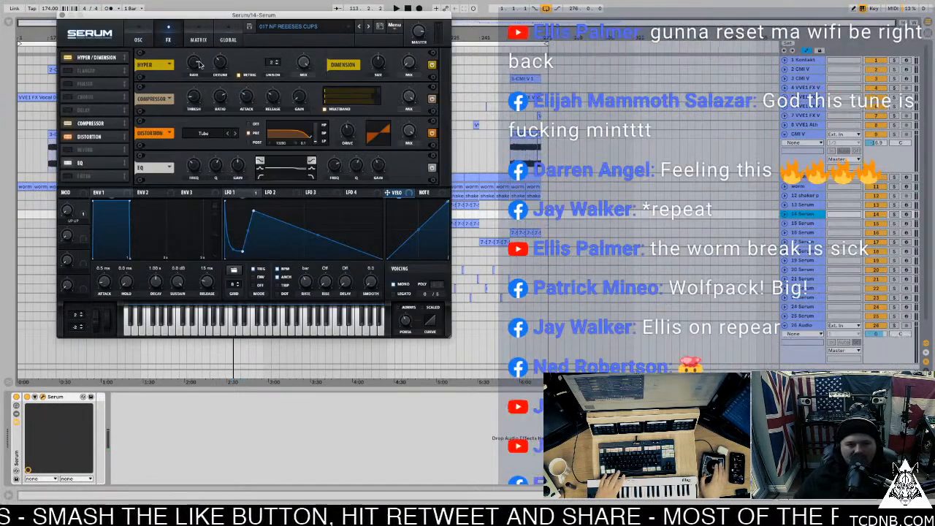
{"action": "key", "text": "space"}
{"action": "mouse_move", "coordinate": [199, 65]}
{"action": "left_mouse_down"}
{"action": "mouse_move", "coordinate": [194, 75]}
{"action": "mouse_move", "coordinate": [196, 49]}
{"action": "mouse_move", "coordinate": [194, 65]}
{"action": "left_mouse_up"}
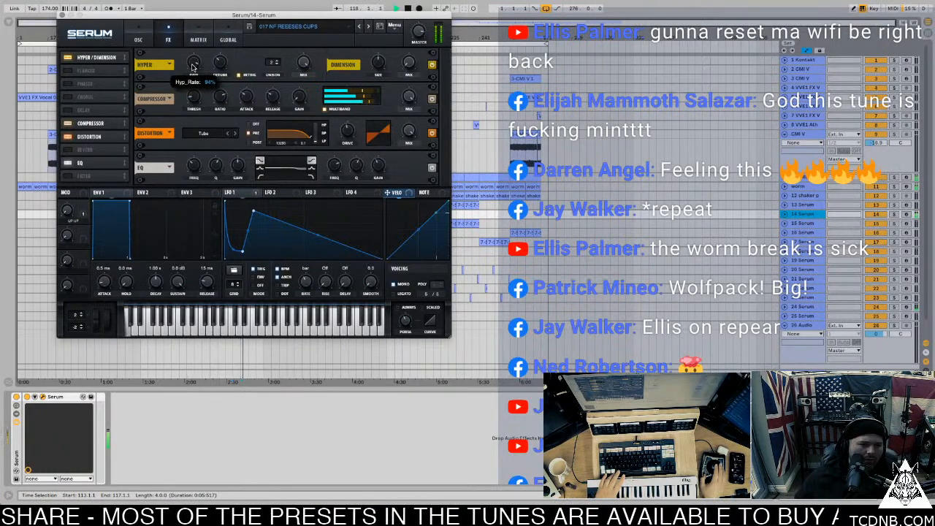
Change the wavetable of track 14's Serum oscillator A to Kream and oscillator B to Misfits, and close the plug-in window.
{"action": "left_click", "coordinate": [138, 39]}
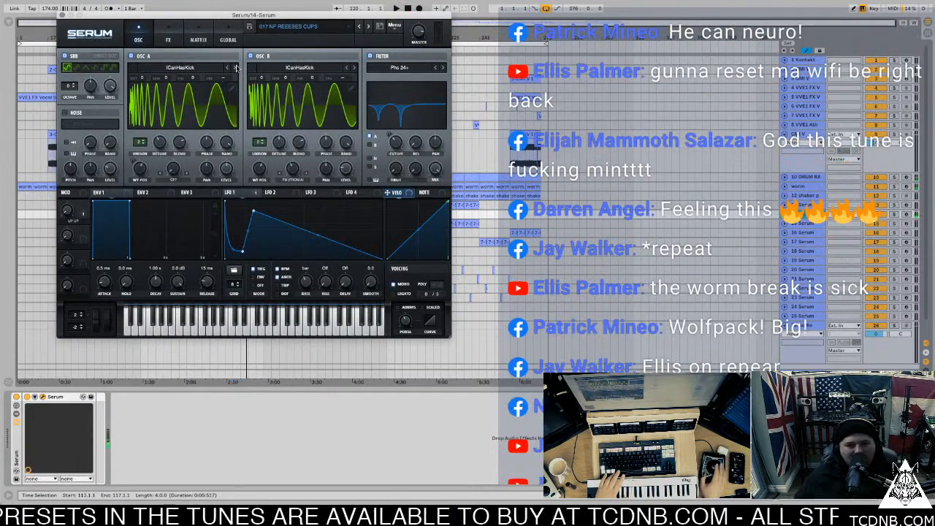
{"action": "left_click", "coordinate": [234, 67]}
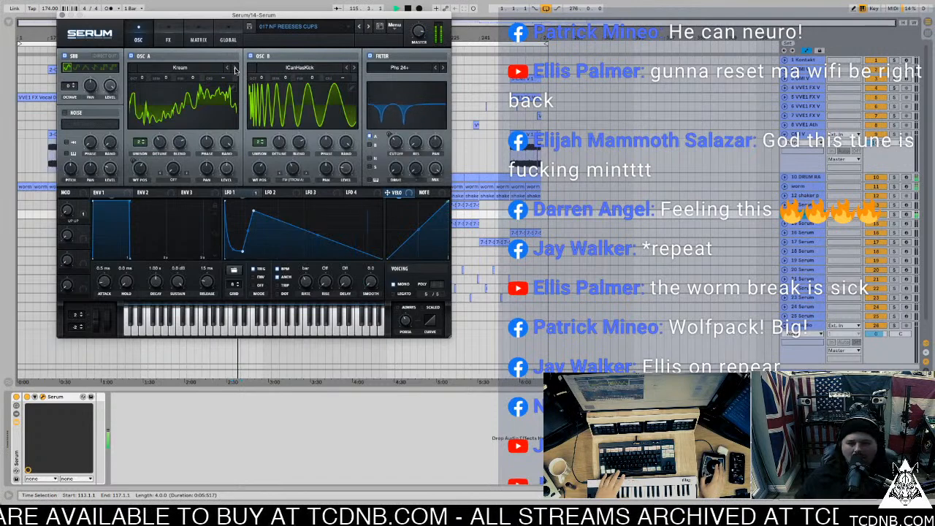
{"action": "left_click", "coordinate": [356, 68]}
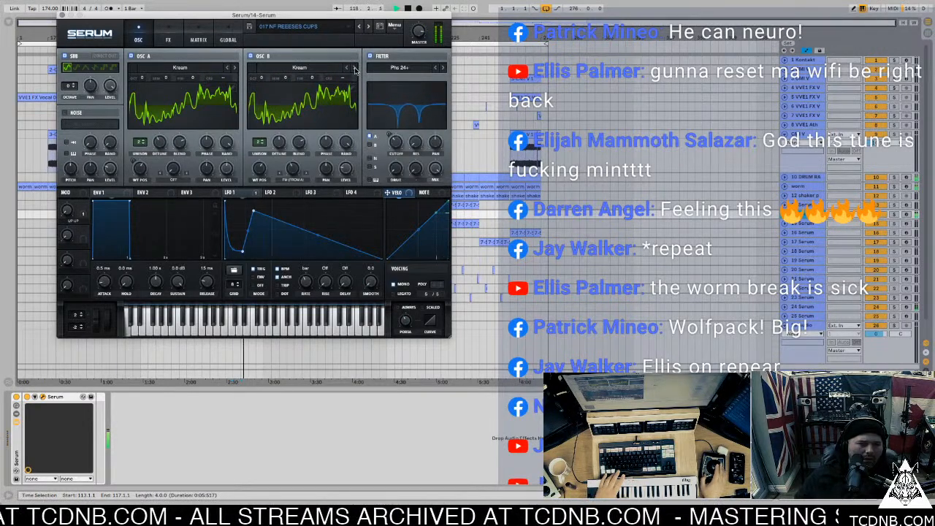
{"action": "left_click", "coordinate": [356, 68]}
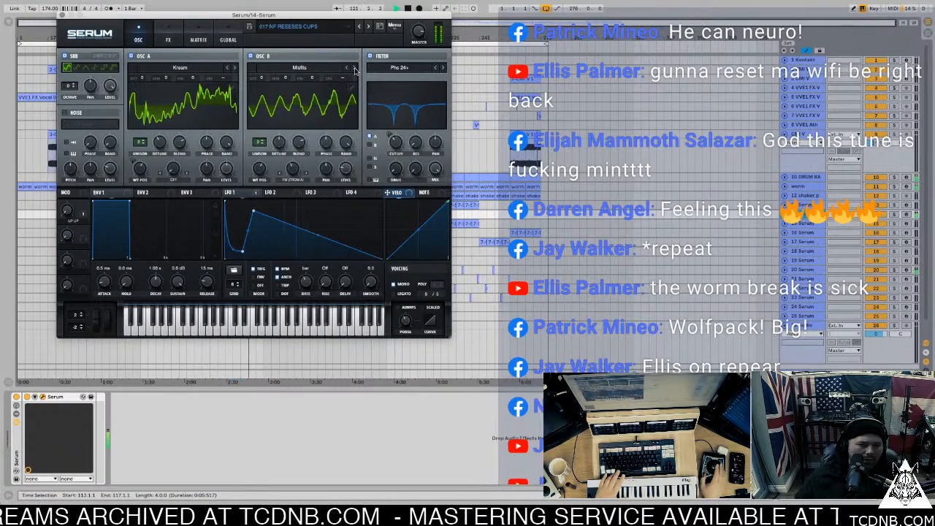
{"action": "left_click", "coordinate": [63, 15]}
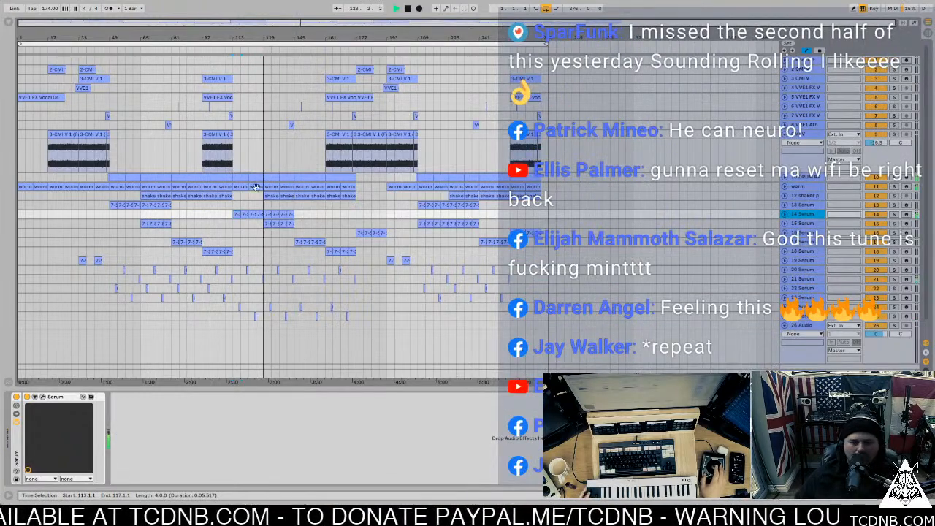
Save the Live Set.
{"action": "left_click", "coordinate": [251, 215]}
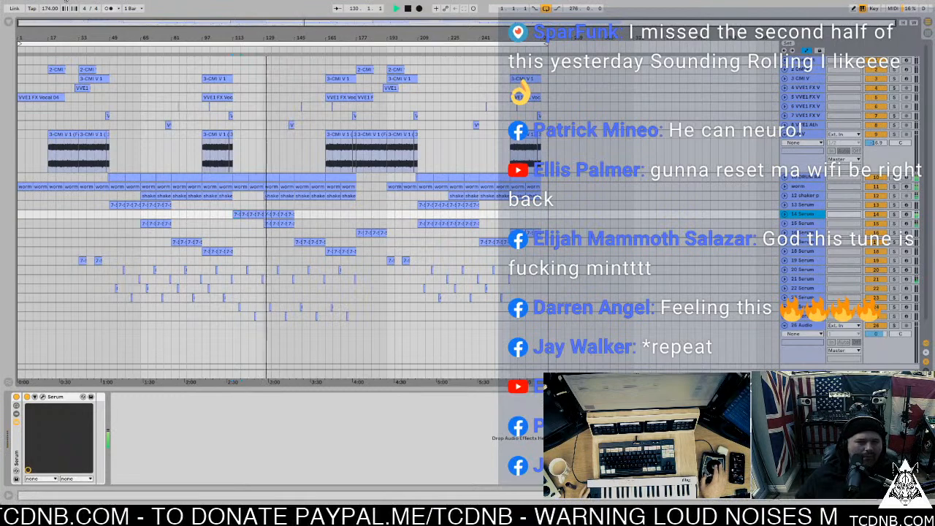
{"action": "left_click", "coordinate": [60, 0]}
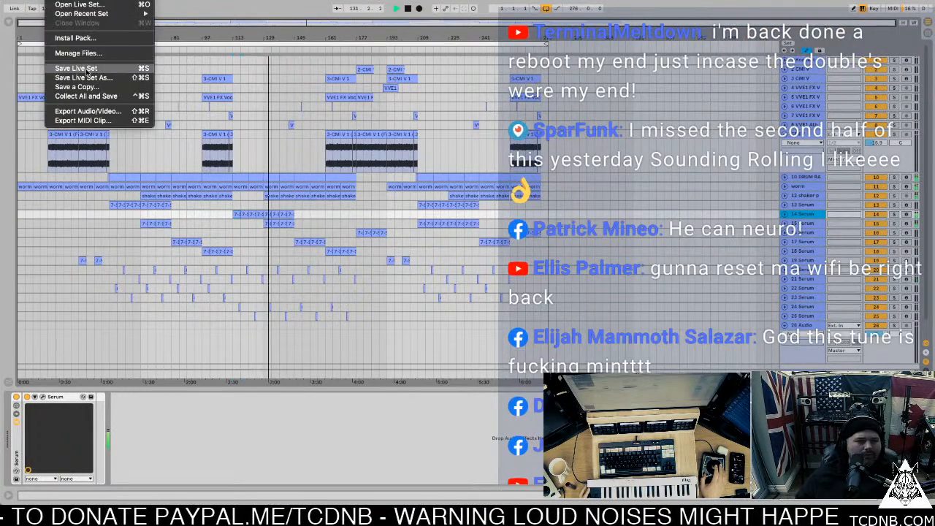
{"action": "left_click", "coordinate": [87, 69]}
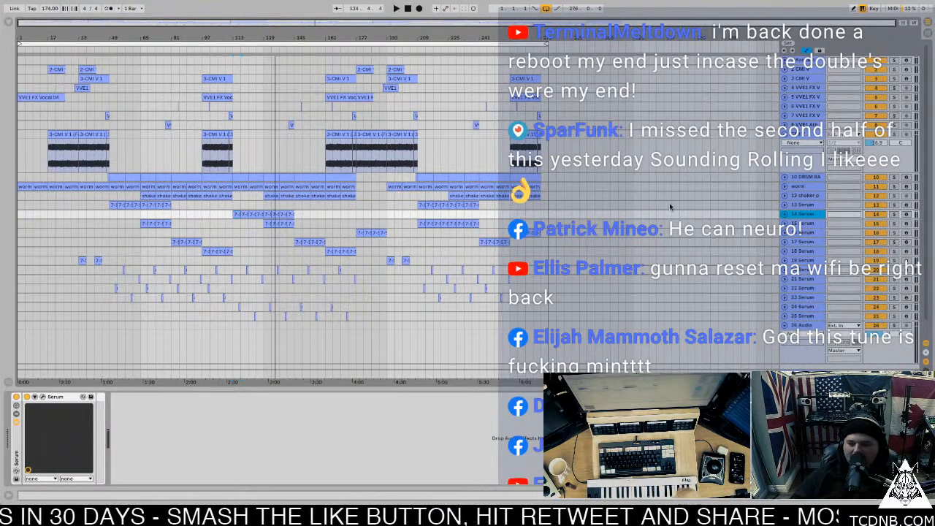
Play the arrangement from the first worm clip and briefly solo the 15 Serum track to audition it.
{"action": "left_click", "coordinate": [24, 188]}
{"action": "key", "text": "space"}
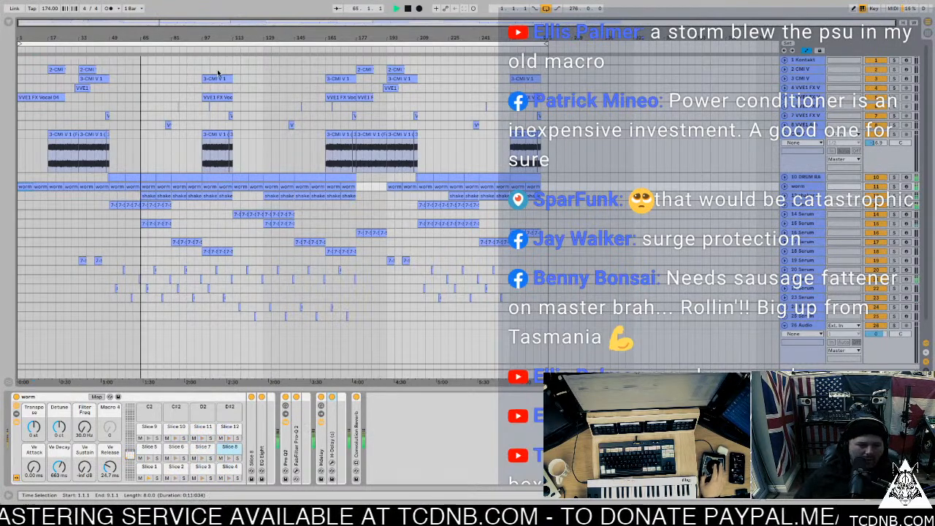
{"action": "left_click", "coordinate": [895, 223]}
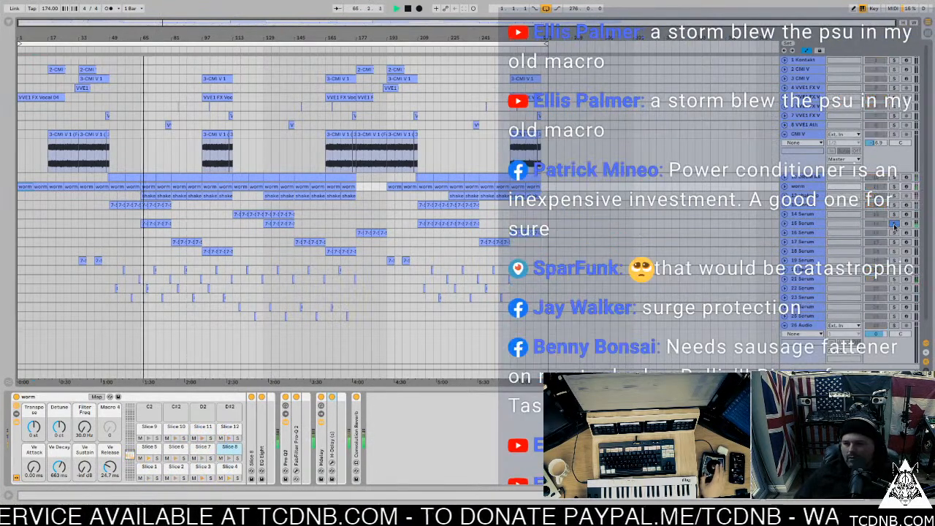
{"action": "left_click", "coordinate": [896, 225]}
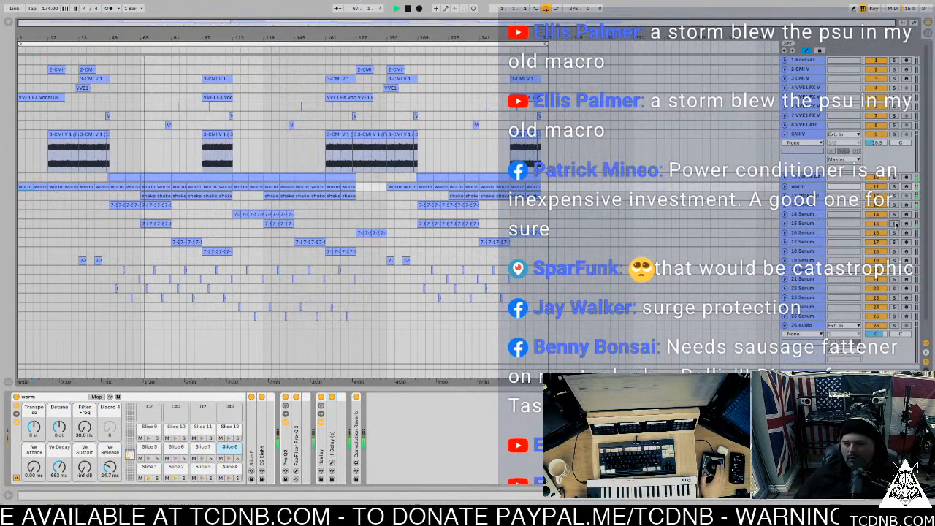
Unfold the 15 Serum track and lower its volume to about -7 dB.
{"action": "left_click", "coordinate": [785, 224]}
{"action": "left_click", "coordinate": [881, 227]}
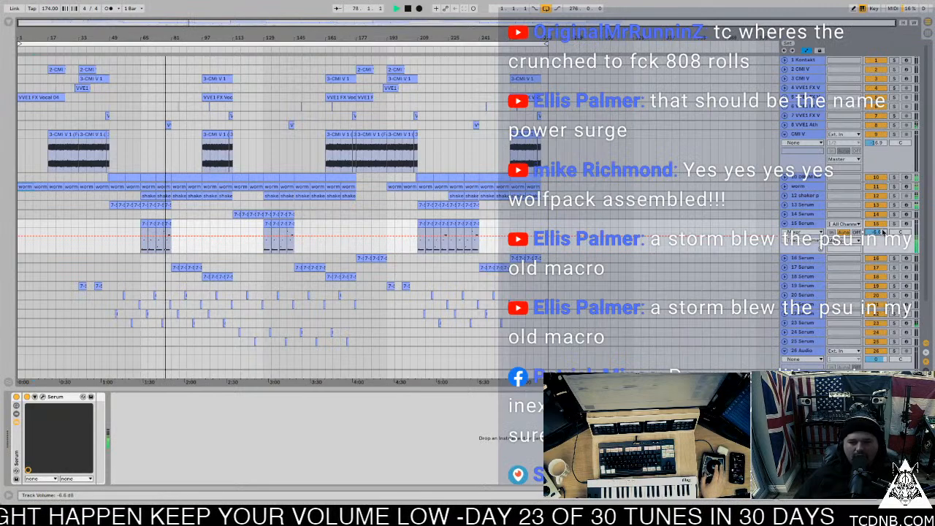
{"action": "left_click_drag", "start_coordinate": [883, 232], "coordinate": [884, 236]}
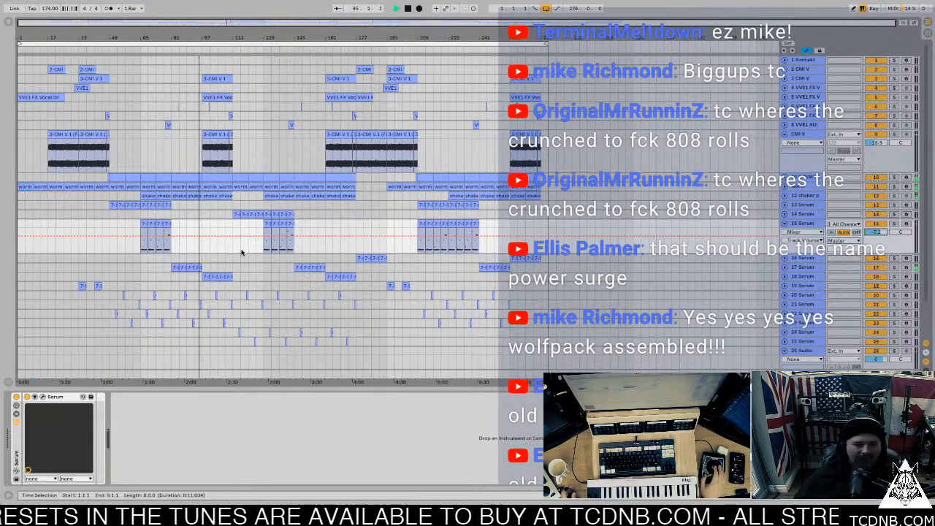
In the 17 Serum clip near bar 93, raise the C1 note at 2.2 to D1 and play it back in the arrangement.
{"action": "double_click", "coordinate": [196, 268]}
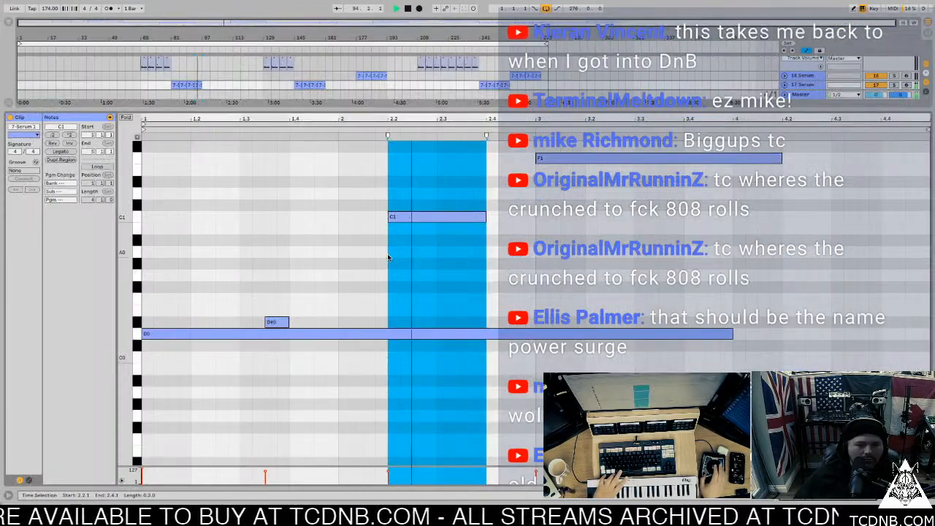
{"action": "key", "text": "space"}
{"action": "left_click", "coordinate": [429, 216]}
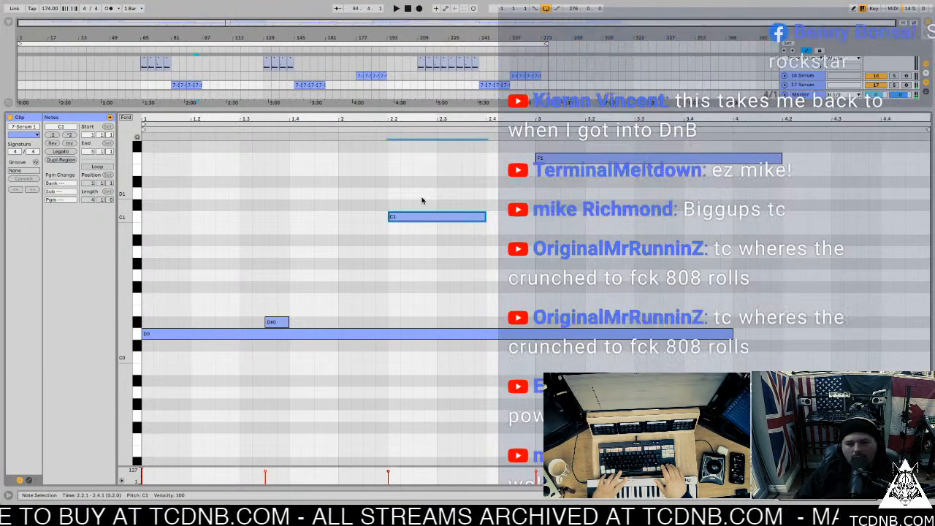
{"action": "key", "text": "Up"}
{"action": "key", "text": "Up"}
{"action": "key", "text": "space"}
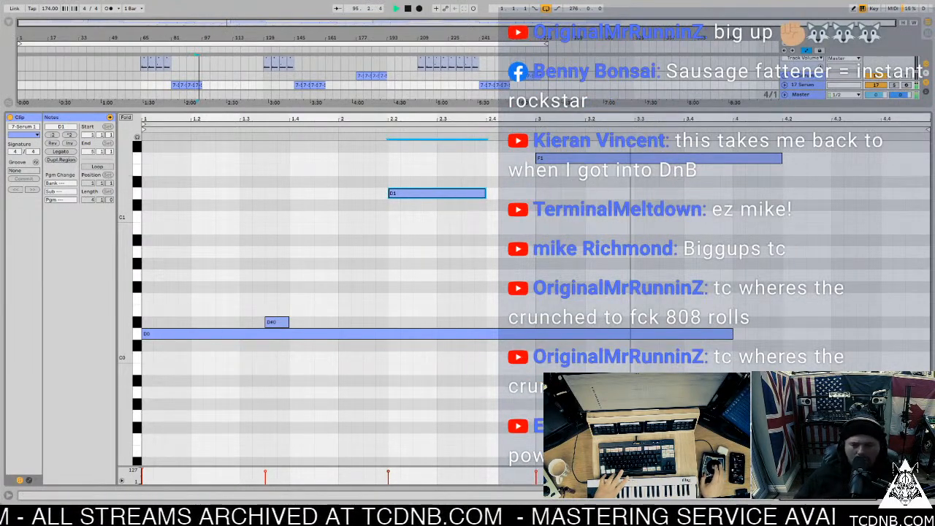
{"action": "key", "text": "ctrl+alt+l"}
{"action": "left_click", "coordinate": [202, 195]}
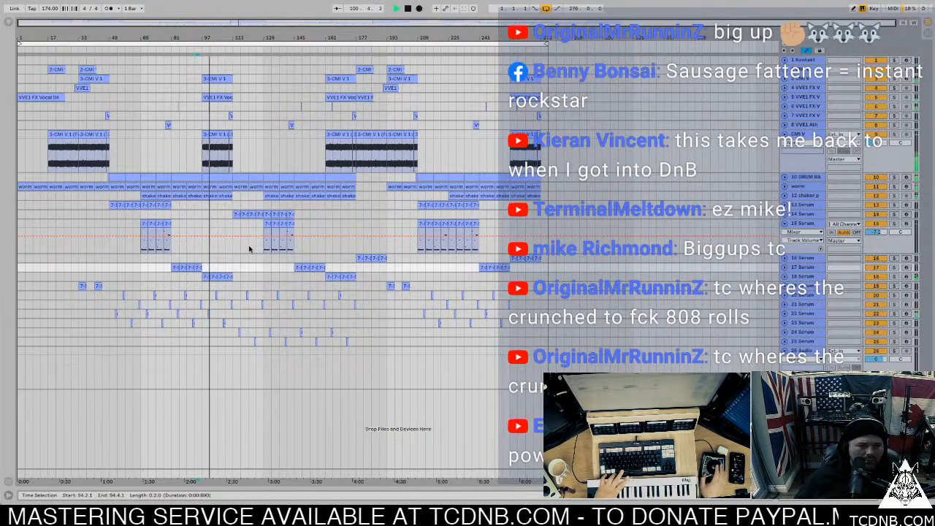
Copy the edited 17 Serum clip from bar 93 over that track's clip at bar 253.
{"action": "left_click", "coordinate": [188, 267]}
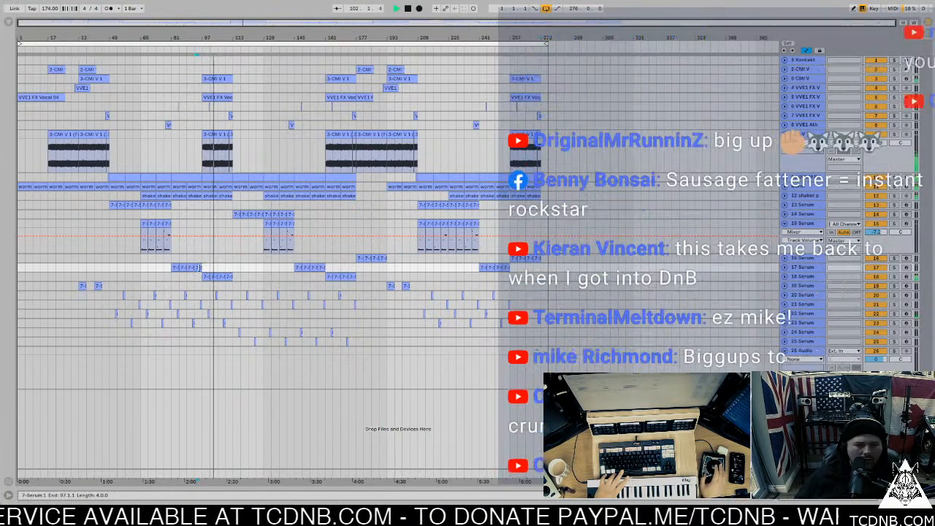
{"action": "key", "text": "ctrl+d"}
{"action": "left_click", "coordinate": [511, 269]}
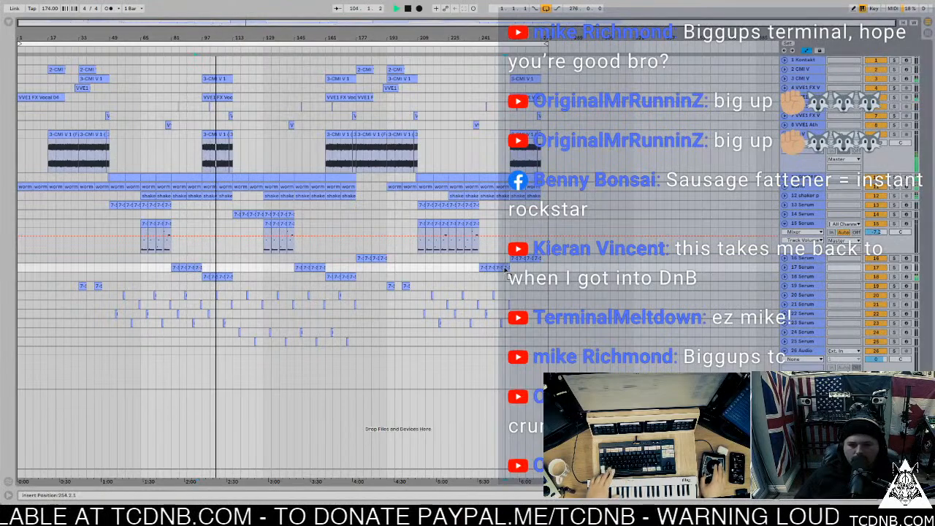
{"action": "left_click", "coordinate": [532, 275]}
{"action": "left_click", "coordinate": [222, 272]}
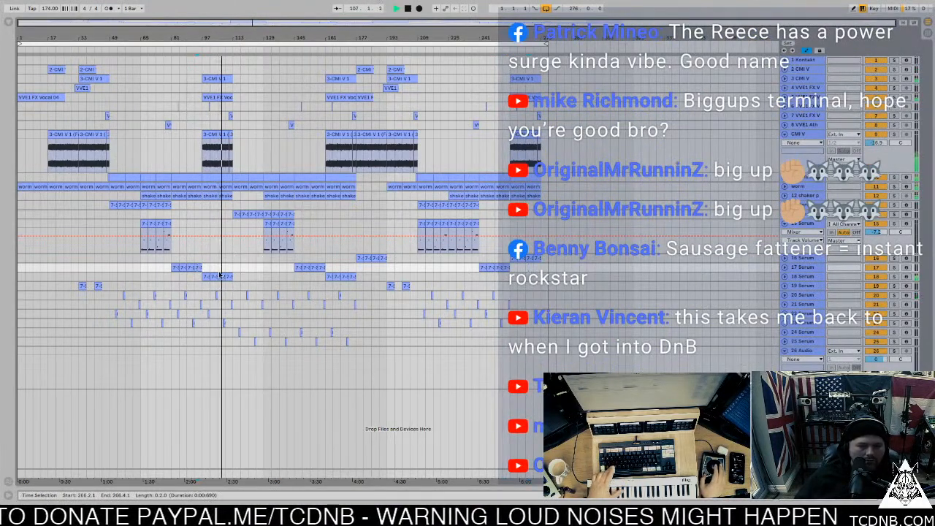
{"action": "left_click", "coordinate": [504, 267]}
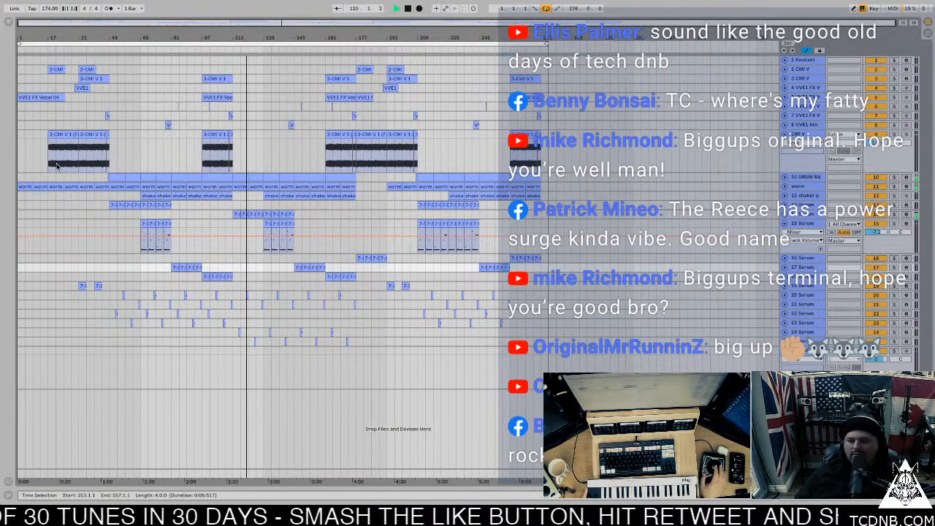
Play the arrangement from bar 113, where the 14 Serum clips begin.
{"action": "key", "text": "space"}
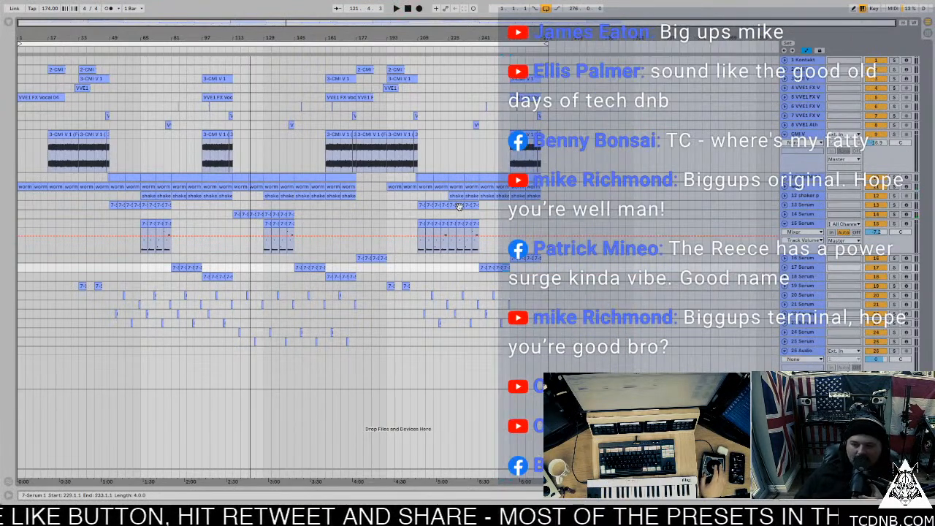
{"action": "left_click", "coordinate": [238, 208]}
{"action": "key", "text": "space"}
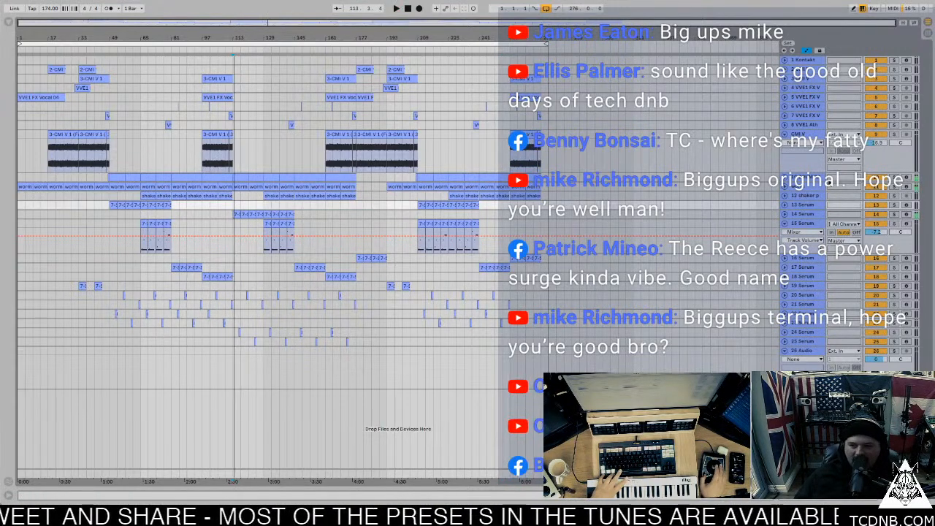
Audition the drum group section at bars 113 to 129 and show the TC sound archive folder in the browser.
{"action": "left_click", "coordinate": [386, 177]}
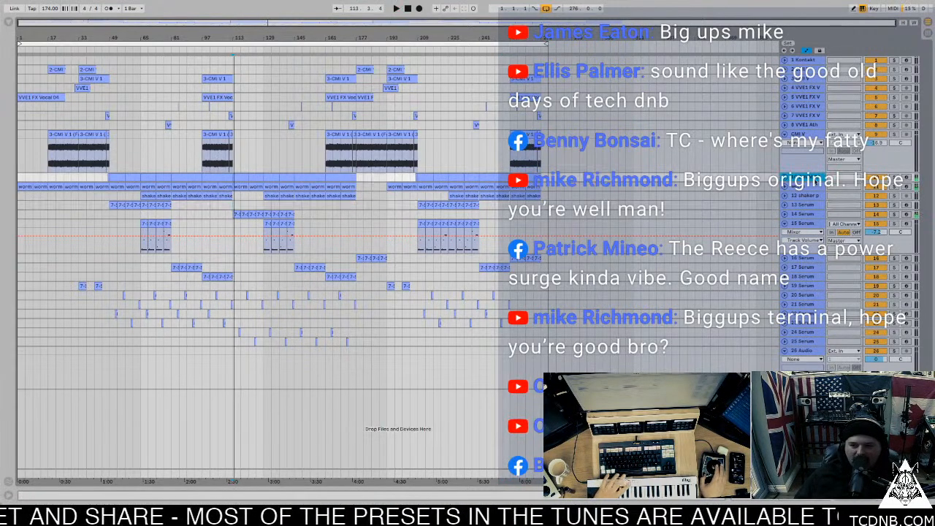
{"action": "left_click", "coordinate": [8, 23]}
{"action": "left_click", "coordinate": [459, 178]}
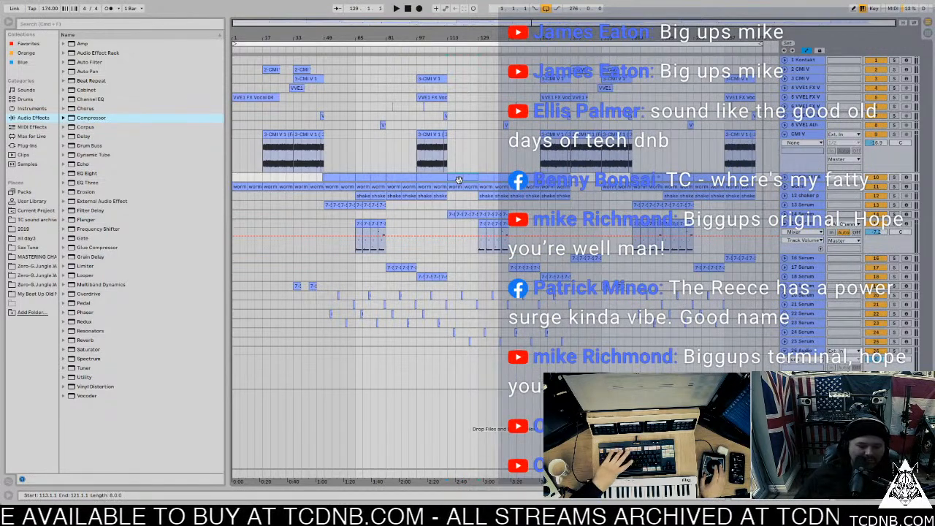
{"action": "key", "text": "space"}
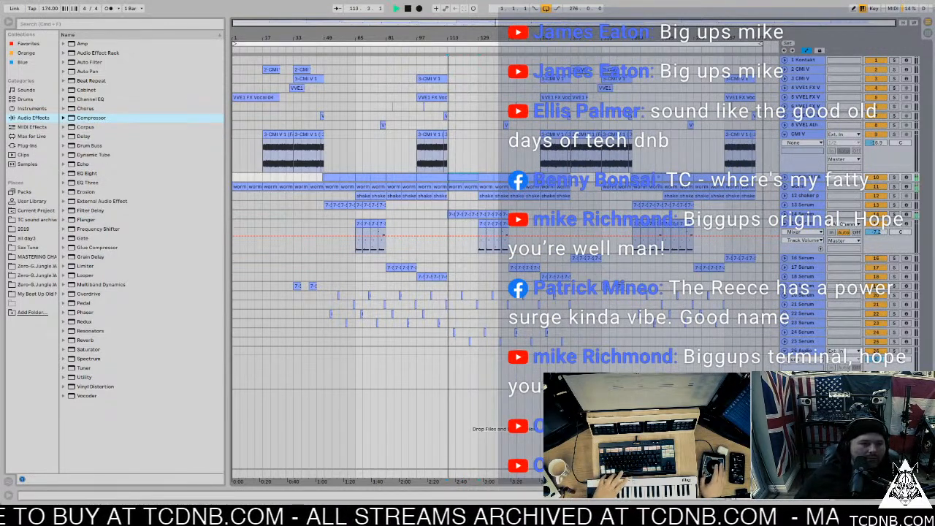
{"action": "left_click", "coordinate": [37, 220]}
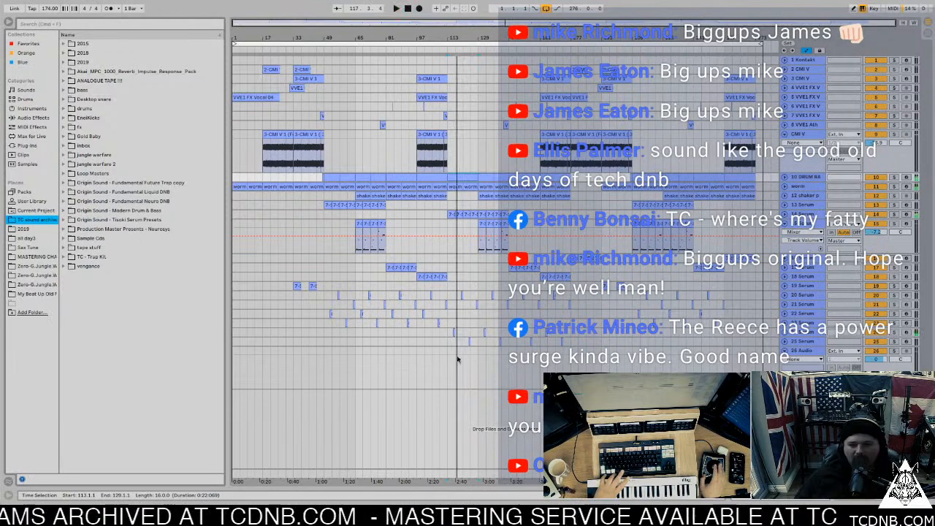
Open the Serum instrument on the 24 Serum track and load the New School Bass preset TC NSB 019 Funk Drop.
{"action": "left_click", "coordinate": [454, 333]}
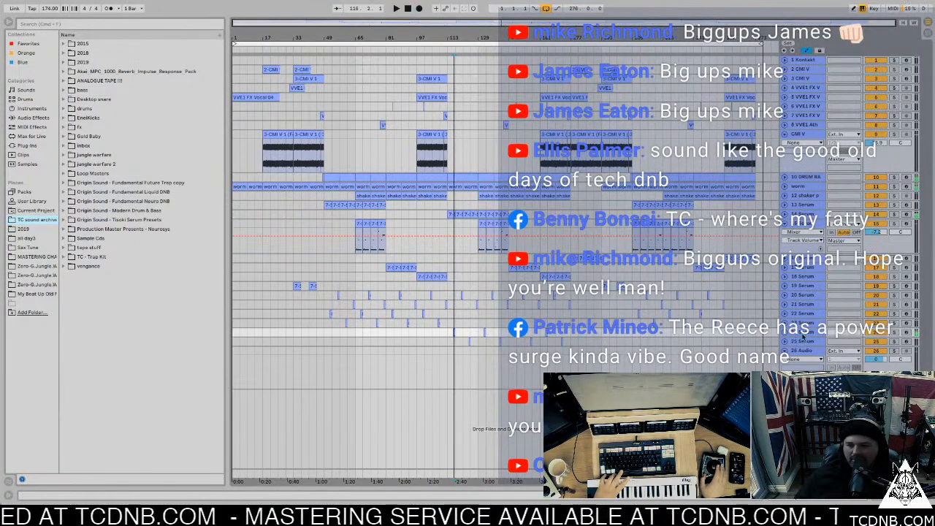
{"action": "key", "text": "shift+Tab"}
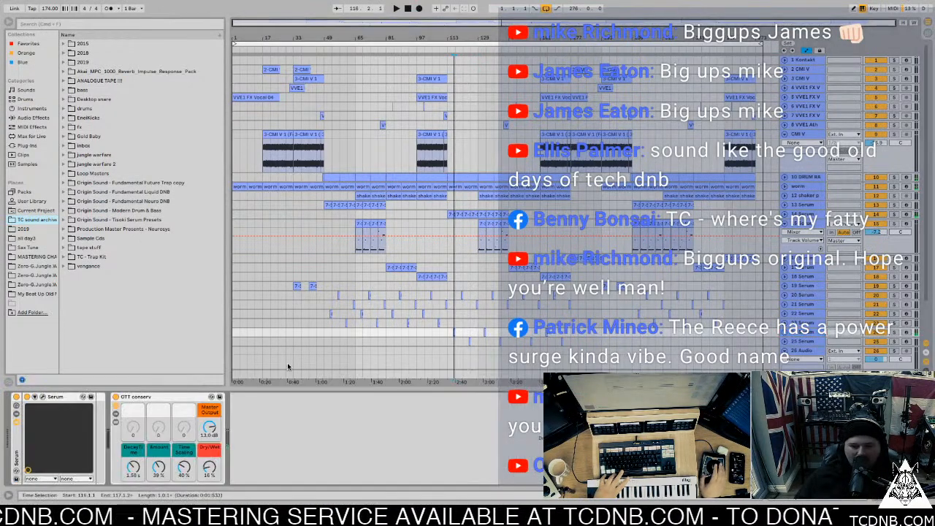
{"action": "left_click", "coordinate": [43, 397]}
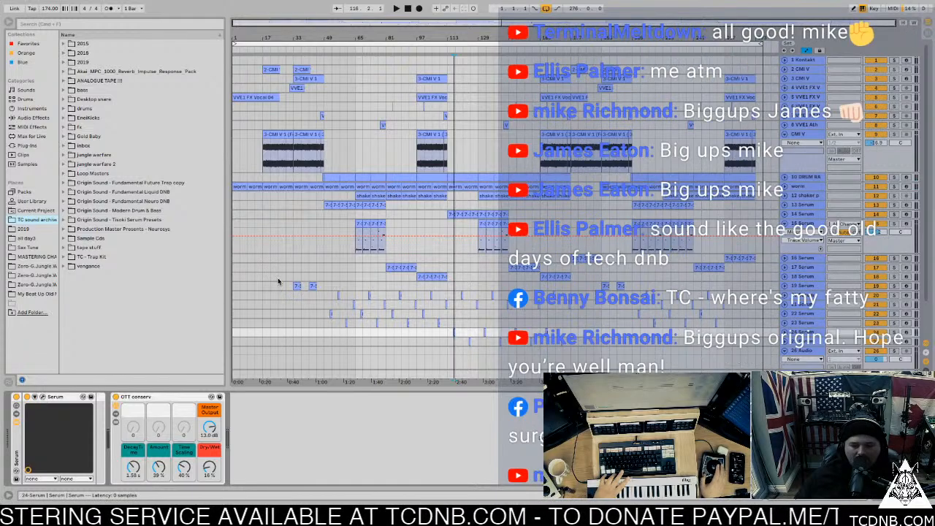
{"action": "left_click", "coordinate": [285, 51]}
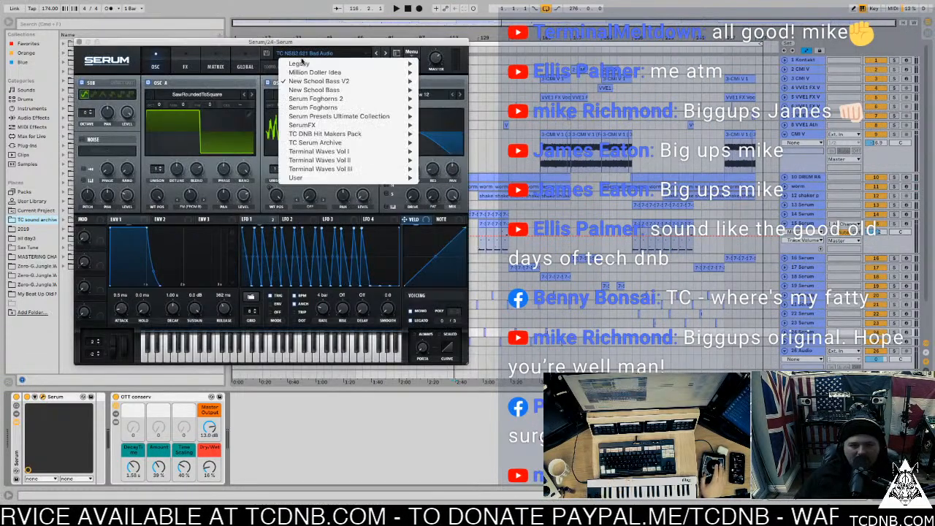
{"action": "mouse_move", "coordinate": [340, 91]}
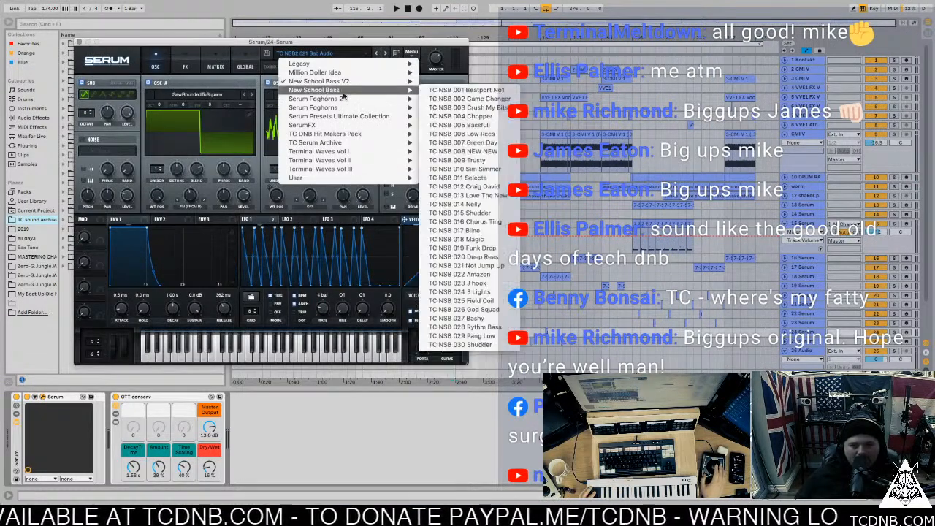
{"action": "left_click", "coordinate": [460, 248]}
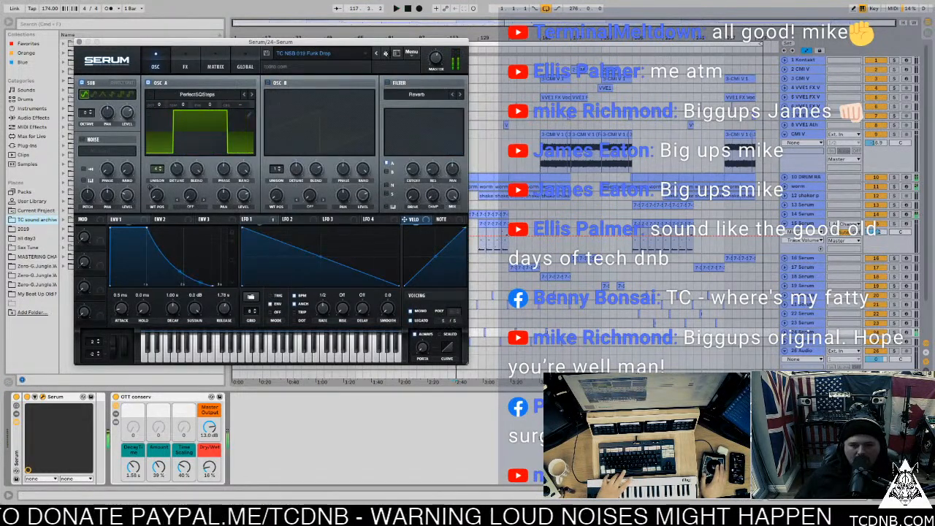
Switch the 24 Serum sound to TC NSB 022 Amazon and shorten its Env 1 release to about 18 ms.
{"action": "left_click", "coordinate": [386, 54]}
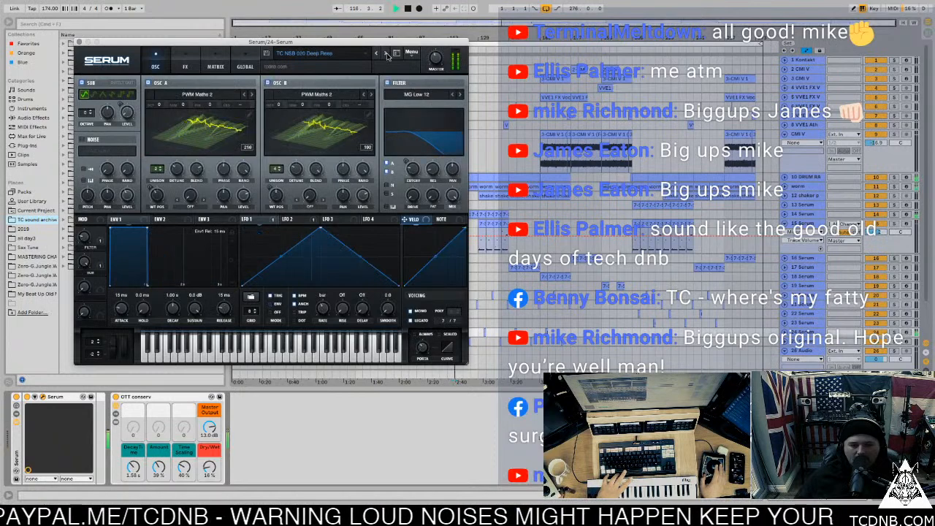
{"action": "left_click", "coordinate": [386, 53]}
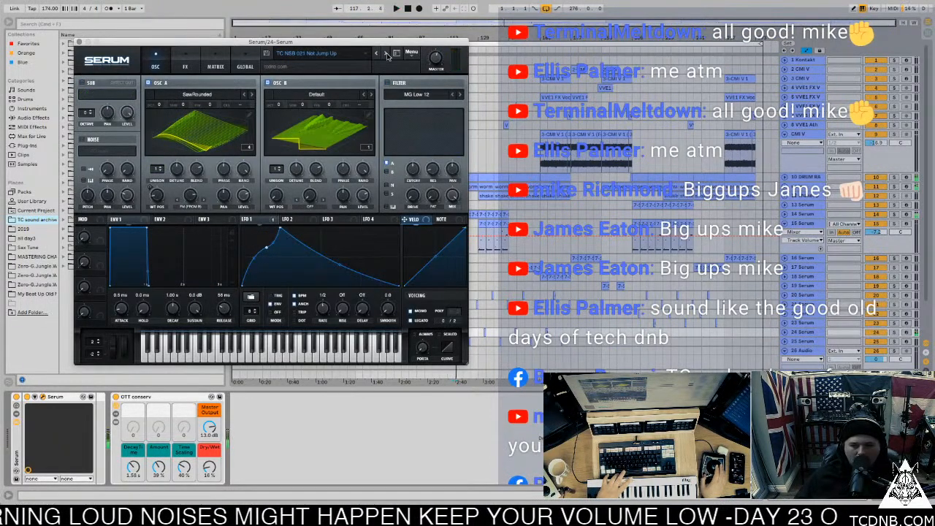
{"action": "left_click", "coordinate": [386, 53]}
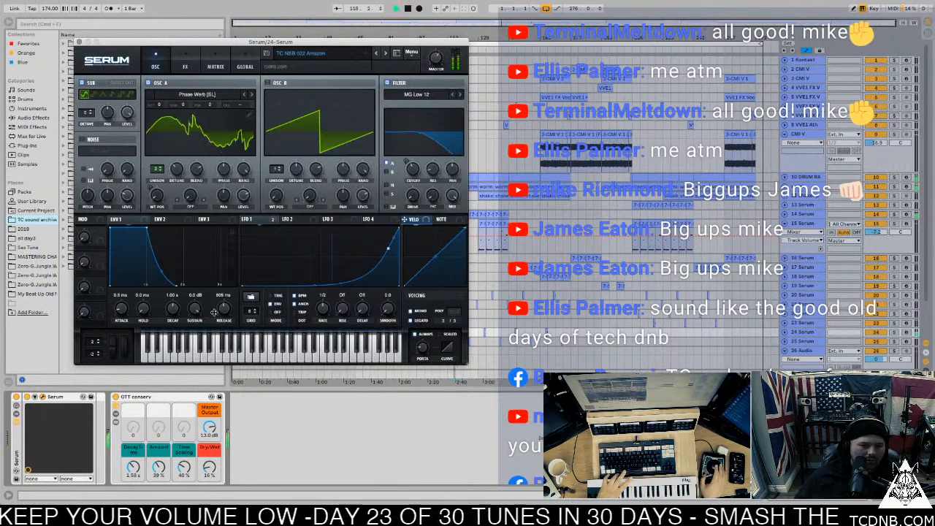
{"action": "mouse_move", "coordinate": [225, 313]}
{"action": "left_mouse_down"}
{"action": "mouse_move", "coordinate": [225, 329]}
{"action": "mouse_move", "coordinate": [225, 315]}
{"action": "left_mouse_up"}
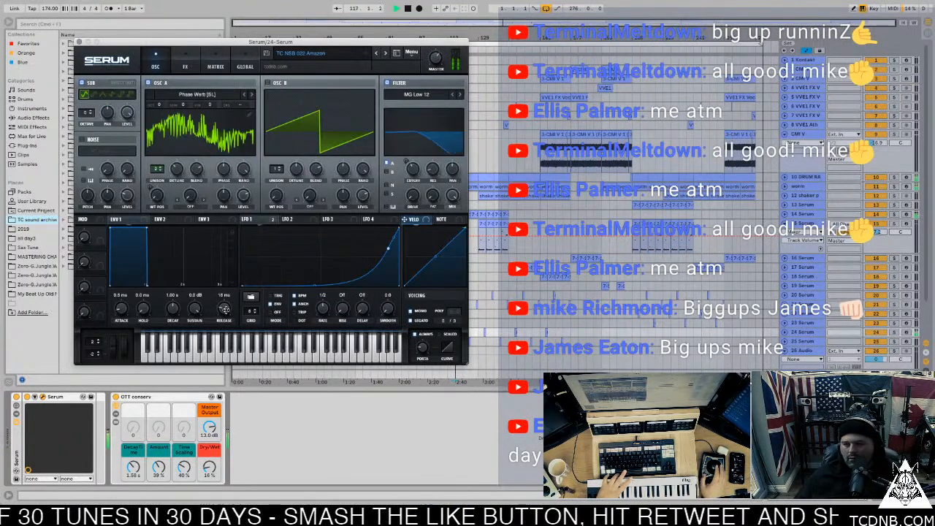
{"action": "left_click", "coordinate": [79, 42]}
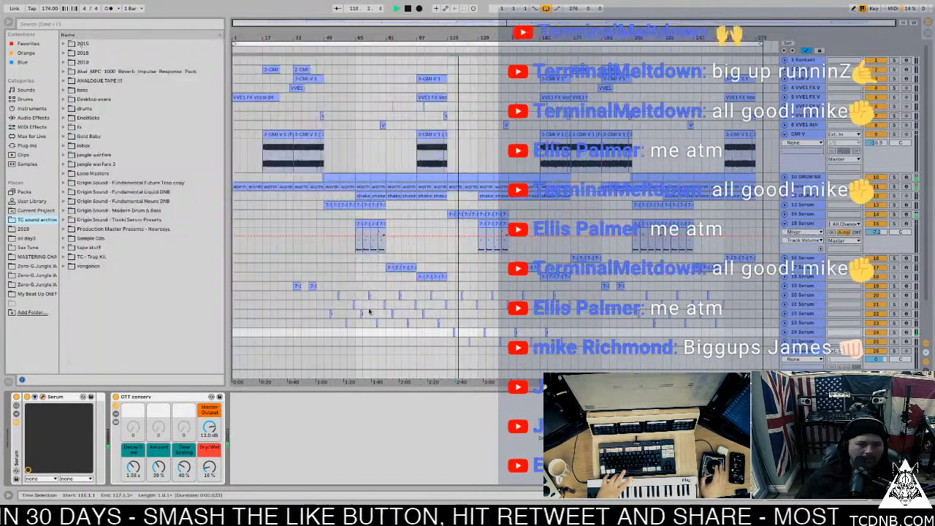
Lengthen the D0 note in the 24 Serum clip near bar 116 to end at 2.1 and play back the arrangement.
{"action": "double_click", "coordinate": [453, 330]}
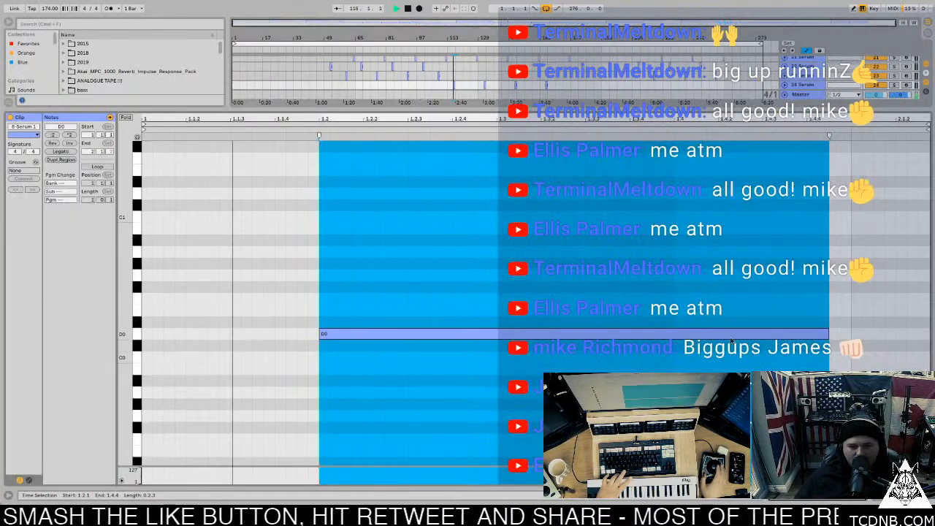
{"action": "left_click", "coordinate": [453, 334]}
{"action": "left_click_drag", "start_coordinate": [829, 334], "coordinate": [850, 336]}
{"action": "key", "text": "space"}
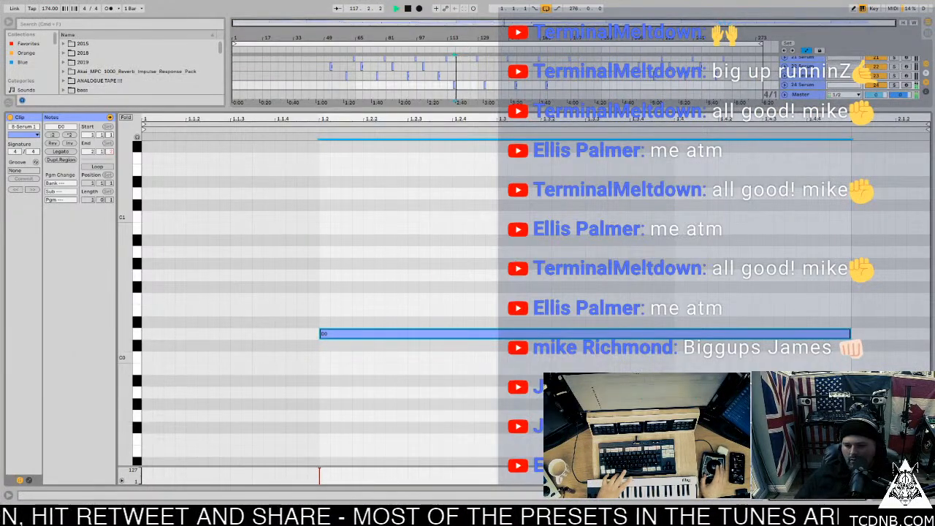
{"action": "key", "text": "ctrl+alt+l"}
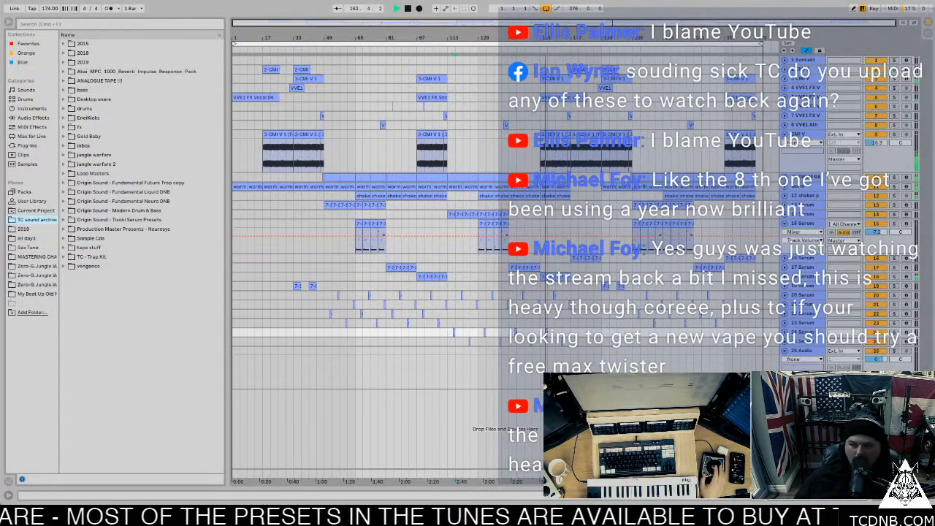
{"action": "key", "text": "space"}
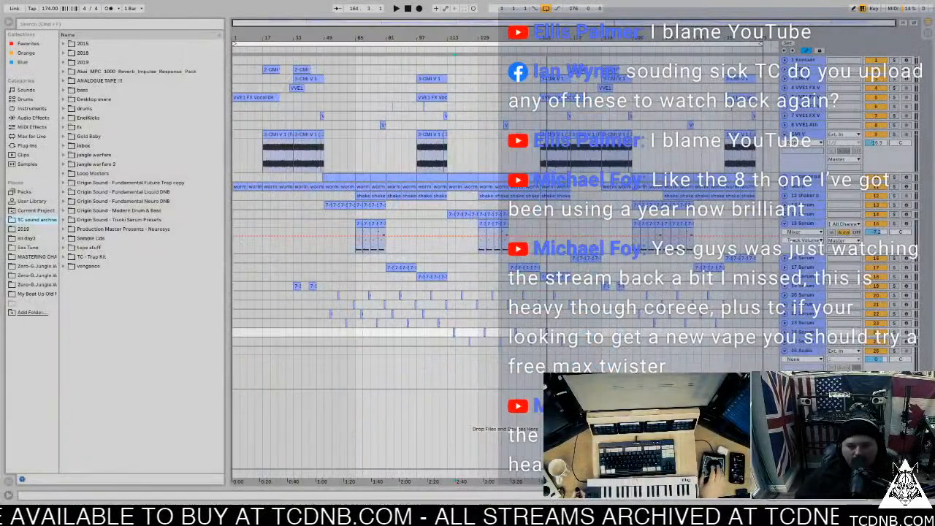
Play the arrangement from bar 145.
{"action": "left_click", "coordinate": [478, 269]}
{"action": "left_click", "coordinate": [519, 280]}
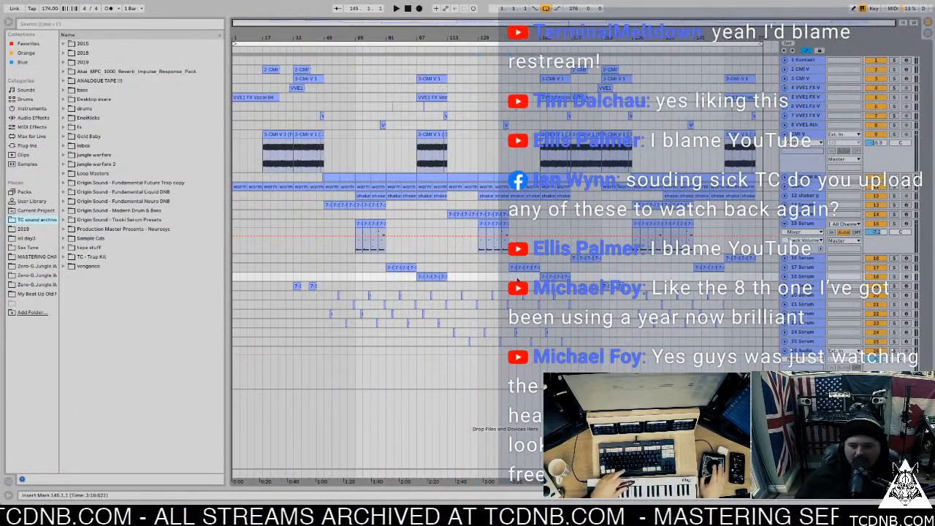
{"action": "key", "text": "space"}
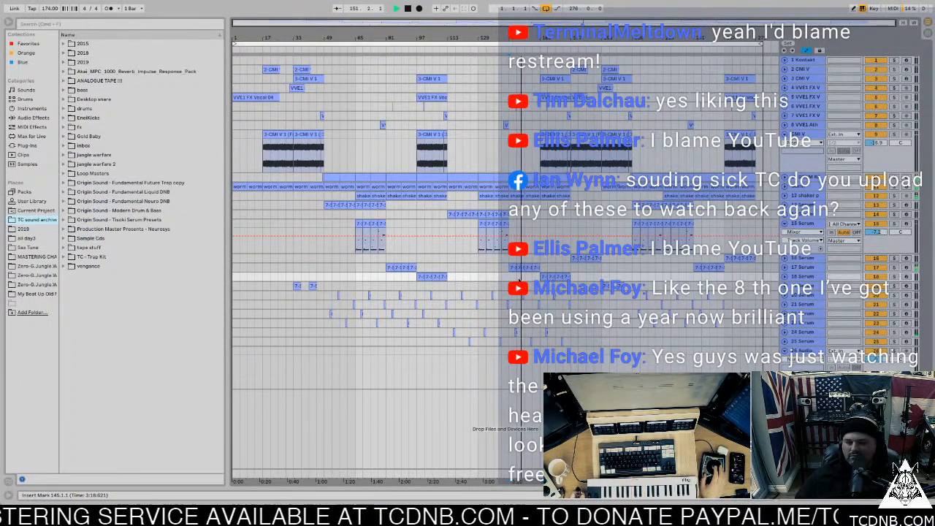
Check the drum group and worm sections between bars 113 and 177, and play the arrangement from bar 113.
{"action": "left_click", "coordinate": [489, 178]}
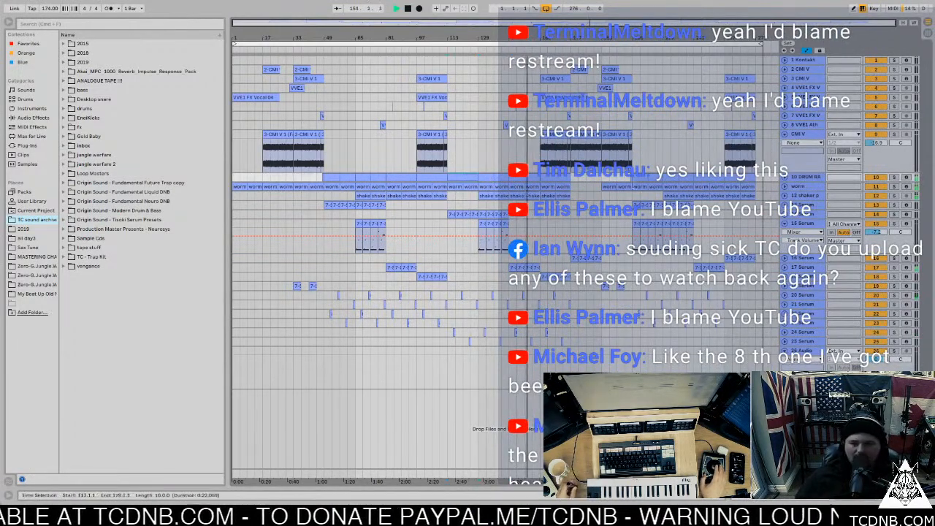
{"action": "left_click", "coordinate": [497, 178]}
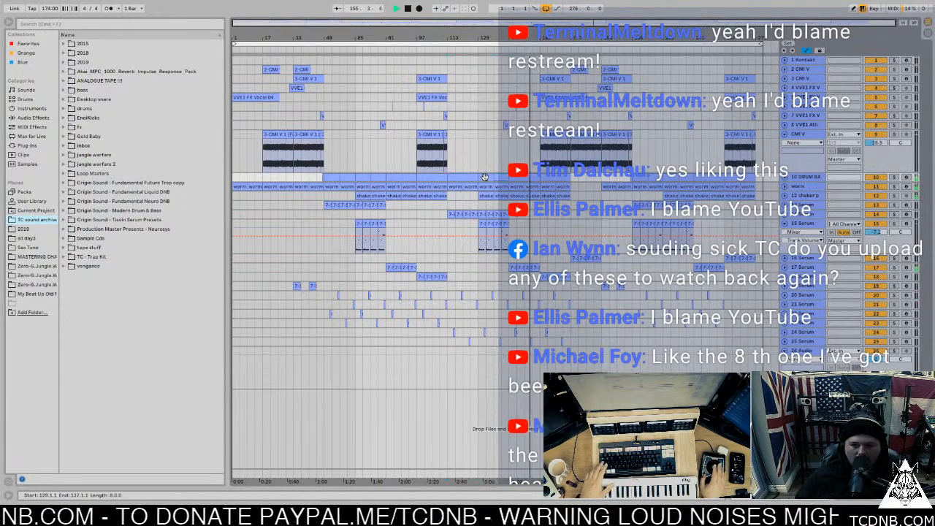
{"action": "left_click", "coordinate": [523, 184]}
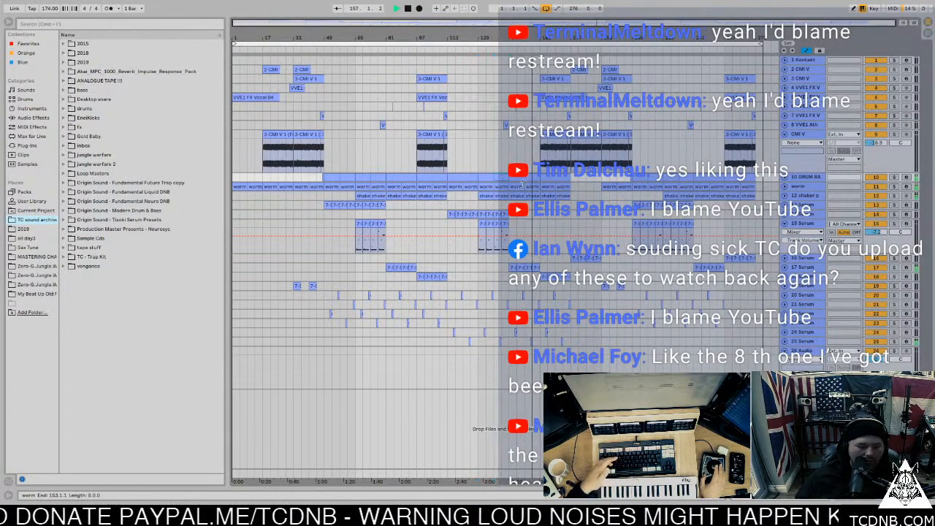
{"action": "left_click", "coordinate": [563, 198]}
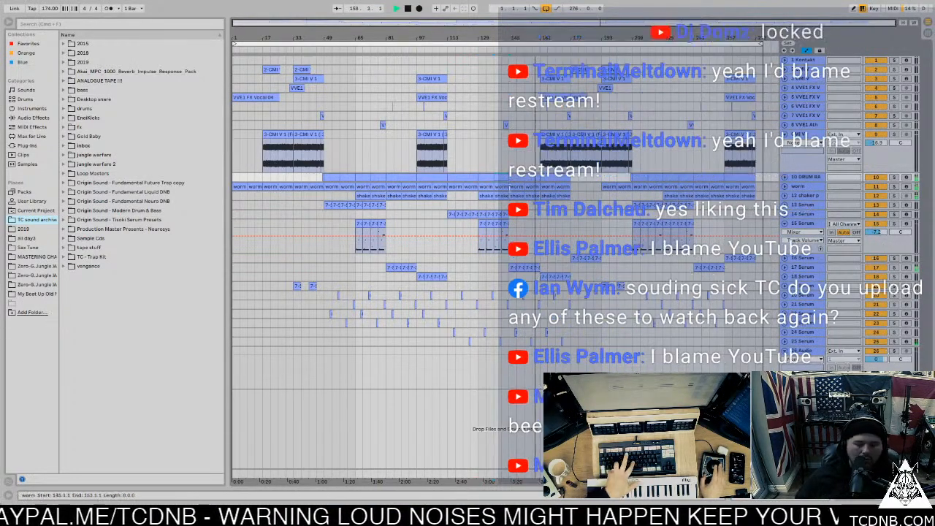
{"action": "left_click", "coordinate": [557, 177]}
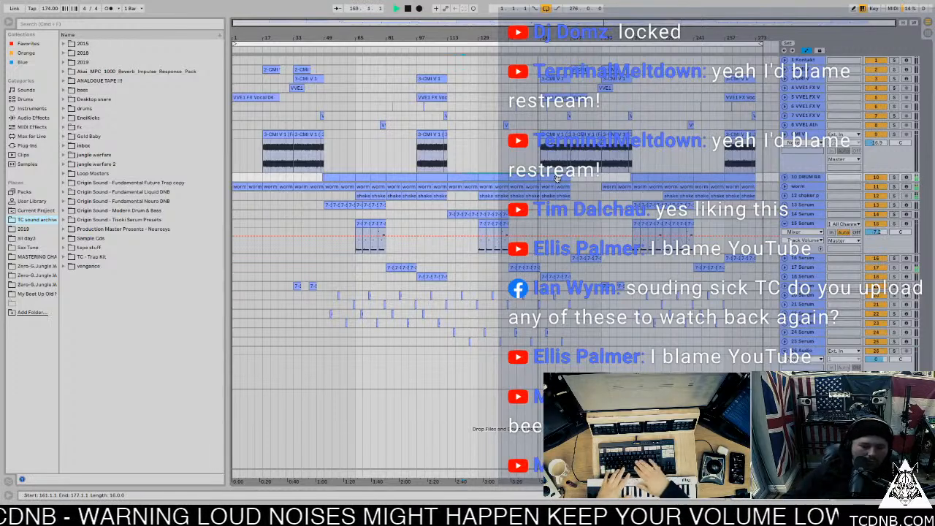
{"action": "left_click", "coordinate": [460, 176]}
{"action": "left_click_drag", "start_coordinate": [460, 176], "coordinate": [487, 176]}
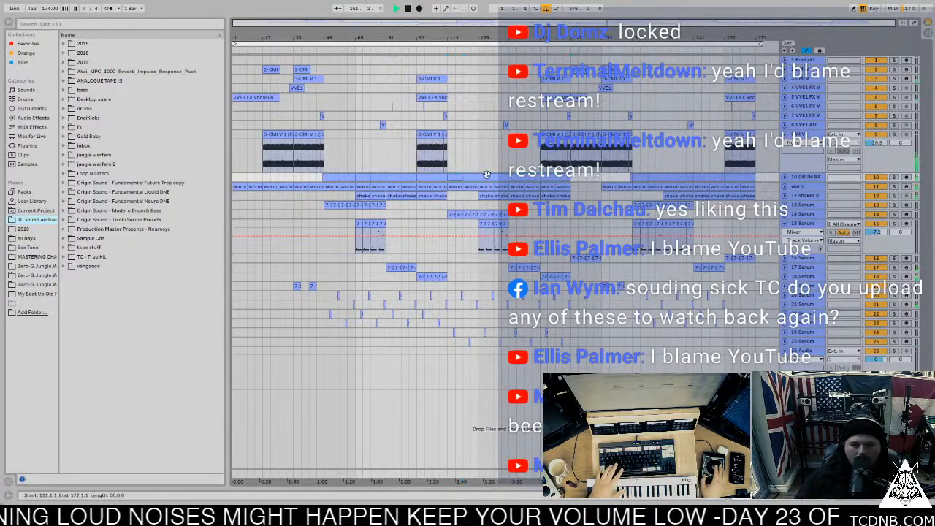
{"action": "key", "text": "space"}
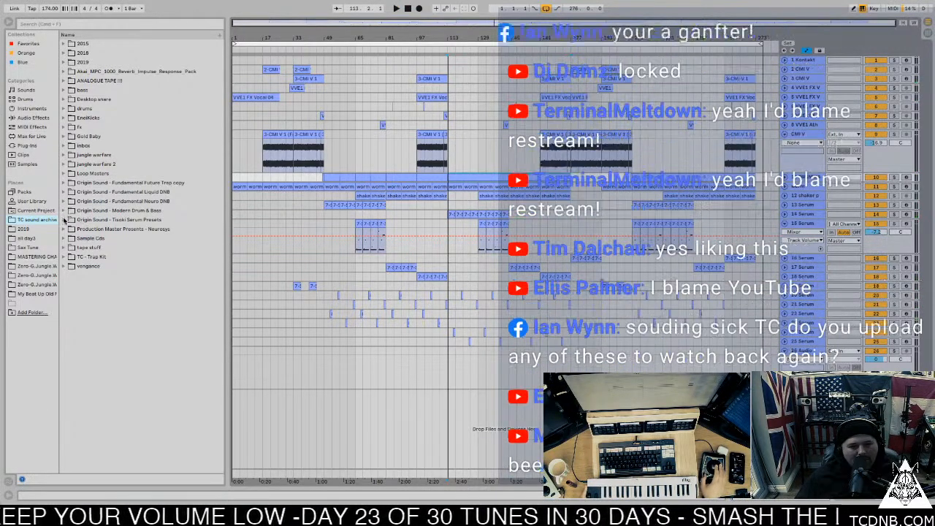
Open the Tops folder in Origin Sound - Tisoki Serum Presets' Bonus Drum Hits and audition the OS_TSP_Tops samples.
{"action": "left_click", "coordinate": [64, 219]}
{"action": "left_click", "coordinate": [71, 230]}
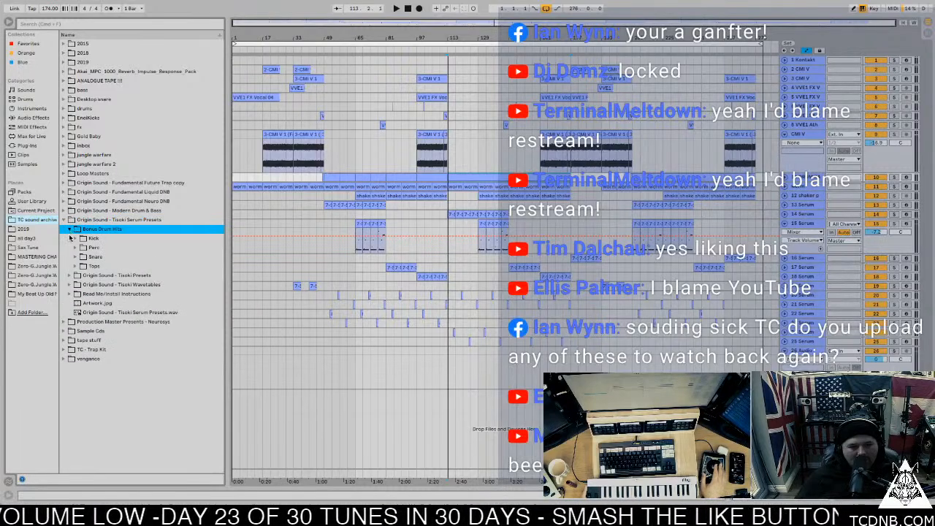
{"action": "left_click", "coordinate": [76, 266]}
{"action": "key", "text": "Down"}
{"action": "key", "text": "Down"}
{"action": "key", "text": "Down"}
{"action": "key", "text": "Down"}
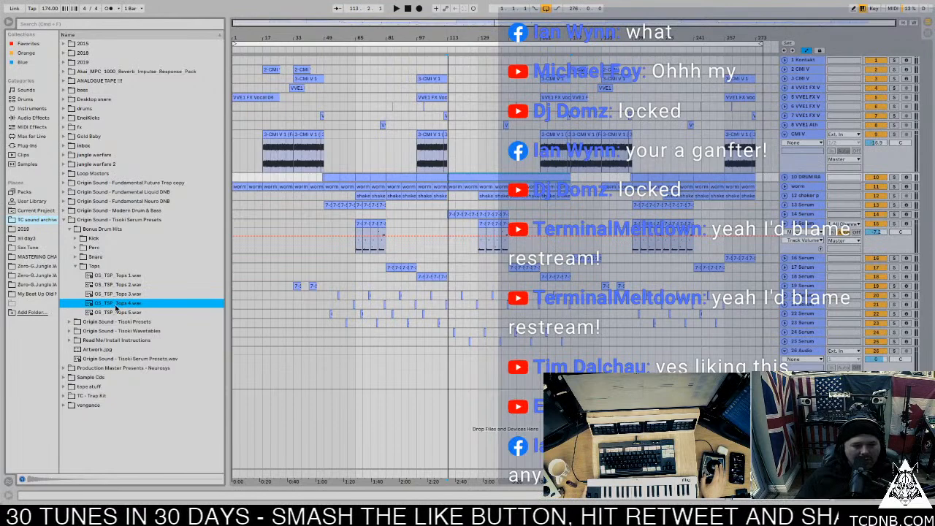
Audition the OS_TSP_Perc samples in the Perc folder of Bonus Drum Hits, and collapse the Tisoki pack.
{"action": "left_click", "coordinate": [79, 249]}
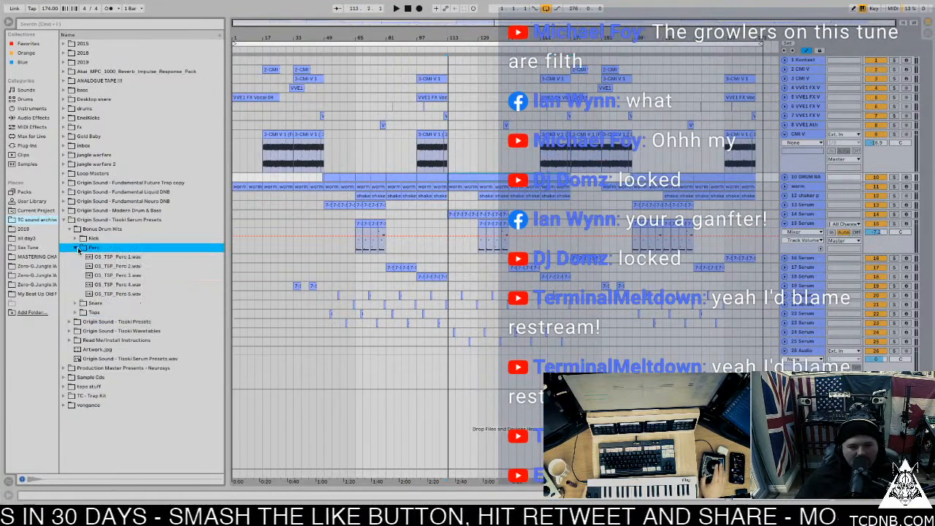
{"action": "left_click", "coordinate": [116, 259]}
{"action": "left_click", "coordinate": [130, 268]}
{"action": "left_click", "coordinate": [131, 276]}
{"action": "left_click", "coordinate": [131, 285]}
{"action": "left_click", "coordinate": [130, 295]}
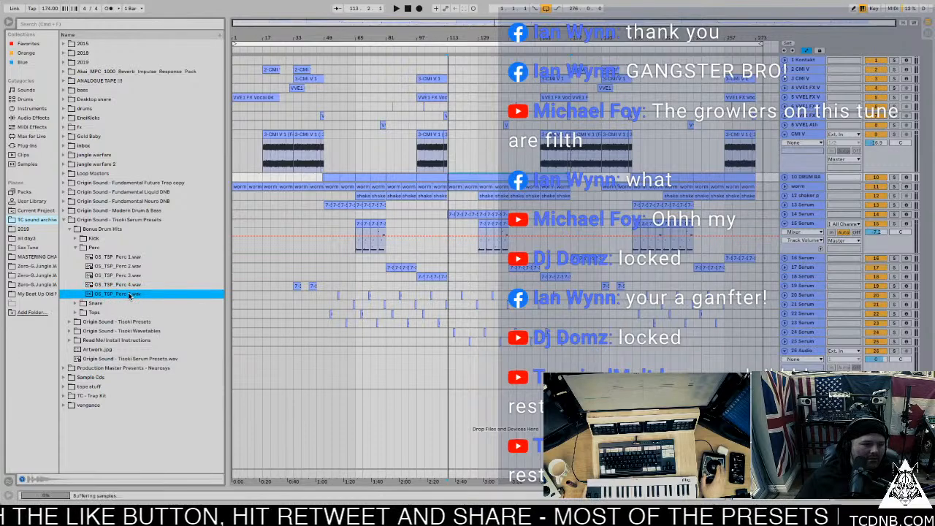
{"action": "left_click", "coordinate": [70, 228]}
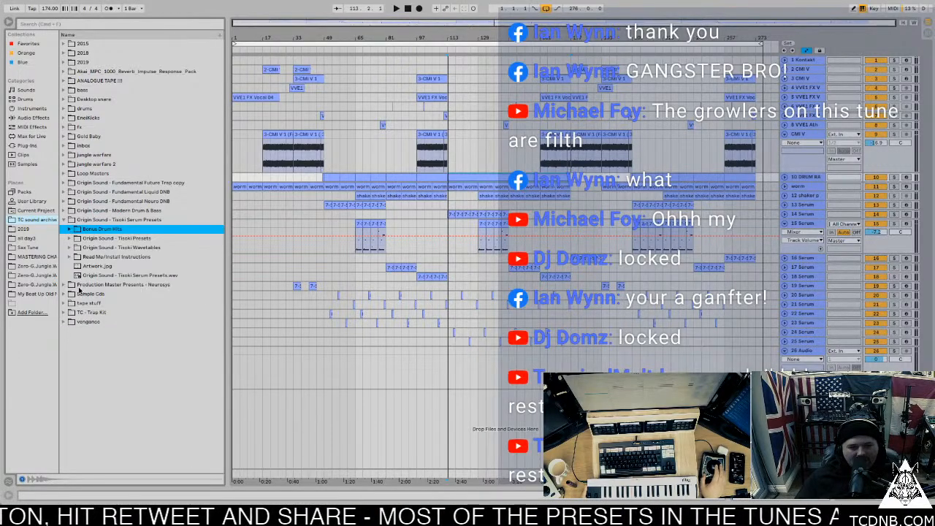
{"action": "left_click", "coordinate": [64, 220]}
Check the Loop Masters folder and its PBB_DEEP_HOUSE_SAX_2 pack for drum samples.
{"action": "left_click", "coordinate": [63, 174]}
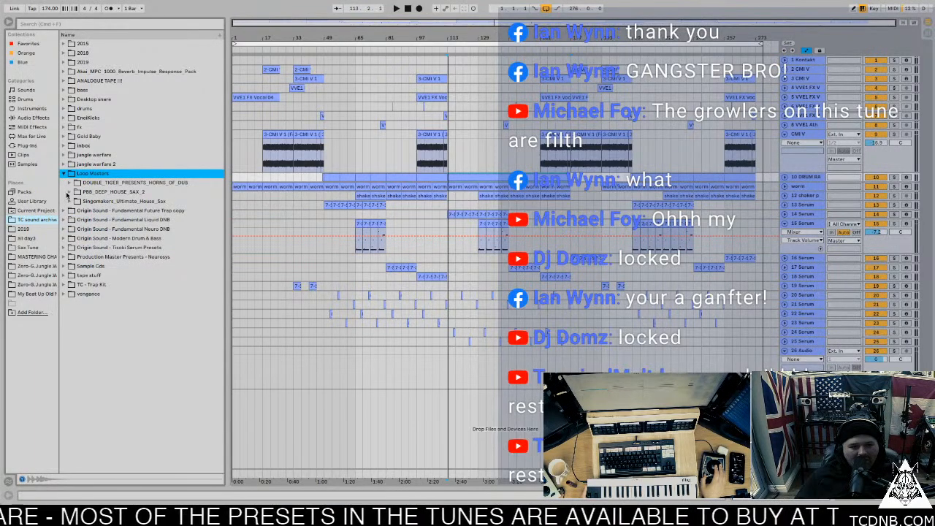
{"action": "left_click", "coordinate": [69, 192]}
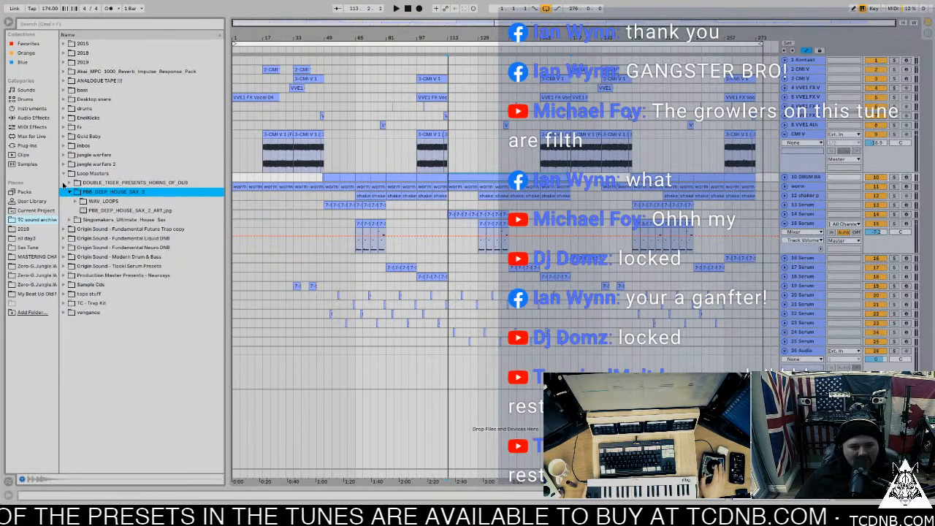
{"action": "left_click", "coordinate": [64, 174]}
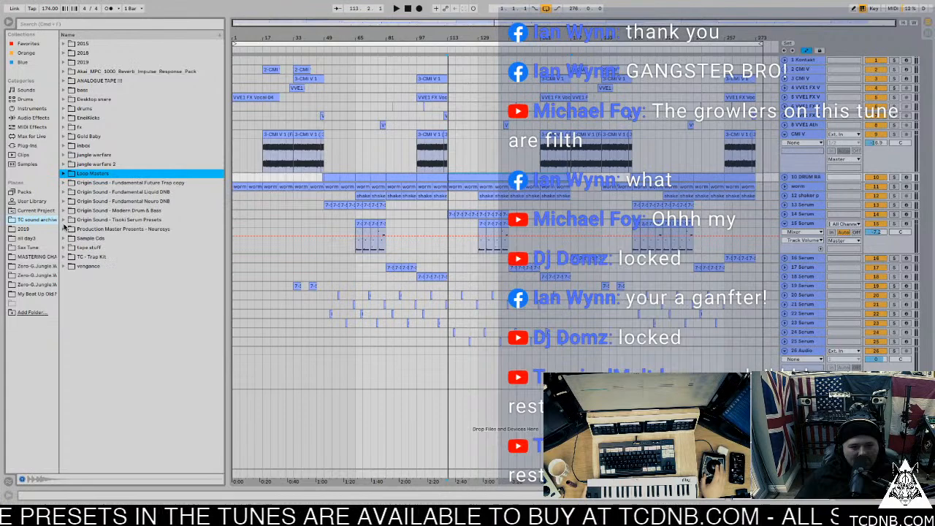
Open the PERCUSSION folder of VENGEANCE ESSENTIAL CLUB SOUNDS VOL.2 and audition samples including VEC2 Percussion 10.wav.
{"action": "left_click", "coordinate": [64, 266]}
{"action": "left_click", "coordinate": [69, 275]}
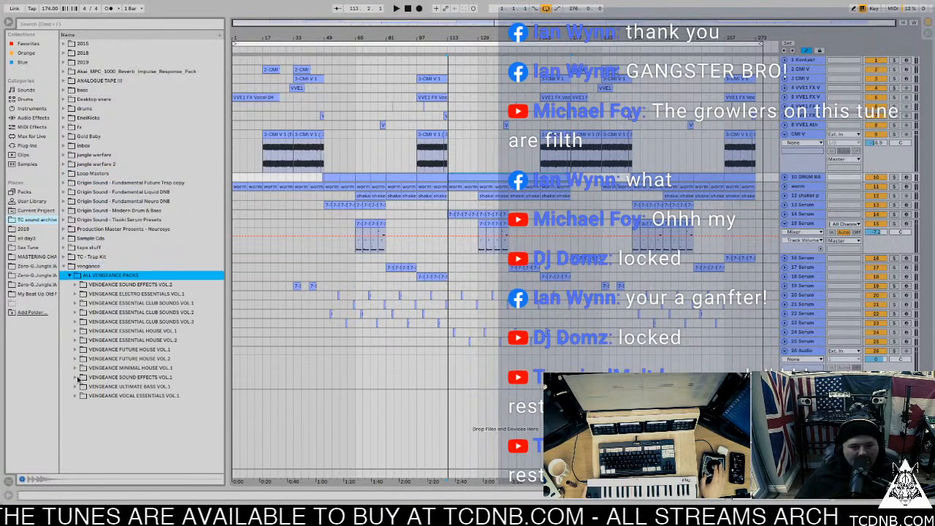
{"action": "left_click", "coordinate": [73, 312]}
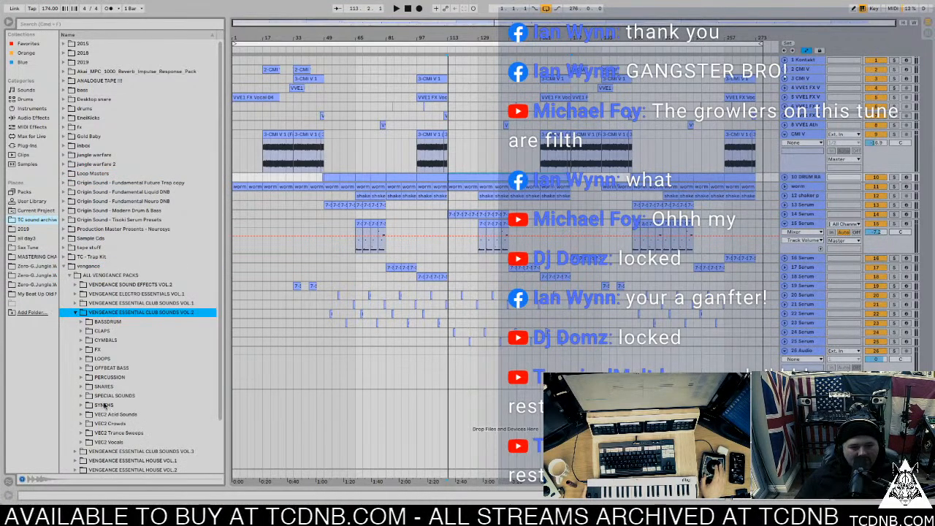
{"action": "scroll", "coordinate": [128, 415], "scroll_direction": "down", "scroll_amount": 3}
{"action": "left_click", "coordinate": [81, 320]}
{"action": "left_click", "coordinate": [138, 358]}
{"action": "left_click", "coordinate": [137, 413]}
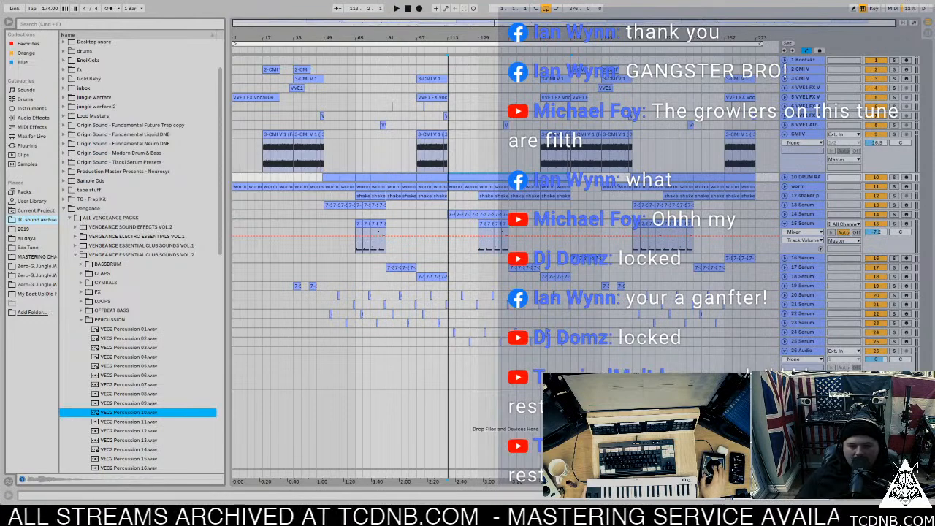
Show the drum rack's devices and play the arrangement briefly from bar 113.
{"action": "left_click", "coordinate": [866, 497]}
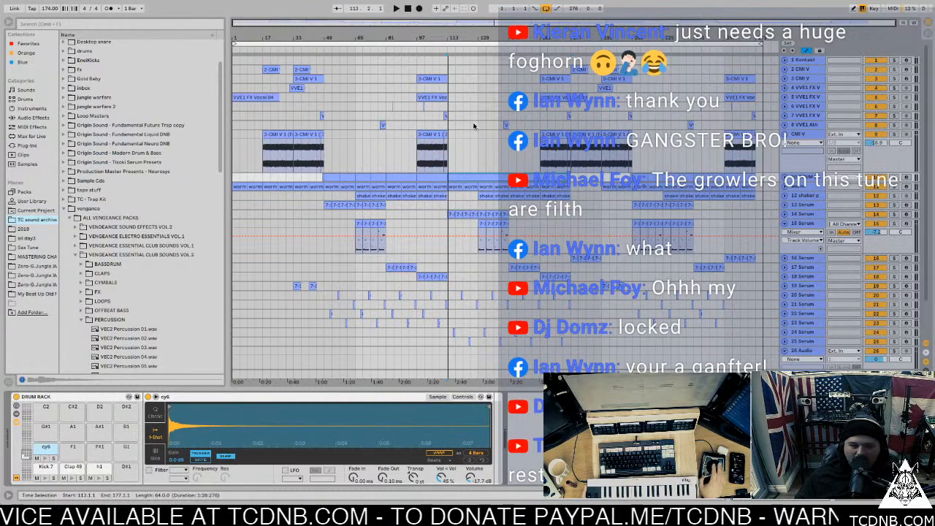
{"action": "left_click", "coordinate": [445, 49]}
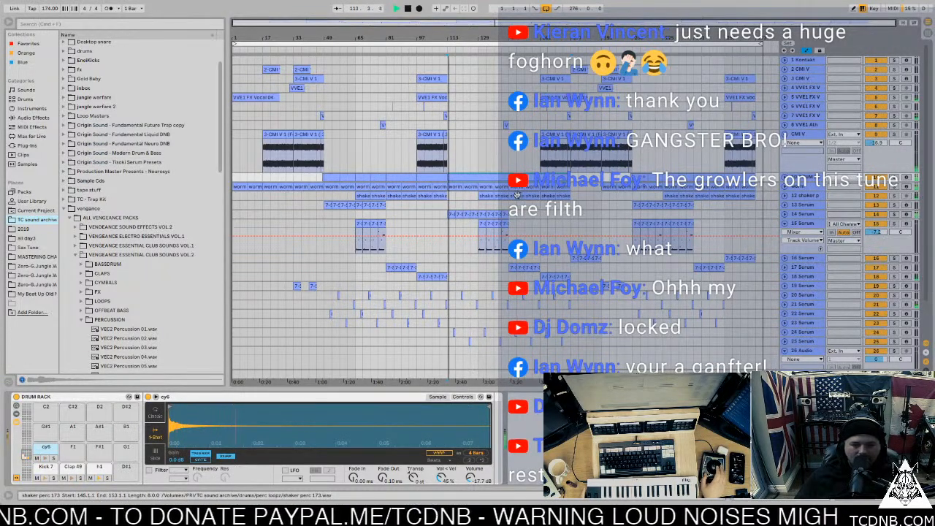
{"action": "key", "text": "space"}
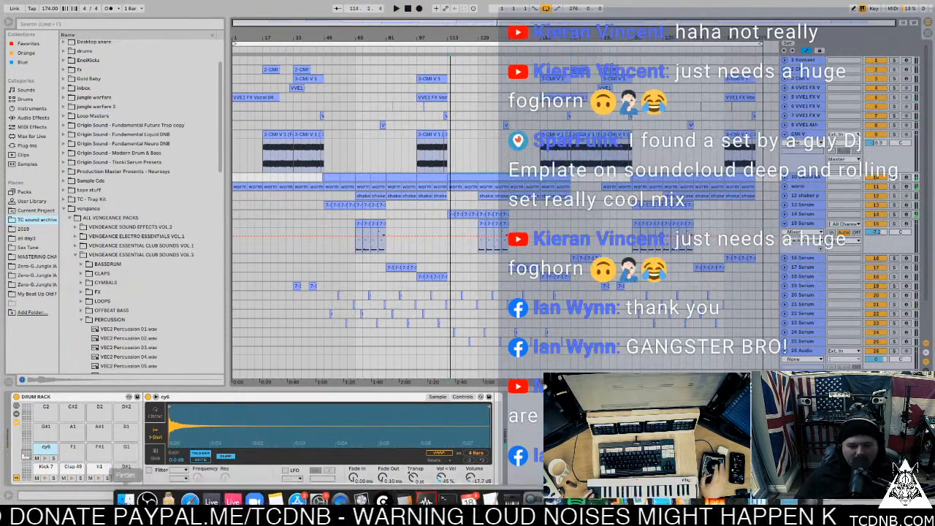
Switch to Finder and select the 023 Lost My Way MP3 in the 023 June 16th Mix folder under 2020 on the PRI drive.
{"action": "mouse_move", "coordinate": [126, 491]}
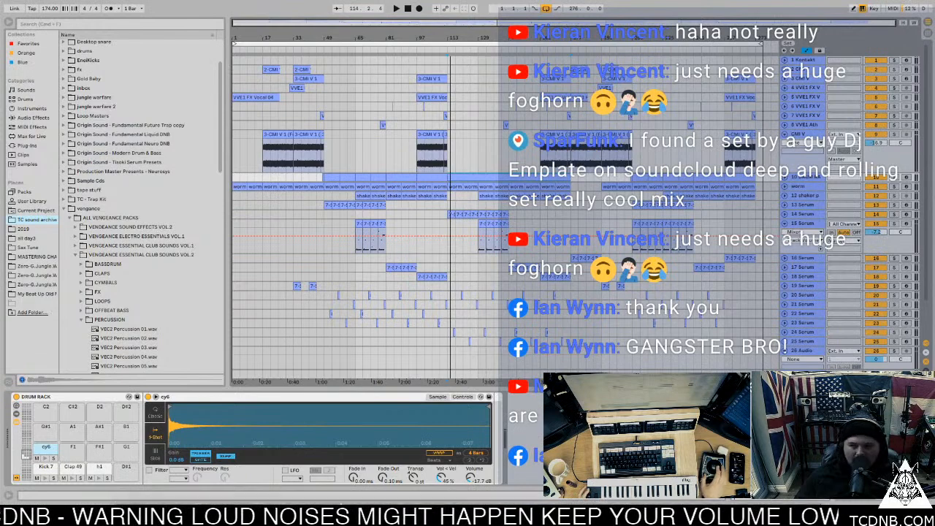
{"action": "mouse_move", "coordinate": [340, 491]}
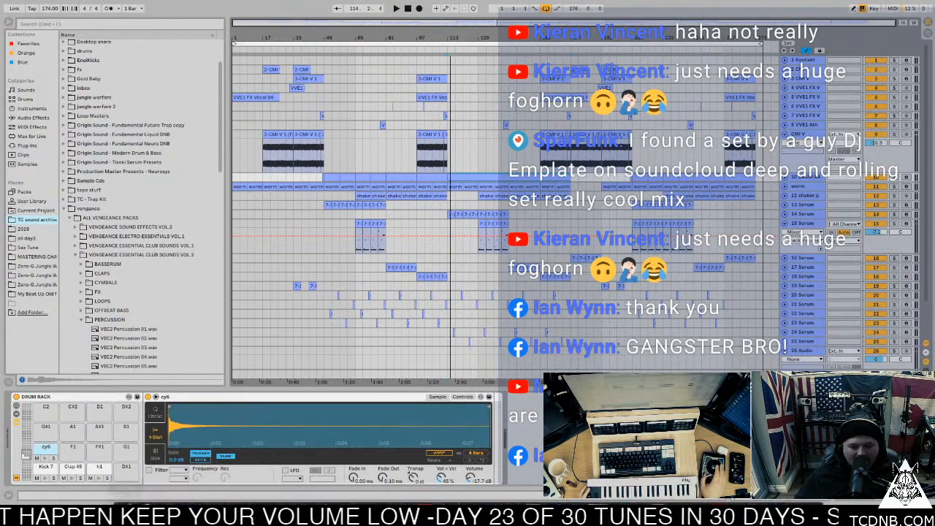
{"action": "left_click", "coordinate": [127, 493]}
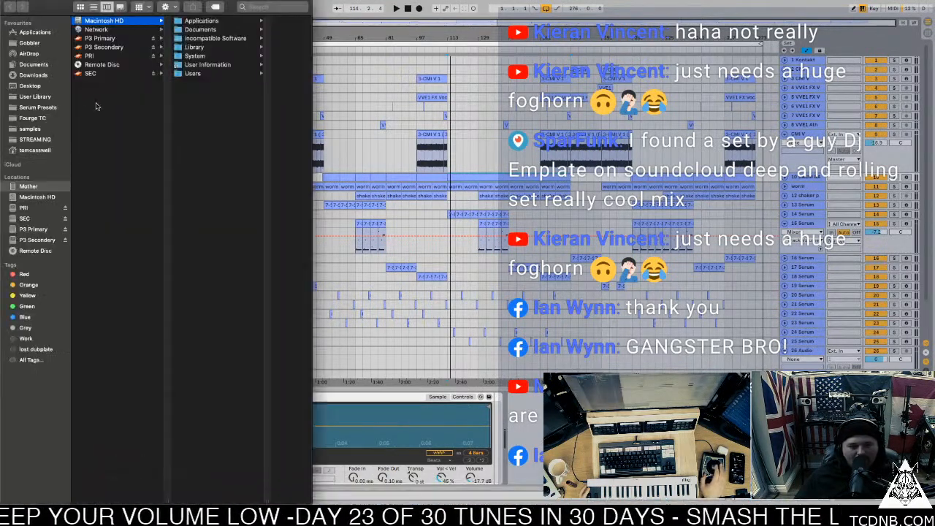
{"action": "left_click", "coordinate": [49, 208]}
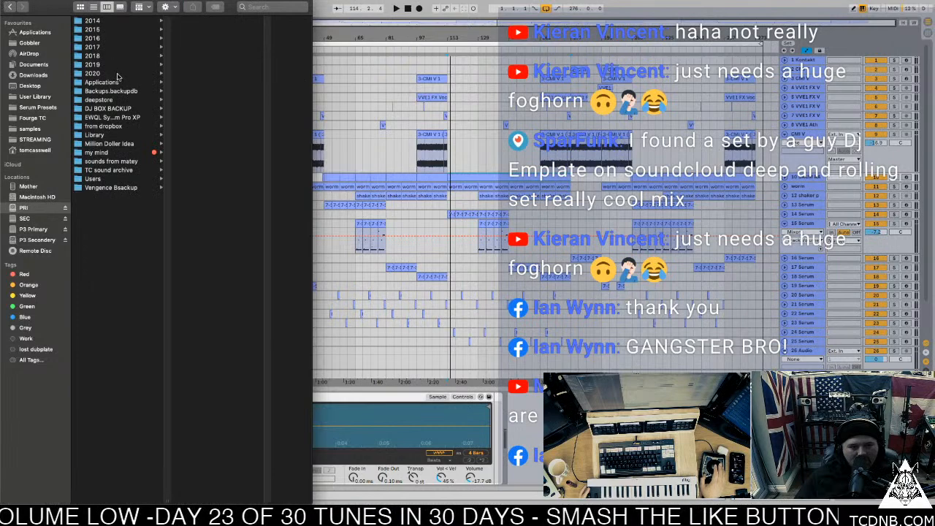
{"action": "left_click", "coordinate": [117, 73]}
{"action": "left_click", "coordinate": [196, 57]}
{"action": "left_click", "coordinate": [268, 21]}
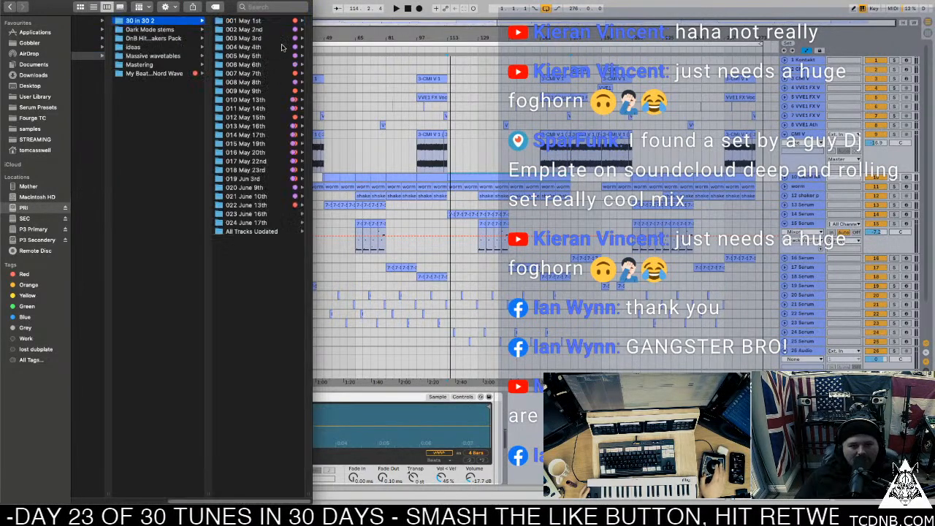
{"action": "left_click", "coordinate": [256, 214]}
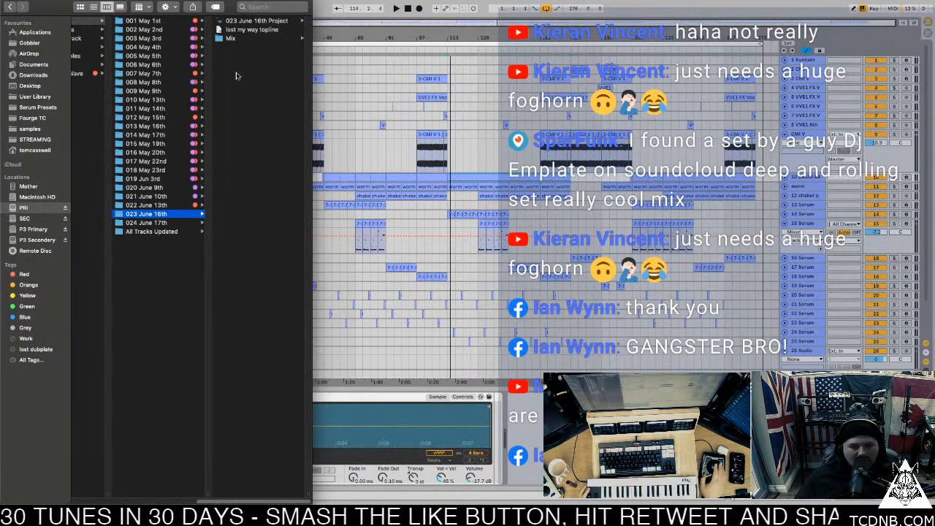
{"action": "left_click", "coordinate": [252, 39]}
{"action": "left_click", "coordinate": [260, 20]}
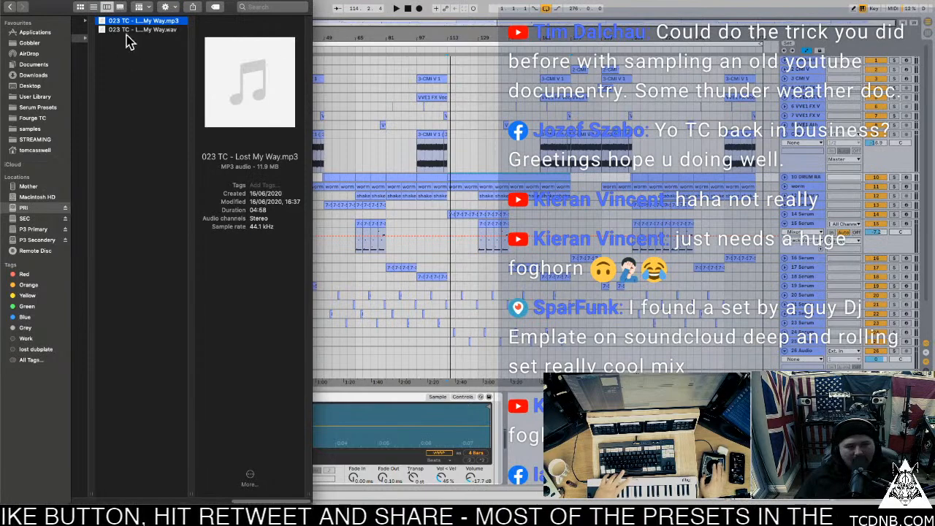
Preview the Lost My Way MP3, close the preview and return to Ableton Live.
{"action": "key", "text": "space"}
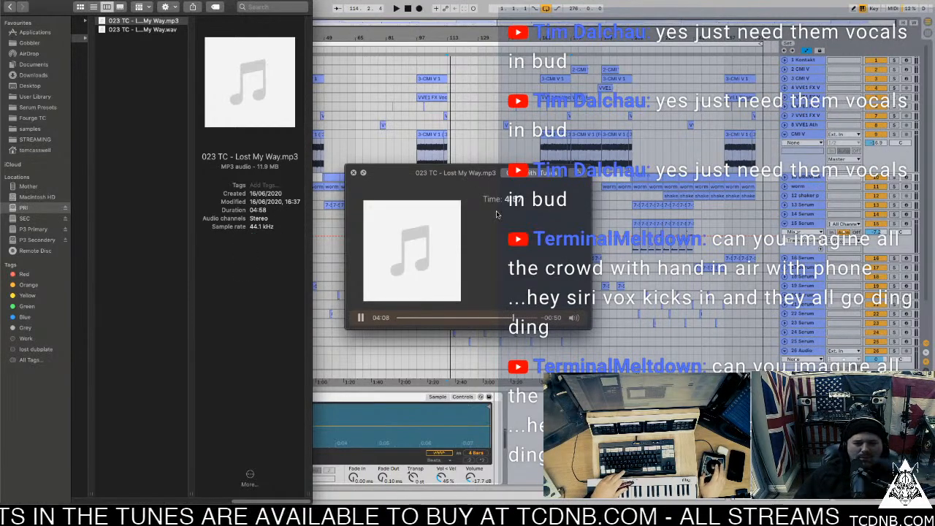
{"action": "key", "text": "space"}
{"action": "left_click", "coordinate": [415, 206]}
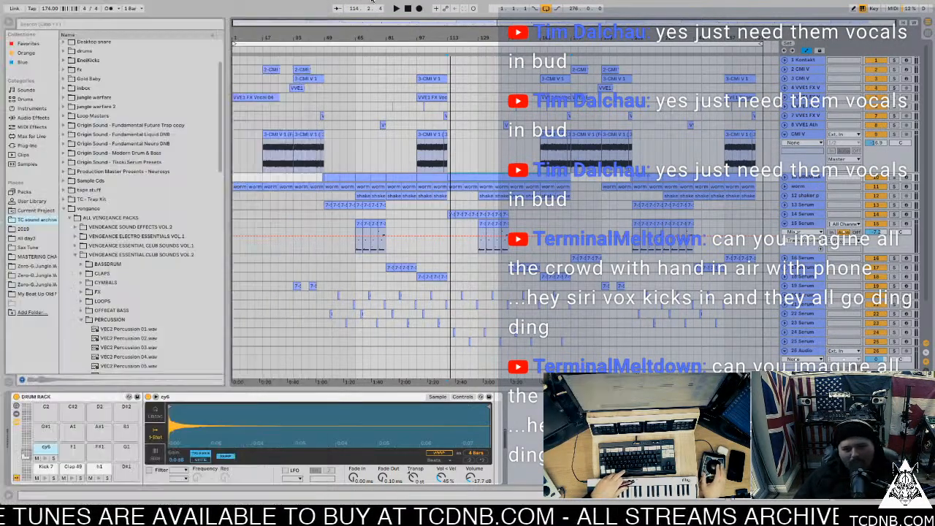
Play the arrangement from bar 33 and collapse the 15 Serum track's volume automation lane.
{"action": "left_click", "coordinate": [293, 183]}
{"action": "key", "text": "space"}
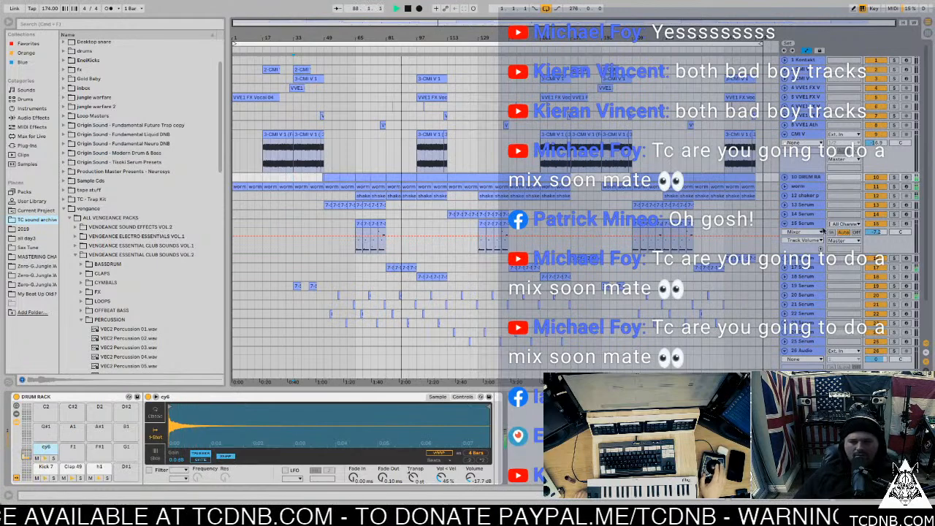
{"action": "left_click", "coordinate": [786, 227]}
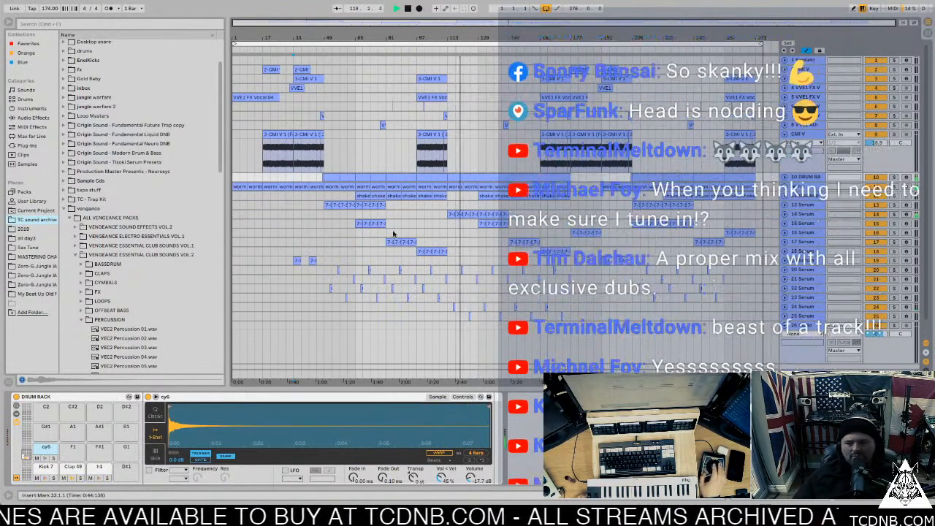
{"action": "key", "text": "space"}
Duplicate the 20 Serum track and keep only the middle clips from bar 120 on the copy, clearing its clips between bars 205 and 257.
{"action": "left_click", "coordinate": [855, 278]}
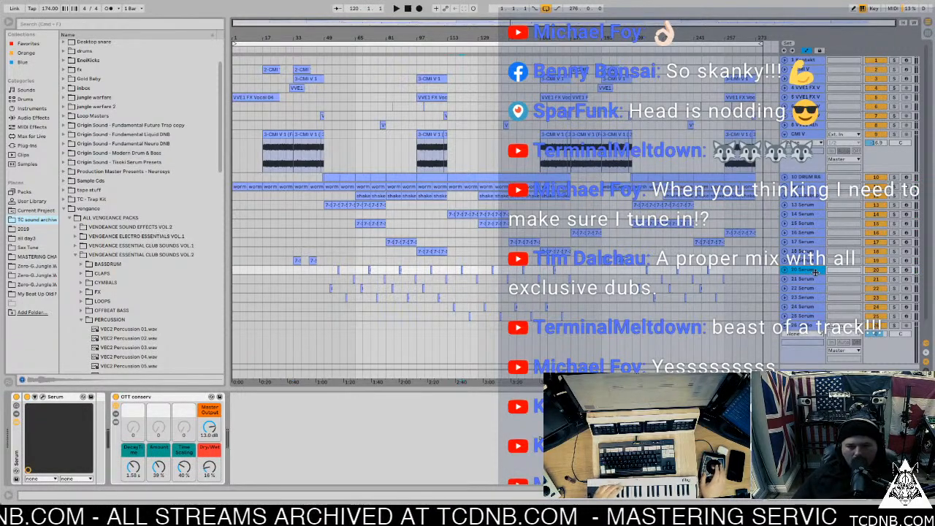
{"action": "key", "text": "Down"}
{"action": "left_click_drag", "start_coordinate": [321, 283], "coordinate": [565, 270]}
{"action": "left_click_drag", "start_coordinate": [620, 278], "coordinate": [725, 279]}
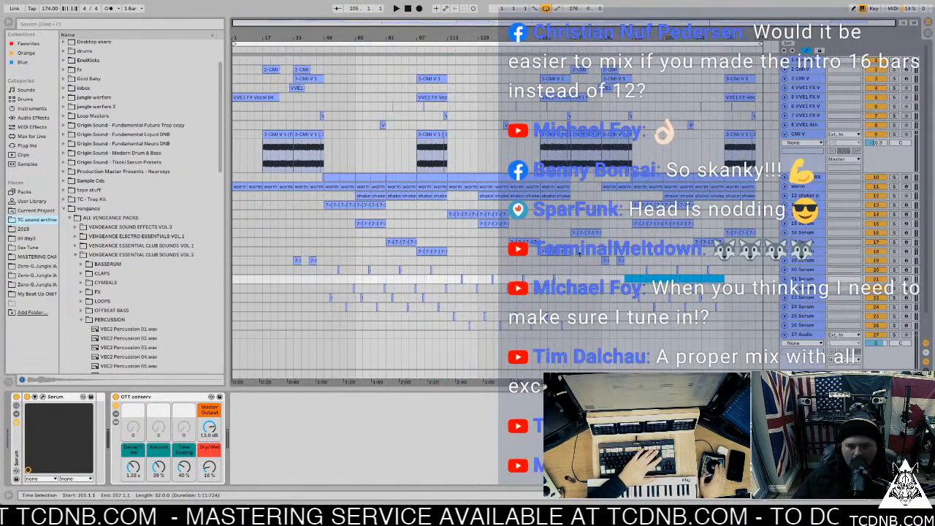
Open the 21 Serum clip at bar 120 and raise its F#1 note to A1 during playback.
{"action": "left_click", "coordinate": [460, 280]}
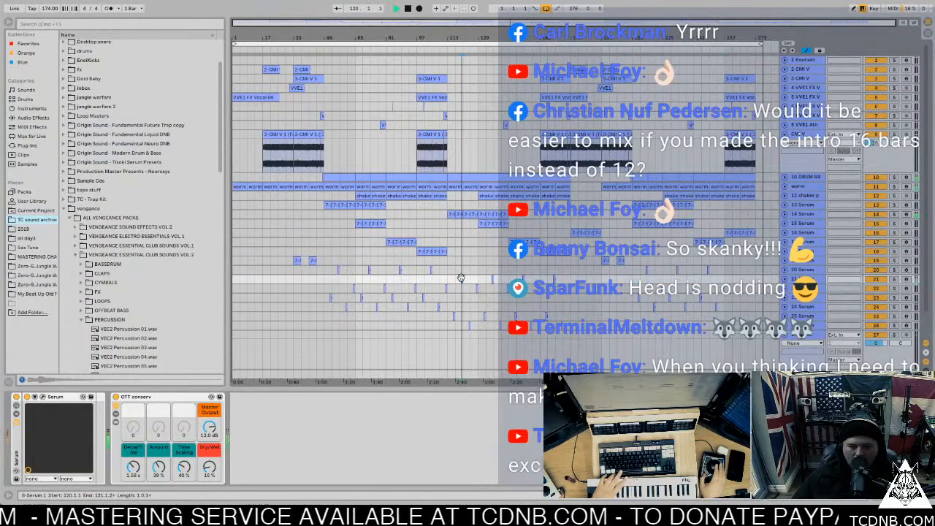
{"action": "double_click", "coordinate": [461, 280]}
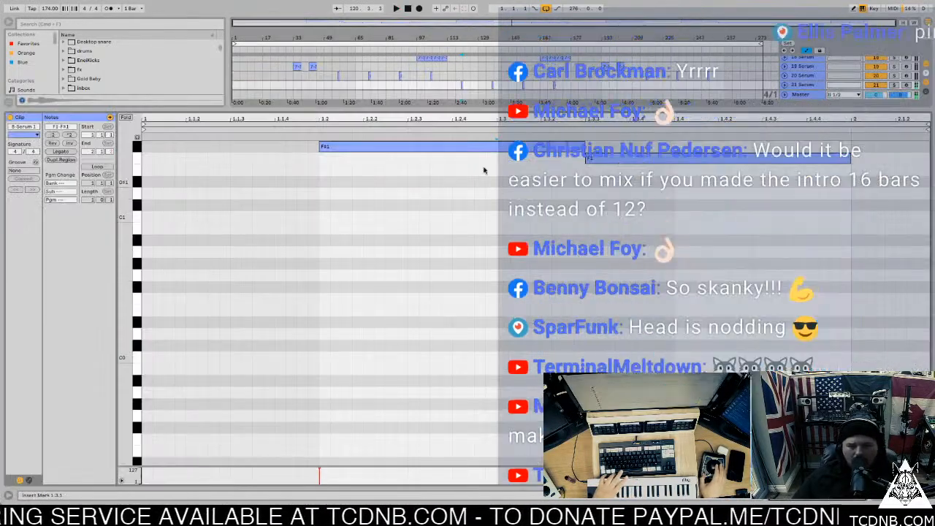
{"action": "left_click", "coordinate": [438, 146]}
{"action": "scroll", "coordinate": [431, 206], "scroll_direction": "up", "scroll_amount": 3}
{"action": "key", "text": "space"}
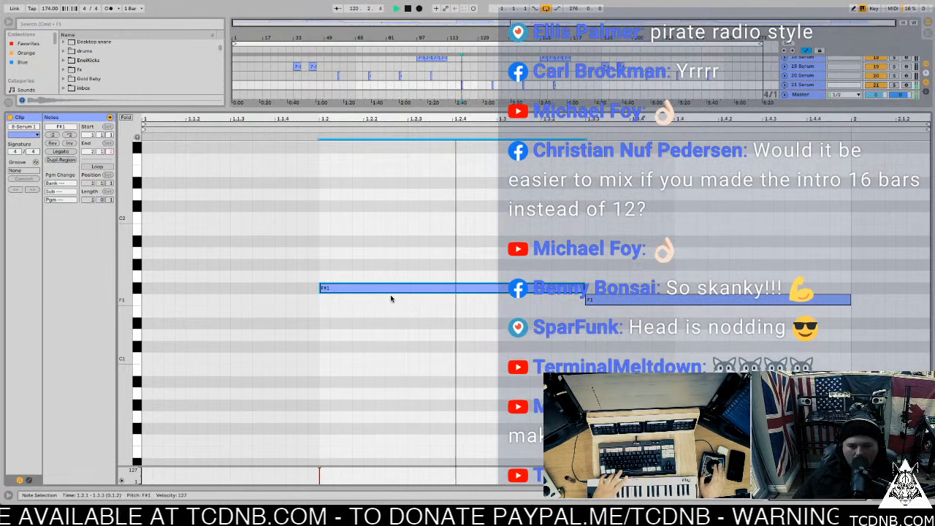
{"action": "left_click_drag", "start_coordinate": [365, 292], "coordinate": [363, 255]}
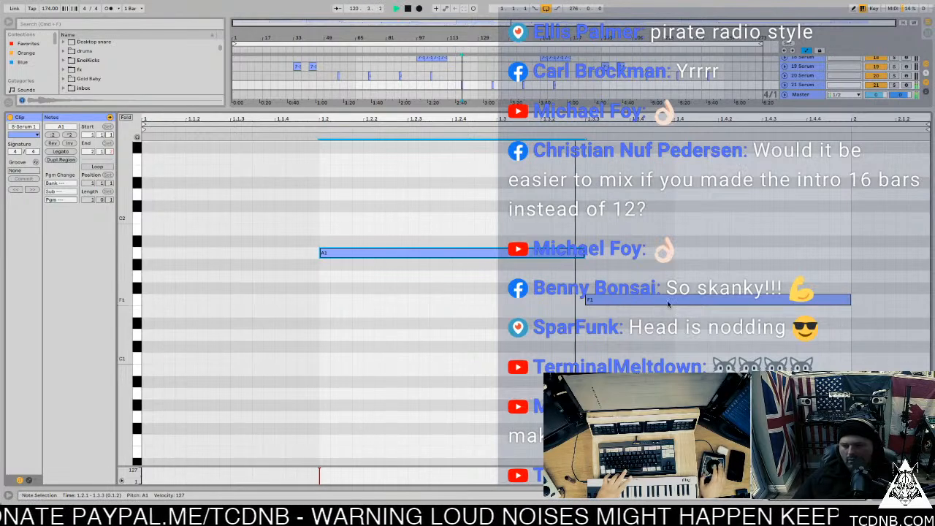
Add a G#1 note from 1.2.4 to 1.3.3 and lower the F1 note to E1 while auditioning the clip.
{"action": "left_click_drag", "start_coordinate": [397, 255], "coordinate": [575, 266]}
{"action": "left_click_drag", "start_coordinate": [760, 265], "coordinate": [585, 266]}
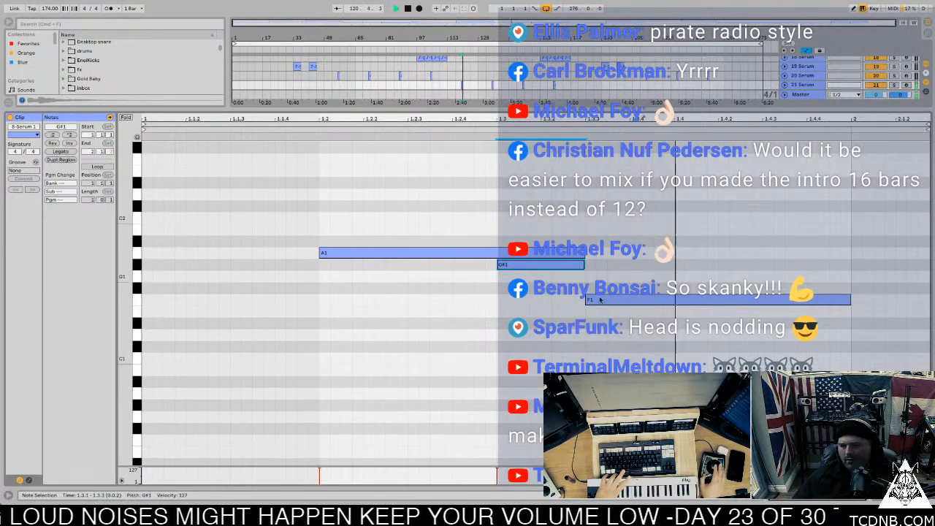
{"action": "key", "text": "space"}
{"action": "mouse_move", "coordinate": [520, 266]}
{"action": "left_mouse_down"}
{"action": "mouse_move", "coordinate": [442, 271]}
{"action": "mouse_move", "coordinate": [577, 272]}
{"action": "left_mouse_up"}
{"action": "key", "text": "space"}
{"action": "mouse_move", "coordinate": [494, 267]}
{"action": "left_mouse_down"}
{"action": "mouse_move", "coordinate": [474, 270]}
{"action": "mouse_move", "coordinate": [494, 270]}
{"action": "left_mouse_up"}
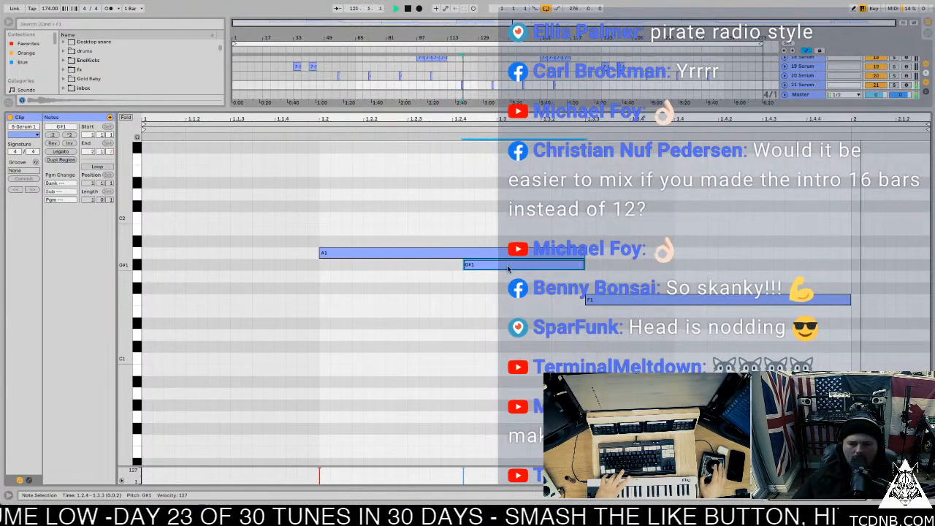
{"action": "left_click_drag", "start_coordinate": [614, 296], "coordinate": [615, 308]}
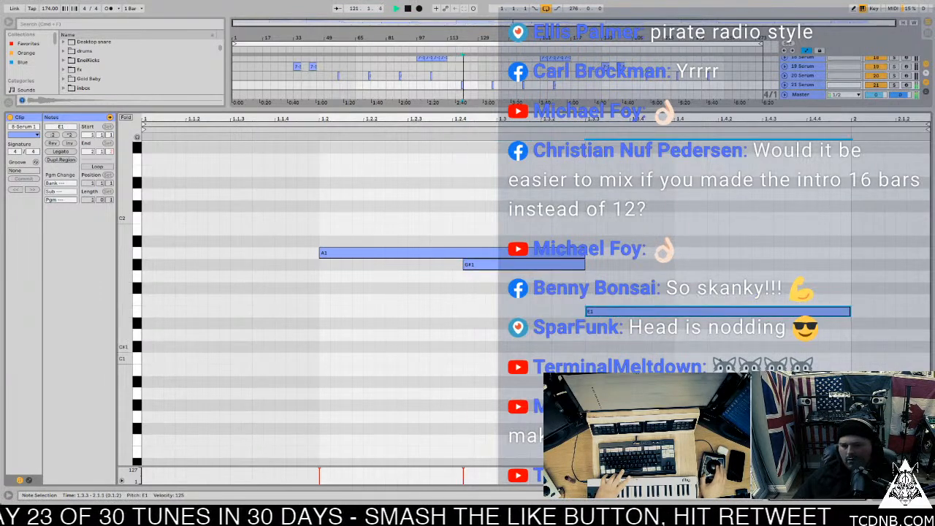
{"action": "key", "text": "space"}
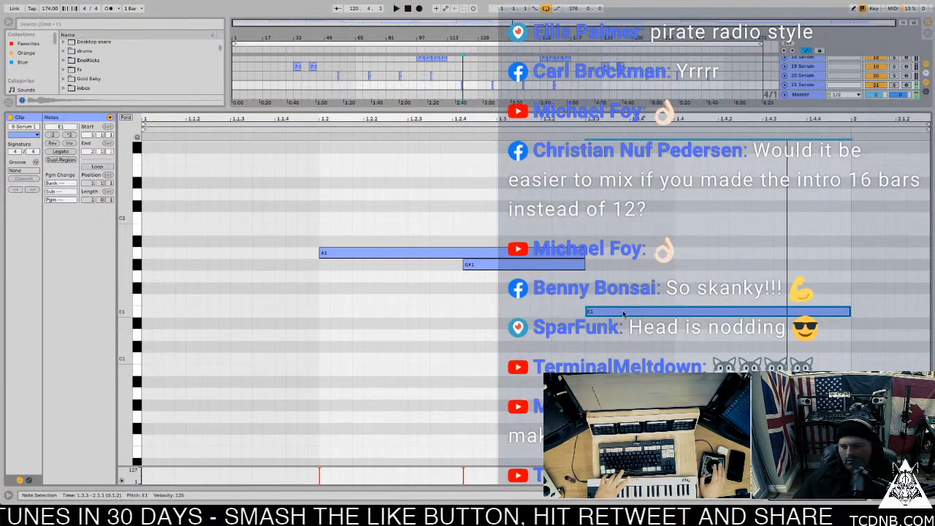
Copy the E1 note to the clip's end as a short D1 note from about 1.4.3 to 2.1.1, and audition it.
{"action": "left_click_drag", "start_coordinate": [624, 316], "coordinate": [849, 327]}
{"action": "key", "text": "space"}
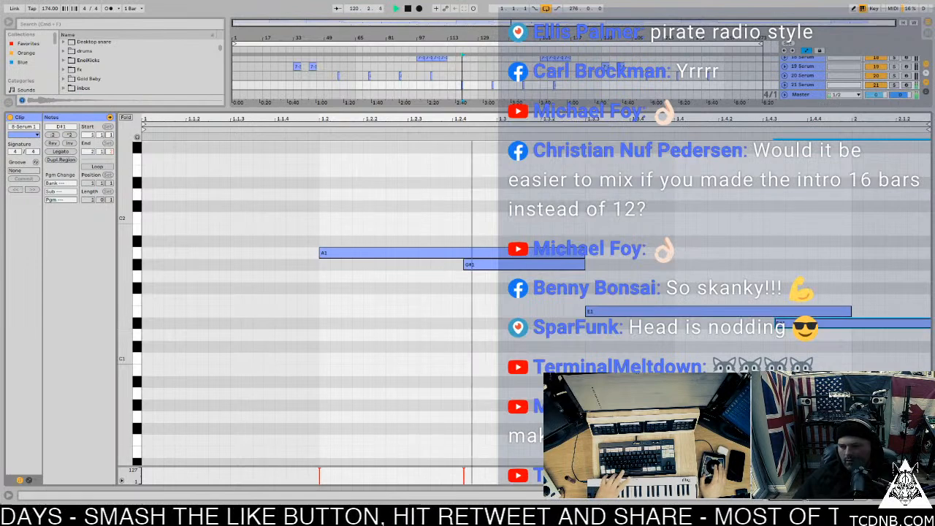
{"action": "left_click_drag", "start_coordinate": [928, 323], "coordinate": [775, 323]}
{"action": "left_click_drag", "start_coordinate": [718, 326], "coordinate": [717, 339]}
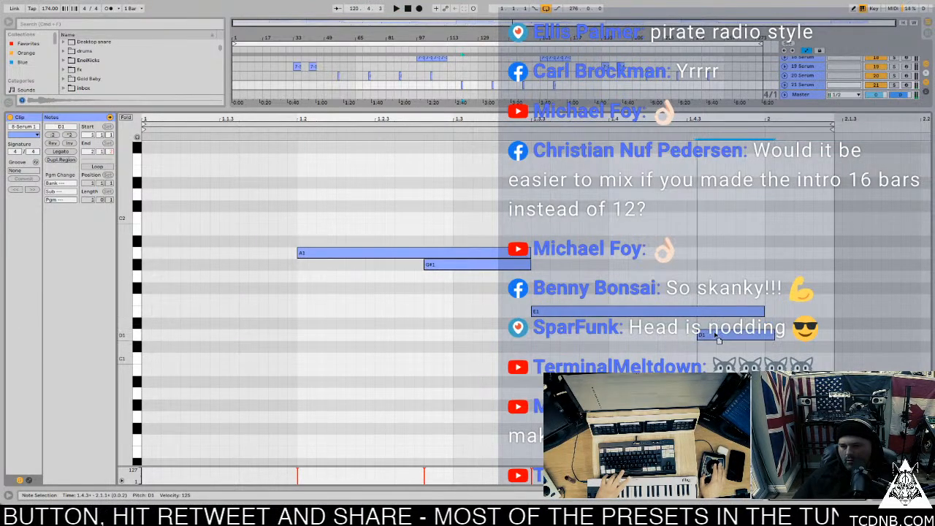
{"action": "key", "text": "space"}
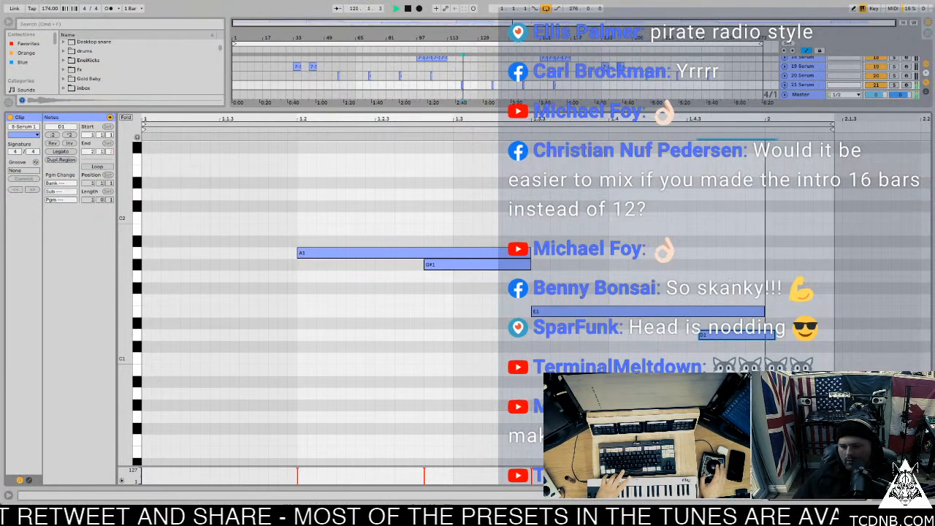
Play the arrangement from bar 120, show the 21 Serum plug-in window beside the notes, and reopen the bar 120 clip.
{"action": "key", "text": "shift+Tab"}
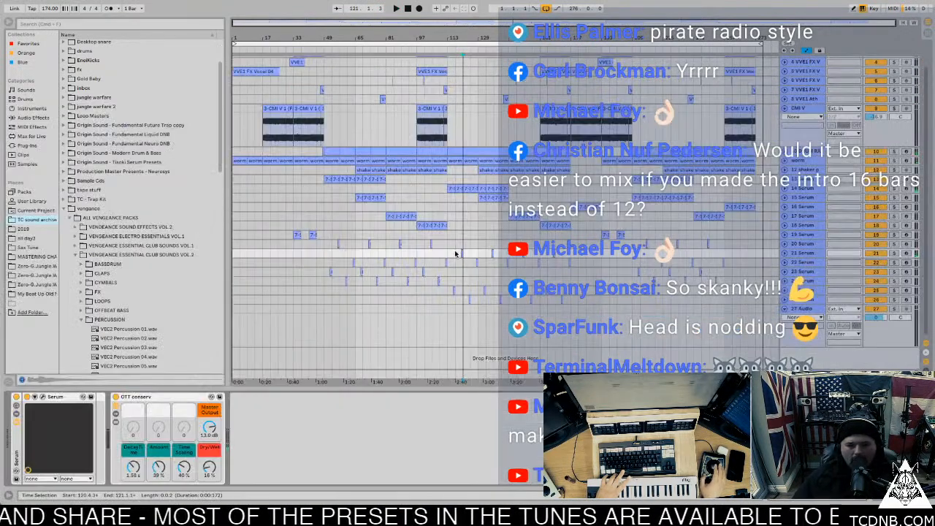
{"action": "key", "text": "space"}
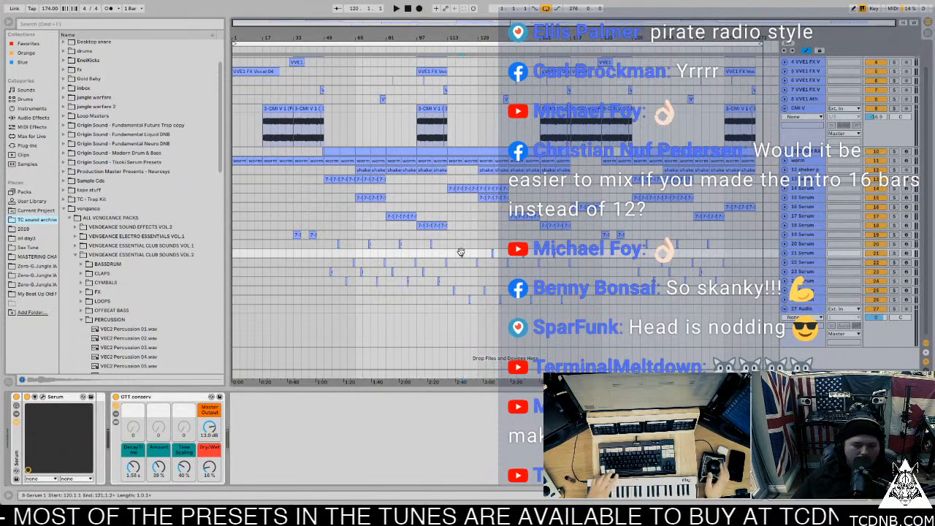
{"action": "left_click", "coordinate": [461, 252]}
{"action": "key", "text": "space"}
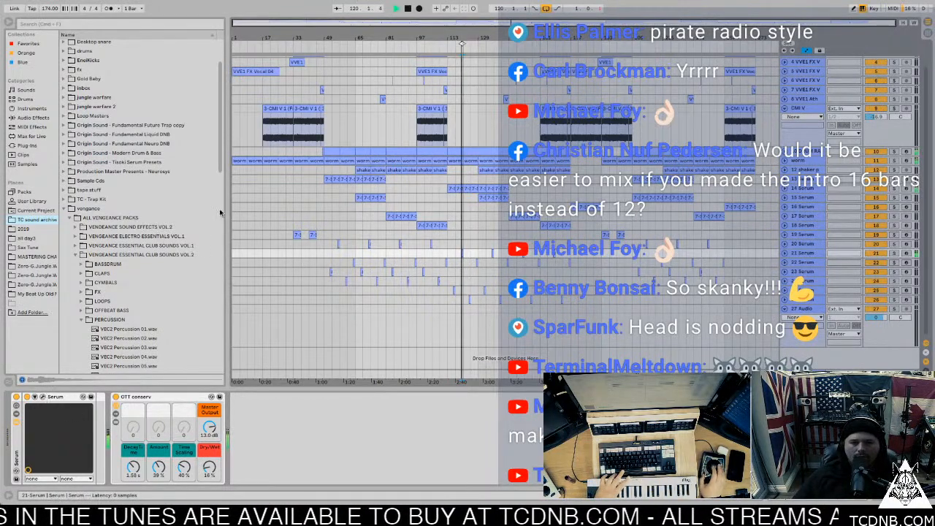
{"action": "key", "text": "ctrl+alt+p"}
{"action": "left_click_drag", "start_coordinate": [369, 53], "coordinate": [323, 94]}
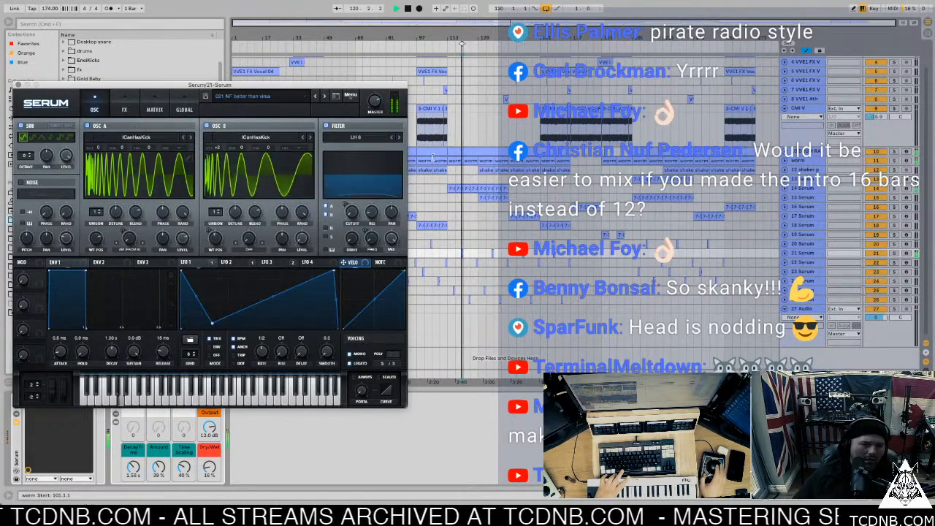
{"action": "double_click", "coordinate": [462, 254]}
Try lowering the G#1 note to G1 during playback and undo the pitch change.
{"action": "left_click_drag", "start_coordinate": [461, 264], "coordinate": [459, 277]}
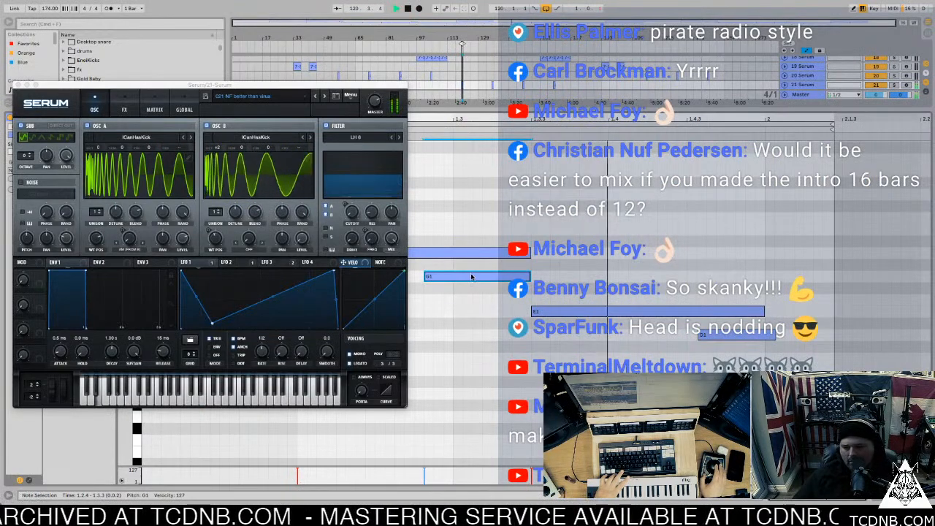
{"action": "key", "text": "space"}
{"action": "key", "text": "super+z"}
{"action": "left_click_drag", "start_coordinate": [462, 269], "coordinate": [466, 269]}
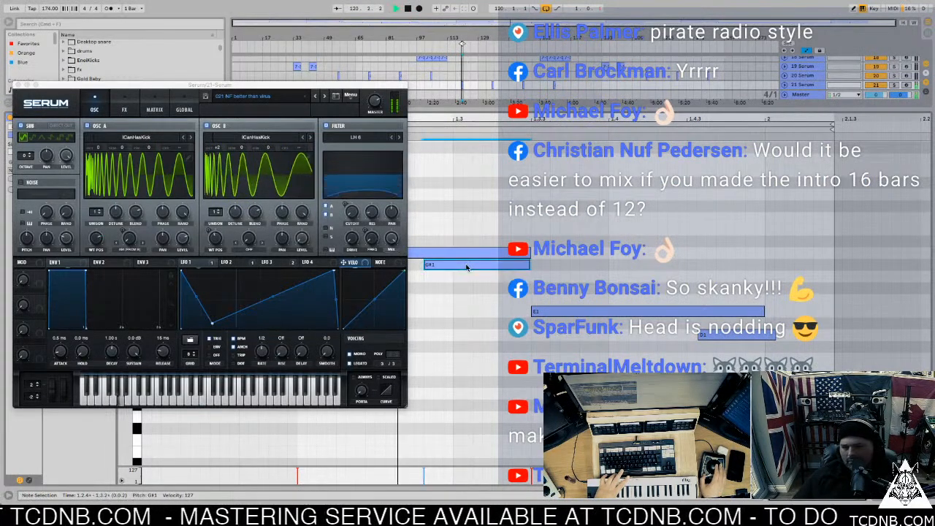
Lower the short D1 note at the clip's end to C1 and raise the E1 note to F1.
{"action": "left_click_drag", "start_coordinate": [726, 338], "coordinate": [724, 359]}
{"action": "key", "text": "space"}
{"action": "left_click_drag", "start_coordinate": [601, 312], "coordinate": [600, 306]}
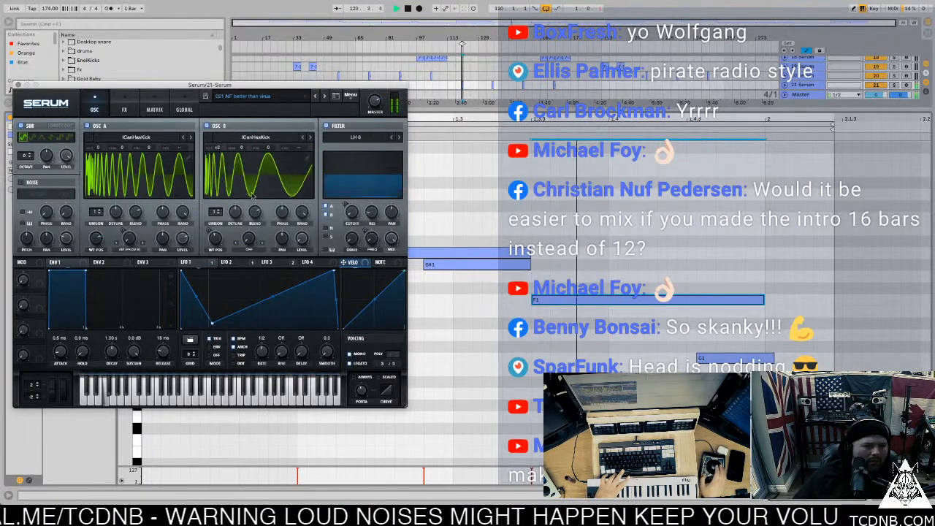
Move LFO 1's low point to mid-cycle, give LFO 2 a later peak with a concave fall, and close Serum.
{"action": "left_click_drag", "start_coordinate": [212, 323], "coordinate": [269, 329]}
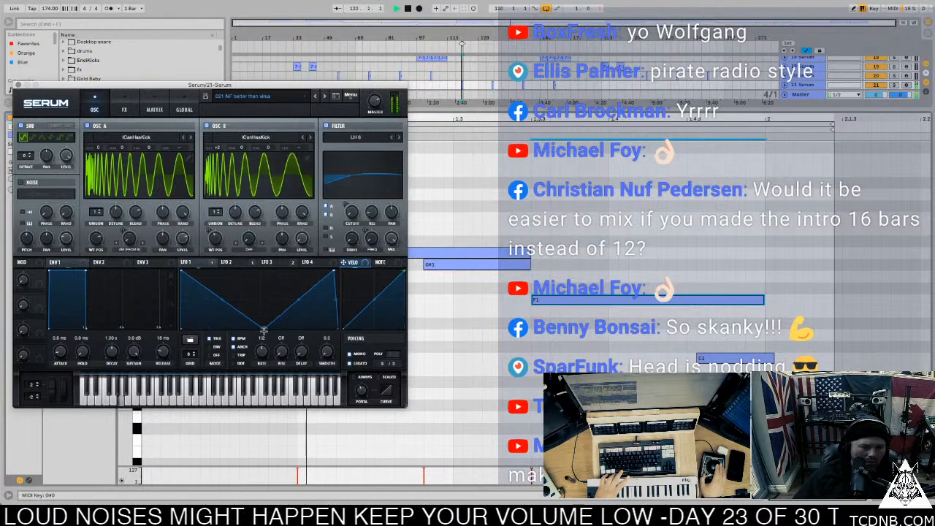
{"action": "left_click", "coordinate": [229, 261]}
{"action": "mouse_move", "coordinate": [195, 272]}
{"action": "left_mouse_down"}
{"action": "mouse_move", "coordinate": [246, 265]}
{"action": "mouse_move", "coordinate": [242, 254]}
{"action": "mouse_move", "coordinate": [210, 263]}
{"action": "left_mouse_up"}
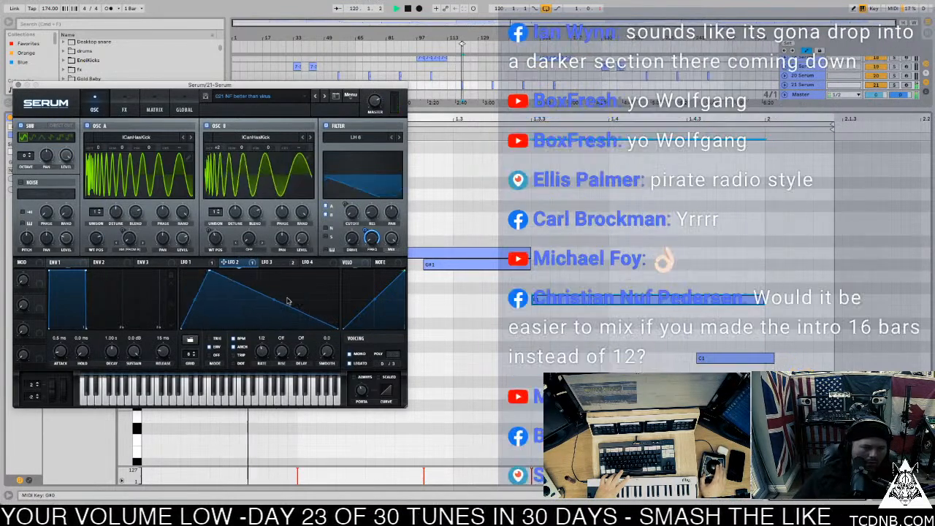
{"action": "left_click_drag", "start_coordinate": [287, 301], "coordinate": [270, 315]}
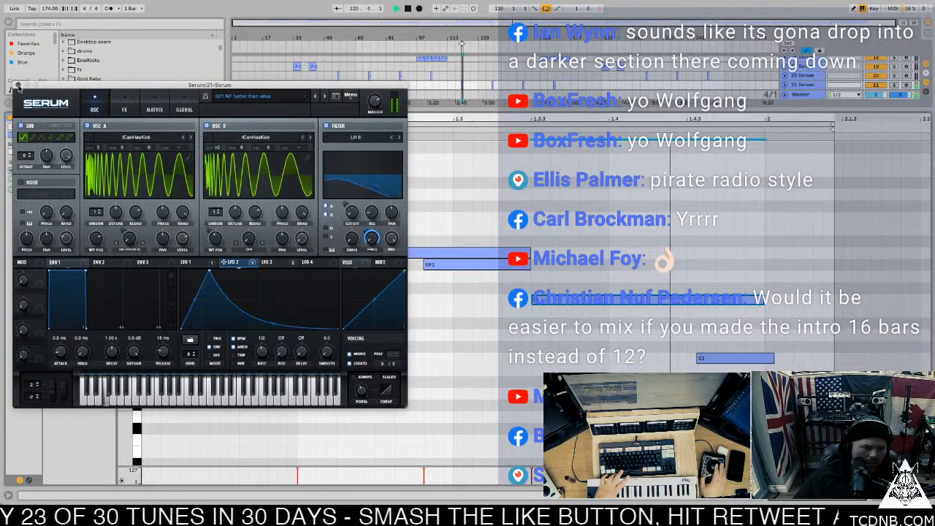
{"action": "left_click", "coordinate": [18, 86]}
Return to the arrangement and play it from bar 105 to hear the edited bass clip in context.
{"action": "left_click", "coordinate": [727, 359]}
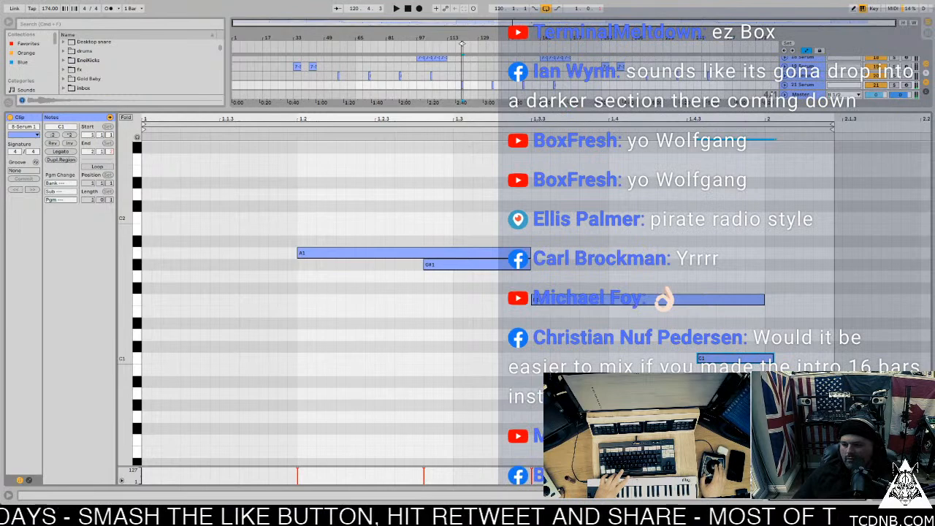
{"action": "key", "text": "ctrl+alt+l"}
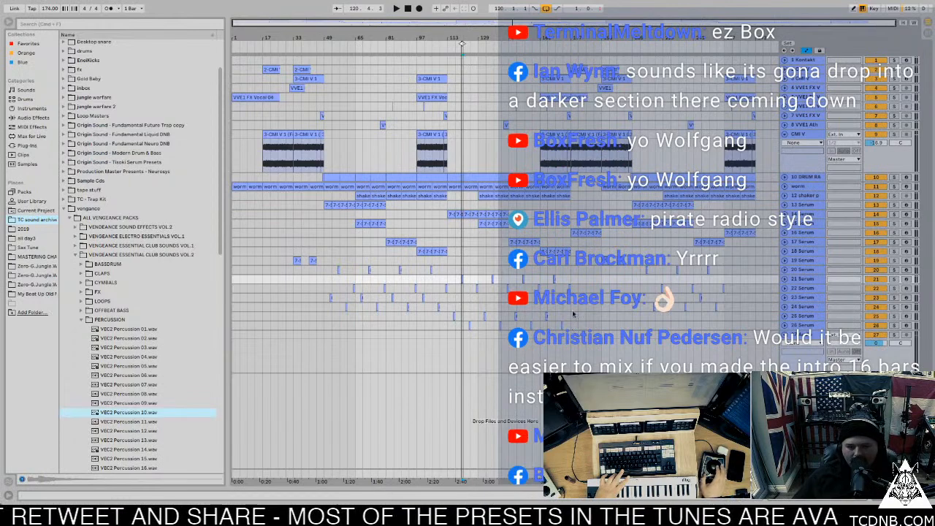
{"action": "left_click", "coordinate": [433, 224]}
{"action": "key", "text": "space"}
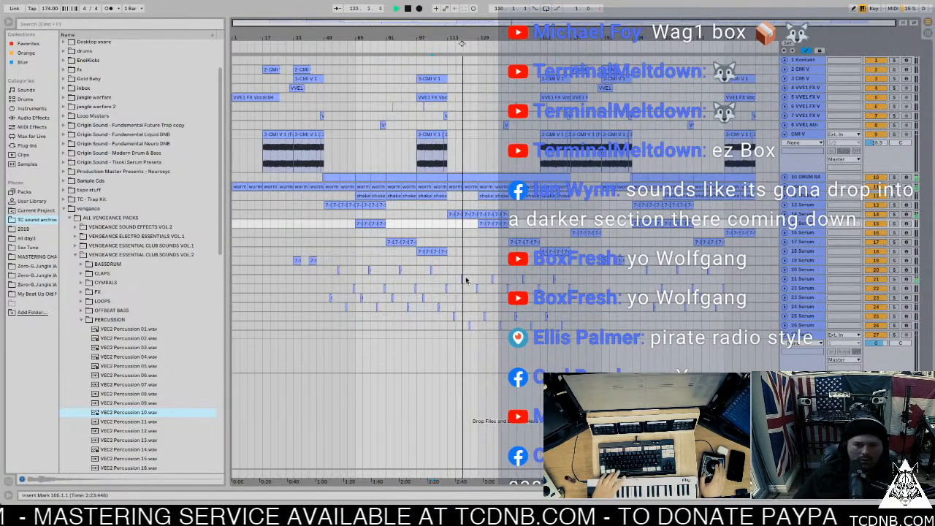
Reopen the 21 Serum clip at bar 120, transpose all its notes down one octave, and audition the result.
{"action": "double_click", "coordinate": [442, 252]}
{"action": "key", "text": "space"}
{"action": "left_click_drag", "start_coordinate": [398, 372], "coordinate": [835, 156]}
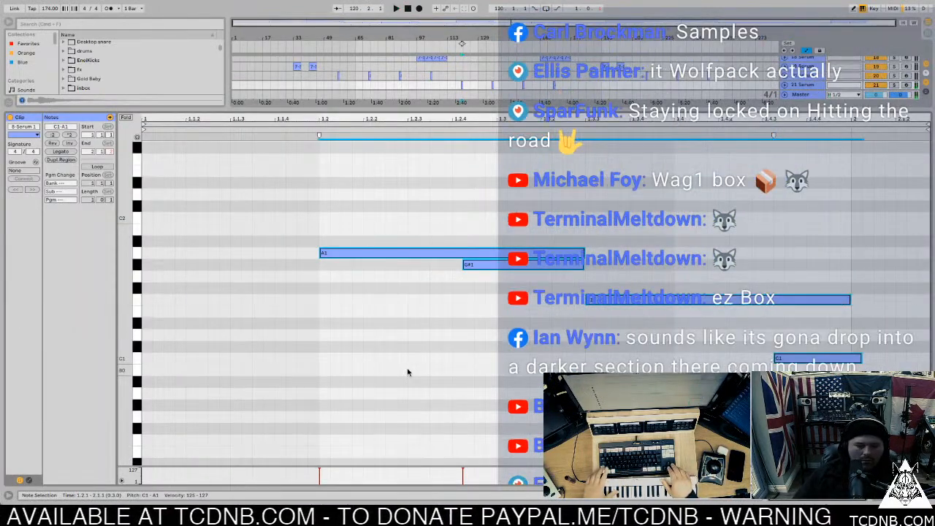
{"action": "key", "text": "shift+Down"}
{"action": "key", "text": "space"}
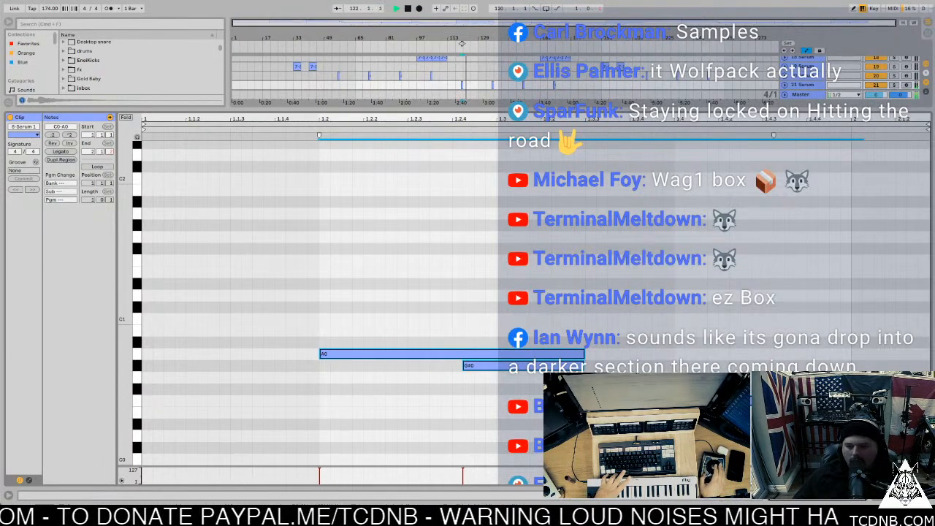
Copy the edited 21 Serum clip at bar 120 over the track's later clips up to bar 169, and hide the browser.
{"action": "key", "text": "ctrl+alt+l"}
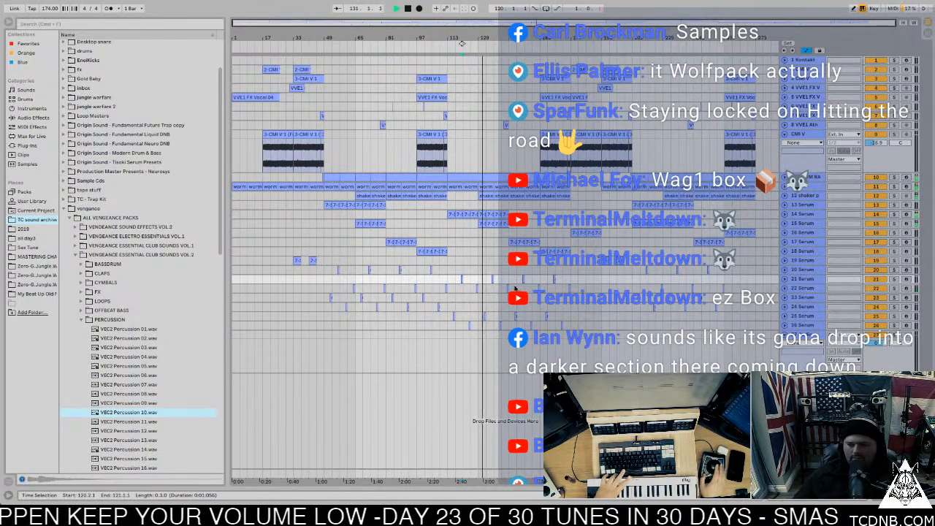
{"action": "left_click", "coordinate": [460, 278]}
{"action": "left_click_drag", "start_coordinate": [461, 278], "coordinate": [550, 278]}
{"action": "left_click", "coordinate": [553, 288]}
{"action": "left_click", "coordinate": [552, 278]}
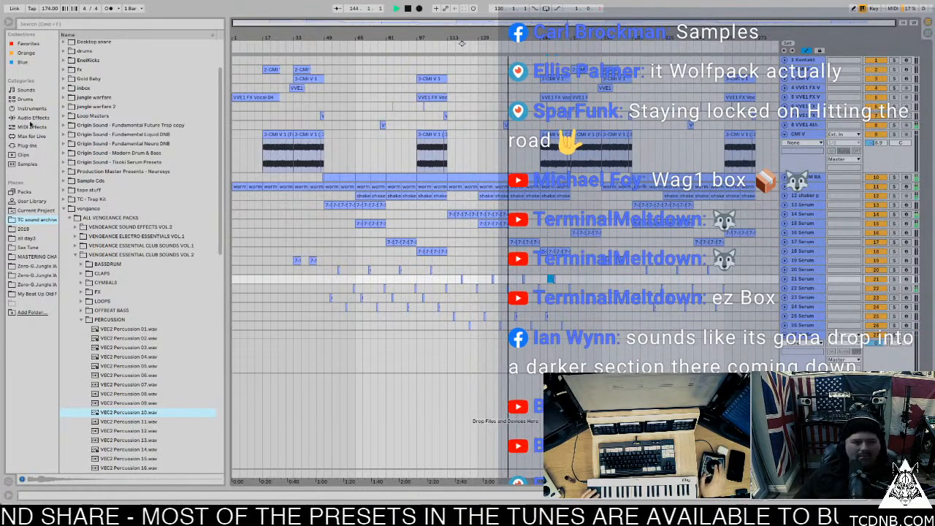
{"action": "left_click", "coordinate": [11, 25]}
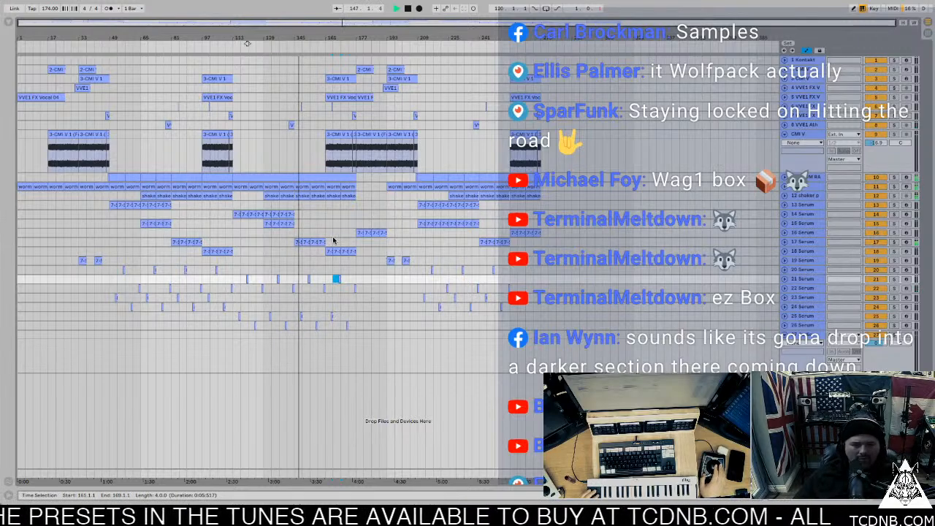
Deactivate the 25 Serum clip at bar 148 and the 21 Serum clip at bar 152, and save the Live Set.
{"action": "left_click", "coordinate": [300, 316]}
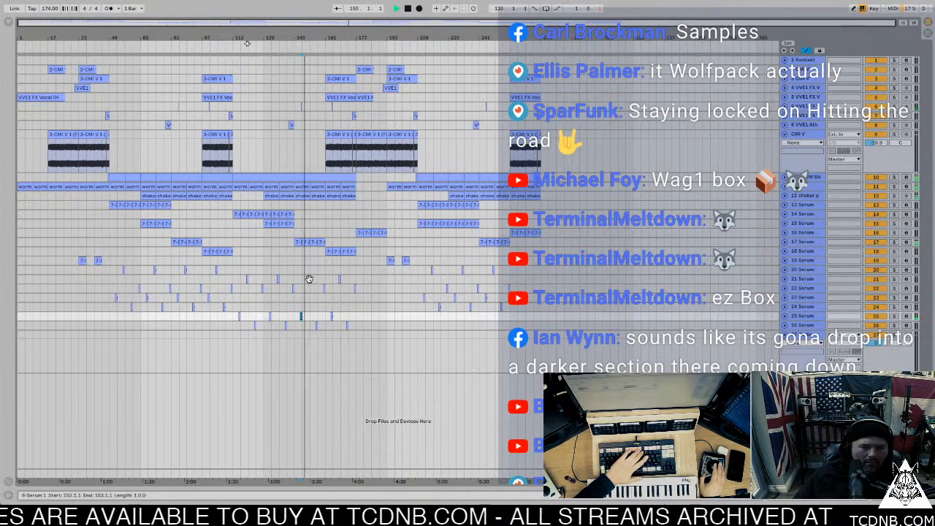
{"action": "left_click", "coordinate": [309, 279]}
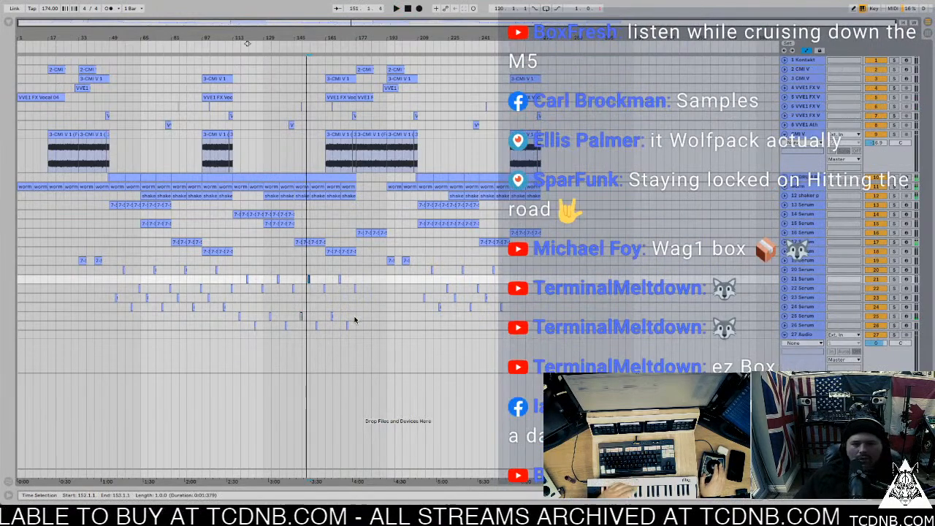
{"action": "left_click", "coordinate": [62, 1]}
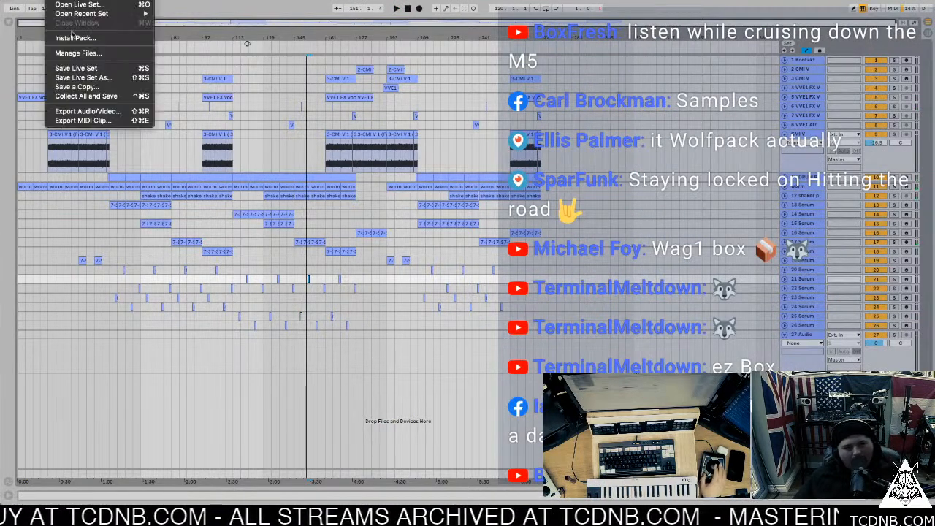
{"action": "left_click", "coordinate": [83, 67]}
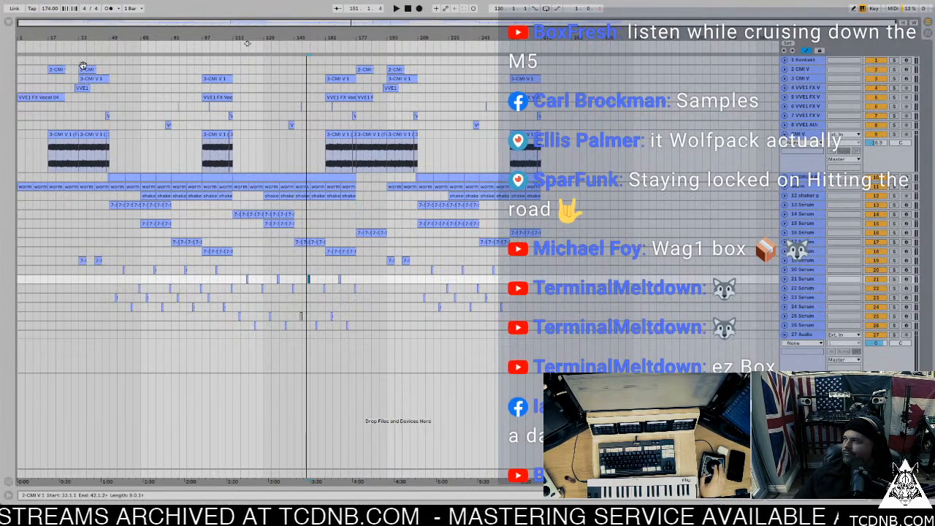
Play from bar 141 and reactivate the 25 Serum clip at bar 148 and the 21 Serum clip at bar 152.
{"action": "left_click", "coordinate": [287, 316]}
{"action": "key", "text": "space"}
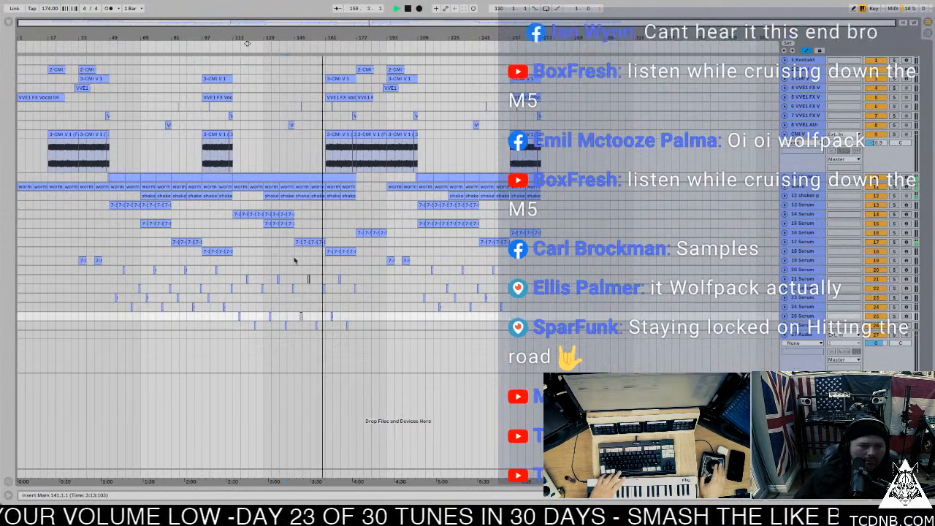
{"action": "left_click", "coordinate": [304, 319]}
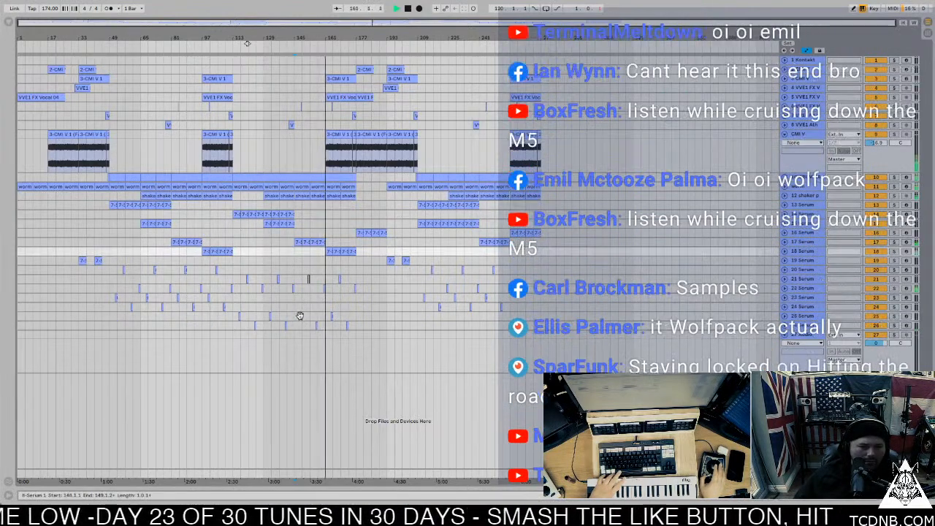
{"action": "left_click", "coordinate": [299, 315]}
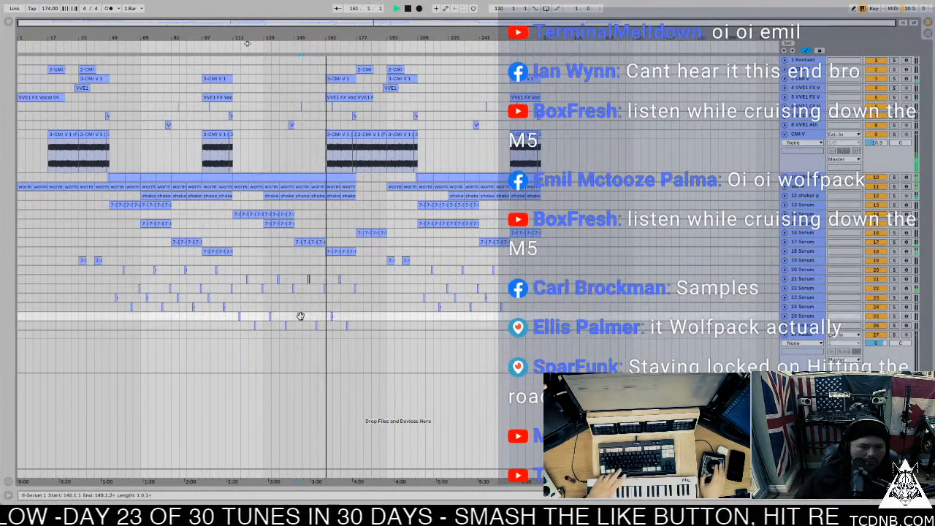
{"action": "left_click", "coordinate": [309, 278]}
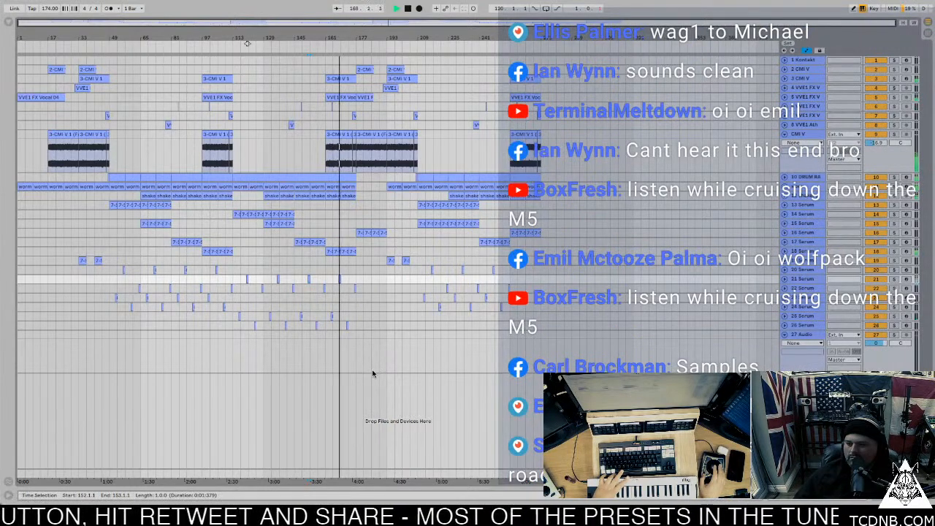
{"action": "key", "text": "space"}
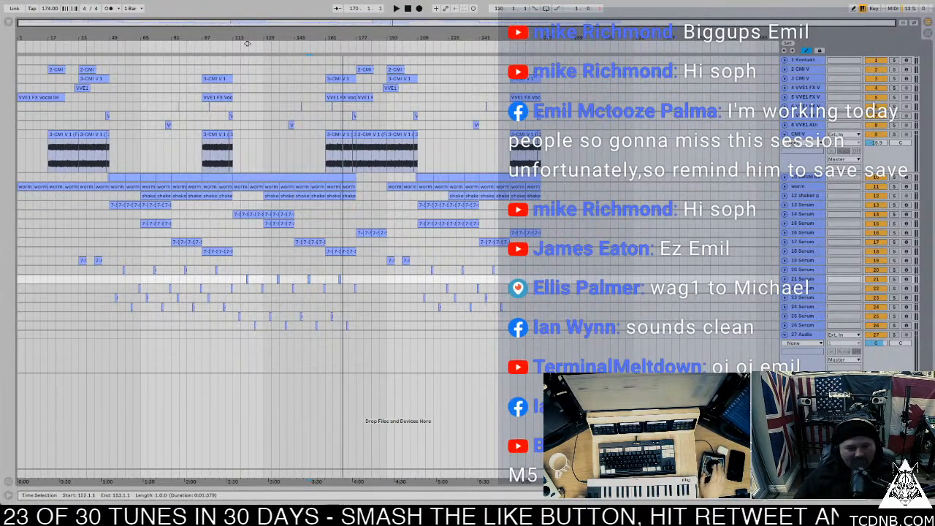
Listen to the arrangement from bar 65 and again from bar 113 to review the bass sections.
{"action": "left_click", "coordinate": [144, 246]}
{"action": "key", "text": "space"}
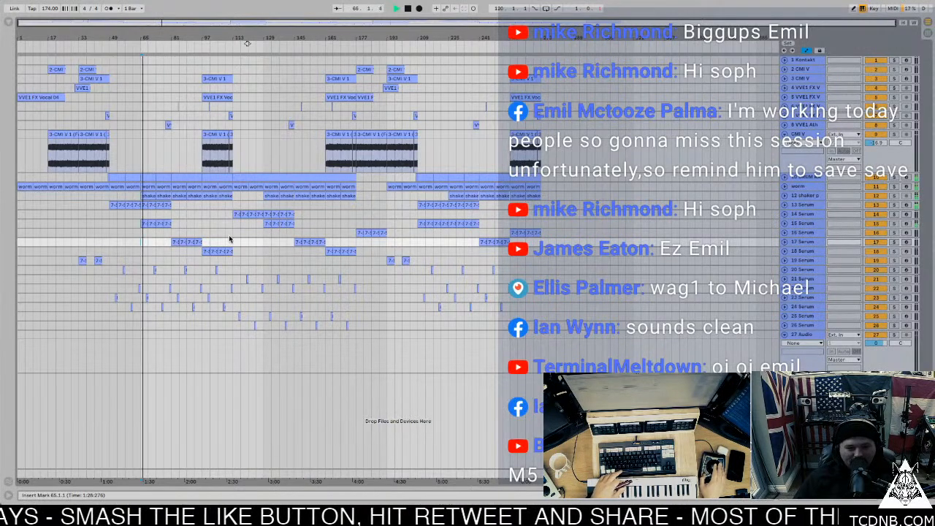
{"action": "left_click", "coordinate": [230, 235]}
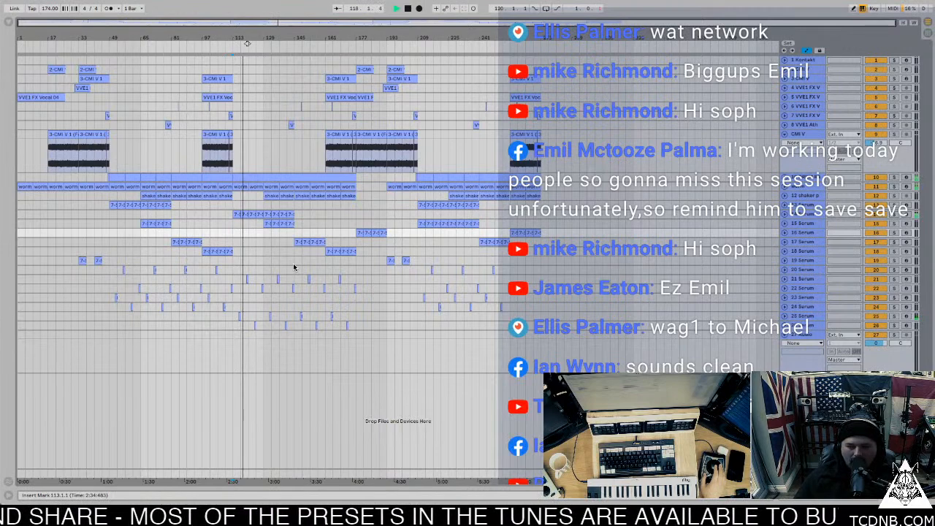
{"action": "key", "text": "space"}
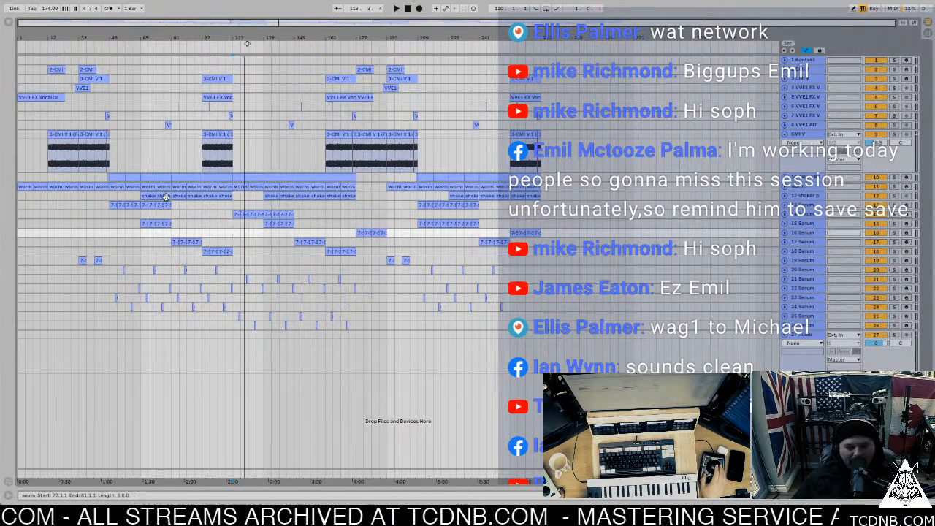
{"action": "left_click", "coordinate": [233, 263]}
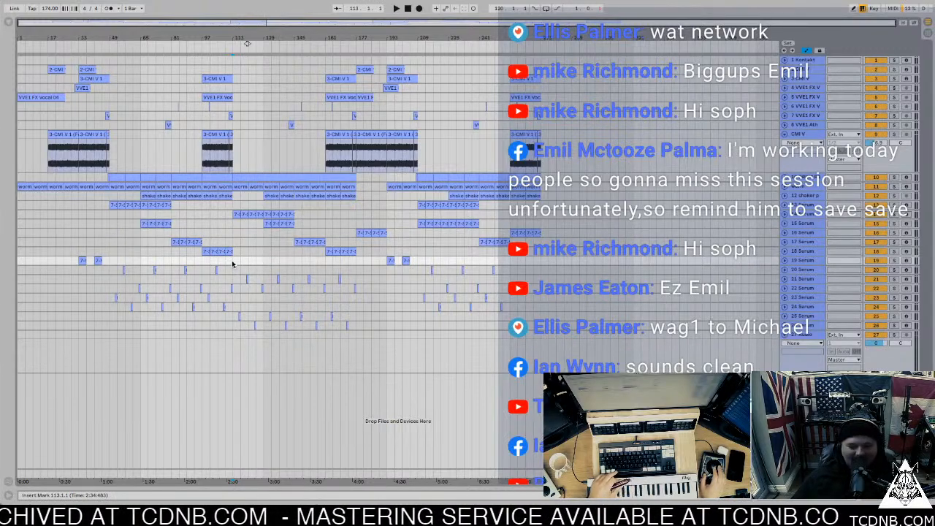
{"action": "key", "text": "space"}
{"action": "key", "text": "space"}
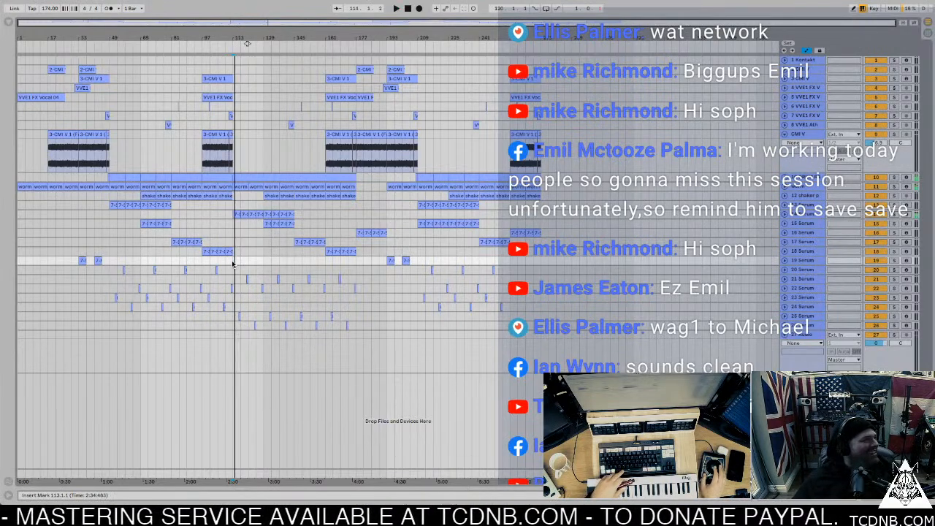
Play from bar 113 and open the Serum synth of the 21 Serum track from its clip at bar 120.
{"action": "key", "text": "space"}
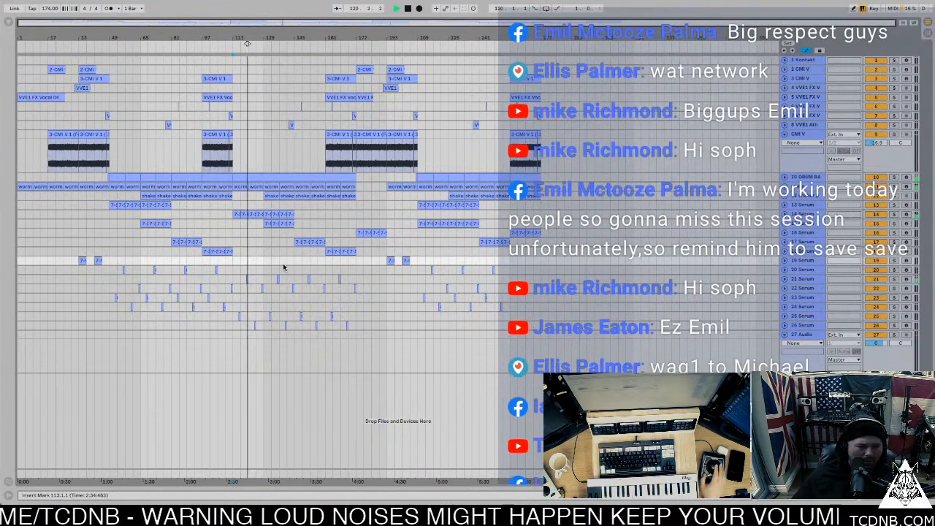
{"action": "left_click", "coordinate": [252, 276]}
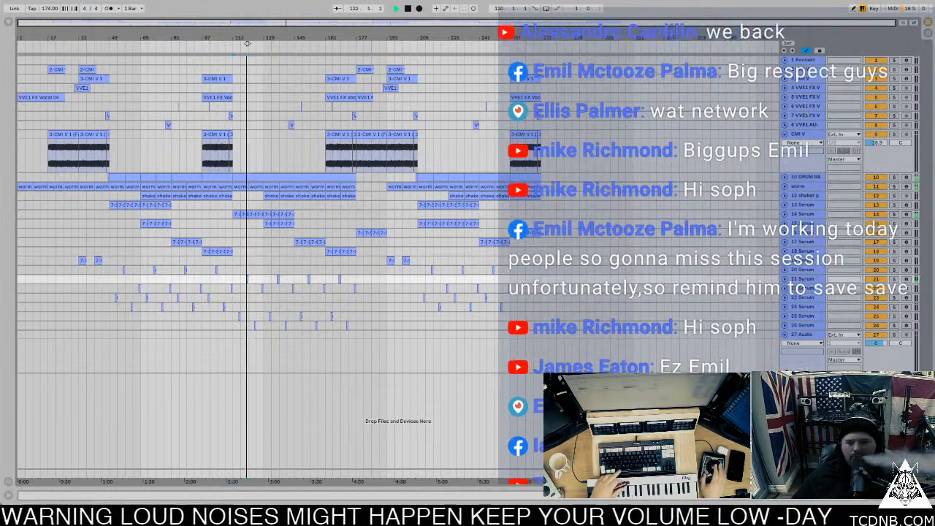
{"action": "key", "text": "shift+Tab"}
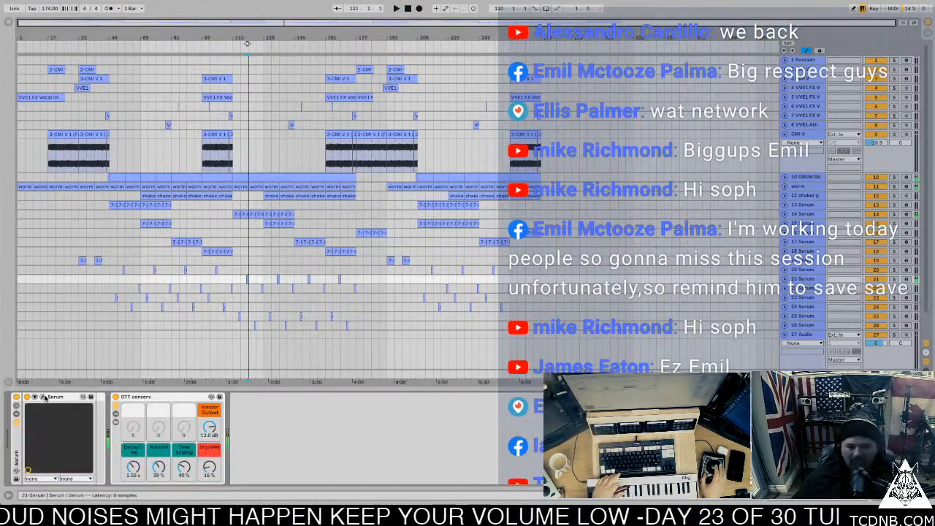
{"action": "key", "text": "ctrl+alt+p"}
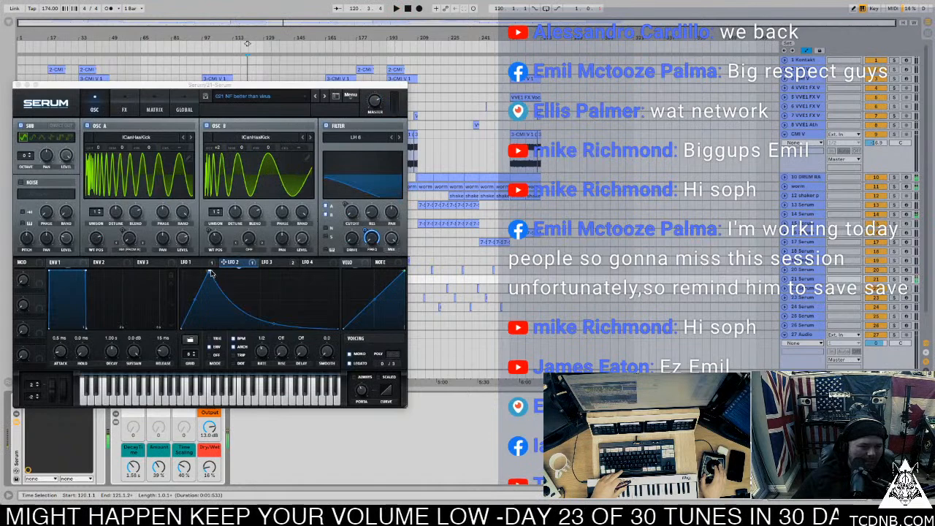
Shift LFO 2's peak slightly later and raise its decay curve while playing the 21 Serum clip from bar 120.
{"action": "left_click", "coordinate": [213, 272]}
{"action": "key", "text": "space"}
{"action": "left_click_drag", "start_coordinate": [249, 269], "coordinate": [222, 272]}
{"action": "key", "text": "space"}
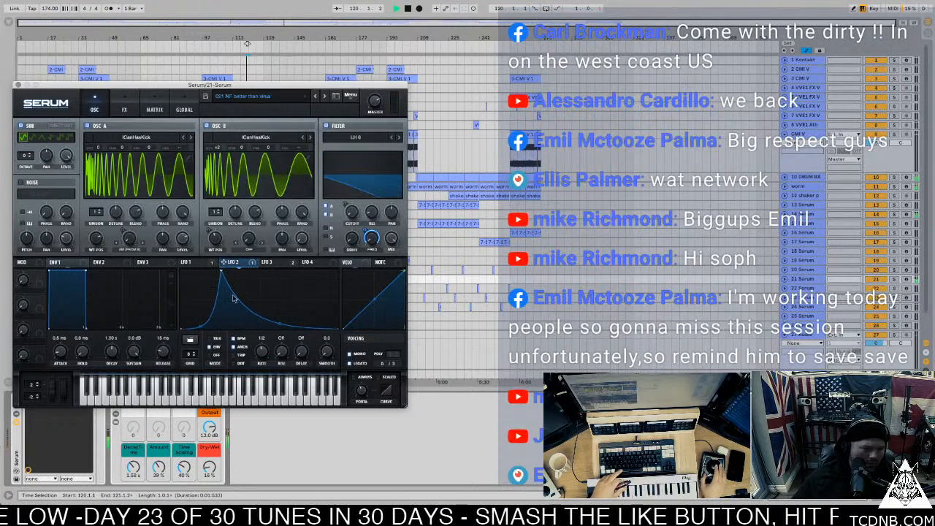
{"action": "left_click_drag", "start_coordinate": [280, 326], "coordinate": [290, 305]}
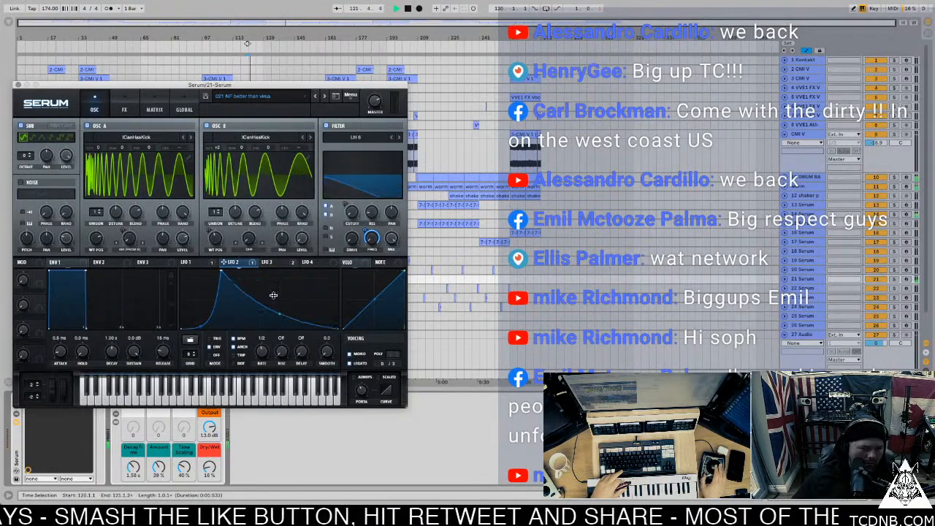
Bend LFO 1's falling curve inward and its rising curve outward, close the Serum window and stop playback.
{"action": "left_click", "coordinate": [194, 263]}
{"action": "left_click_drag", "start_coordinate": [225, 289], "coordinate": [223, 274]}
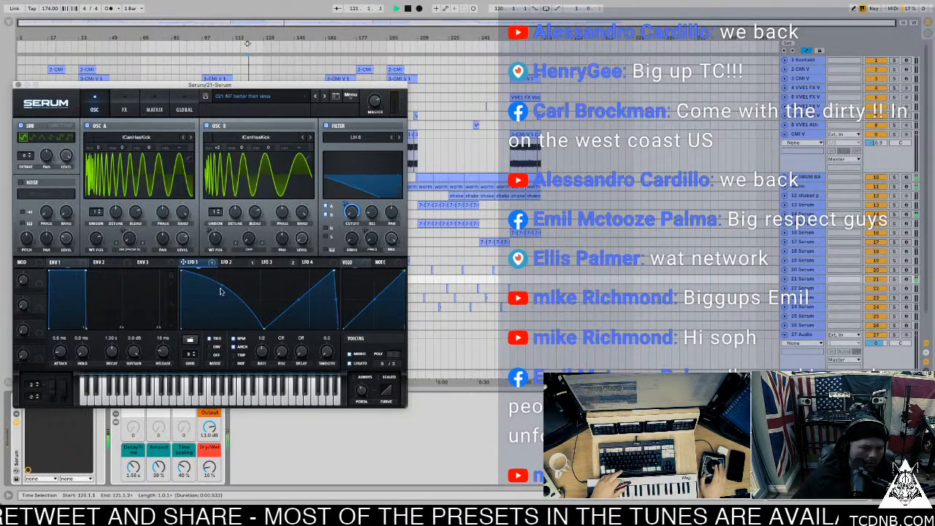
{"action": "left_click_drag", "start_coordinate": [222, 288], "coordinate": [219, 298]}
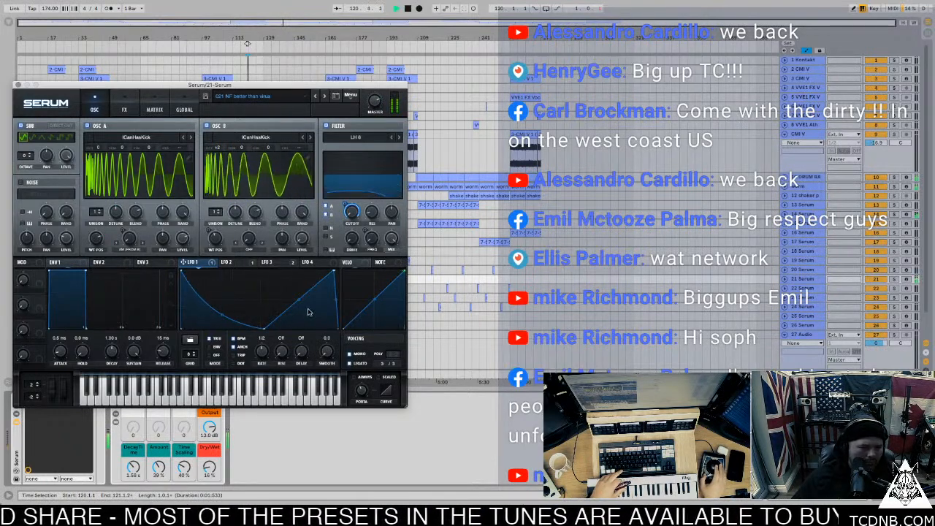
{"action": "left_click_drag", "start_coordinate": [299, 302], "coordinate": [297, 289]}
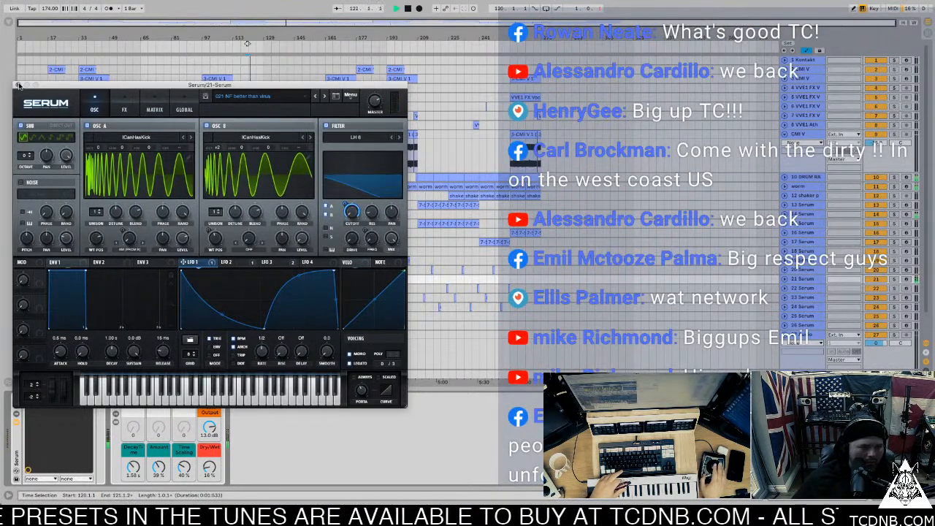
{"action": "left_click", "coordinate": [19, 86]}
{"action": "key", "text": "space"}
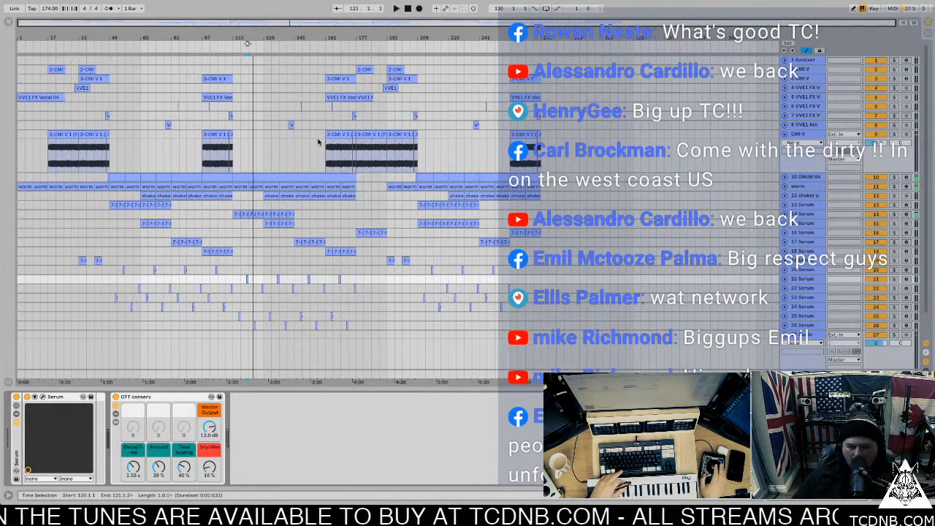
Listen from bar 120 and again from bar 113 to review the changed bass modulation.
{"action": "key", "text": "space"}
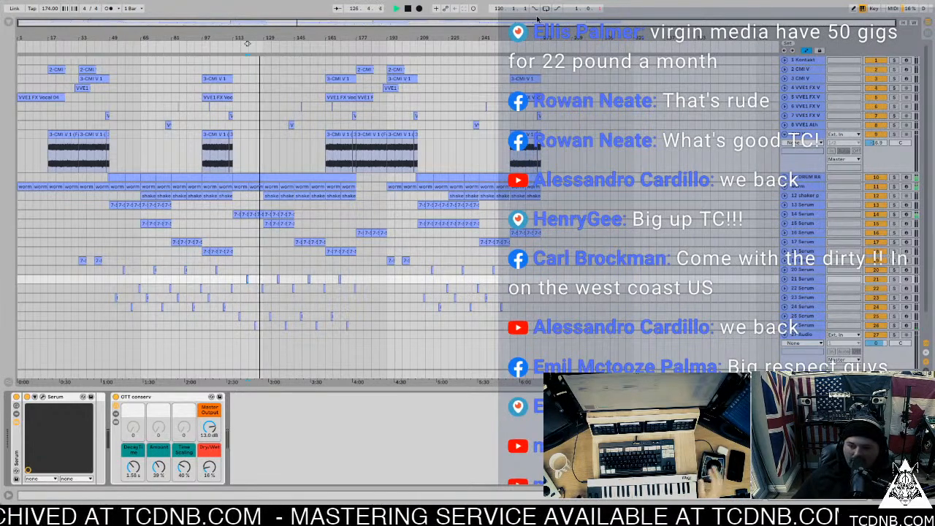
{"action": "key", "text": "space"}
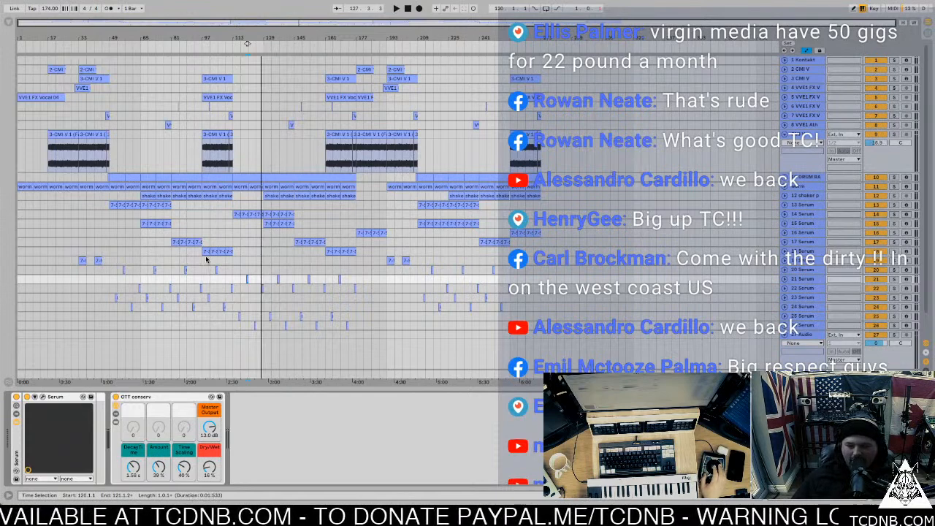
{"action": "left_click", "coordinate": [238, 263]}
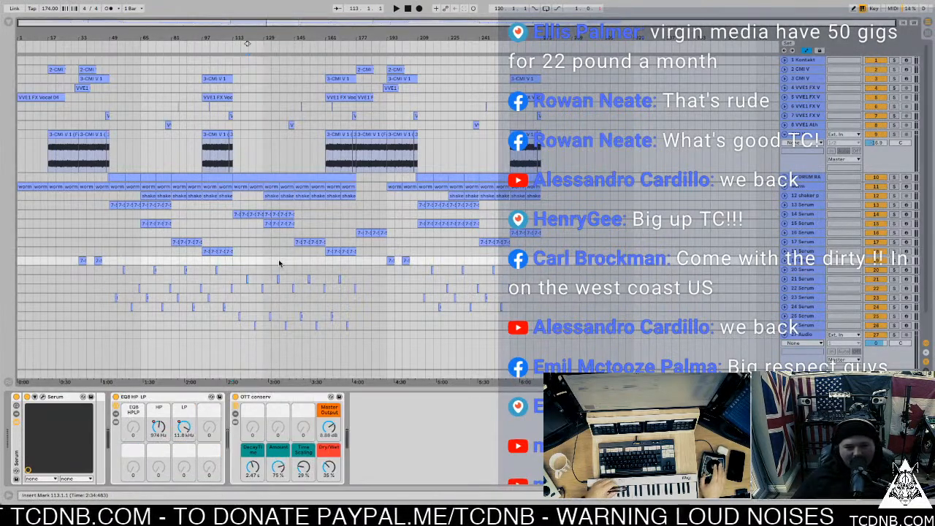
{"action": "key", "text": "space"}
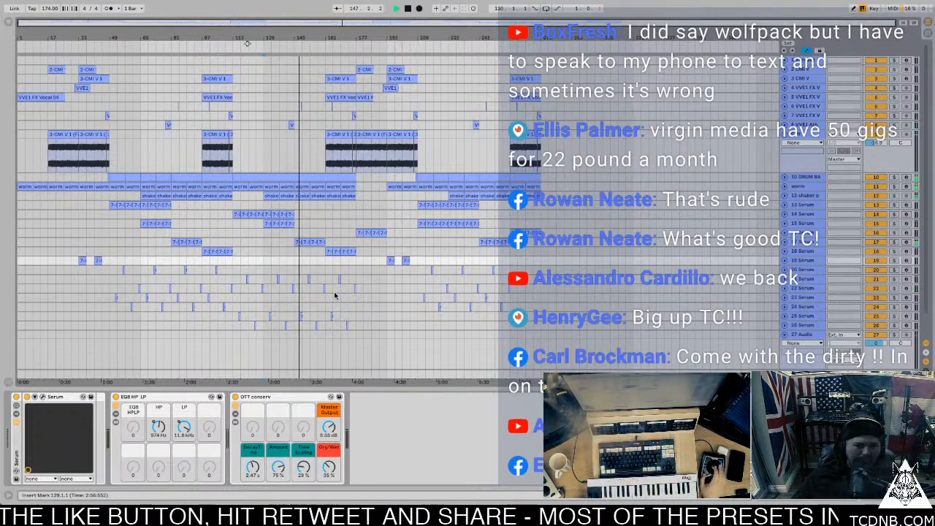
Move the 18 Serum clips at bars 161 to 177 onto the 16 Serum track and play them from bar 161.
{"action": "left_click", "coordinate": [351, 246]}
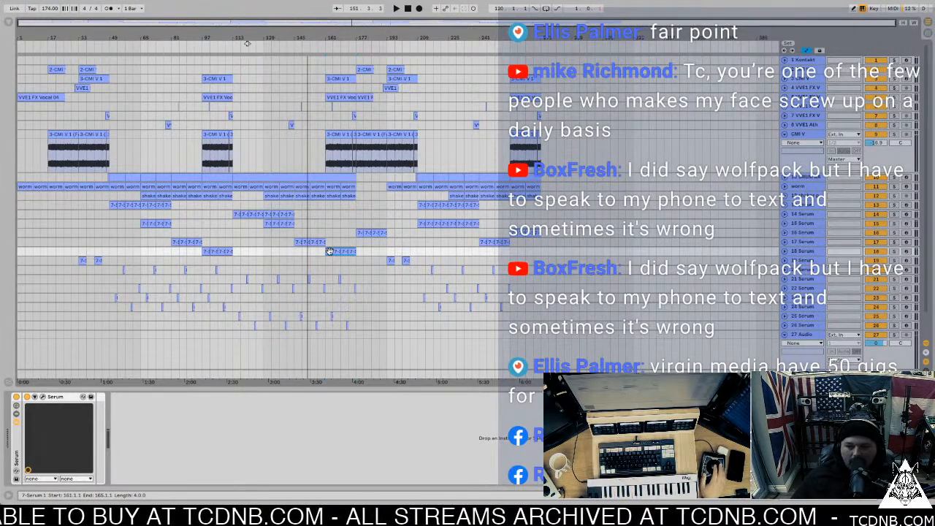
{"action": "left_click_drag", "start_coordinate": [329, 250], "coordinate": [329, 231]}
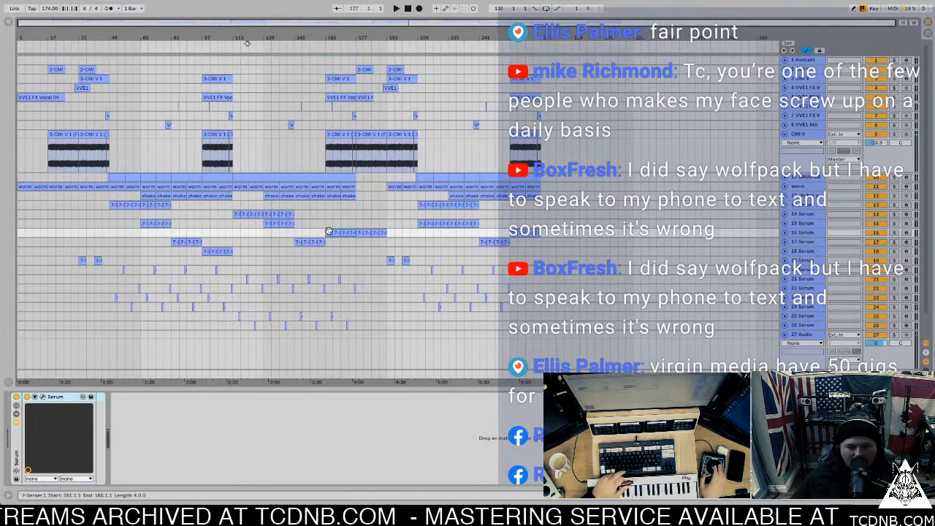
{"action": "left_click", "coordinate": [326, 224]}
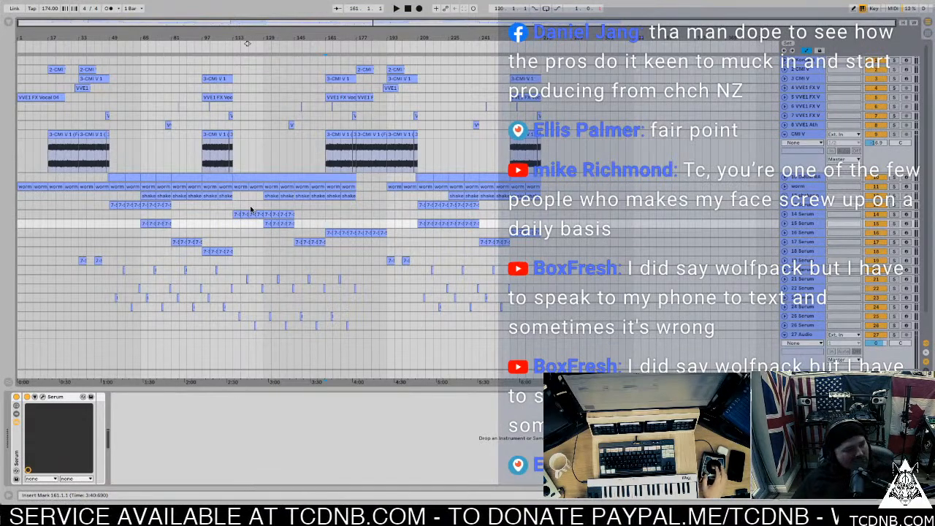
{"action": "left_click", "coordinate": [327, 233]}
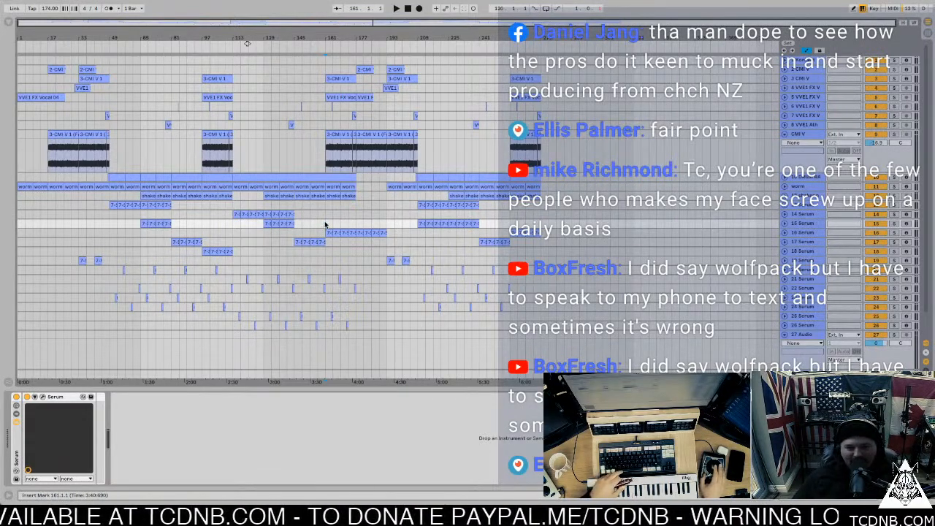
{"action": "key", "text": "space"}
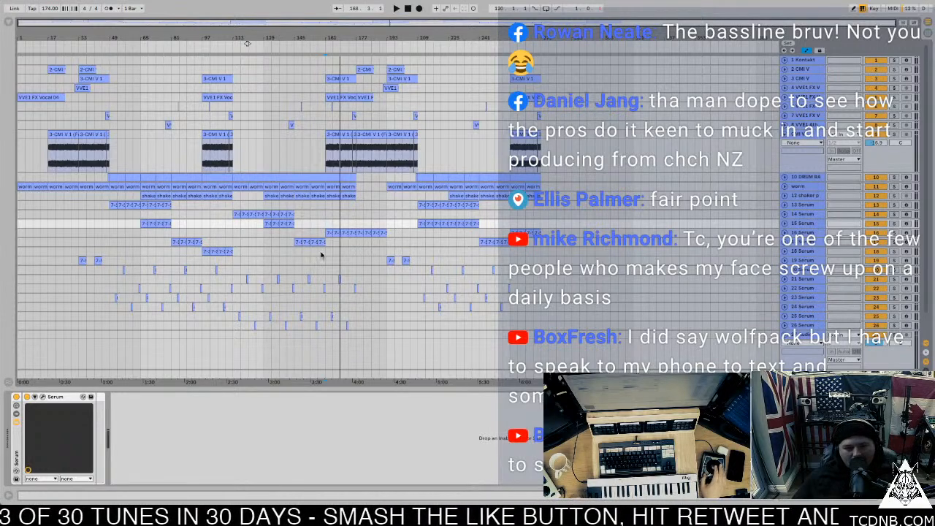
Listen again from bar 161 to review the moved bass clips in the arrangement.
{"action": "left_click", "coordinate": [334, 213]}
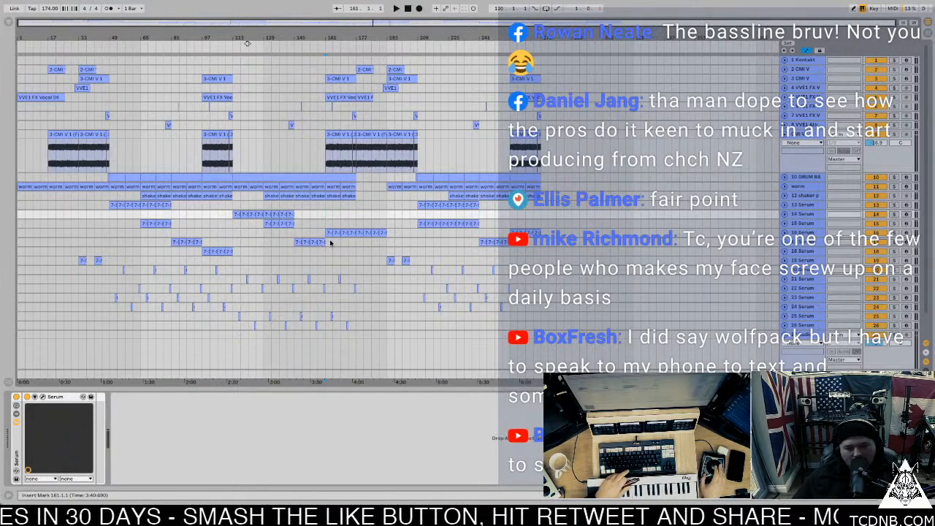
{"action": "key", "text": "space"}
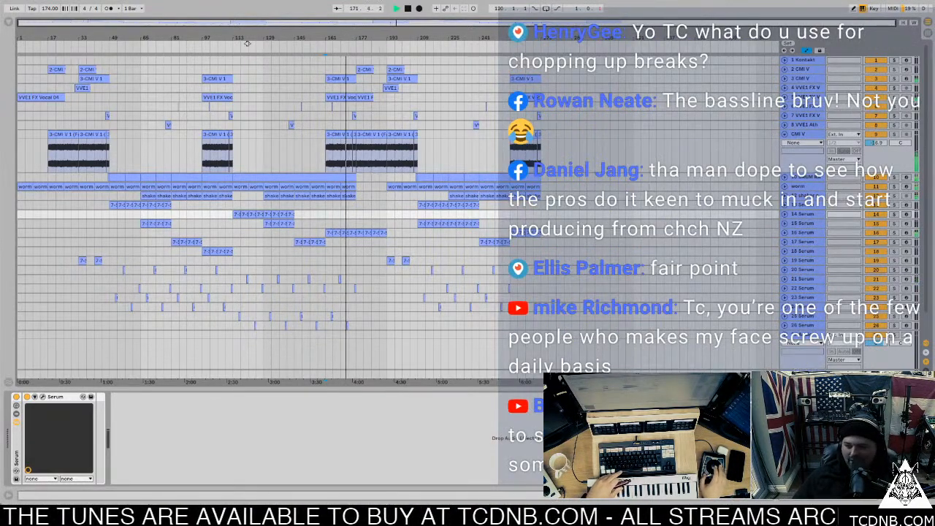
{"action": "key", "text": "space"}
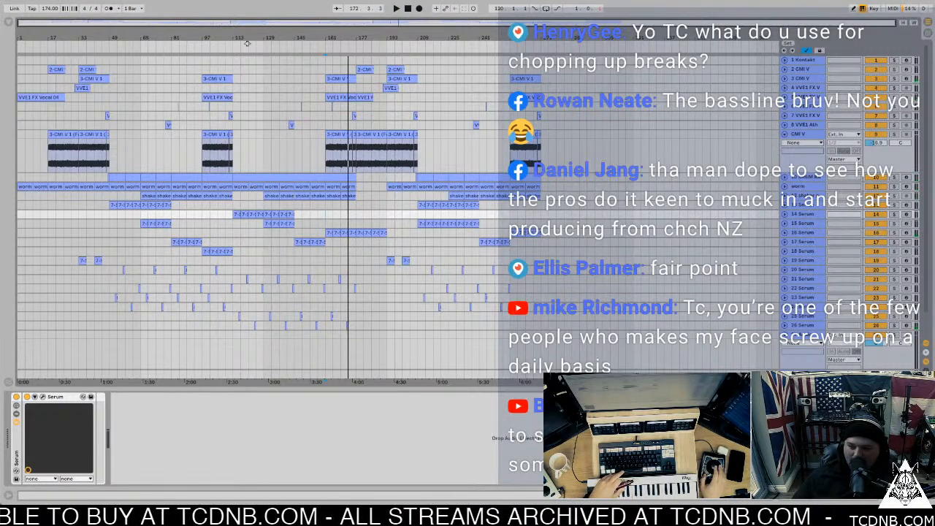
{"action": "key", "text": "space"}
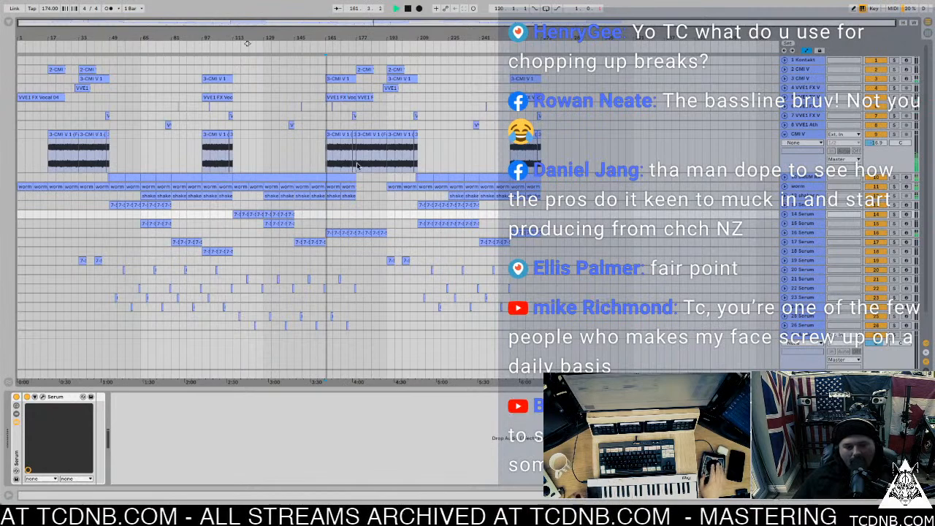
Fold tracks 9 and 27, select the 27 Audio track and save the Live Set.
{"action": "left_click", "coordinate": [786, 136]}
{"action": "left_click", "coordinate": [785, 302]}
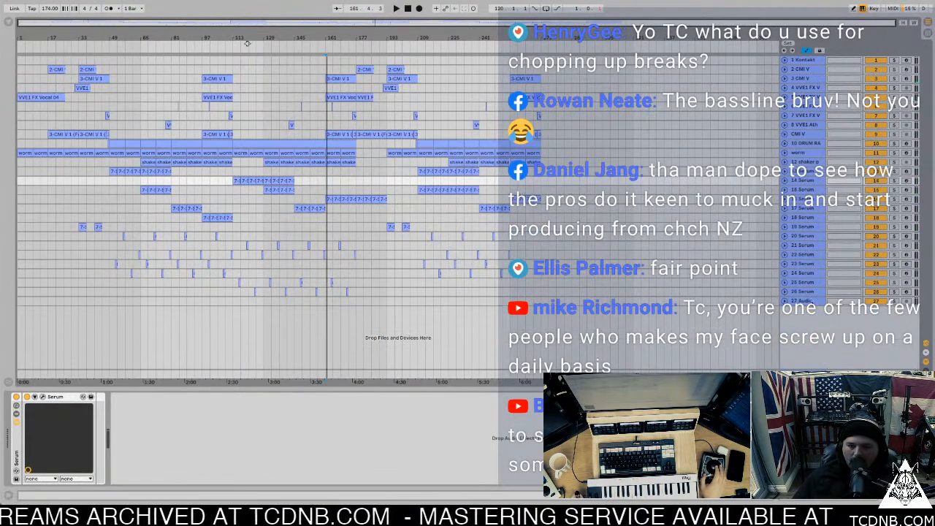
{"action": "left_click", "coordinate": [811, 303]}
{"action": "left_click", "coordinate": [73, 1]}
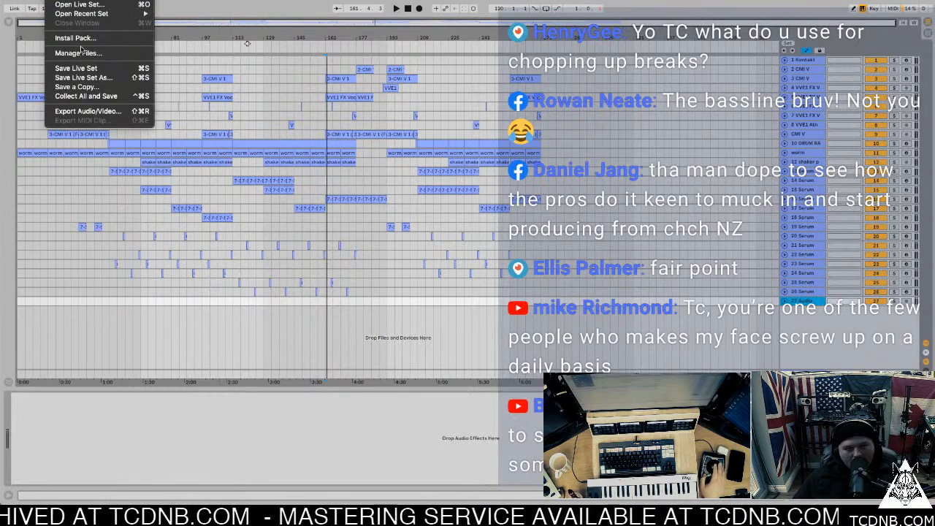
{"action": "left_click", "coordinate": [76, 68]}
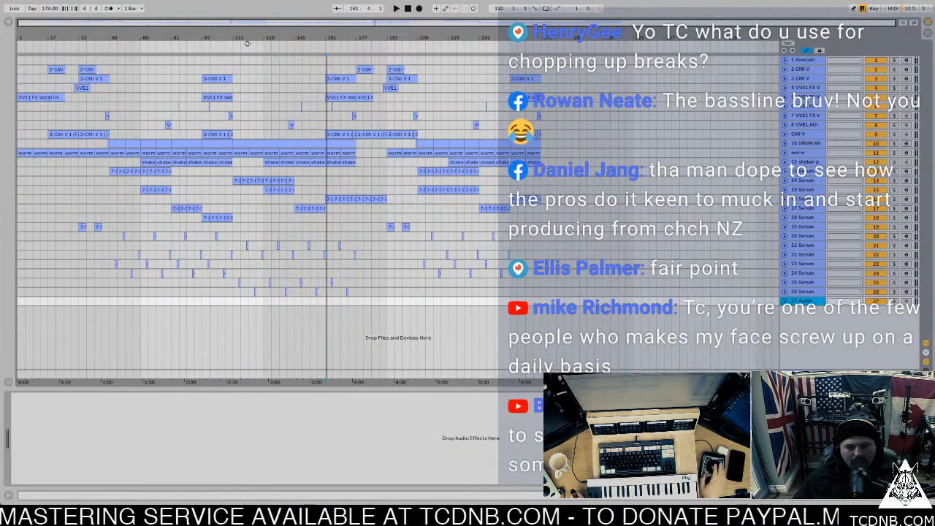
Show the browser, collapse the vengeance folder and preview Dennis_Coffey_-_Son_Of_Scorpio.wav from drums, BREAKS, classic breaks.
{"action": "left_click", "coordinate": [8, 25]}
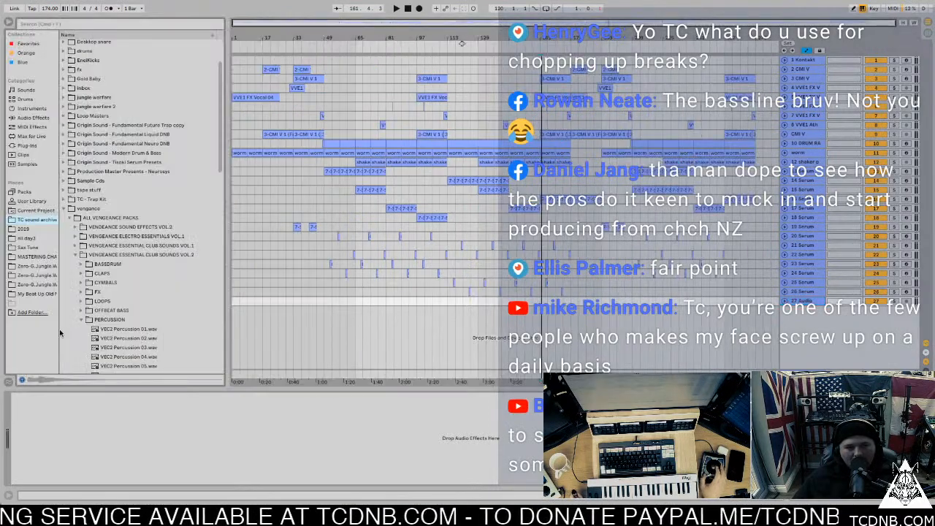
{"action": "left_click", "coordinate": [71, 209]}
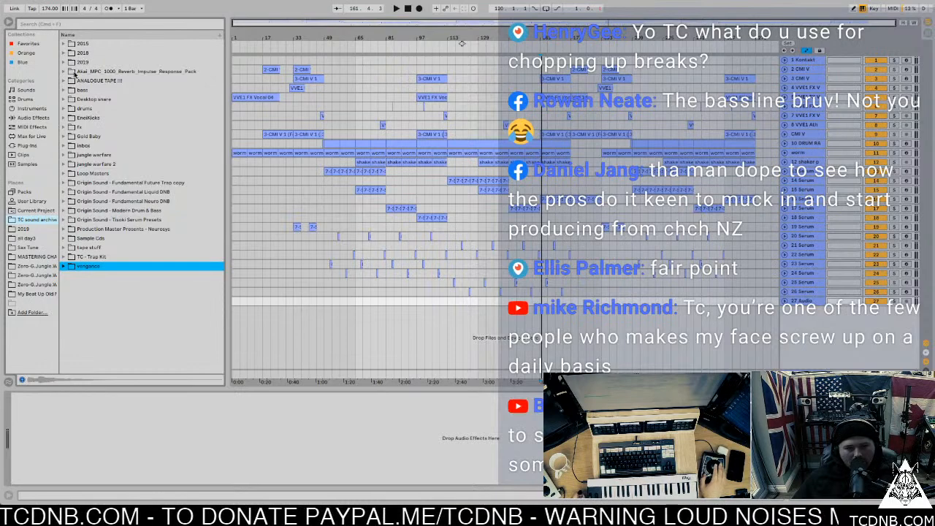
{"action": "left_click", "coordinate": [63, 109]}
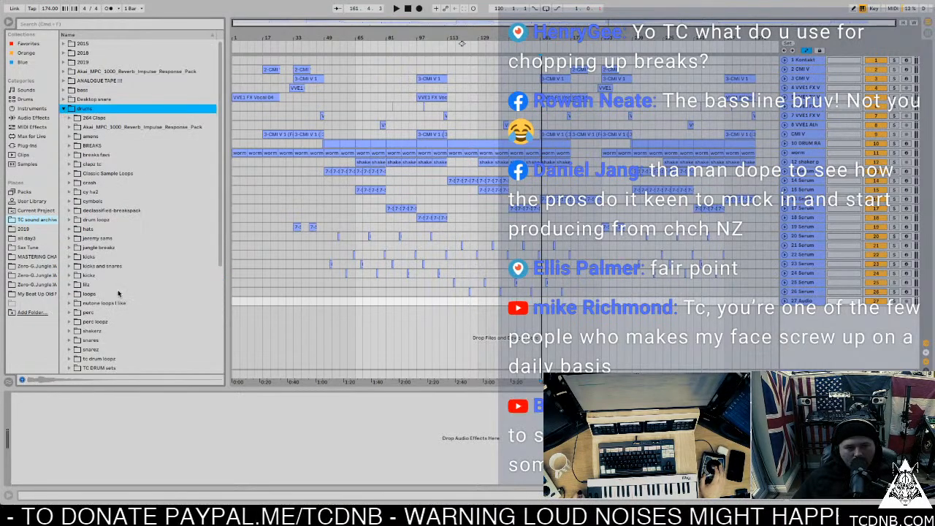
{"action": "left_click", "coordinate": [69, 146]}
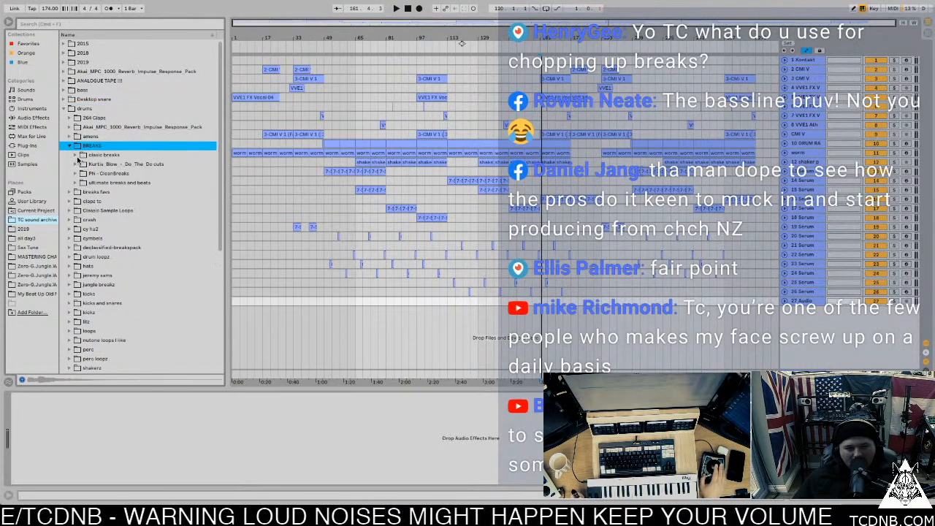
{"action": "left_click", "coordinate": [74, 155]}
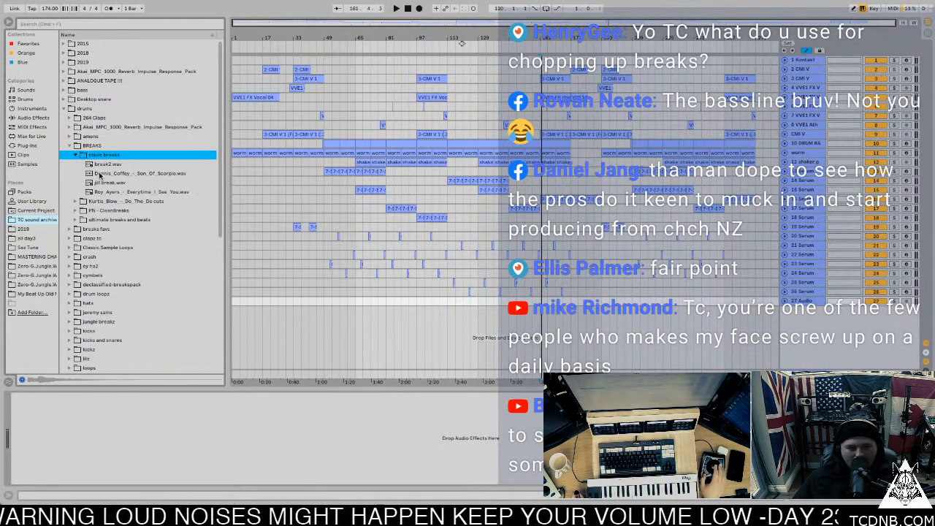
{"action": "left_click", "coordinate": [99, 176]}
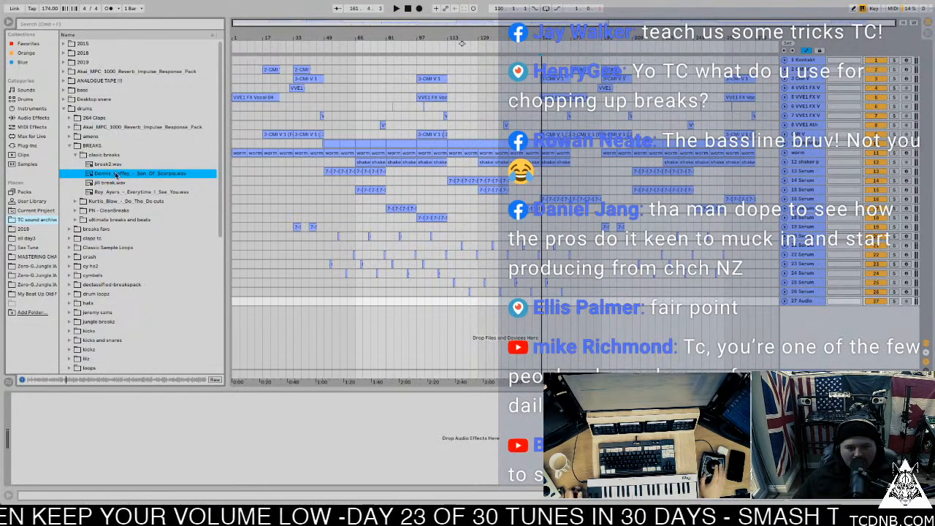
Place the Dennis_Coffey_-_Son_Of_Scorpio.wav break on a new audio track at bar 113 and play it with the arrangement.
{"action": "left_click_drag", "start_coordinate": [261, 241], "coordinate": [448, 314]}
{"action": "left_click", "coordinate": [475, 326]}
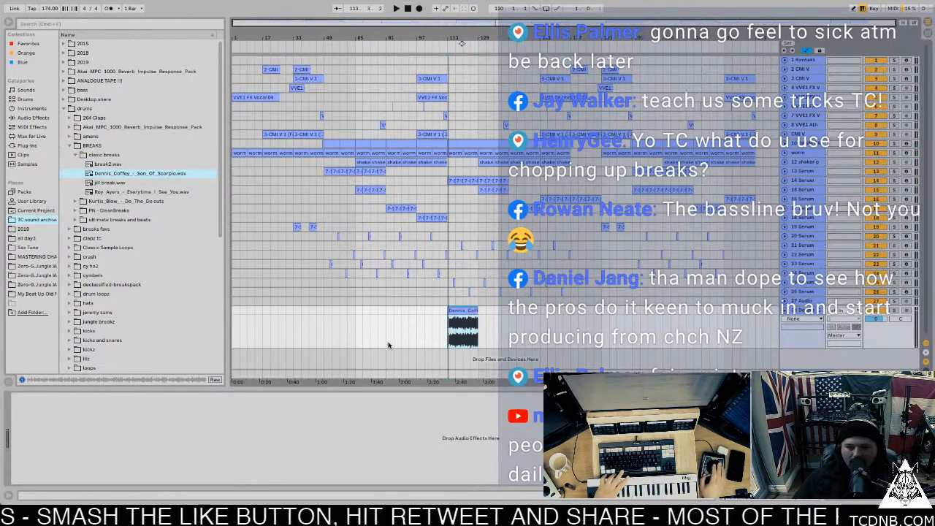
{"action": "key", "text": "plus"}
{"action": "key", "text": "plus"}
{"action": "key", "text": "plus"}
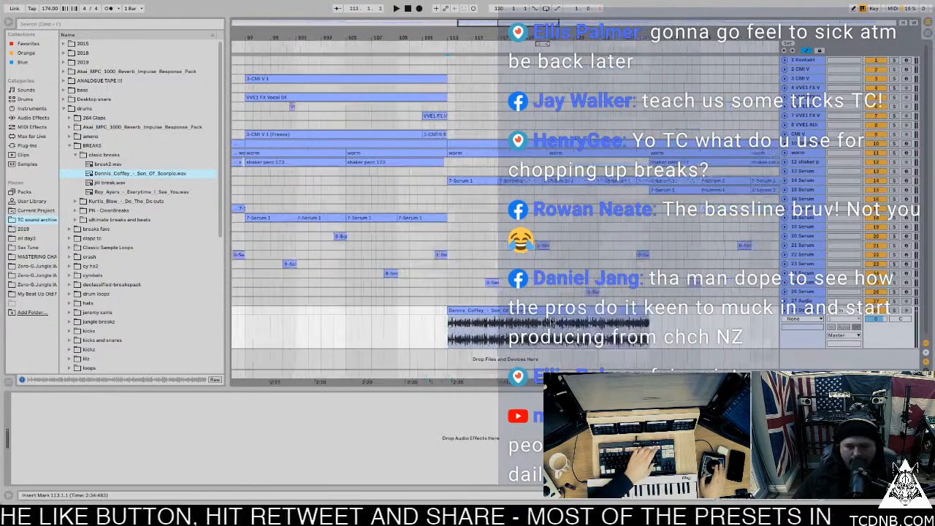
{"action": "key", "text": "space"}
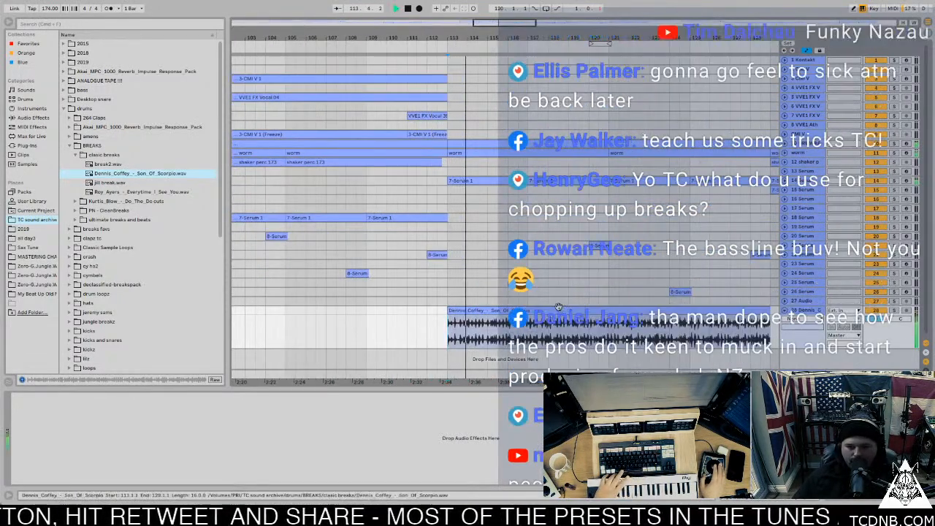
Shorten the Dennis_Coffey_-_Son_Of_Scorpio break clip to end at 114.3.1, solo its track and audition it.
{"action": "key", "text": "space"}
{"action": "left_click_drag", "start_coordinate": [772, 310], "coordinate": [478, 310]}
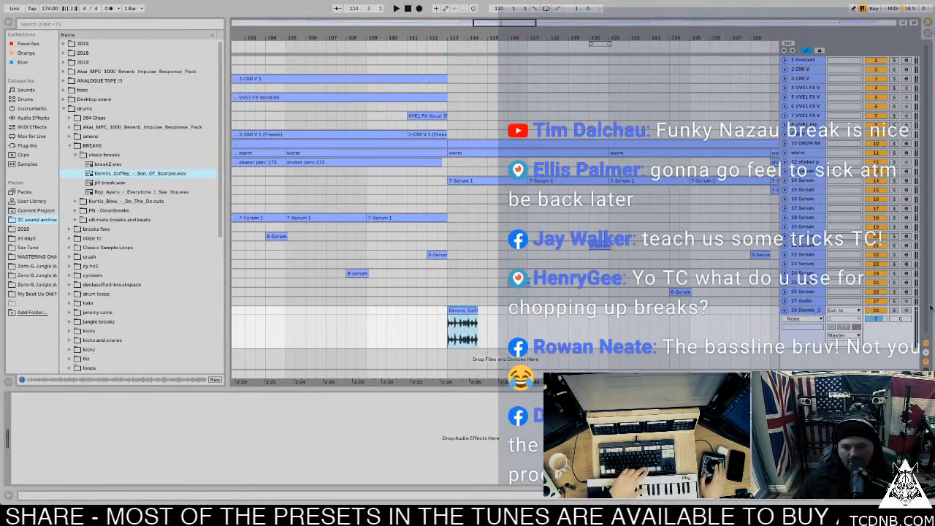
{"action": "left_click", "coordinate": [894, 311]}
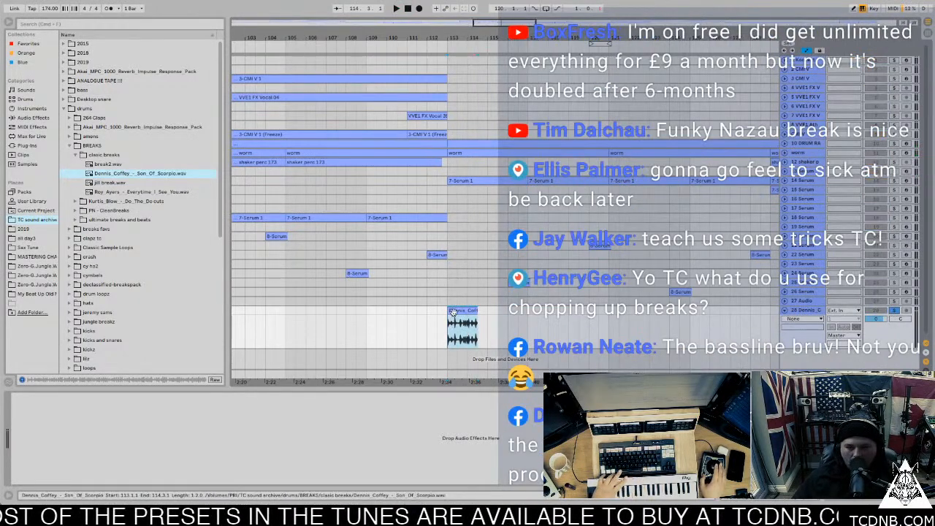
{"action": "key", "text": "plus"}
{"action": "key", "text": "plus"}
{"action": "key", "text": "plus"}
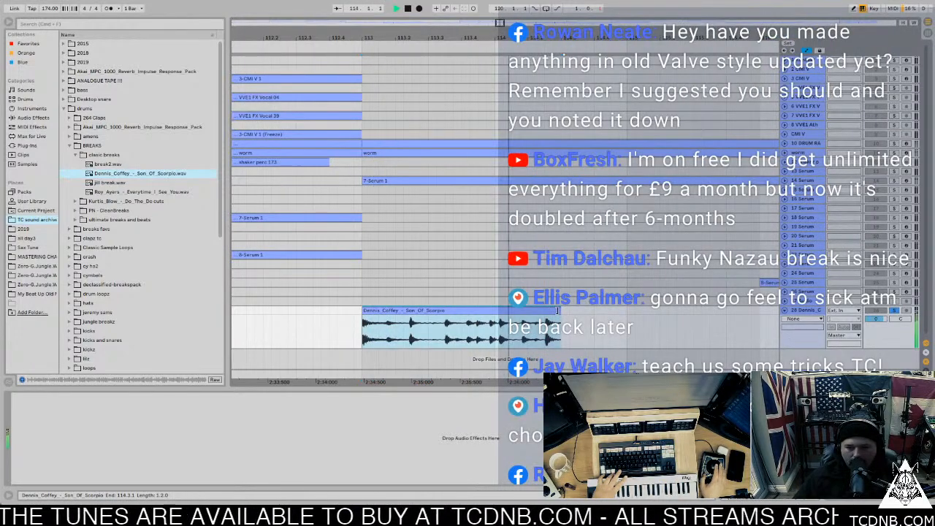
{"action": "key", "text": "space"}
{"action": "key", "text": "z"}
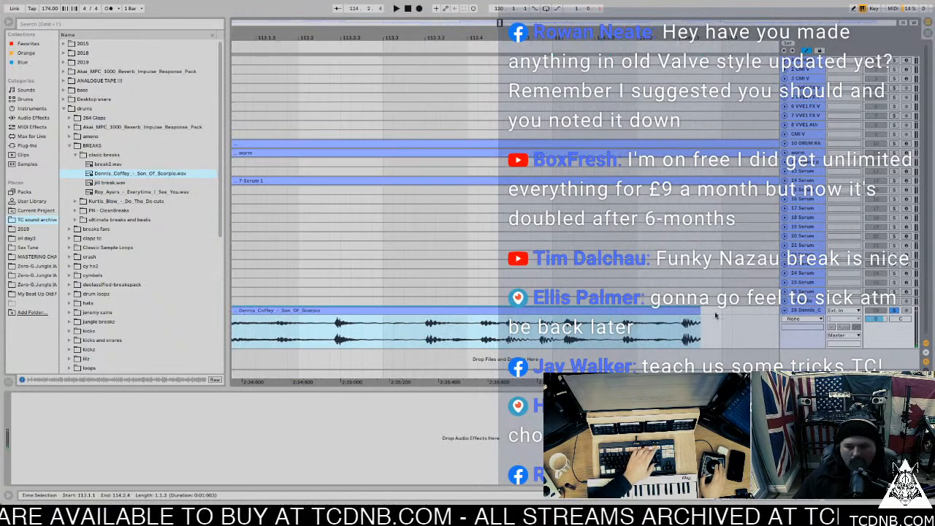
Trim the end of the break clip back to just before the drum hit near 114.2.3.
{"action": "left_click_drag", "start_coordinate": [701, 310], "coordinate": [688, 310]}
{"action": "scroll", "coordinate": [691, 307], "scroll_direction": "up", "scroll_amount": 5}
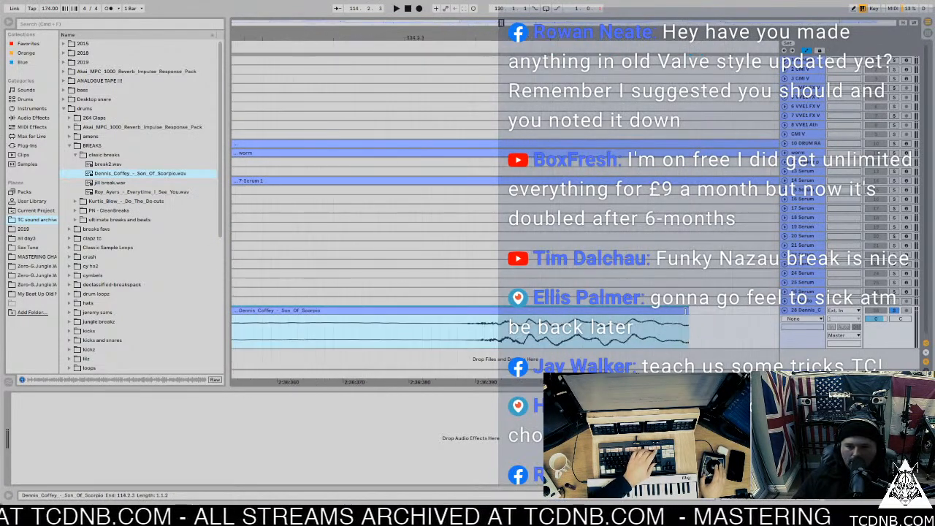
{"action": "left_click", "coordinate": [536, 317]}
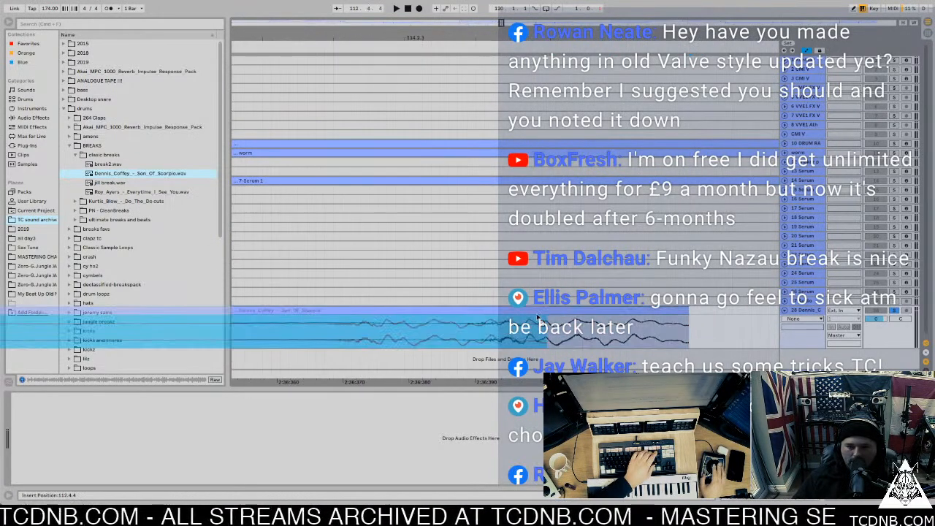
{"action": "left_click", "coordinate": [687, 310]}
{"action": "left_click_drag", "start_coordinate": [687, 314], "coordinate": [468, 321]}
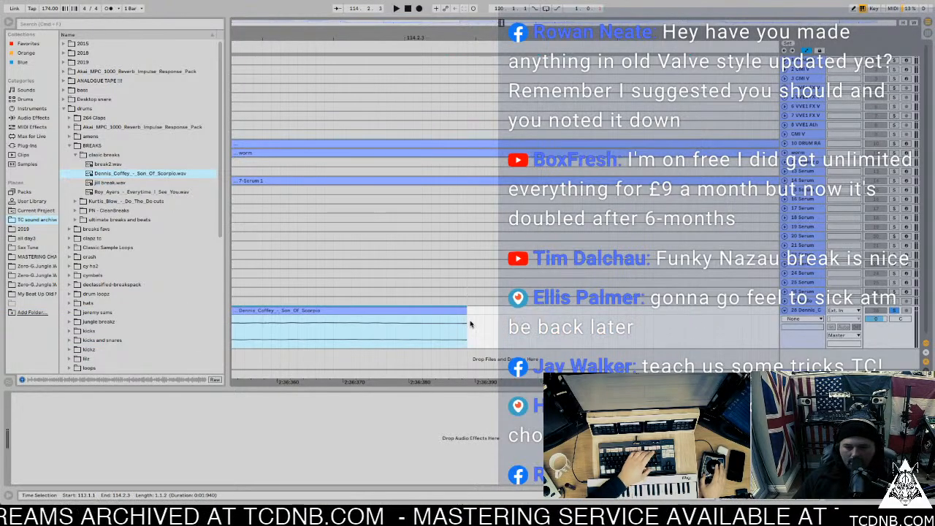
{"action": "scroll", "coordinate": [470, 321], "scroll_direction": "down", "scroll_amount": 5}
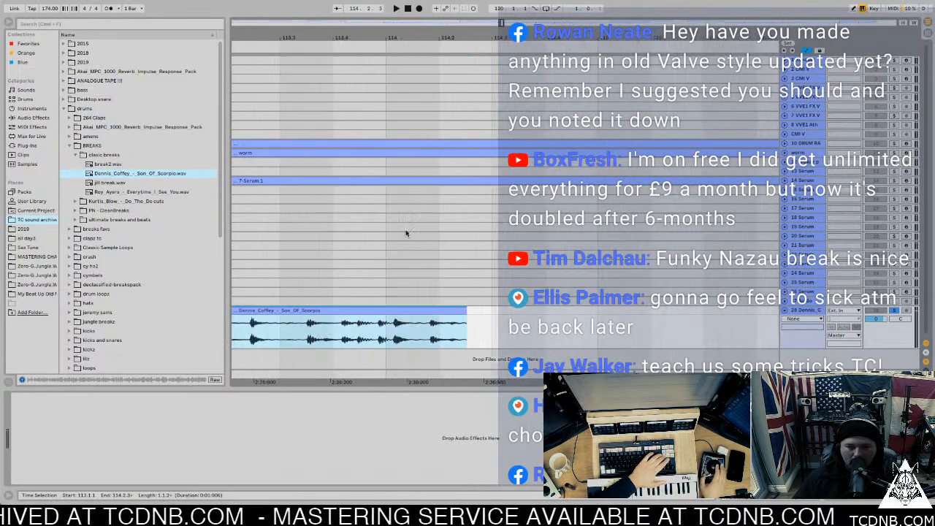
Open the break clip, reset its warping, set the segment BPM to 108 and play it to check the timing.
{"action": "double_click", "coordinate": [357, 308]}
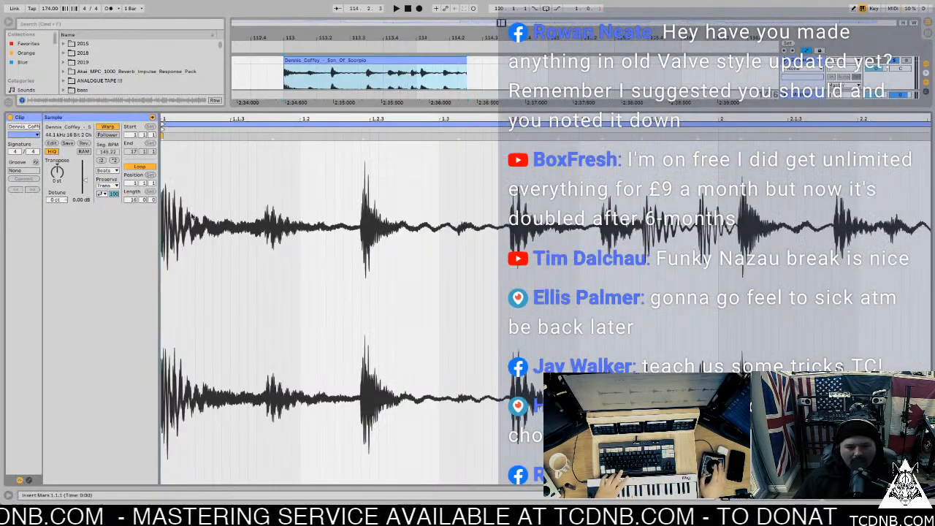
{"action": "left_click", "coordinate": [106, 126]}
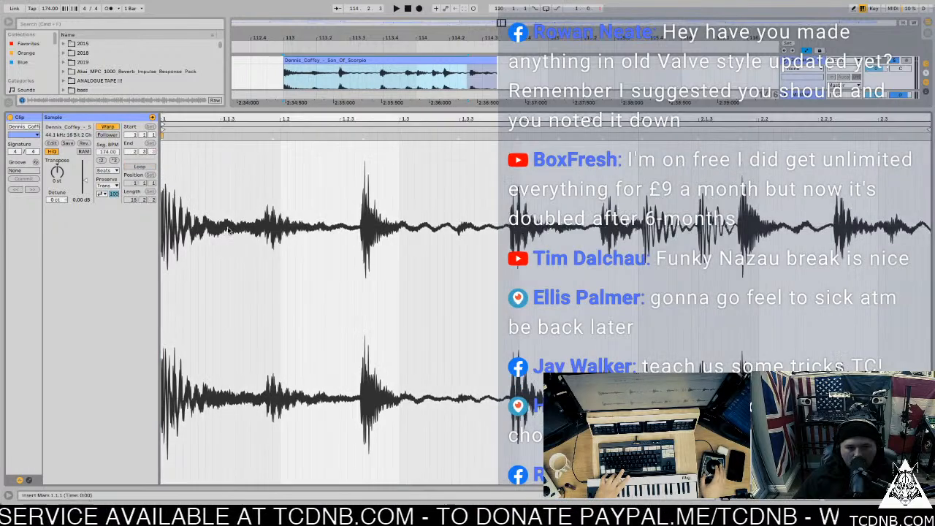
{"action": "left_click_drag", "start_coordinate": [106, 152], "coordinate": [106, 195]}
{"action": "key", "text": "space"}
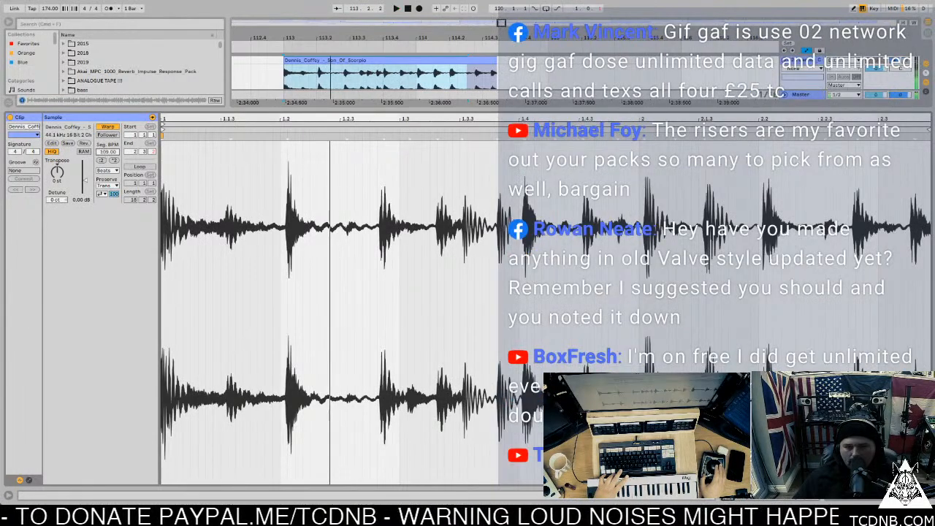
{"action": "left_click", "coordinate": [107, 170]}
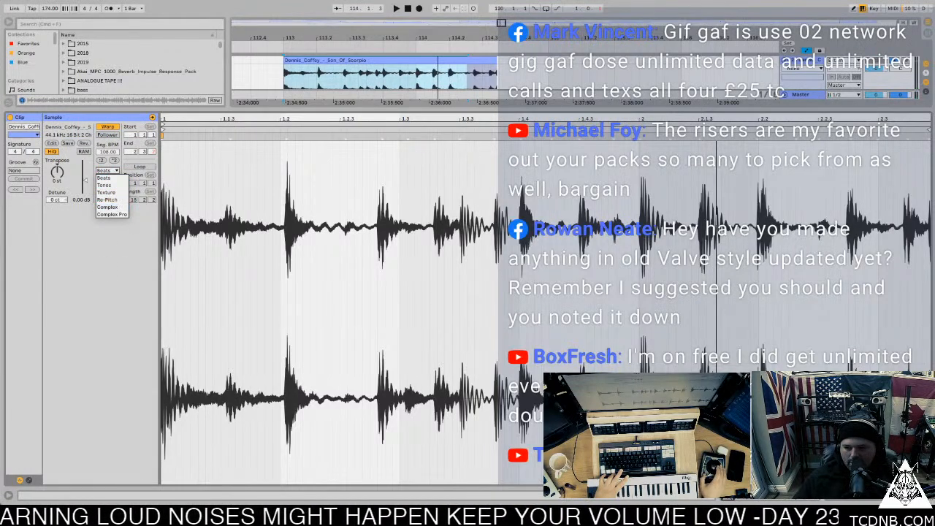
{"action": "key", "text": "Escape"}
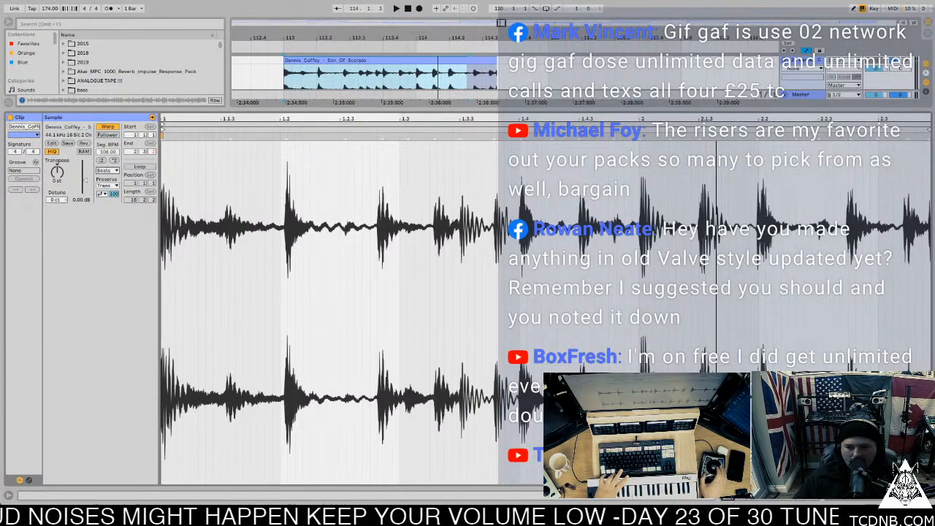
Return to the full arrangement and trim the break clip to exactly one bar, ending at 114.1.1, during playback.
{"action": "key", "text": "ctrl+alt+l"}
{"action": "left_click", "coordinate": [333, 310]}
{"action": "key", "text": "space"}
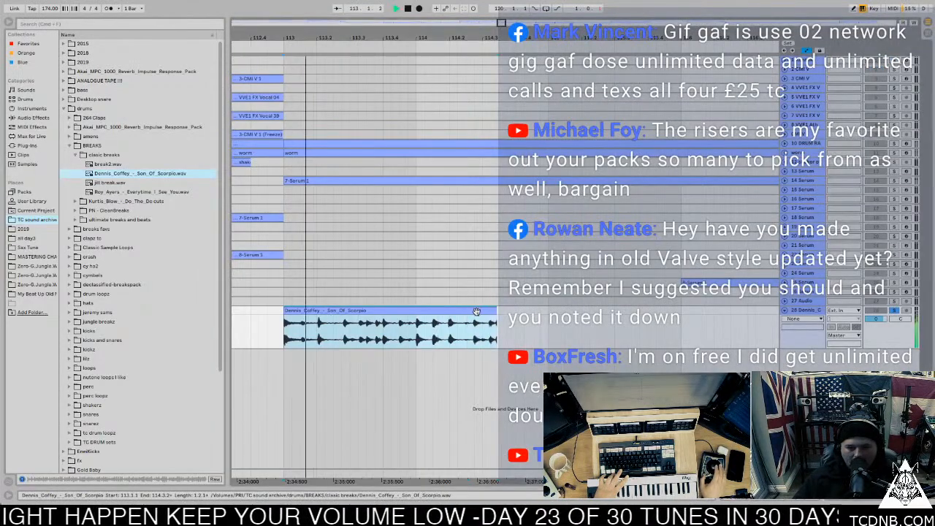
{"action": "left_click_drag", "start_coordinate": [494, 310], "coordinate": [416, 315]}
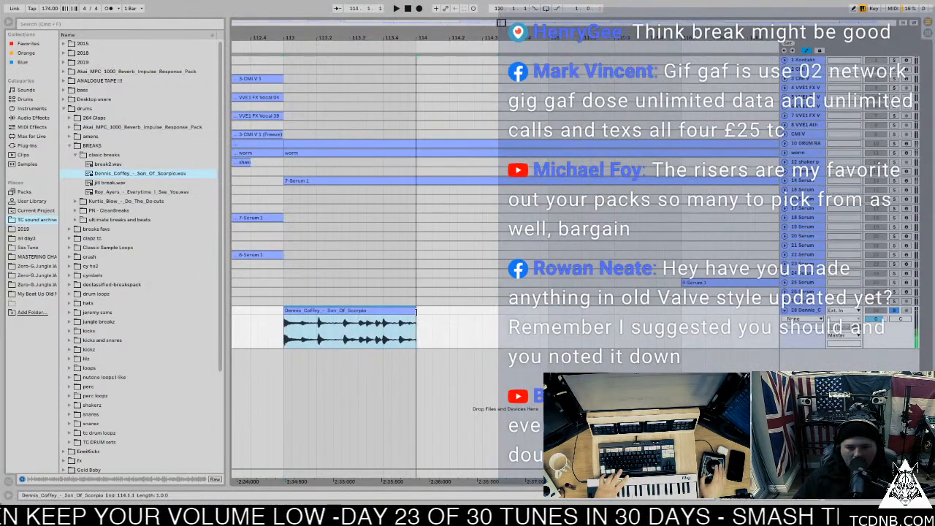
{"action": "key", "text": "space"}
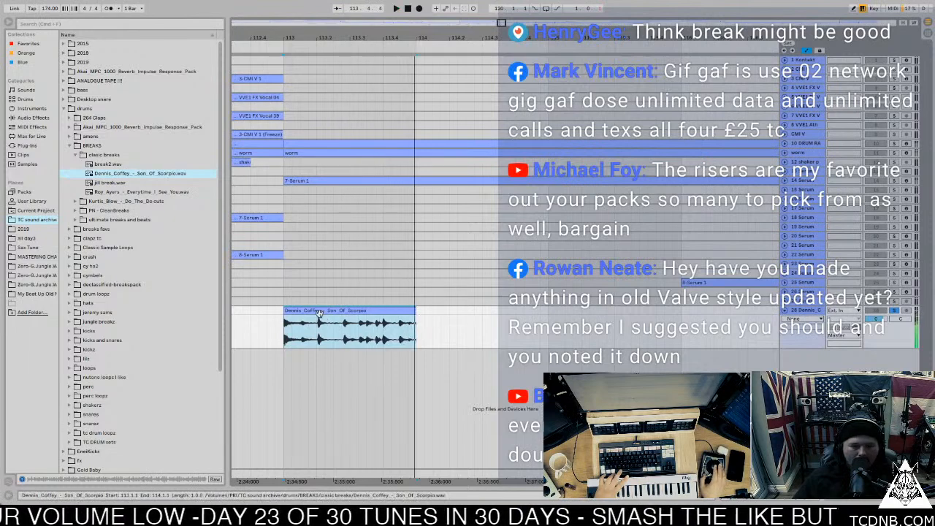
Slice the one-bar break to a new MIDI track per transient with the TC2 slicing preset, and delete the original audio track.
{"action": "right_click", "coordinate": [320, 313]}
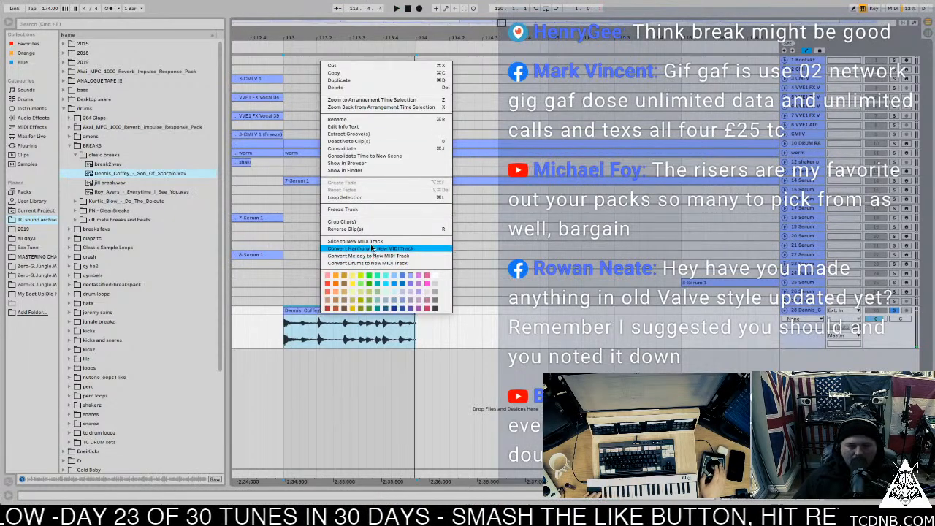
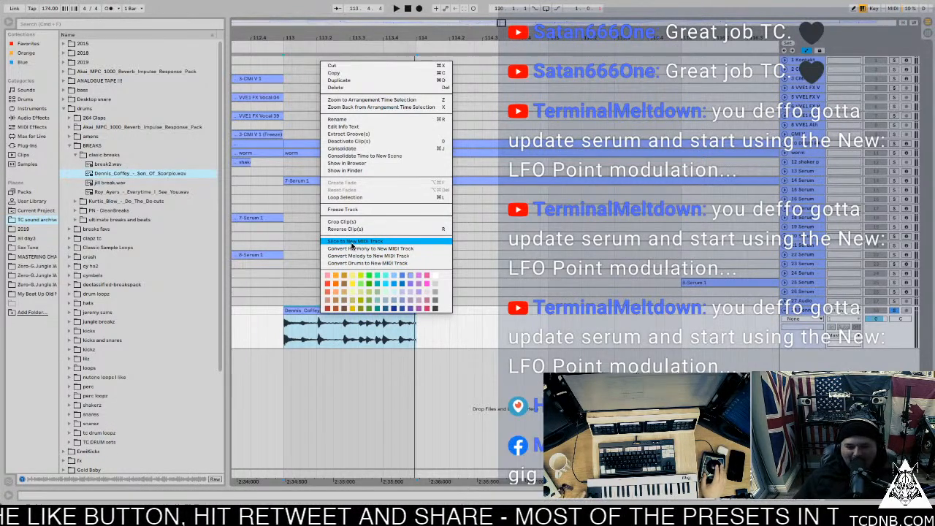
{"action": "left_click", "coordinate": [351, 242]}
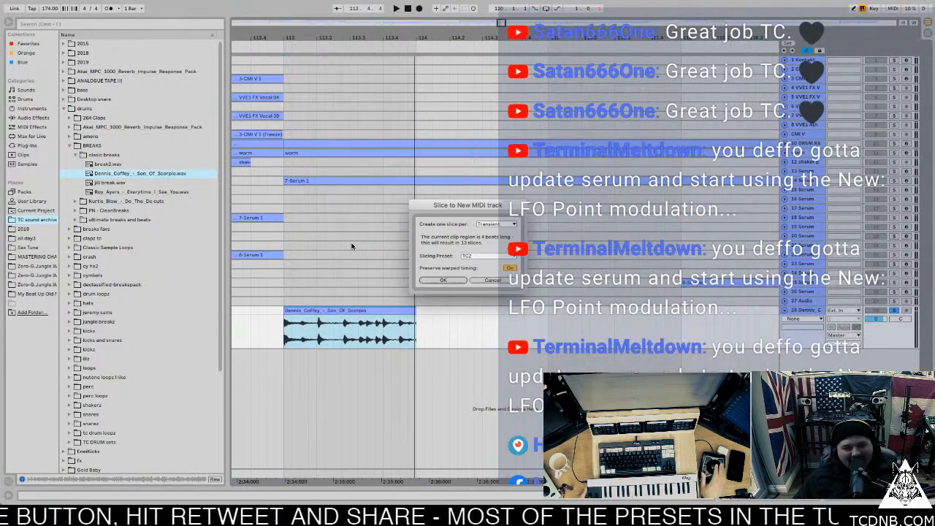
{"action": "left_click", "coordinate": [454, 282]}
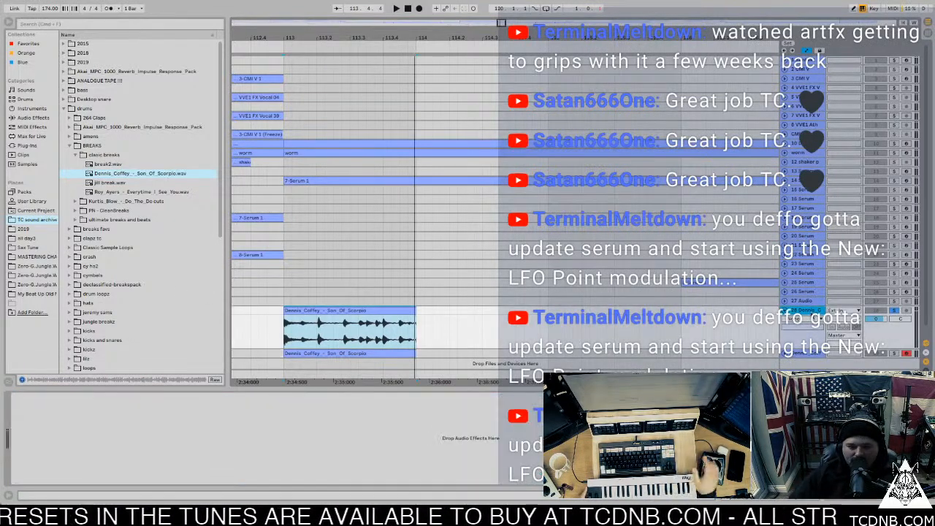
{"action": "left_click", "coordinate": [813, 311]}
Audition the sliced MIDI clip, loop its one-bar range from bar 113, and play it with its track soloed.
{"action": "left_click", "coordinate": [333, 307]}
{"action": "key", "text": "space"}
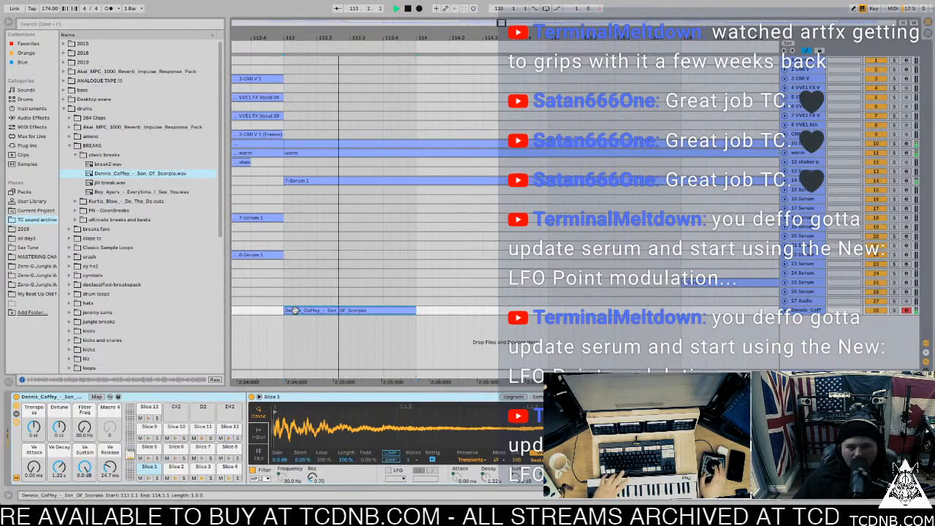
{"action": "key", "text": "space"}
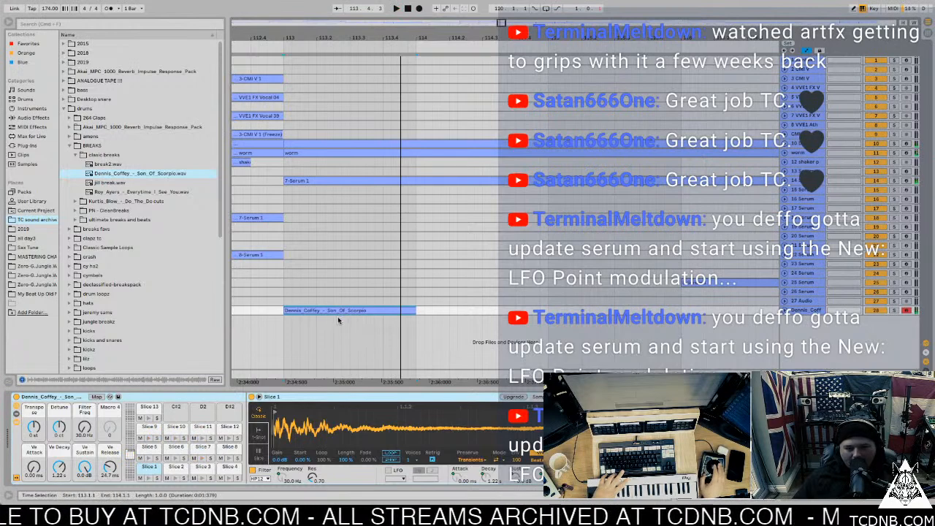
{"action": "key", "text": "ctrl+l"}
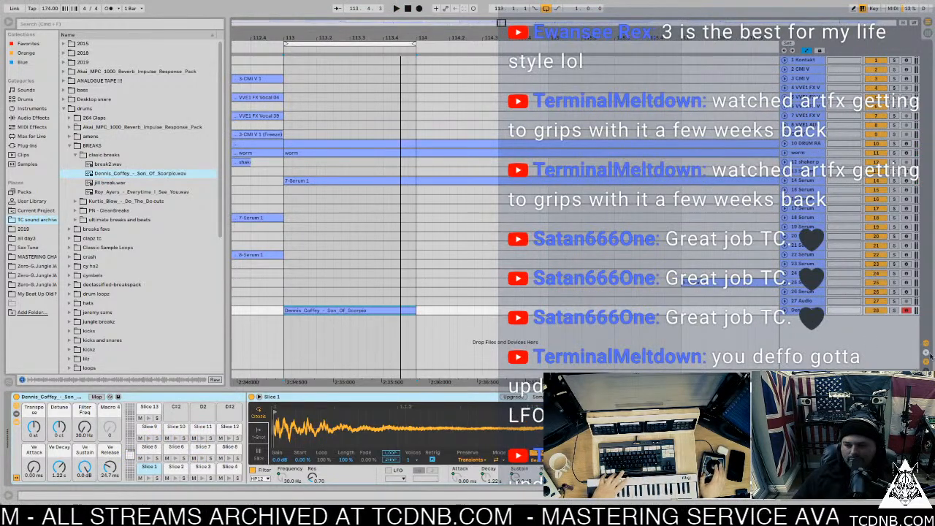
{"action": "left_click", "coordinate": [893, 311]}
{"action": "key", "text": "space"}
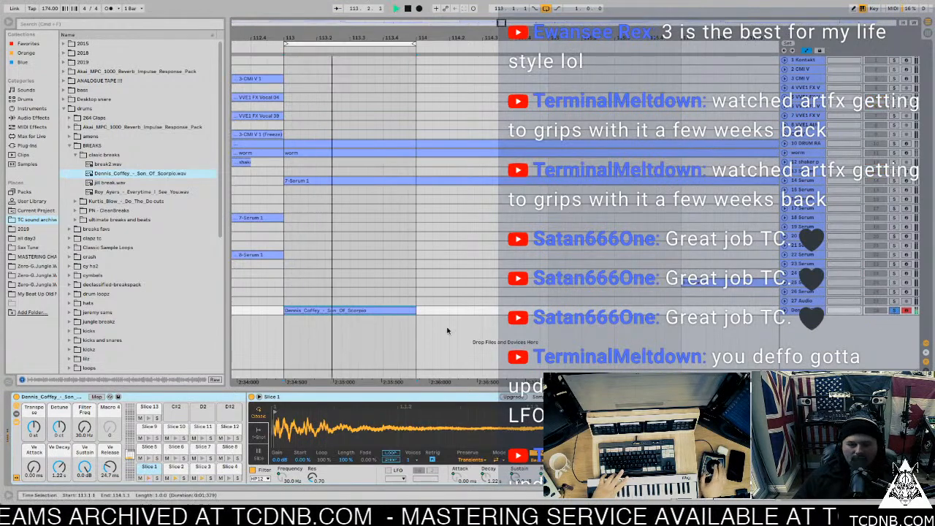
Open the sliced clip's notes, select all of them, quantize them to the grid and play the result.
{"action": "double_click", "coordinate": [322, 311]}
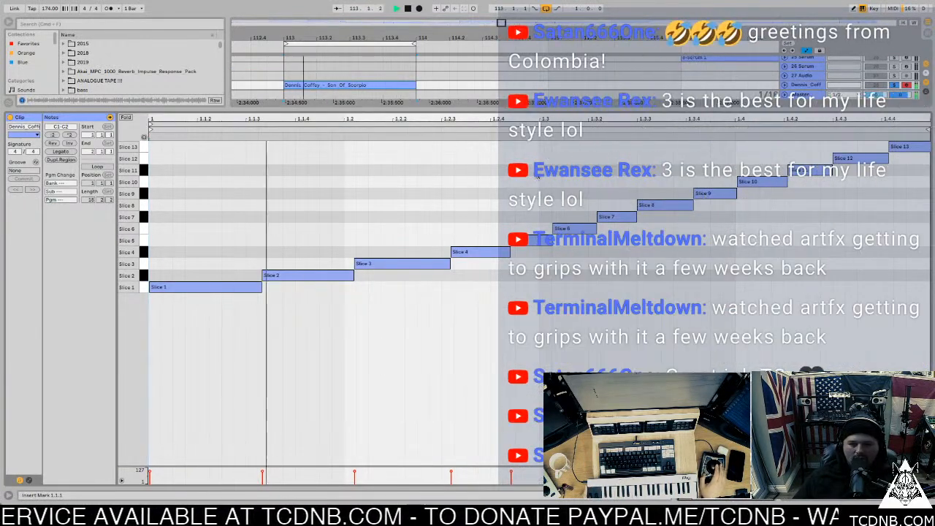
{"action": "key", "text": "space"}
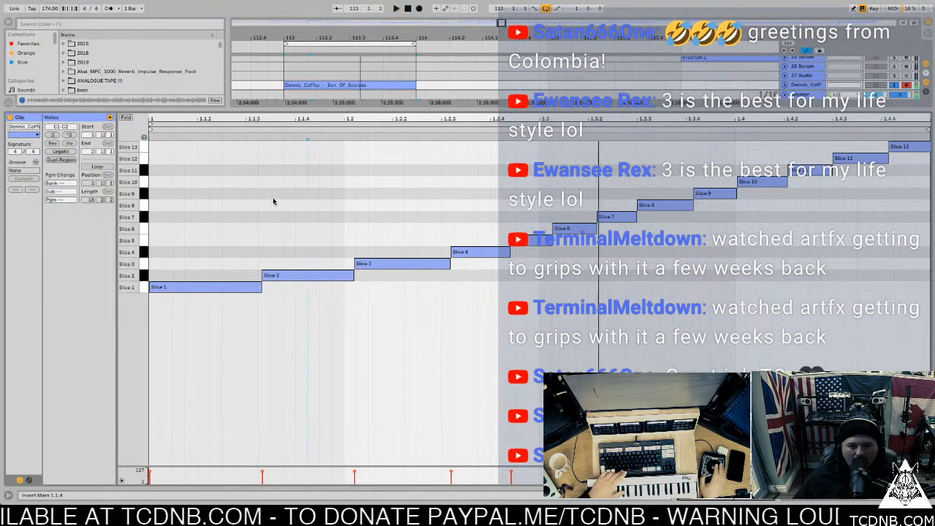
{"action": "left_click", "coordinate": [294, 201]}
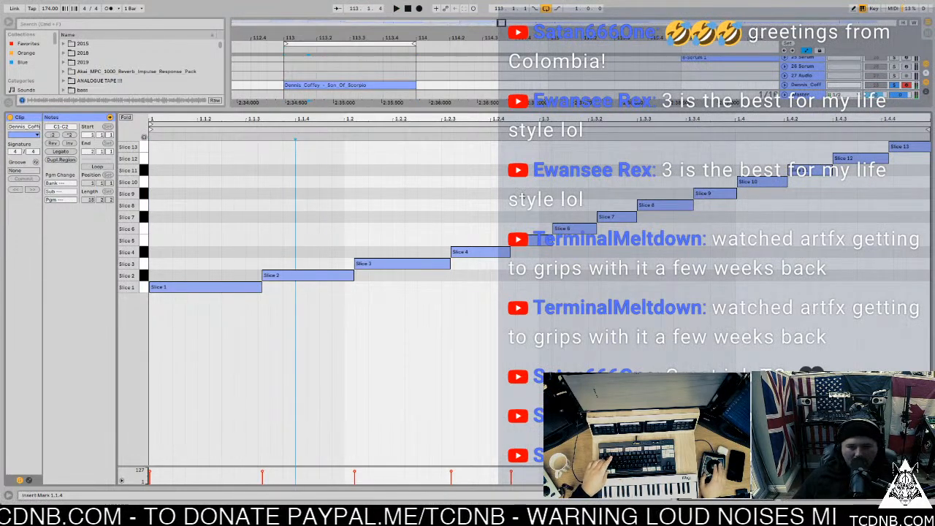
{"action": "left_click", "coordinate": [449, 200]}
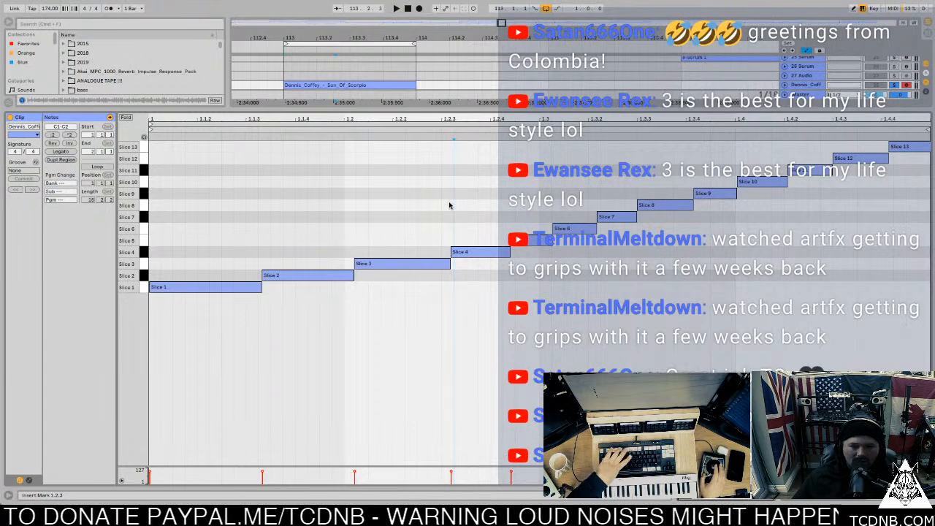
{"action": "key", "text": "ctrl+a"}
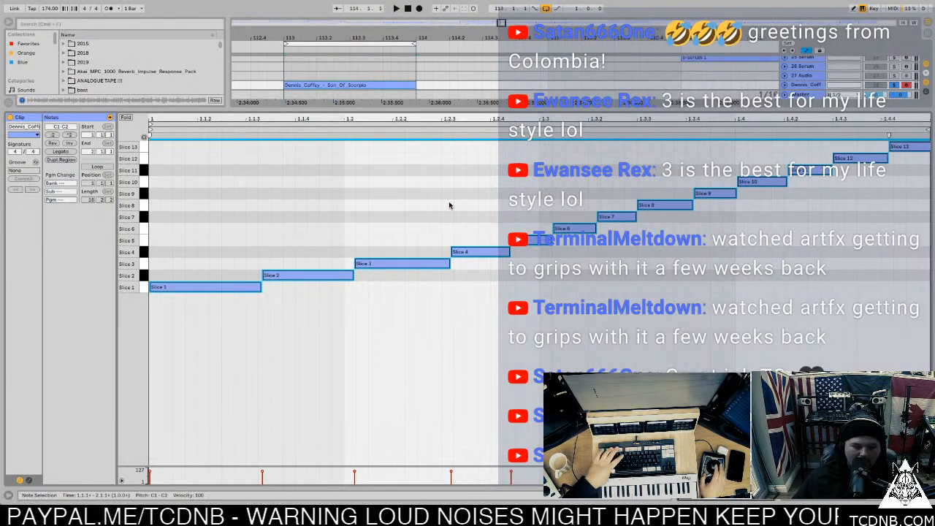
{"action": "key", "text": "space"}
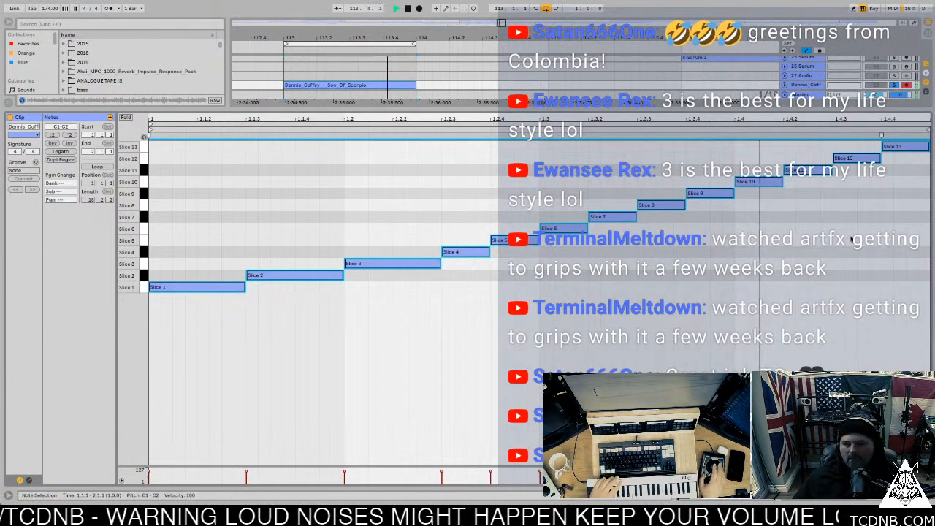
Show the drum rack and adjust the sample start of Slice 2 to its hit while checking it in the loop.
{"action": "key", "text": "shift+Tab"}
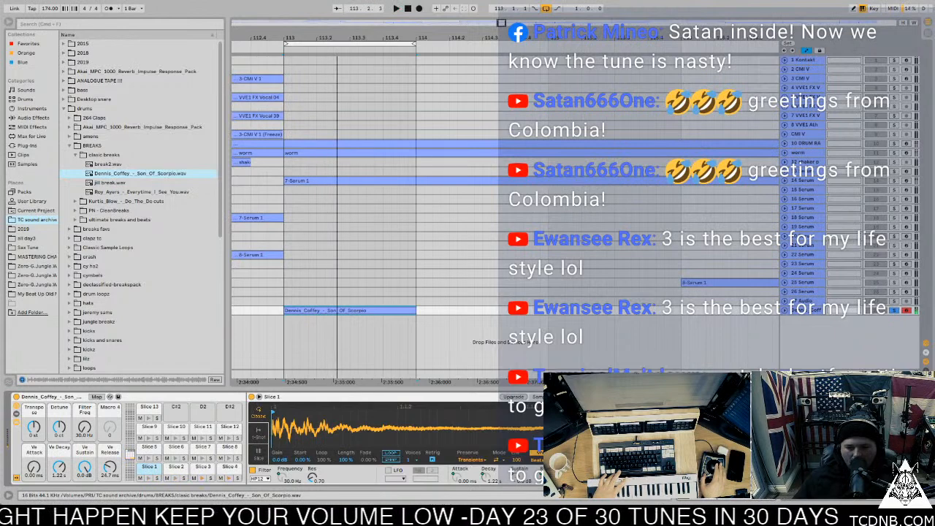
{"action": "left_click", "coordinate": [183, 469]}
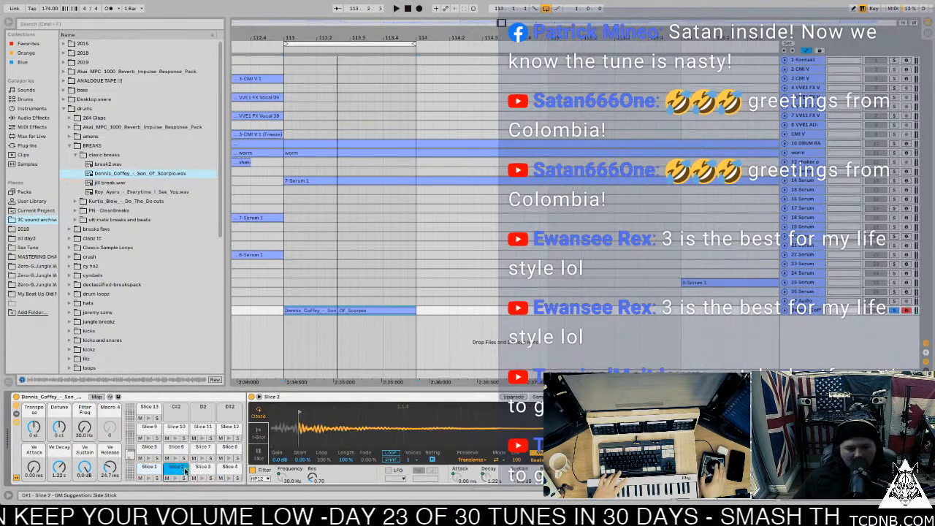
{"action": "key", "text": "space"}
{"action": "key", "text": "space"}
{"action": "mouse_move", "coordinate": [300, 412]}
{"action": "left_mouse_down"}
{"action": "mouse_move", "coordinate": [274, 412]}
{"action": "mouse_move", "coordinate": [281, 412]}
{"action": "left_mouse_up"}
{"action": "key", "text": "space"}
{"action": "key", "text": "space"}
{"action": "key", "text": "space"}
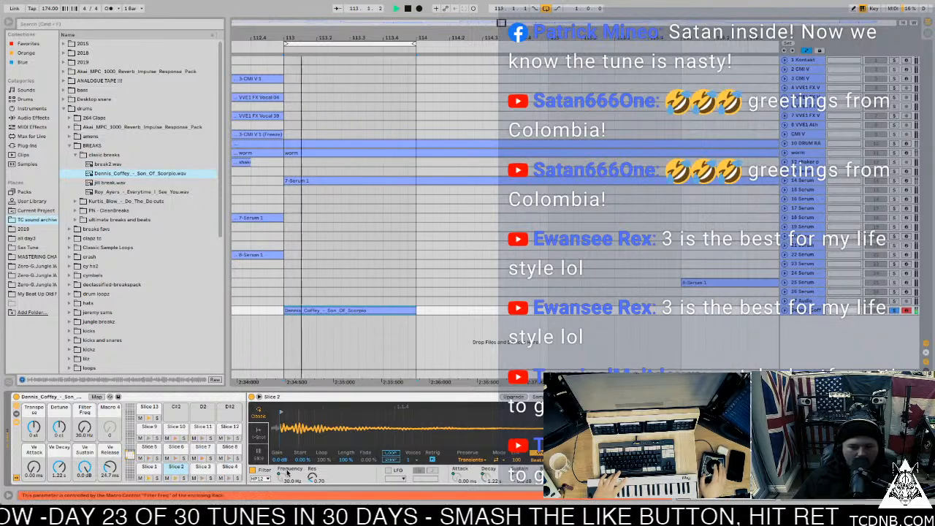
Check the starts of Slices 3 and 4, adjust the sample start of Slice 5 to its hit, and play the loop.
{"action": "left_click", "coordinate": [204, 467]}
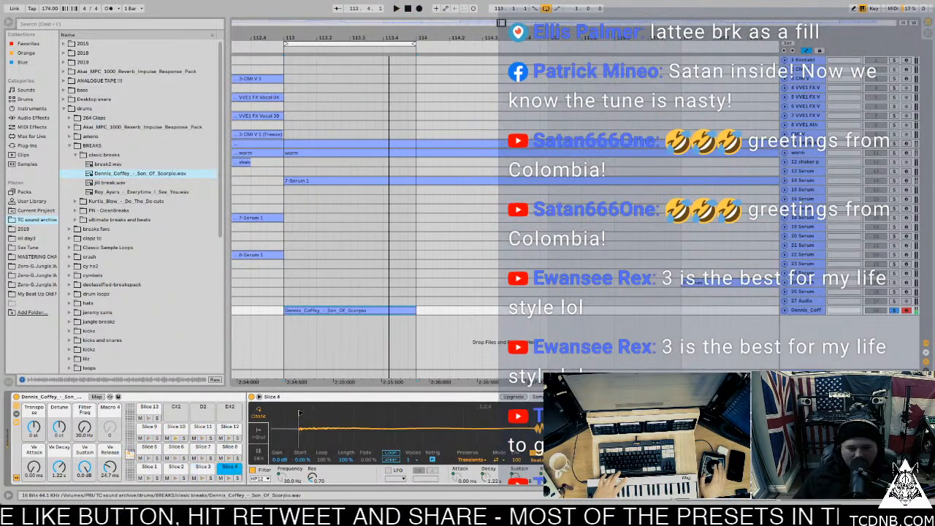
{"action": "key", "text": "space"}
{"action": "left_click", "coordinate": [240, 467]}
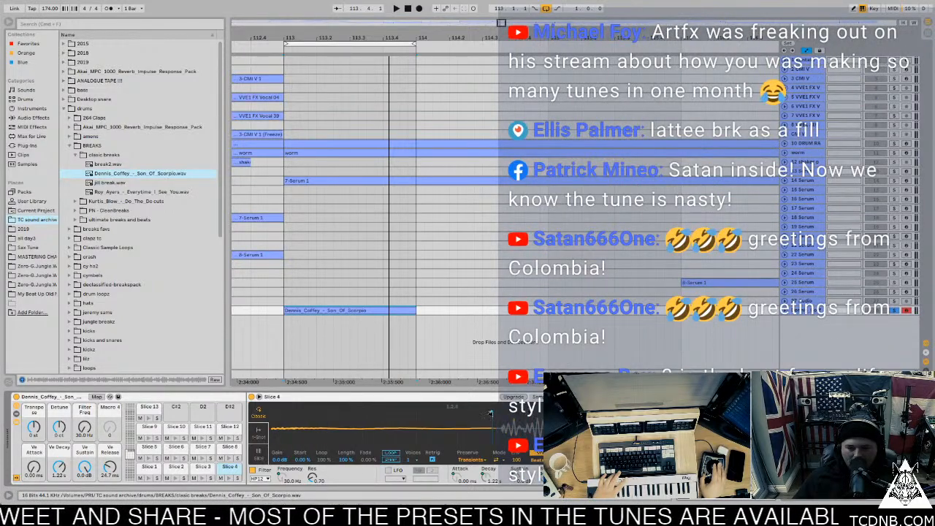
{"action": "left_click", "coordinate": [154, 449]}
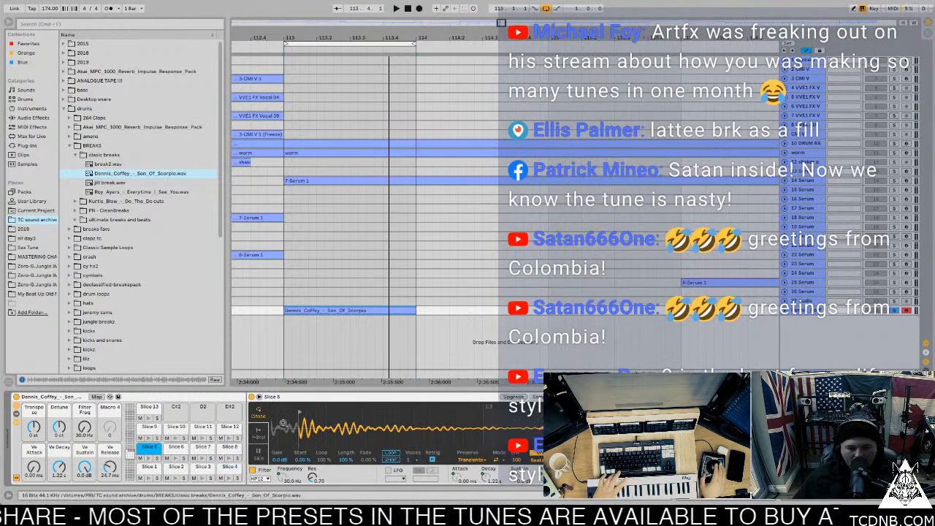
{"action": "left_click_drag", "start_coordinate": [289, 413], "coordinate": [398, 415]}
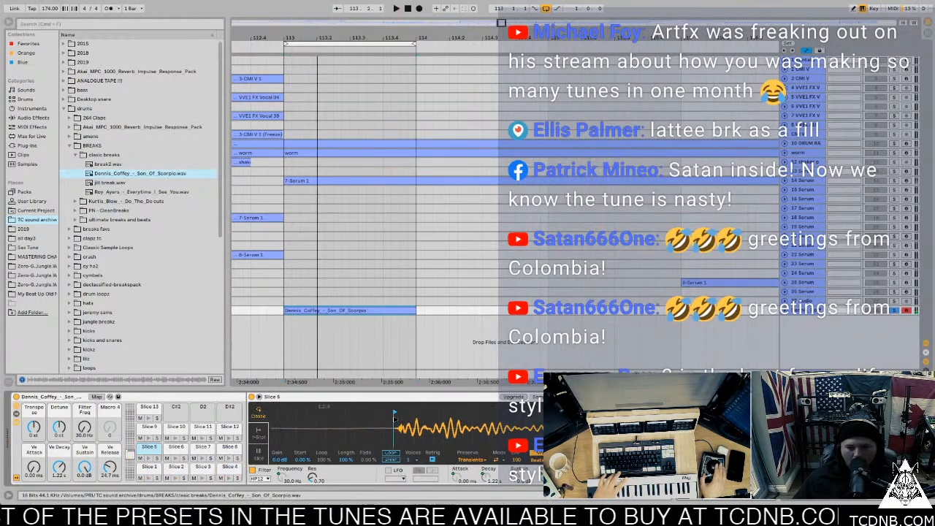
{"action": "key", "text": "space"}
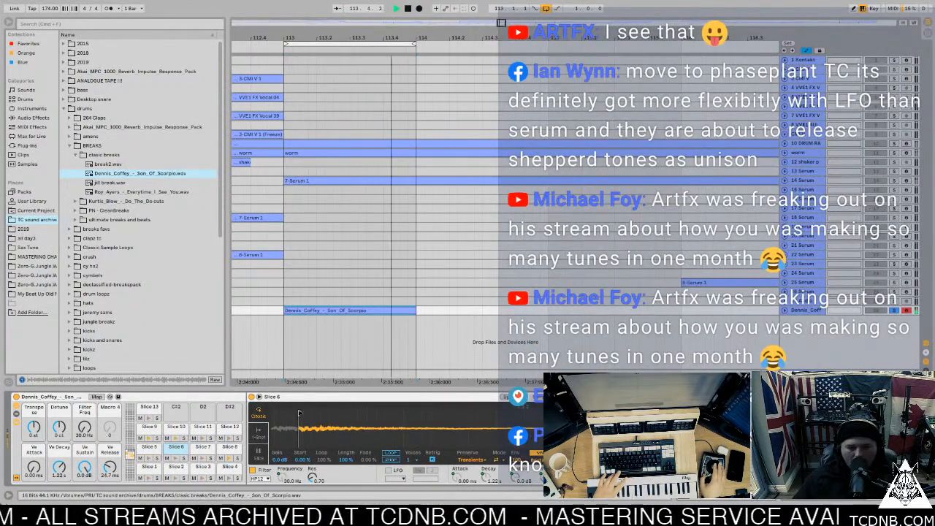
Adjust the sample start of Slice 6 to its hit and check Slices 9 and 10 with the loop playing.
{"action": "left_click_drag", "start_coordinate": [319, 413], "coordinate": [398, 414]}
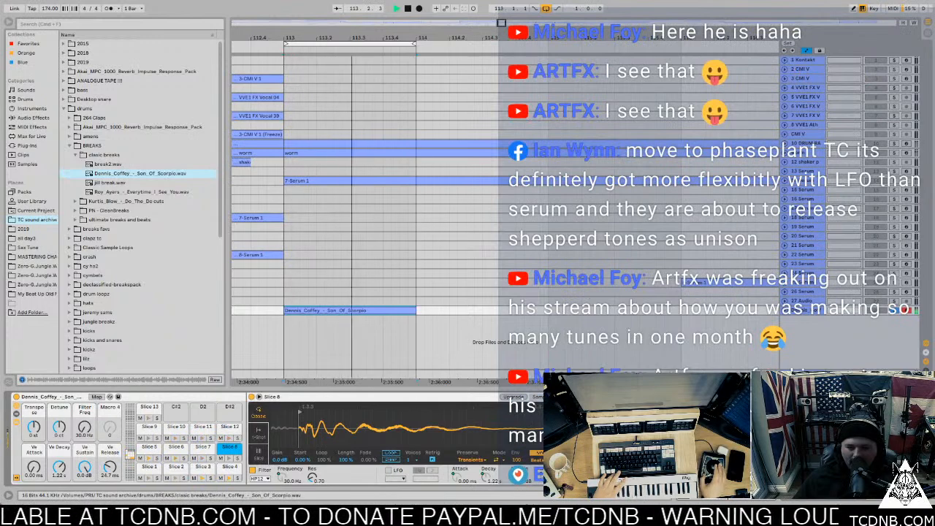
{"action": "key", "text": "space"}
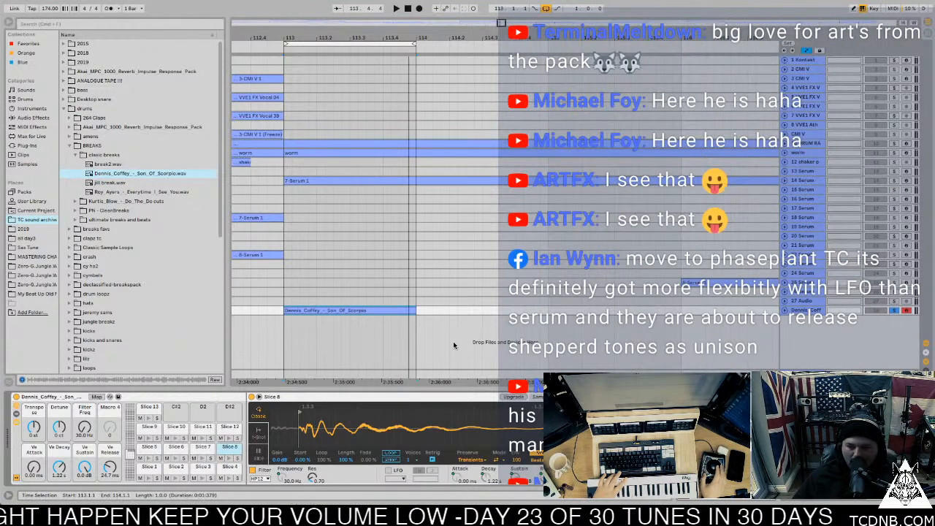
{"action": "left_click", "coordinate": [150, 430]}
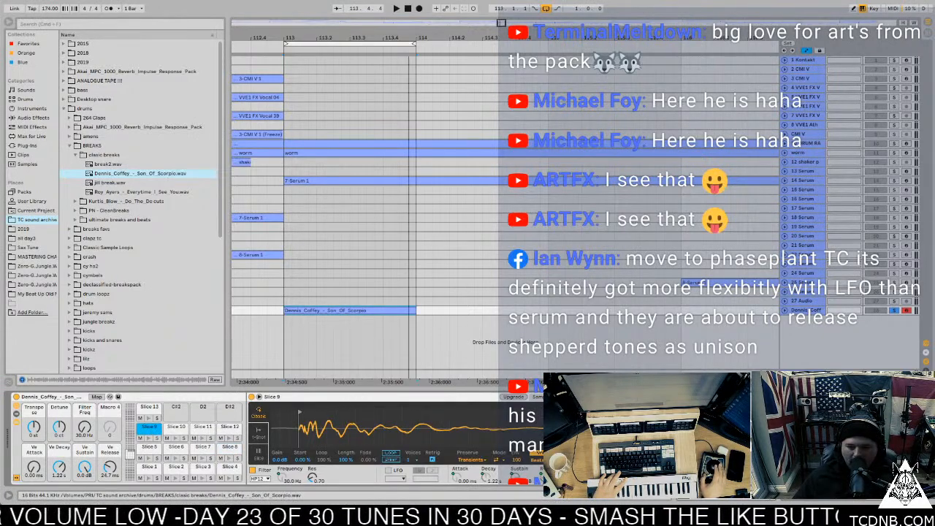
{"action": "left_click", "coordinate": [171, 428]}
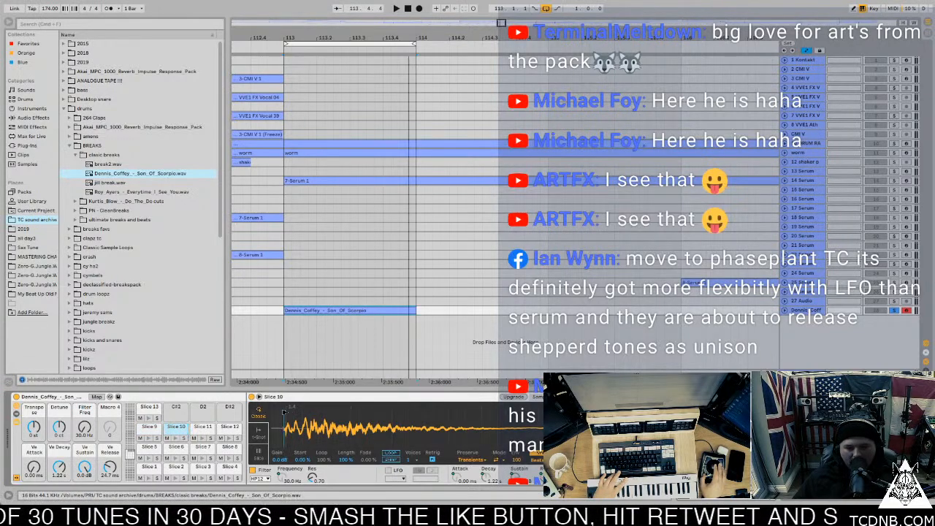
{"action": "key", "text": "space"}
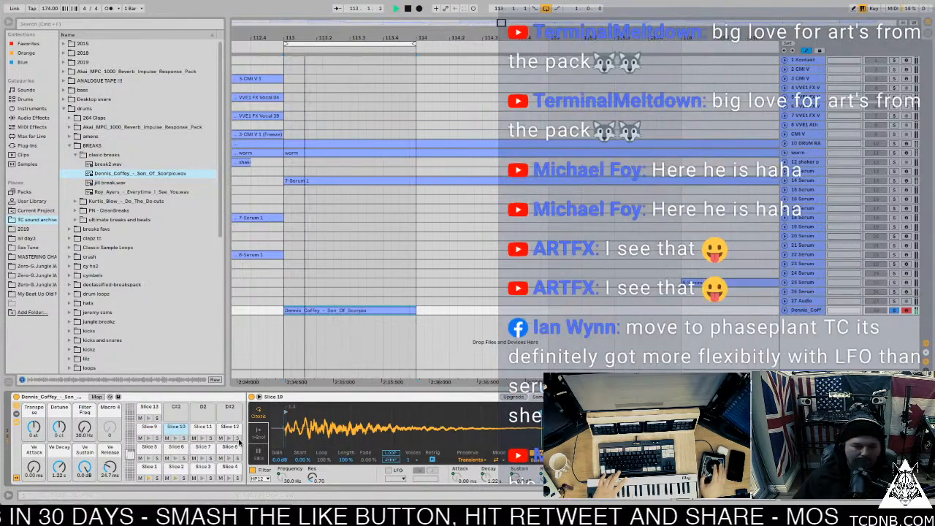
Adjust the sample start of Slice 11 to its hit and play the loop again.
{"action": "left_click", "coordinate": [203, 430]}
{"action": "key", "text": "space"}
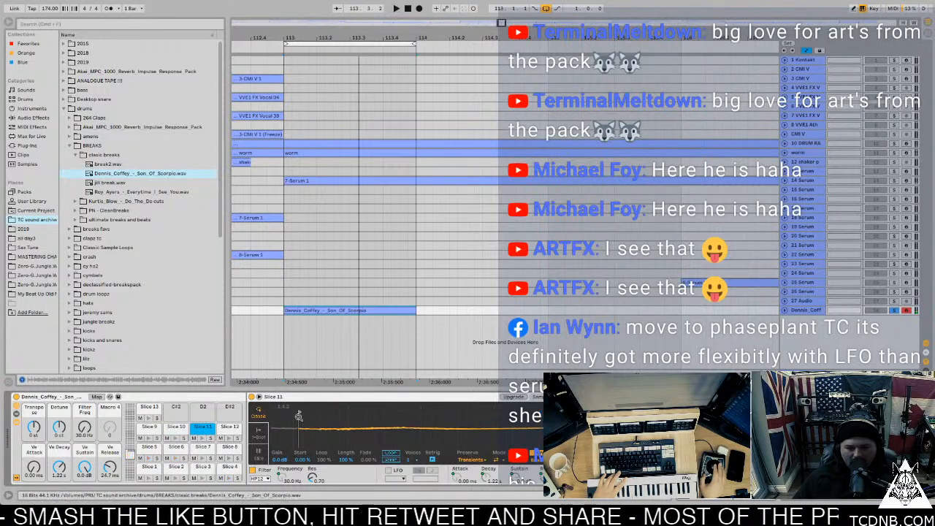
{"action": "left_click_drag", "start_coordinate": [300, 413], "coordinate": [375, 413]}
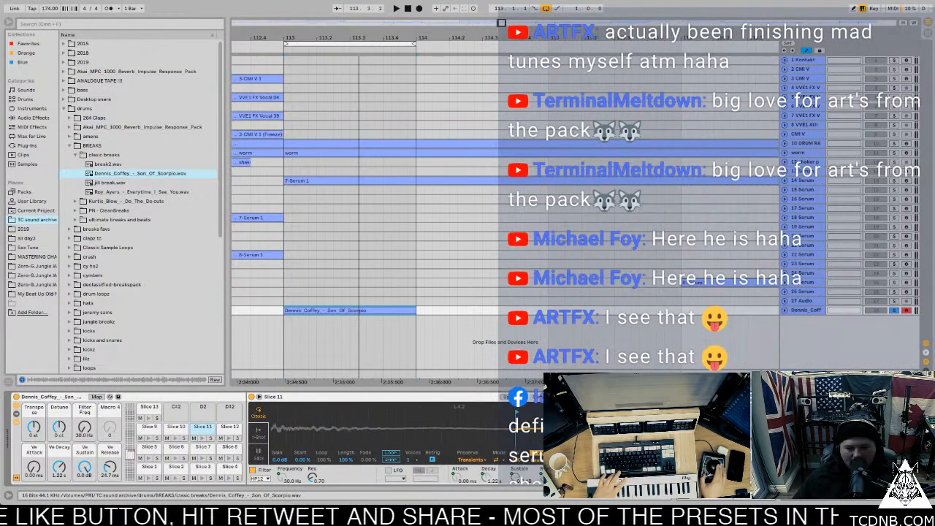
{"action": "key", "text": "space"}
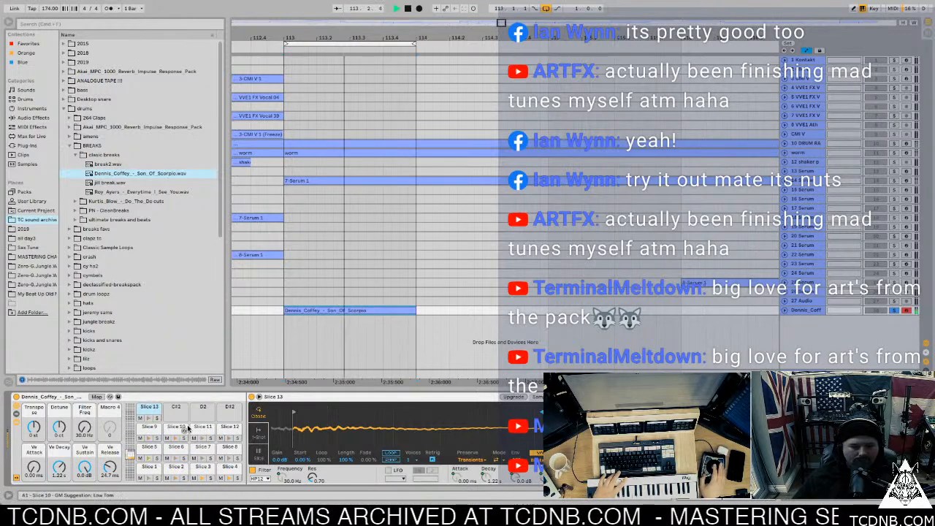
Shorten the sliced break's hits by setting the rack's volume envelope sustain to -67 dB and decay to 558 ms.
{"action": "left_click_drag", "start_coordinate": [84, 468], "coordinate": [84, 504]}
{"action": "left_click_drag", "start_coordinate": [60, 468], "coordinate": [59, 481]}
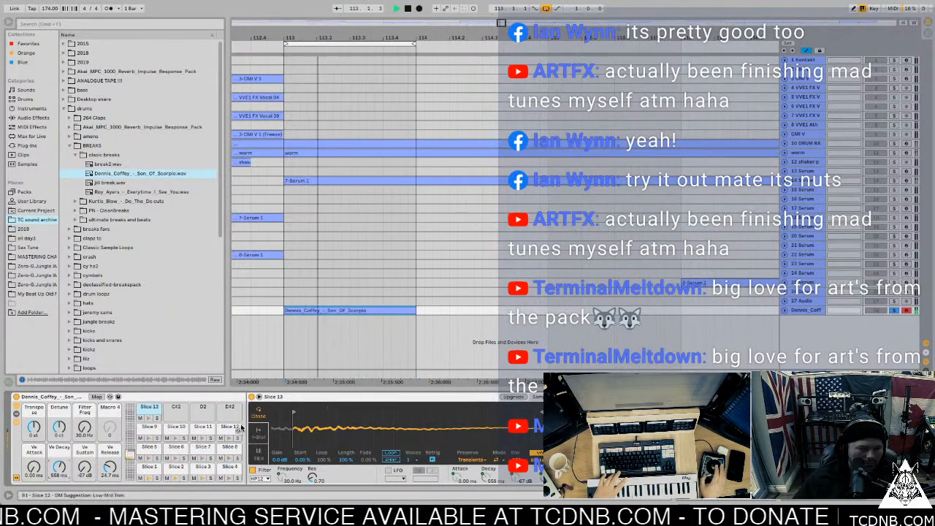
Set the sliced break's macros: Detune +3 ct, Filter Freq 363 Hz, Decay 362 ms, Sustain -65 dB and Release 8.00 ms.
{"action": "left_click_drag", "start_coordinate": [60, 428], "coordinate": [60, 396]}
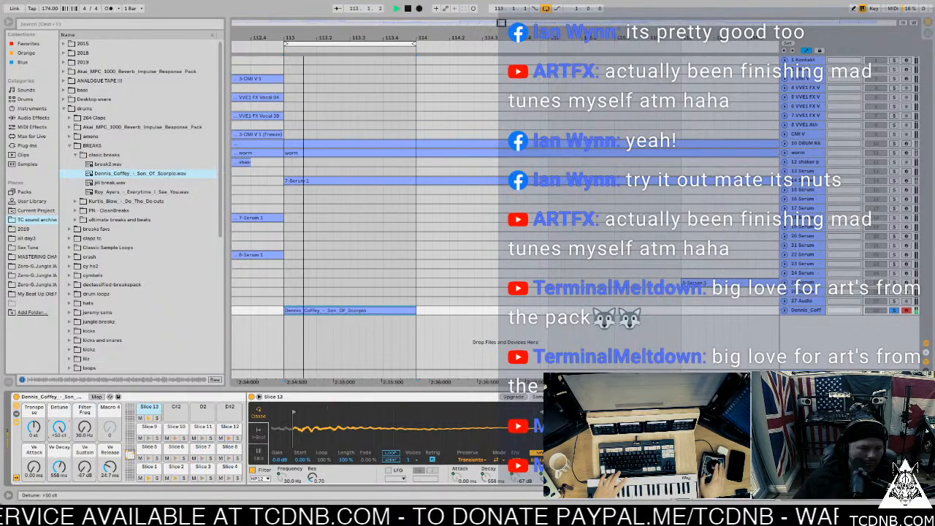
{"action": "left_click_drag", "start_coordinate": [59, 429], "coordinate": [59, 457]}
{"action": "left_click_drag", "start_coordinate": [85, 428], "coordinate": [85, 399]}
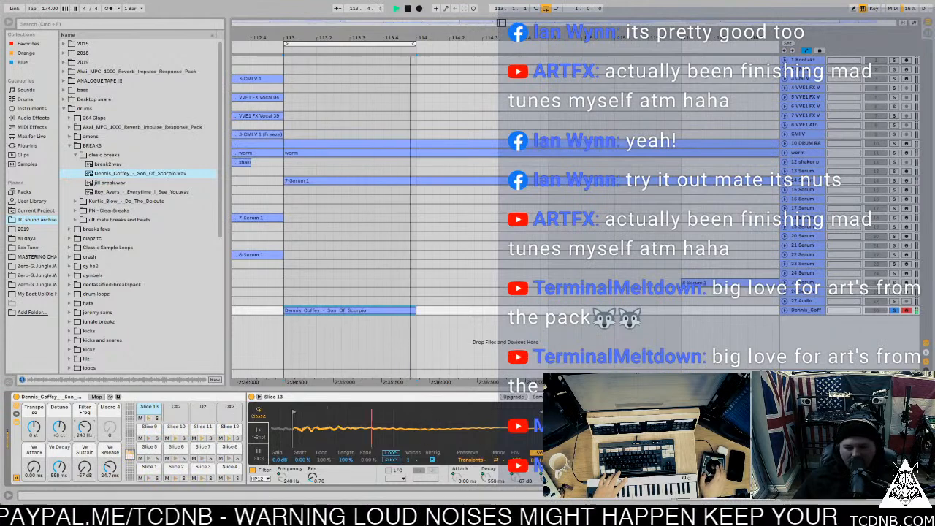
{"action": "left_click_drag", "start_coordinate": [109, 468], "coordinate": [84, 467]}
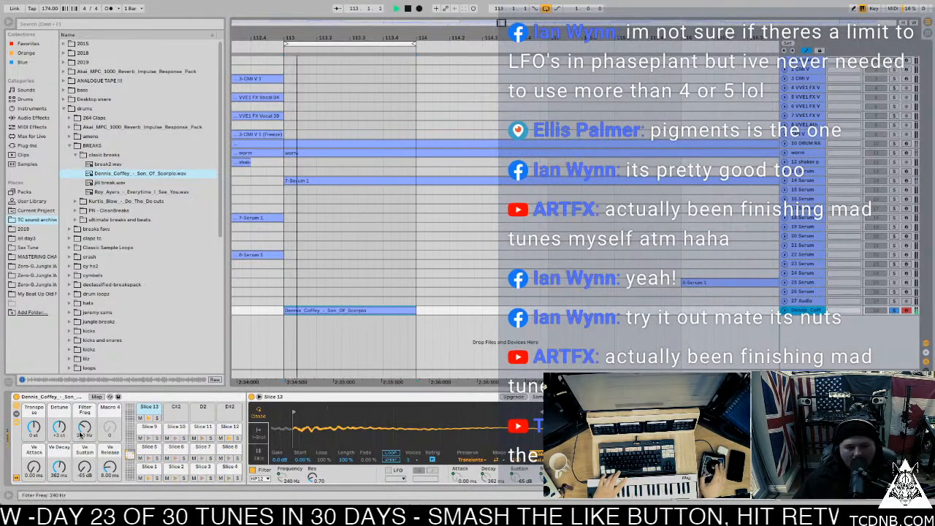
{"action": "left_click_drag", "start_coordinate": [84, 430], "coordinate": [84, 427]}
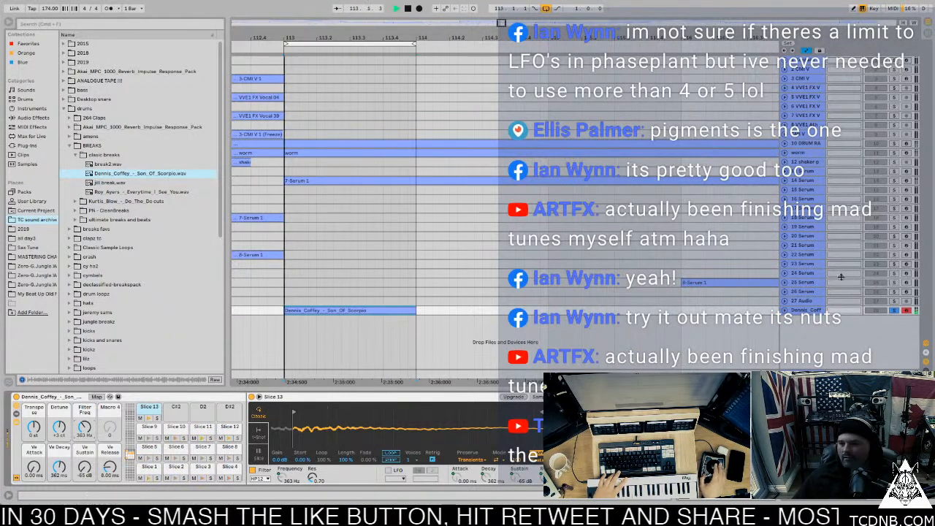
Unsolo the Dennis Coffey break track, unfold it and set its track volume to 6.0 dB.
{"action": "left_click", "coordinate": [893, 309]}
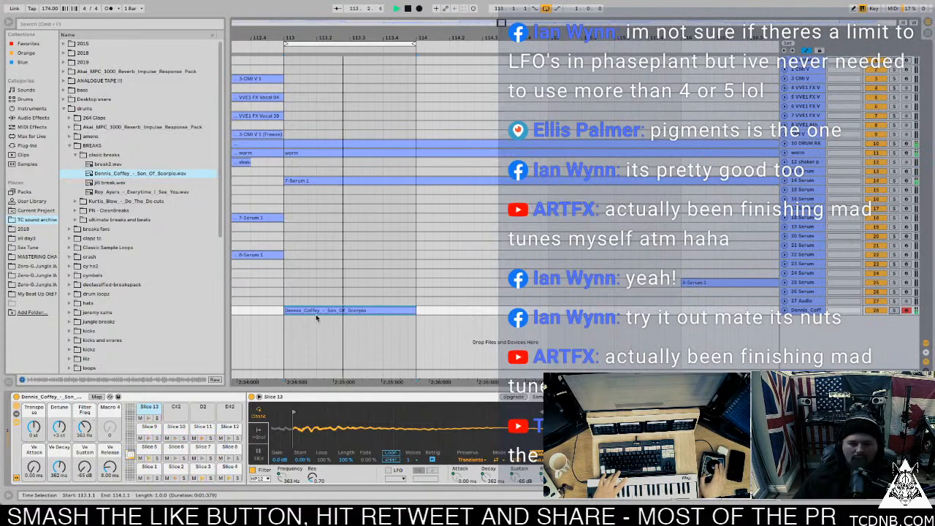
{"action": "left_click", "coordinate": [785, 310]}
{"action": "left_click", "coordinate": [877, 320]}
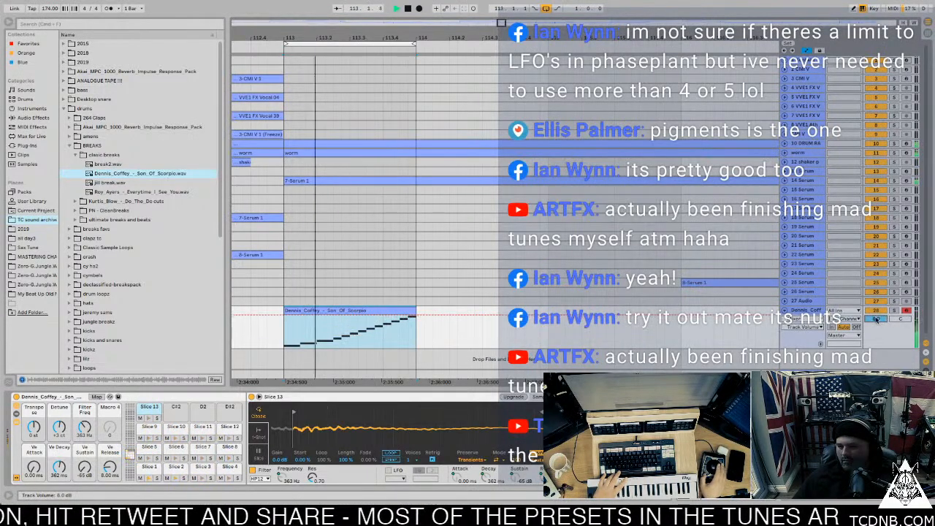
Duplicate the one-bar break clip to fill bars 113 to 117 and extend the loop to four bars.
{"action": "left_click_drag", "start_coordinate": [502, 24], "coordinate": [502, 25]}
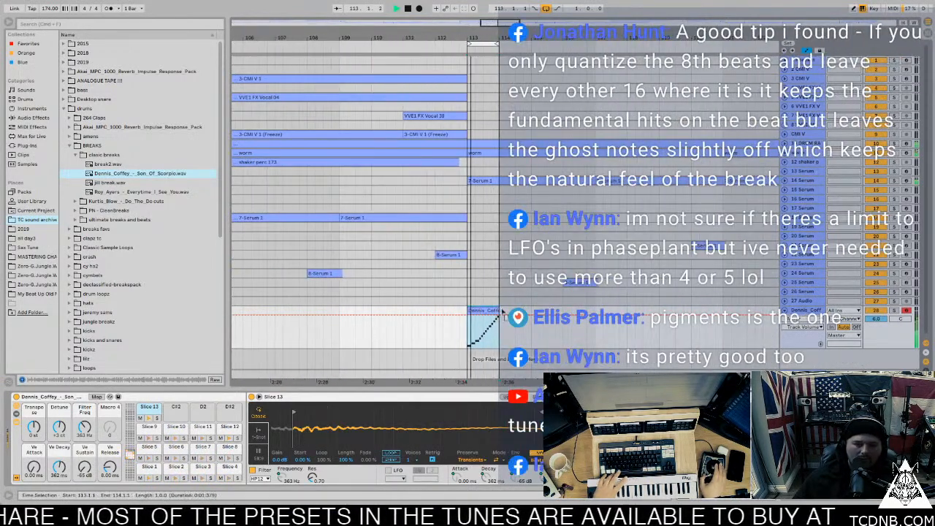
{"action": "key", "text": "ctrl+d"}
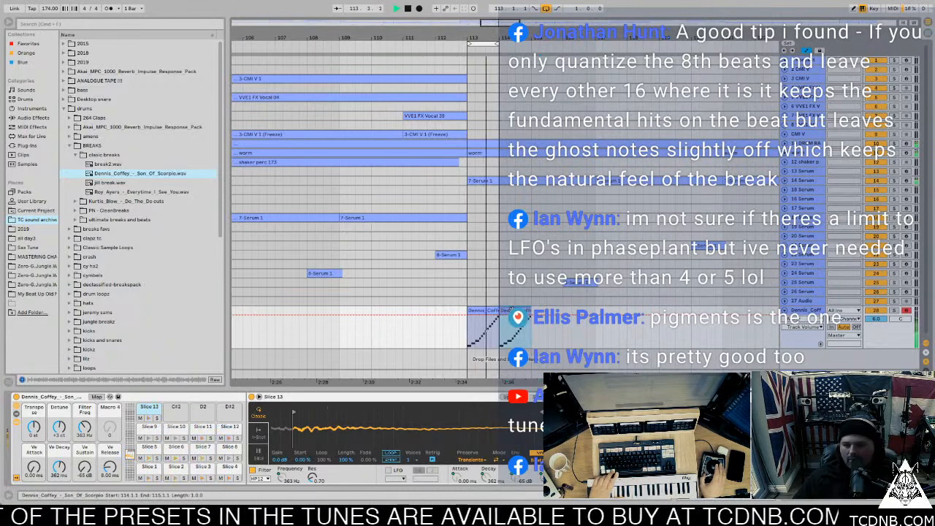
{"action": "key", "text": "ctrl+d"}
{"action": "left_click", "coordinate": [552, 309]}
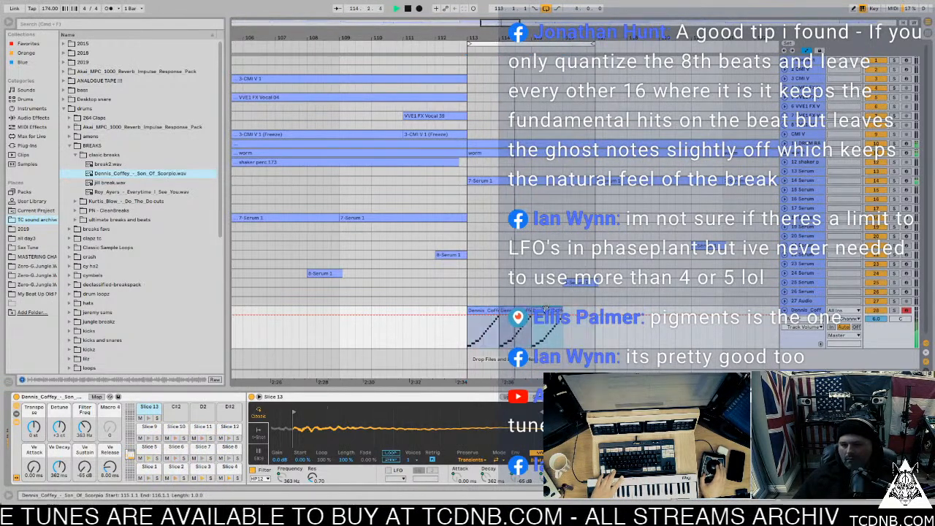
{"action": "key", "text": "ctrl+d"}
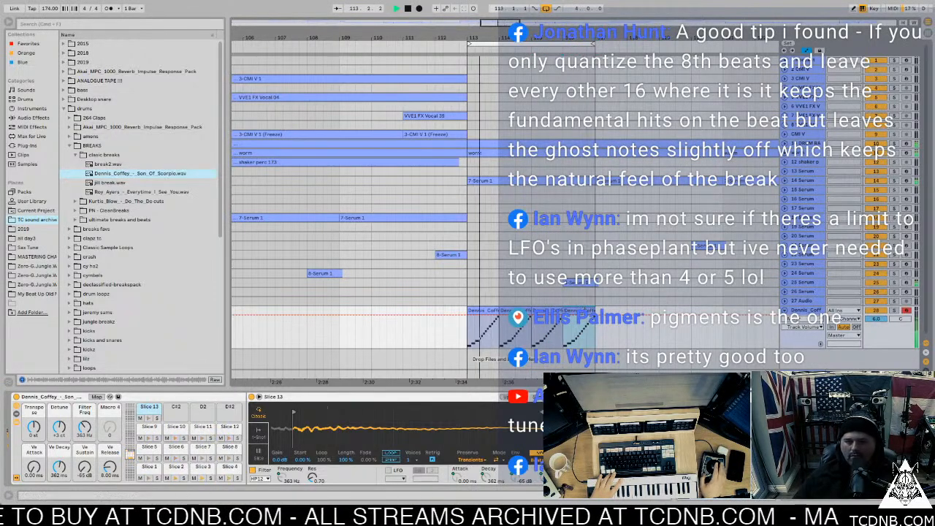
Duplicate the four-bar group of break clips to fill bars 113 to 129 and loop those 16 bars.
{"action": "key", "text": "minus"}
{"action": "key", "text": "minus"}
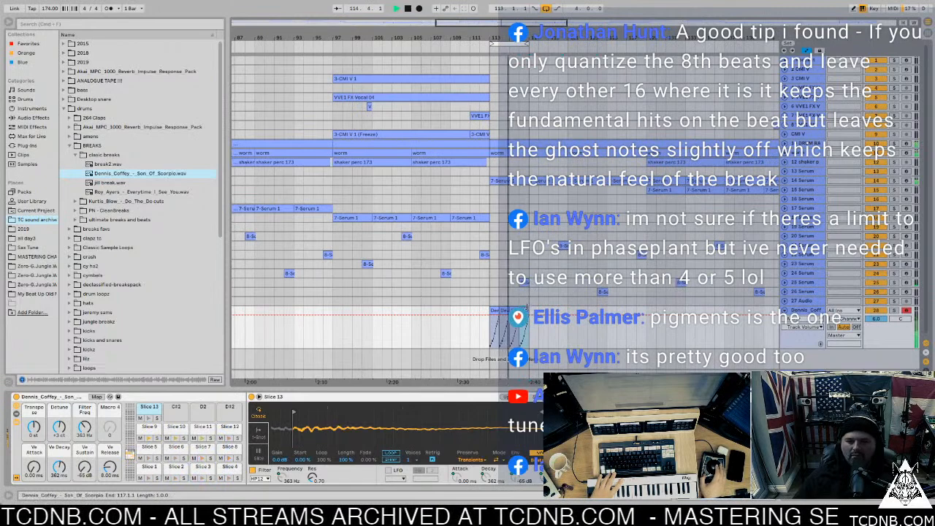
{"action": "left_click", "coordinate": [498, 313]}
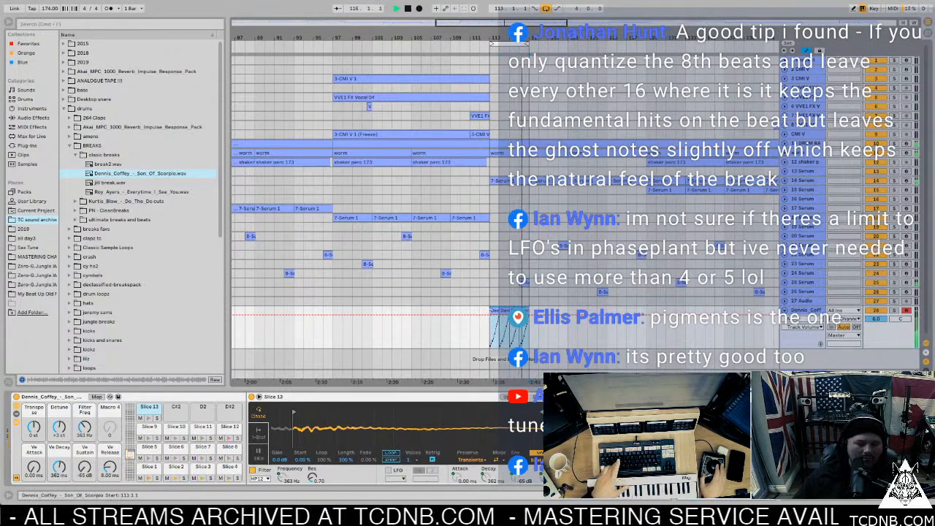
{"action": "key", "text": "ctrl+d"}
{"action": "key", "text": "ctrl+d"}
{"action": "key", "text": "ctrl+d"}
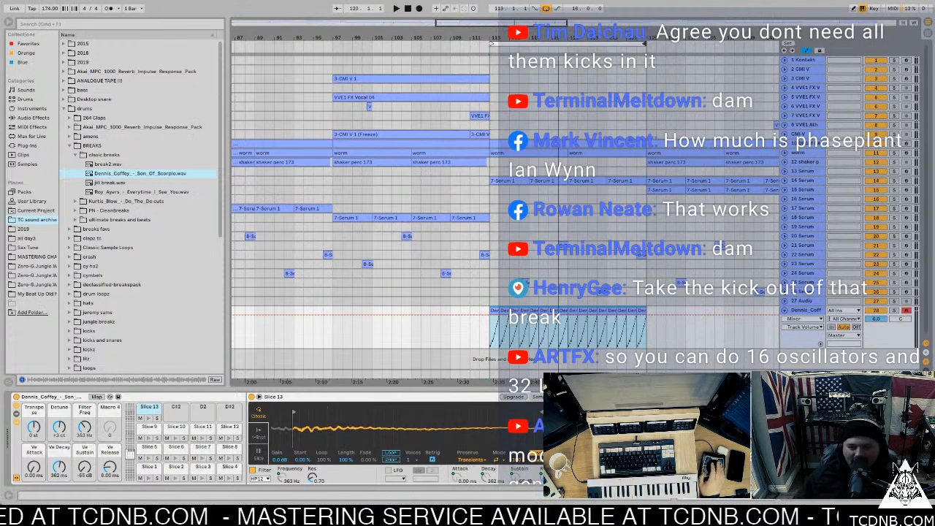
Delete the Slice 11, 12 and 13 notes from the bar 120 break clip and copy that clip over bar 128.
{"action": "double_click", "coordinate": [563, 313]}
{"action": "left_click", "coordinate": [784, 206]}
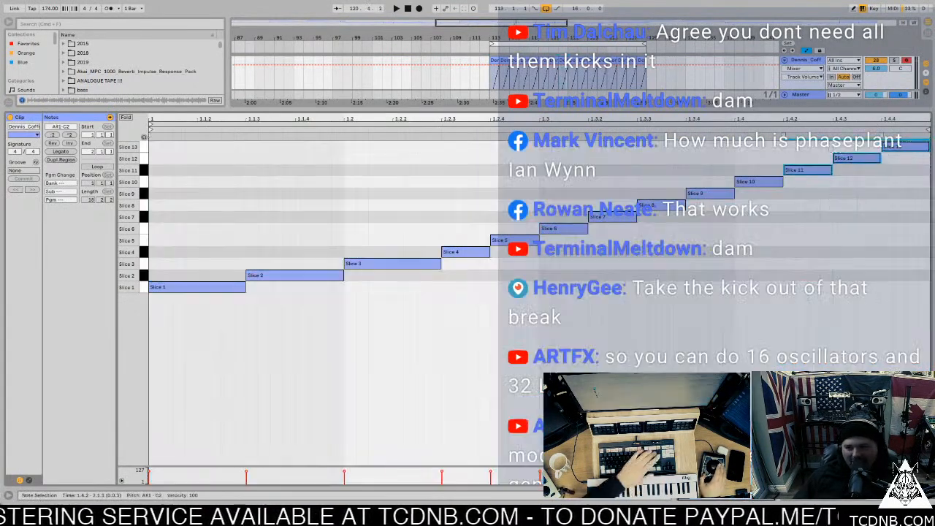
{"action": "key", "text": "space"}
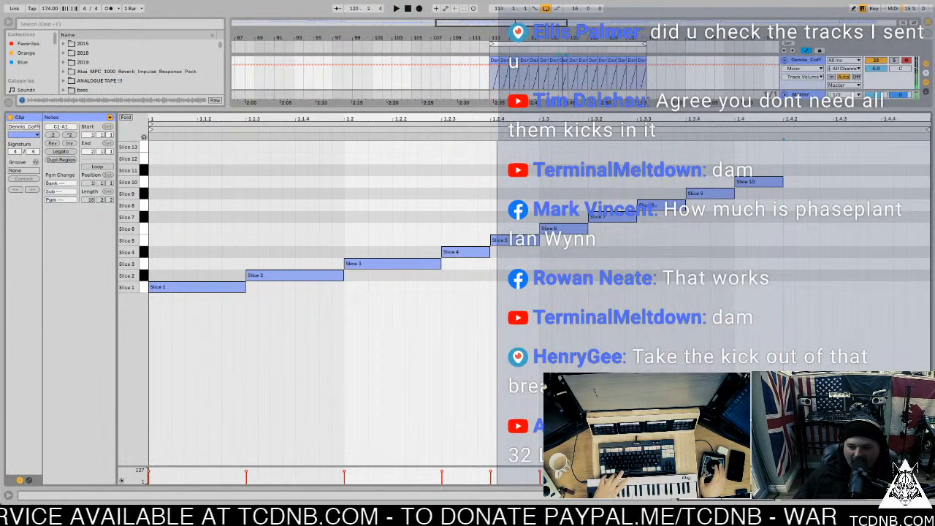
{"action": "key", "text": "ctrl+alt+l"}
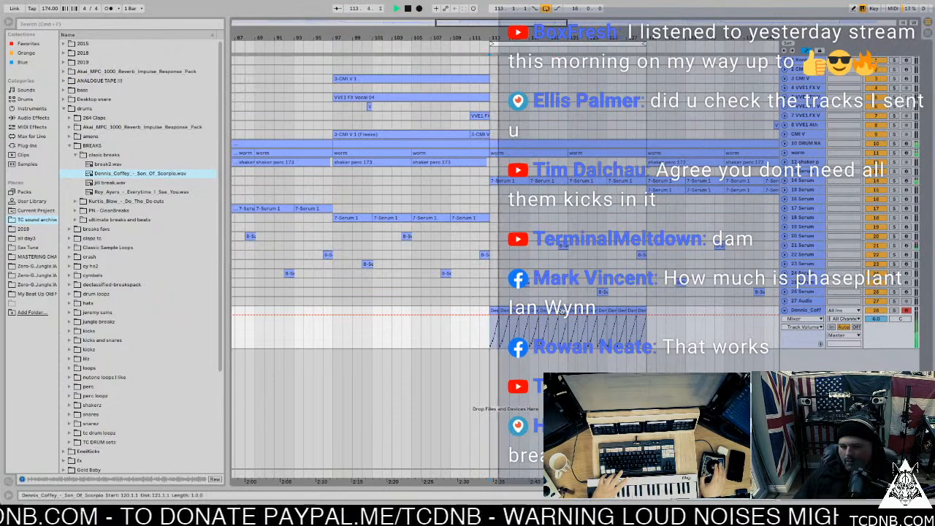
{"action": "left_click", "coordinate": [563, 312]}
{"action": "left_click", "coordinate": [639, 312]}
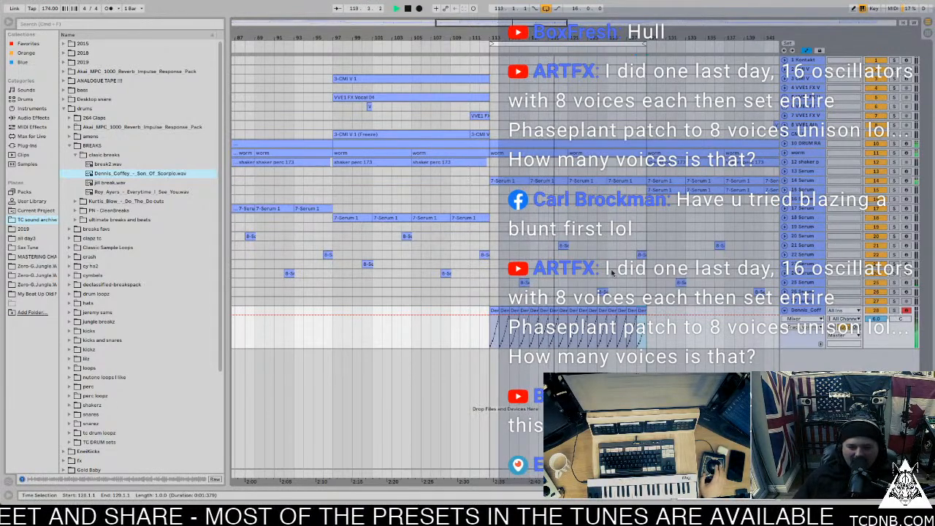
Hide the browser, duplicate the 16-bar break section up to bar 145 and extend the loop to 32 bars.
{"action": "key", "text": "minus"}
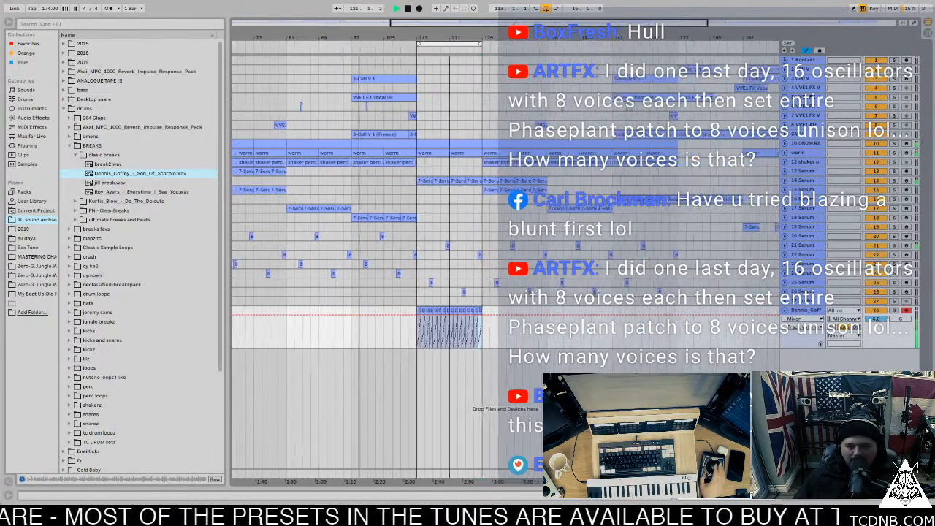
{"action": "left_click", "coordinate": [11, 25]}
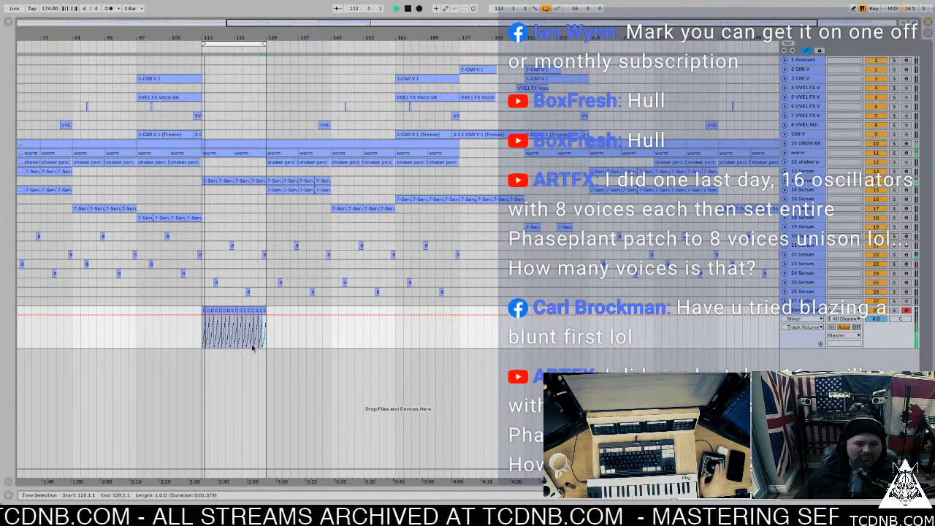
{"action": "left_click", "coordinate": [203, 312]}
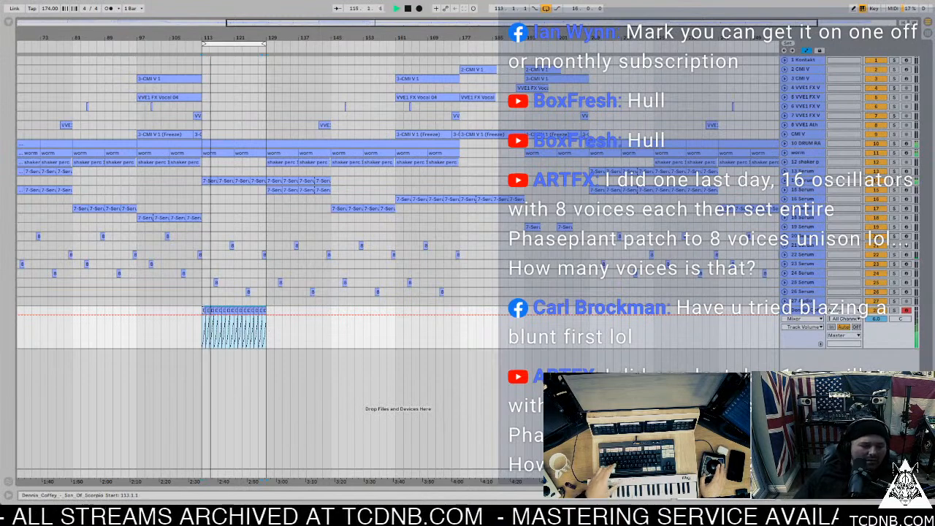
{"action": "key", "text": "ctrl+d"}
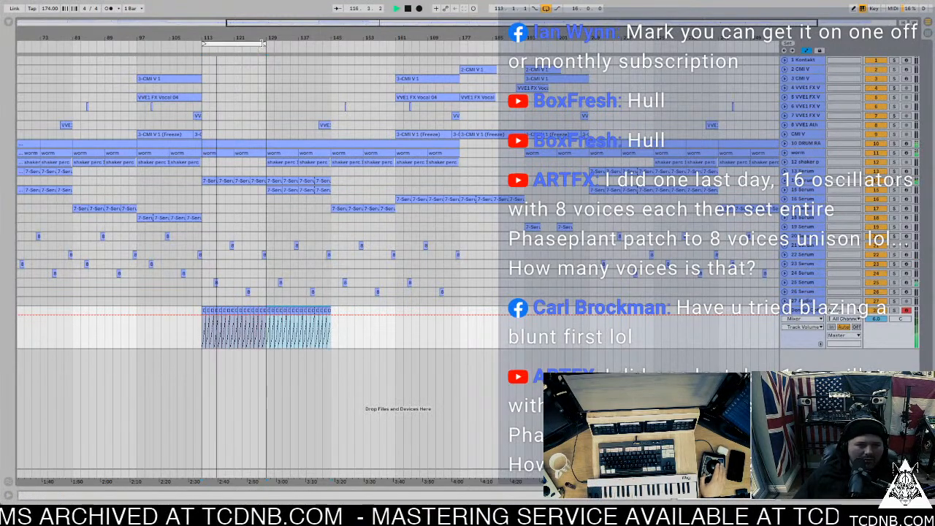
{"action": "left_click_drag", "start_coordinate": [264, 44], "coordinate": [329, 44]}
{"action": "left_click", "coordinate": [198, 47]}
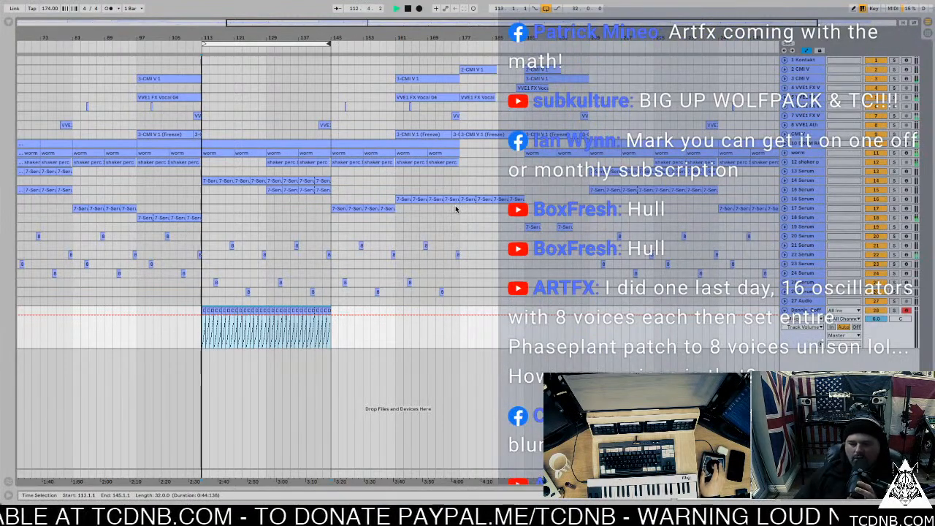
Lower the break track's volume to 3.2 dB and set the sliced break's Transpose macro to +3 st.
{"action": "left_click_drag", "start_coordinate": [893, 322], "coordinate": [890, 330]}
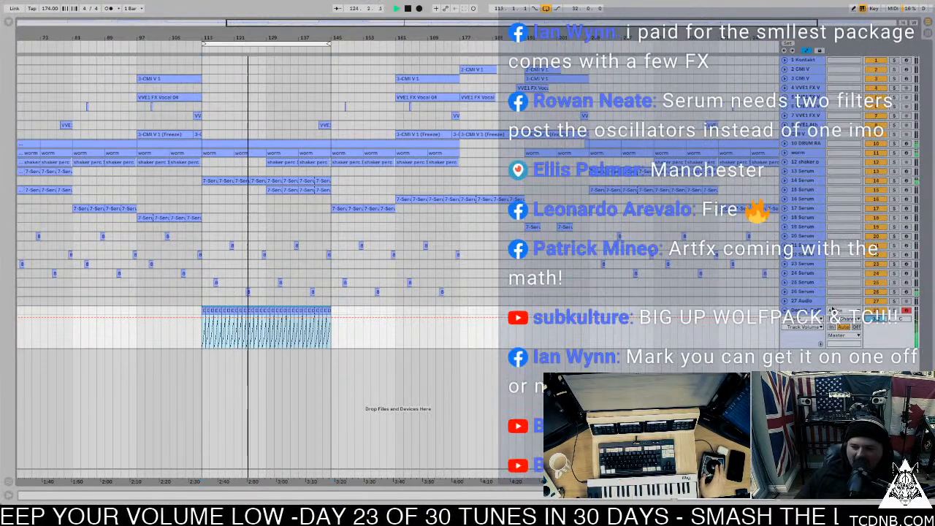
{"action": "key", "text": "space"}
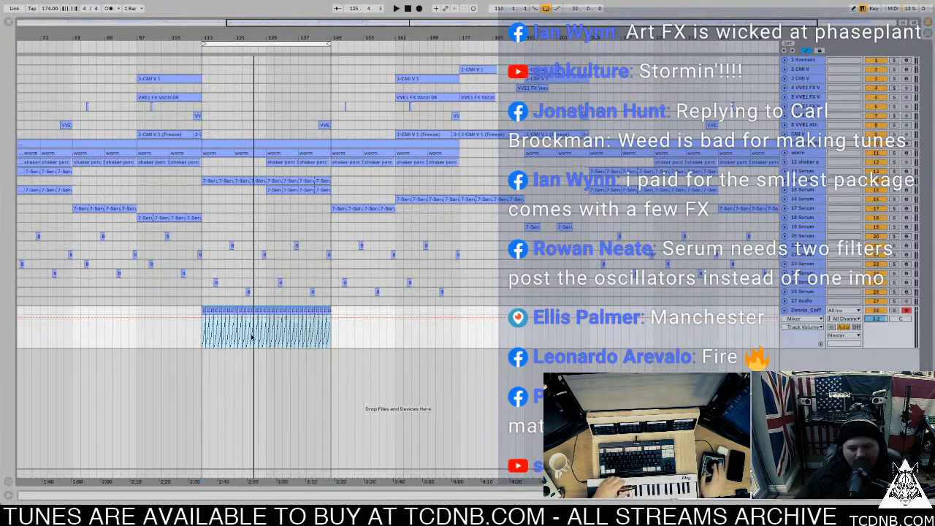
{"action": "key", "text": "space"}
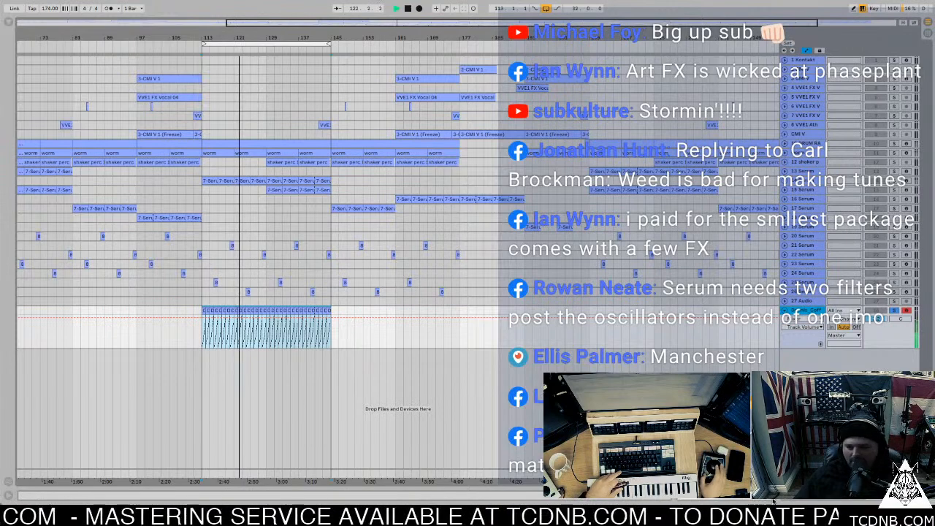
{"action": "left_click", "coordinate": [855, 496]}
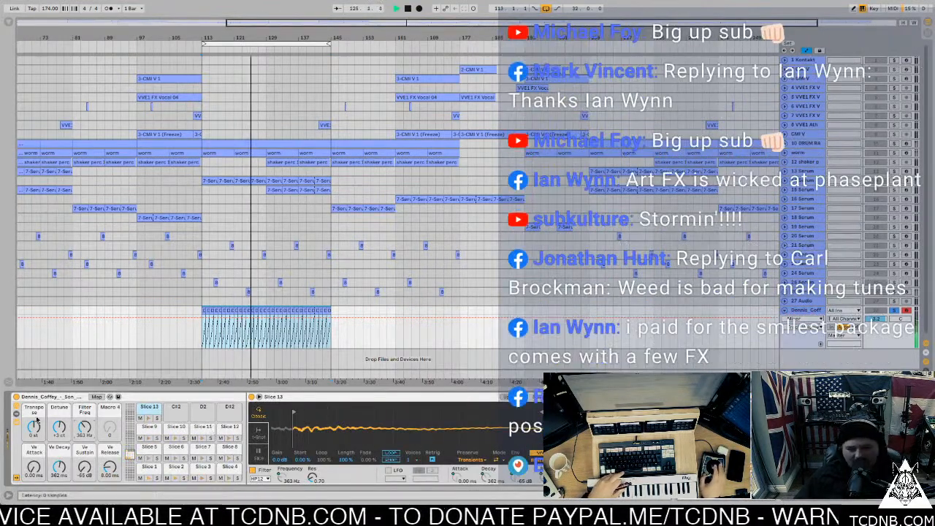
{"action": "left_click_drag", "start_coordinate": [33, 429], "coordinate": [33, 420]}
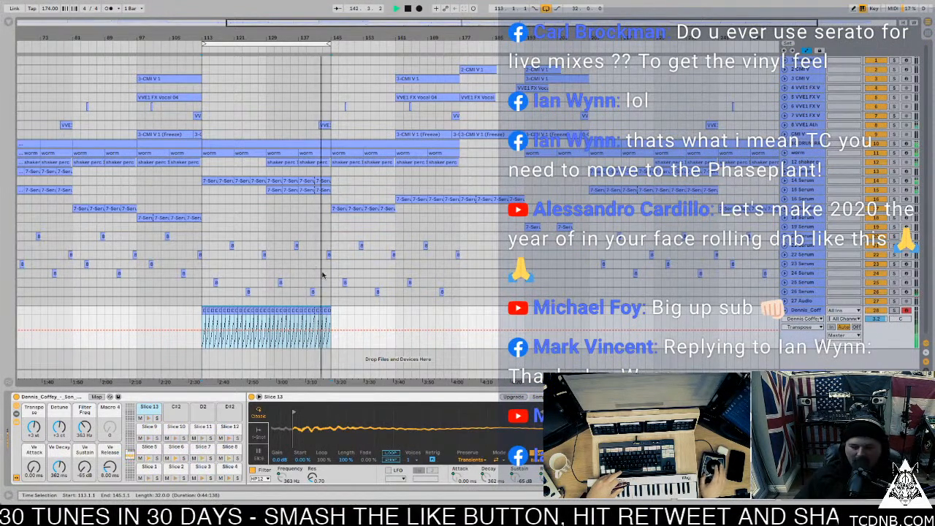
Duplicate the break clips up to bar 177 and extend the loop to 76 bars from bar 113.
{"action": "left_click", "coordinate": [333, 318]}
{"action": "left_click", "coordinate": [328, 315]}
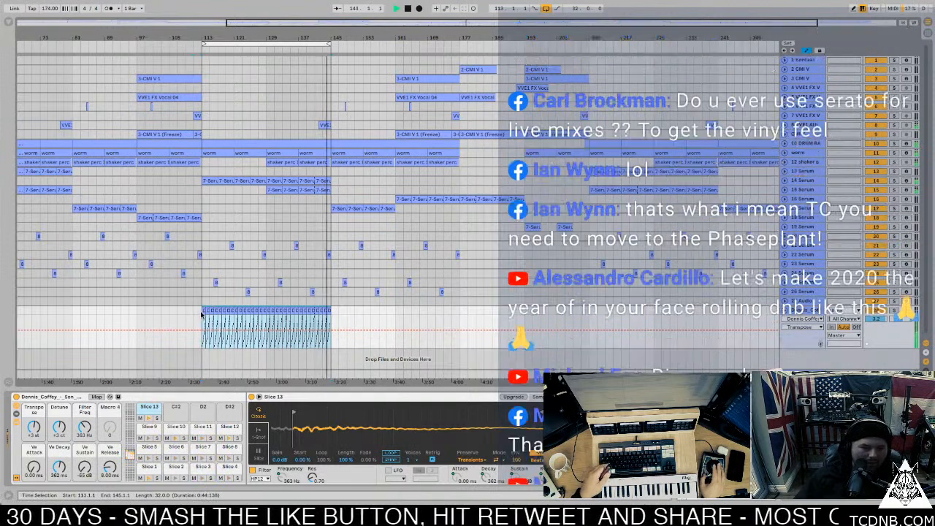
{"action": "key", "text": "ctrl+d"}
{"action": "key", "text": "ctrl+l"}
{"action": "left_click", "coordinate": [479, 69]}
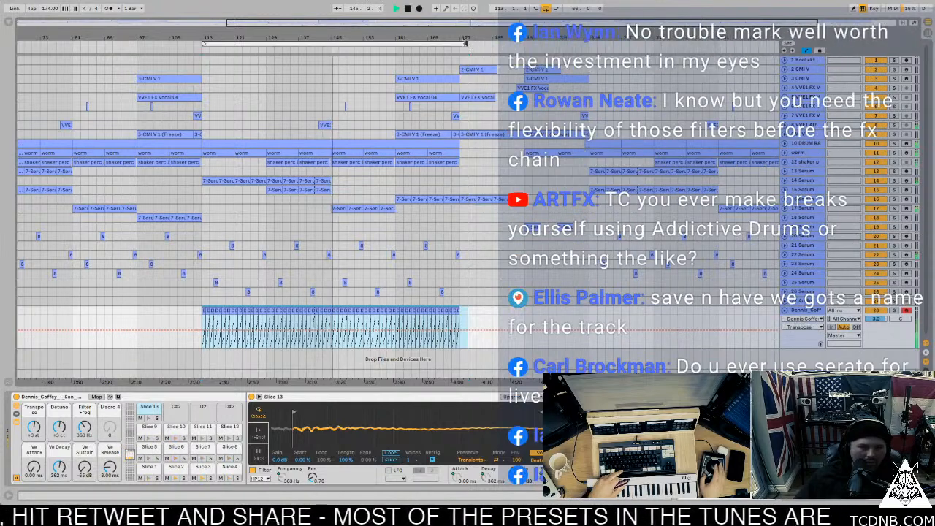
{"action": "key", "text": "ctrl+l"}
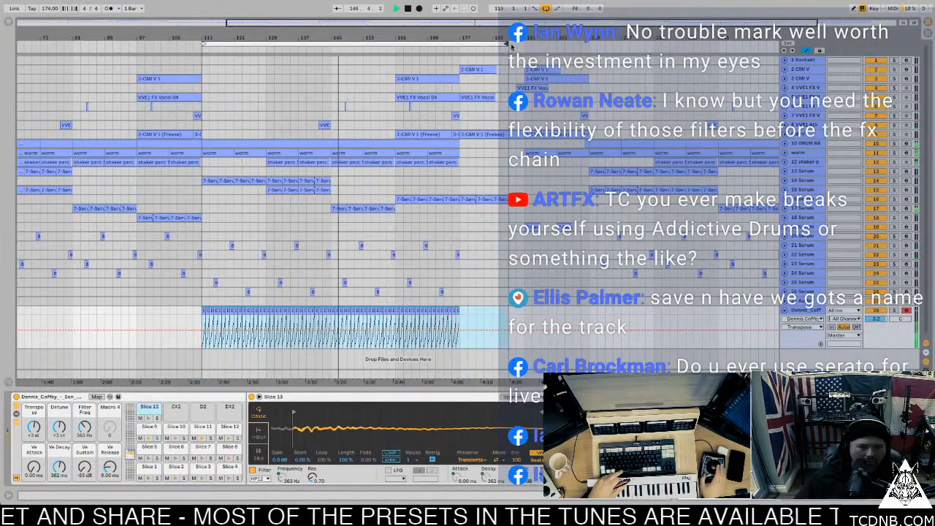
{"action": "left_click_drag", "start_coordinate": [249, 20], "coordinate": [372, 11]}
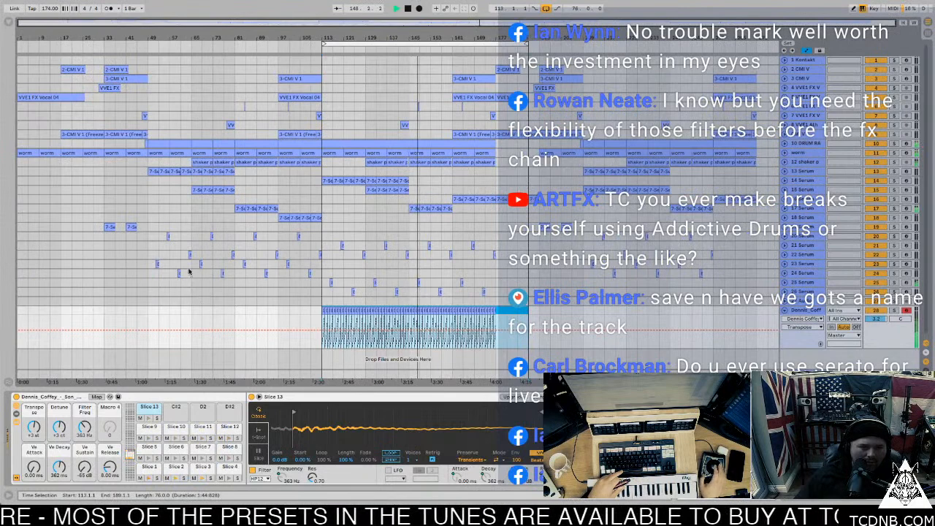
{"action": "left_click", "coordinate": [504, 317]}
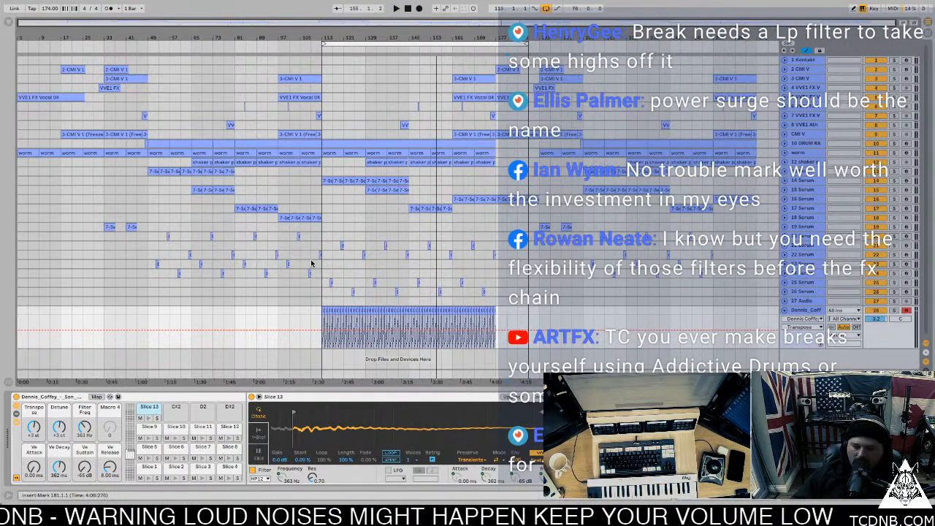
Play the break track soloed from bar 113 and collapse the Slice 13 sampler to bring its EQ Eight into view.
{"action": "key", "text": "space"}
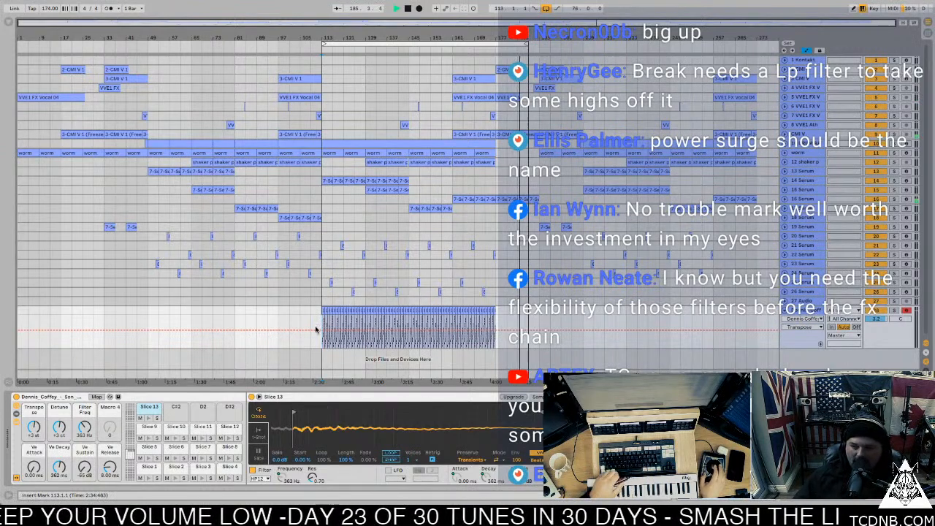
{"action": "key", "text": "space"}
{"action": "key", "text": "space"}
{"action": "left_click", "coordinate": [896, 312]}
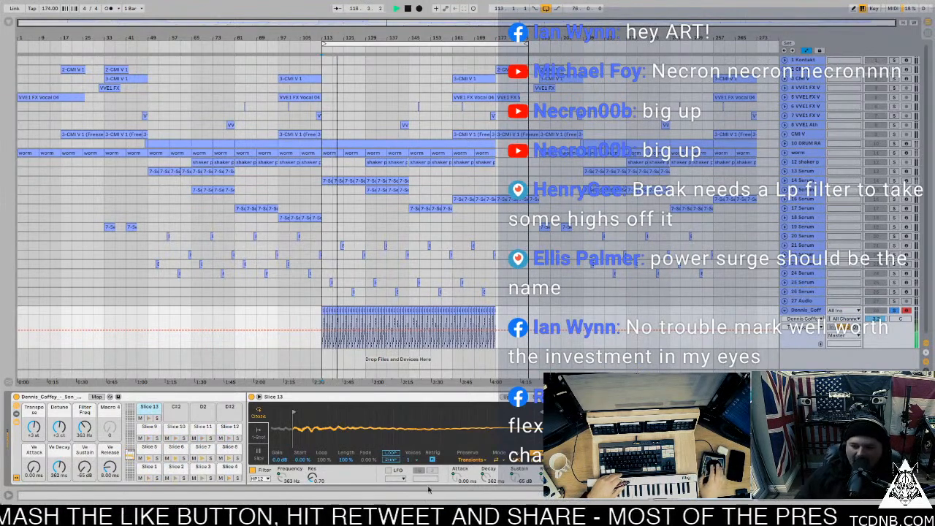
{"action": "left_click", "coordinate": [118, 398]}
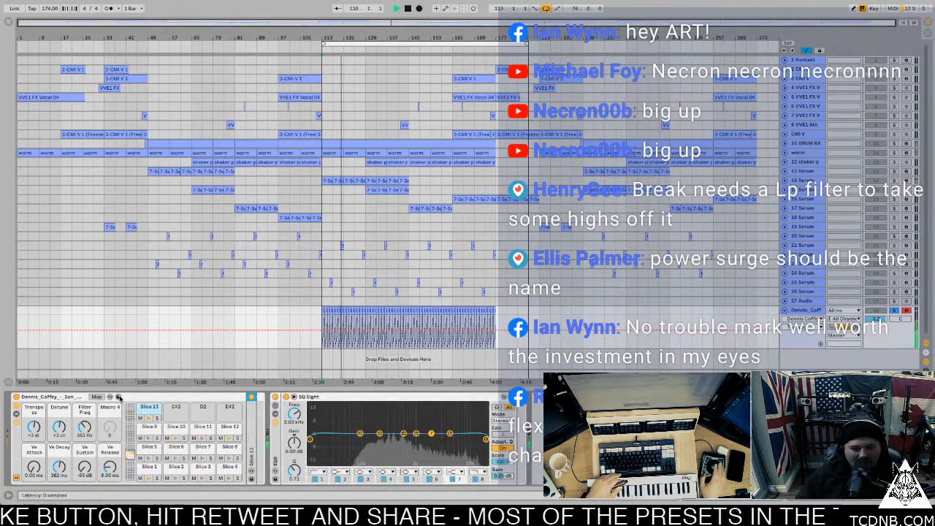
Boost the break's EQ Eight by 2.11 dB at 4.45 kHz and slightly at 337 Hz, and save the set.
{"action": "left_click", "coordinate": [118, 397]}
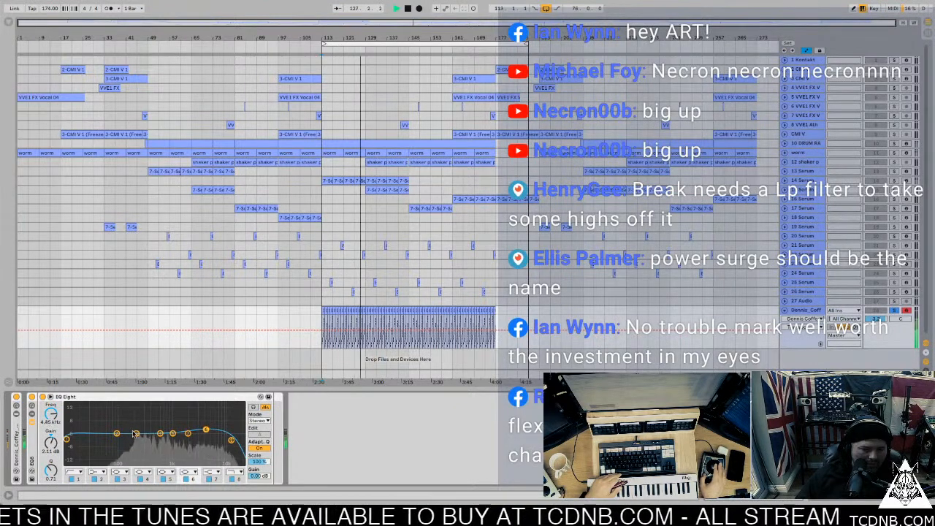
{"action": "left_click_drag", "start_coordinate": [135, 434], "coordinate": [147, 436]}
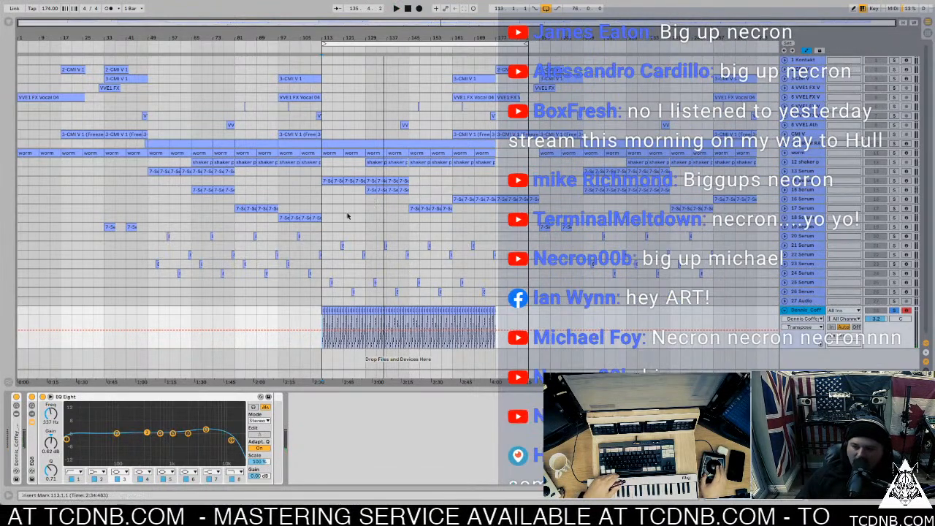
{"action": "key", "text": "ctrl+s"}
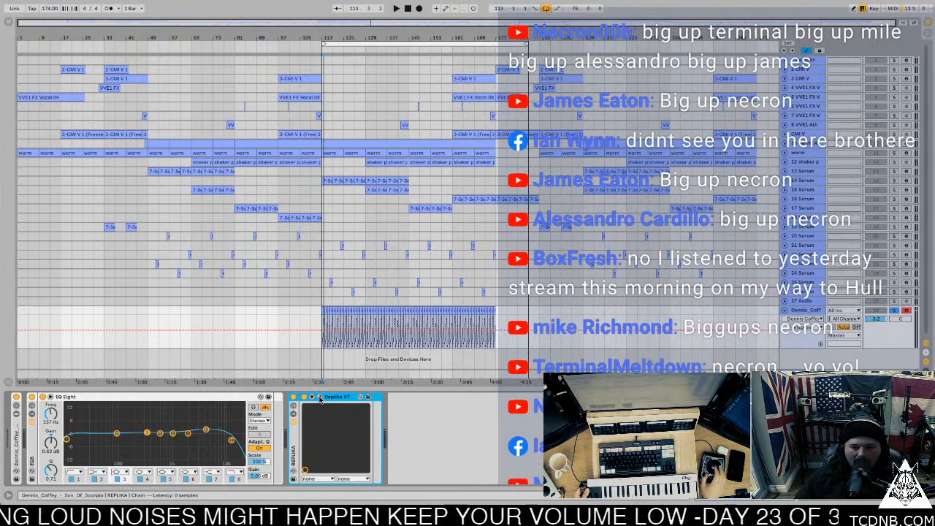
Open Replika XT on the break track during playback and load its Drums Phat preset.
{"action": "left_click", "coordinate": [319, 399]}
{"action": "key", "text": "space"}
{"action": "left_click_drag", "start_coordinate": [203, 91], "coordinate": [221, 135]}
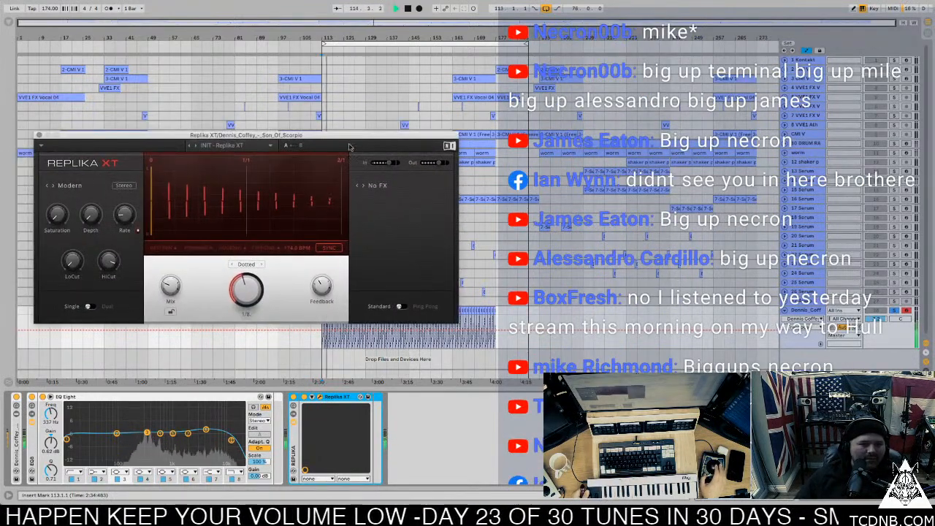
{"action": "left_click", "coordinate": [219, 144]}
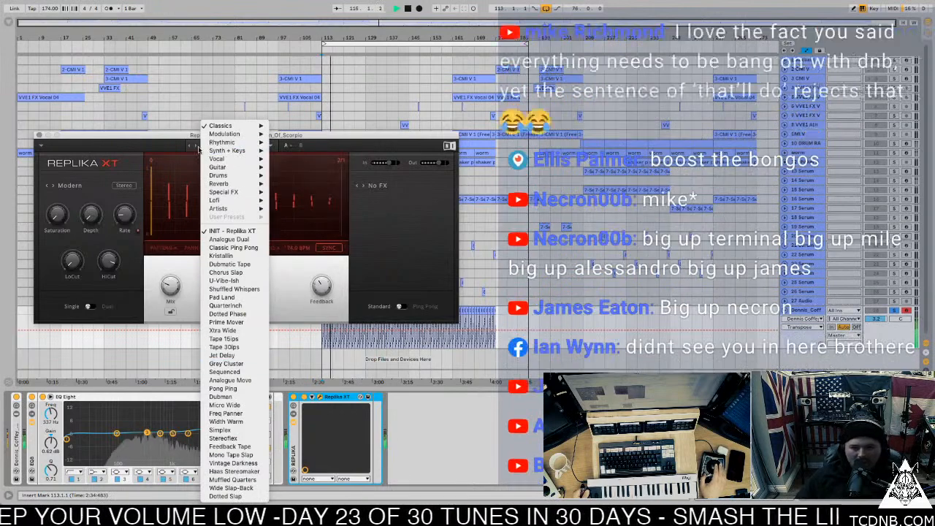
{"action": "mouse_move", "coordinate": [236, 210]}
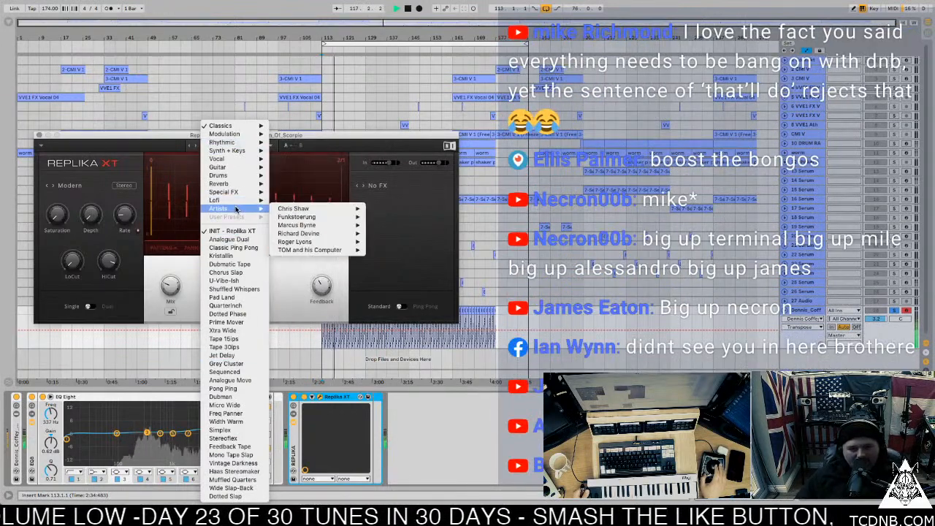
{"action": "mouse_move", "coordinate": [234, 175]}
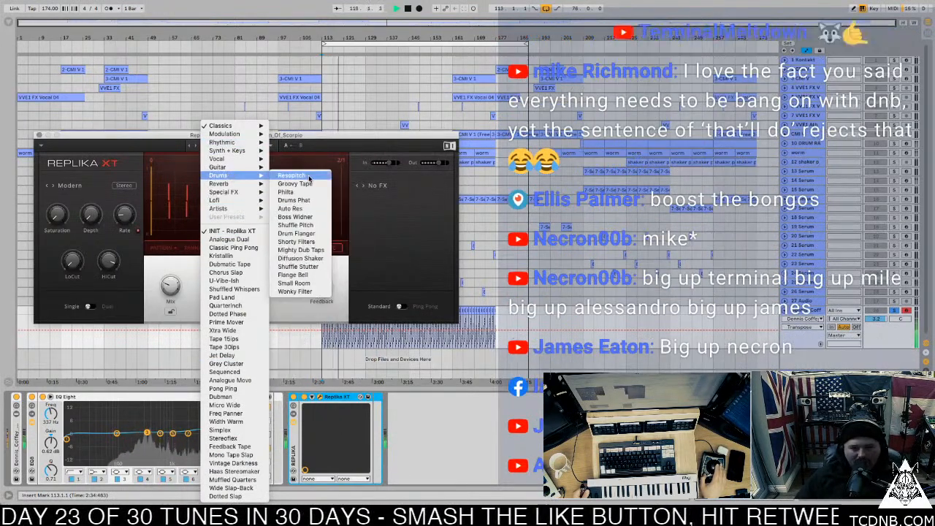
{"action": "left_click", "coordinate": [304, 200]}
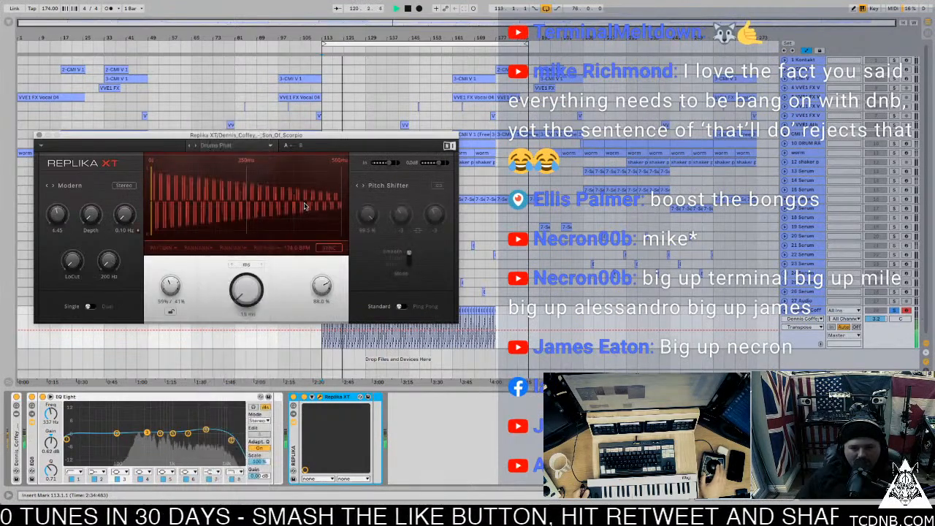
Audition the neighbouring Replika XT drum presets, choose Boss Widner with a reduced mix, and save the set.
{"action": "left_click", "coordinate": [195, 147]}
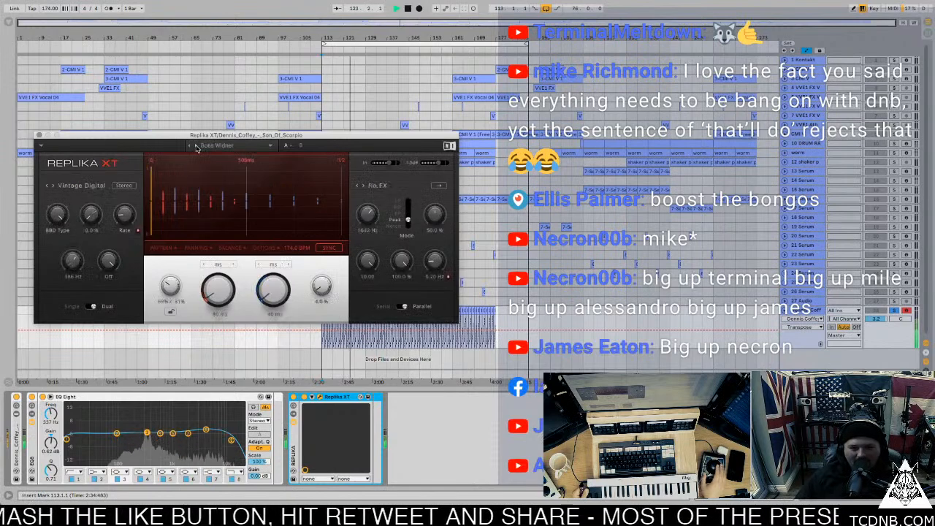
{"action": "left_click", "coordinate": [195, 147]}
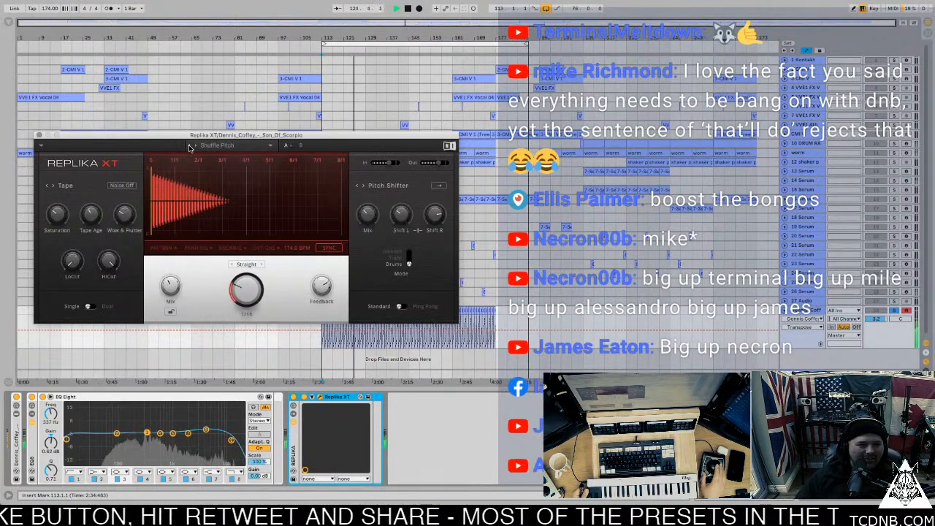
{"action": "left_click", "coordinate": [191, 147]}
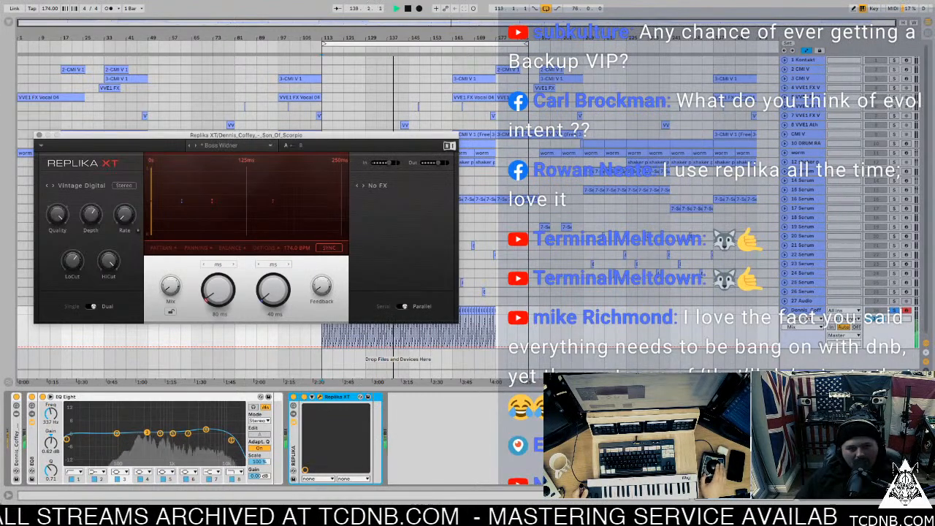
{"action": "left_click", "coordinate": [47, 0]}
{"action": "left_click", "coordinate": [88, 70]}
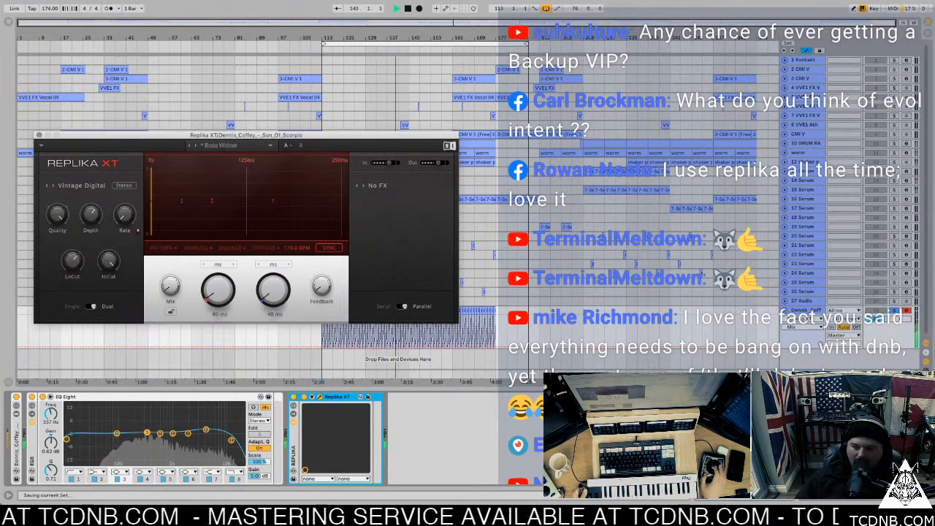
Unsolo the break track, close the Replika XT window and play the full mix from just before bar 113.
{"action": "left_click", "coordinate": [898, 314]}
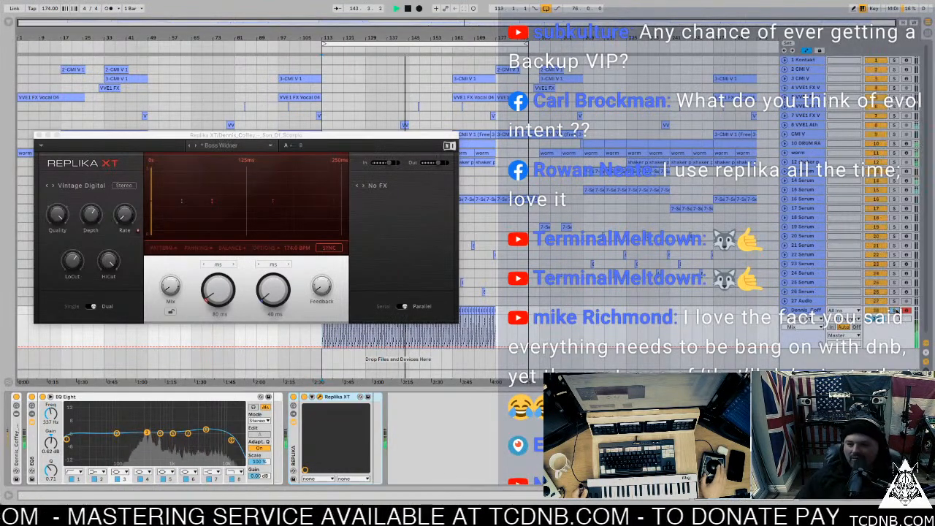
{"action": "left_click", "coordinate": [38, 136]}
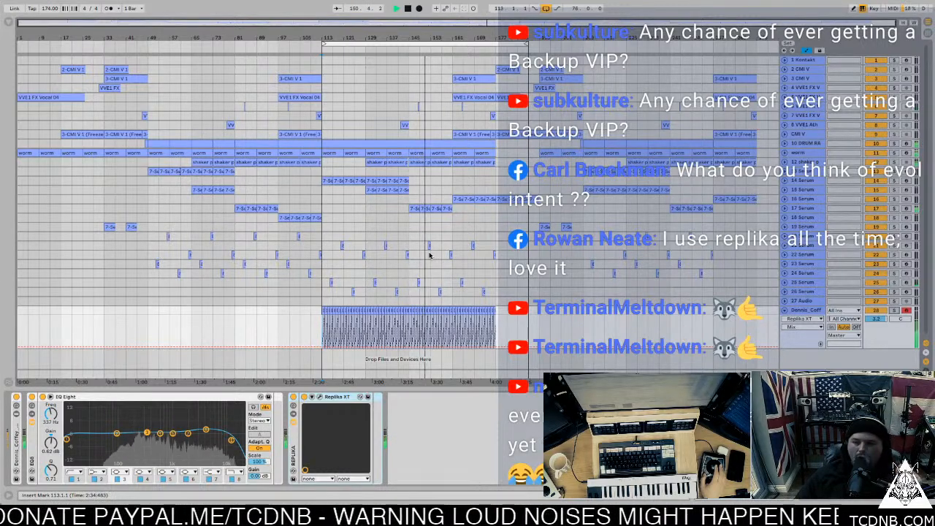
{"action": "key", "text": "space"}
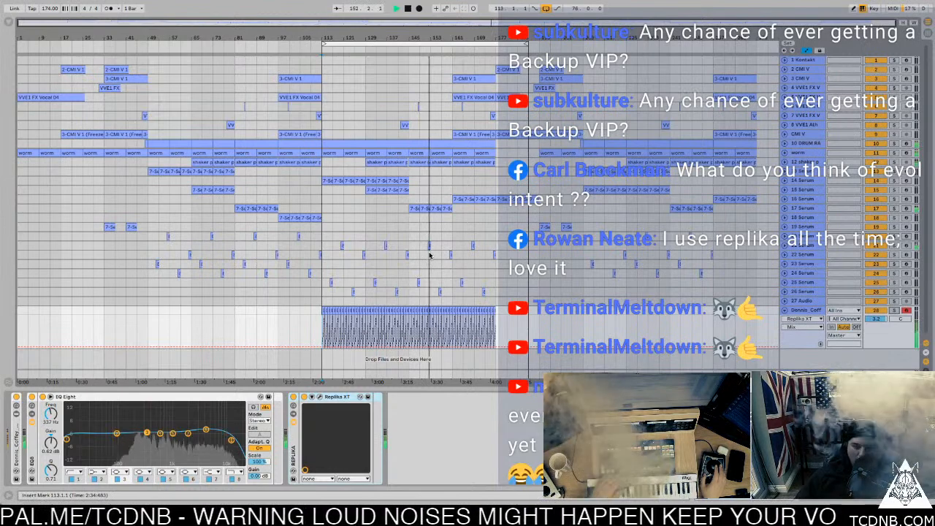
{"action": "left_click", "coordinate": [325, 322]}
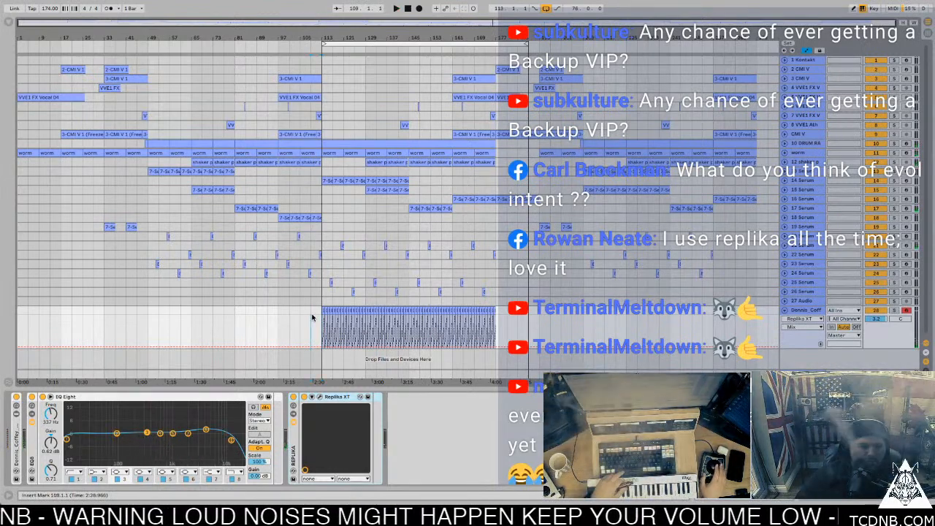
{"action": "key", "text": "space"}
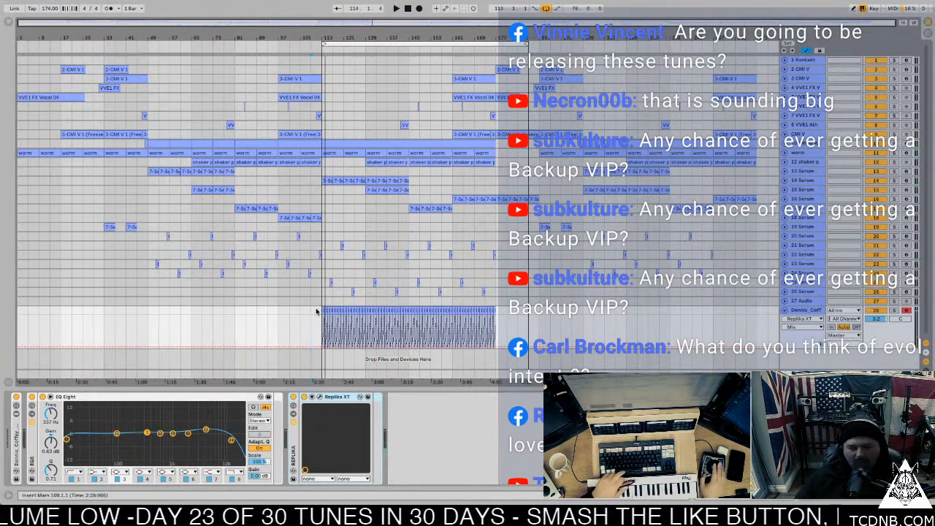
Play from bar 113 and extend the loop over the whole arrangement, 276 bars from bar 1.
{"action": "key", "text": "space"}
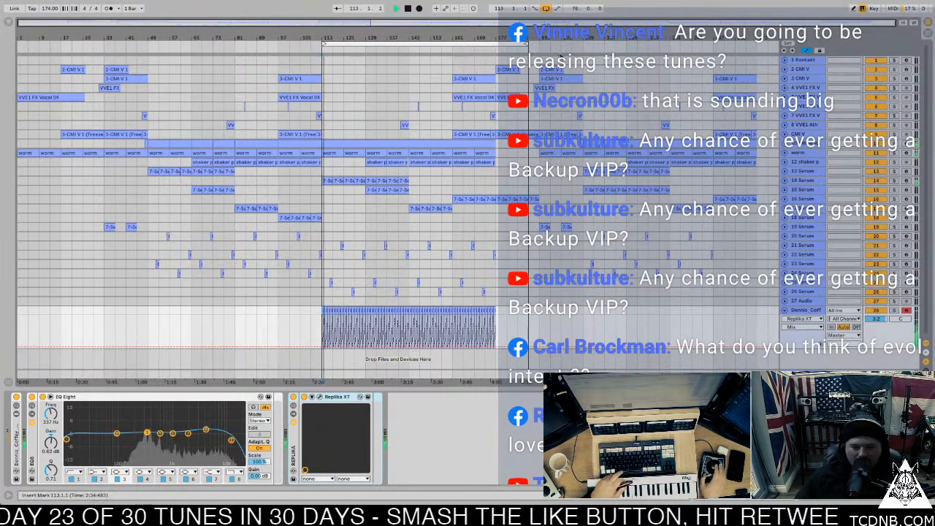
{"action": "left_click_drag", "start_coordinate": [527, 43], "coordinate": [768, 44]}
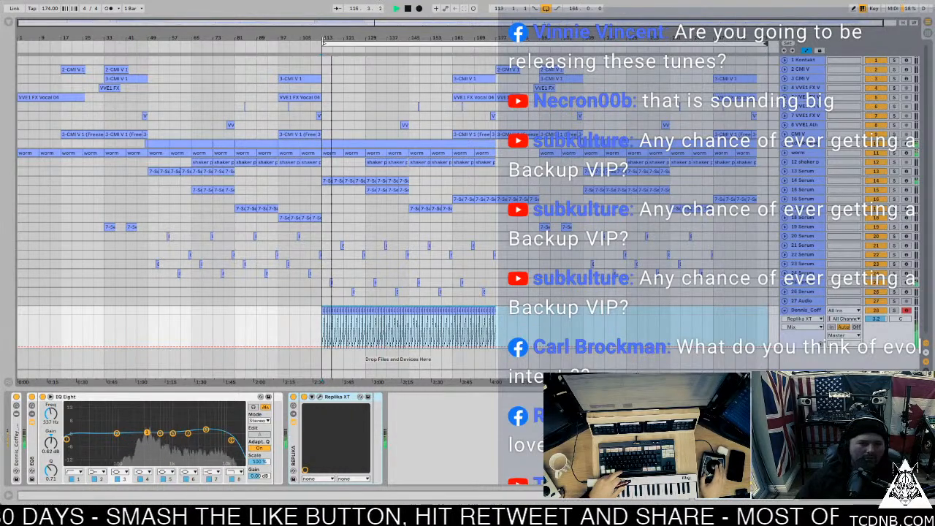
{"action": "left_click_drag", "start_coordinate": [323, 44], "coordinate": [19, 44]}
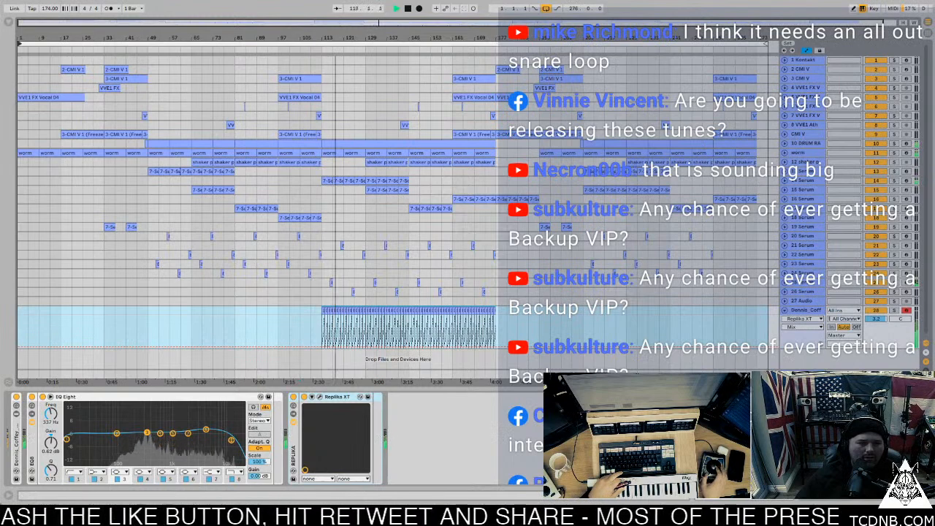
Lower the break track's volume to 1.1 dB while the full mix plays, leaving the track unfolded.
{"action": "left_click", "coordinate": [785, 310]}
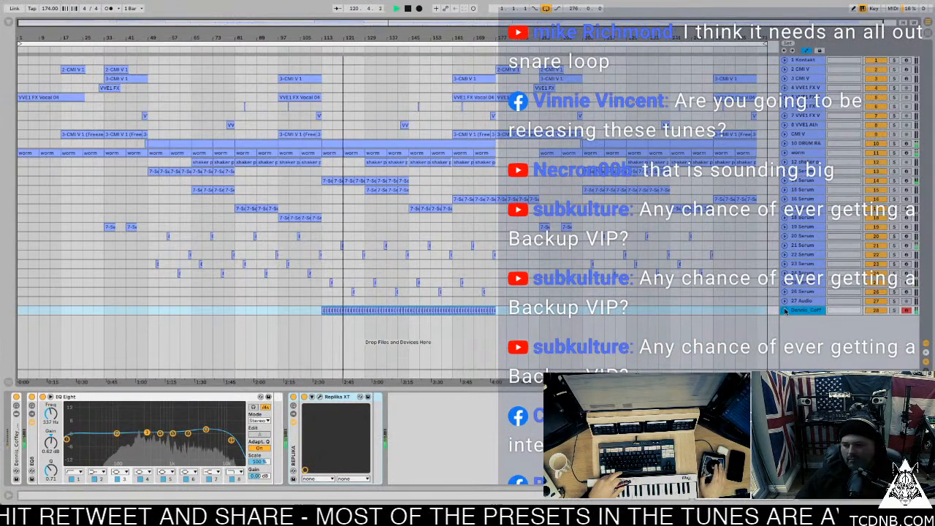
{"action": "left_click", "coordinate": [822, 310]}
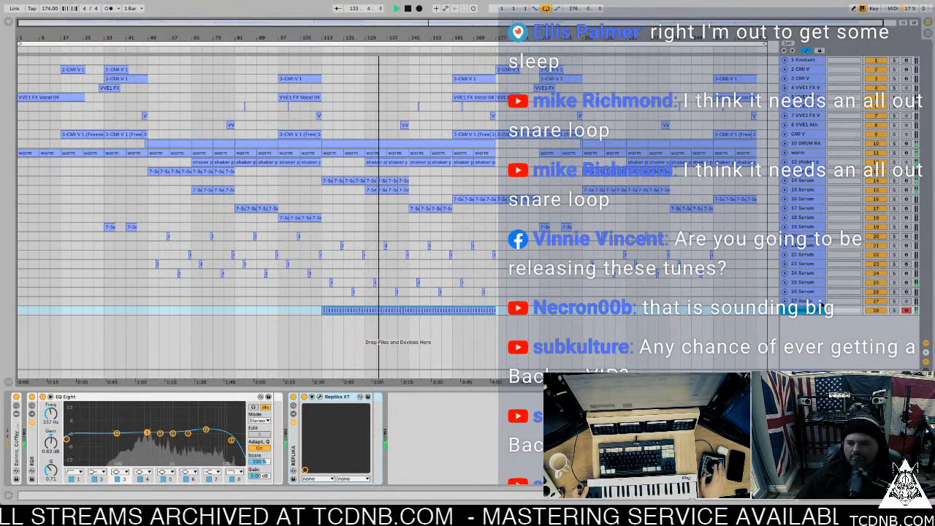
{"action": "left_click", "coordinate": [785, 311]}
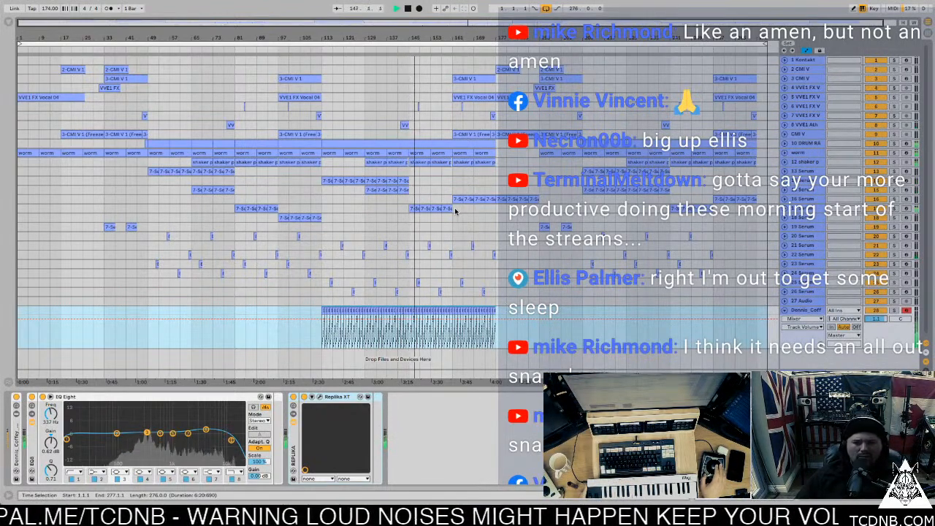
Try moving the Serum clips at bars 145 to 161 from track 17 to track 16, and undo the move.
{"action": "left_click", "coordinate": [418, 210]}
{"action": "left_click_drag", "start_coordinate": [418, 209], "coordinate": [413, 199]}
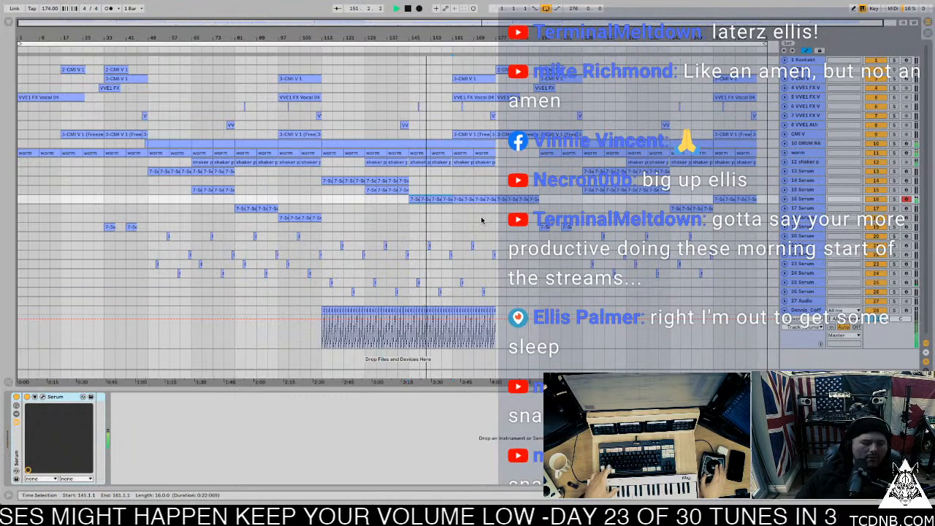
{"action": "key", "text": "ctrl+z"}
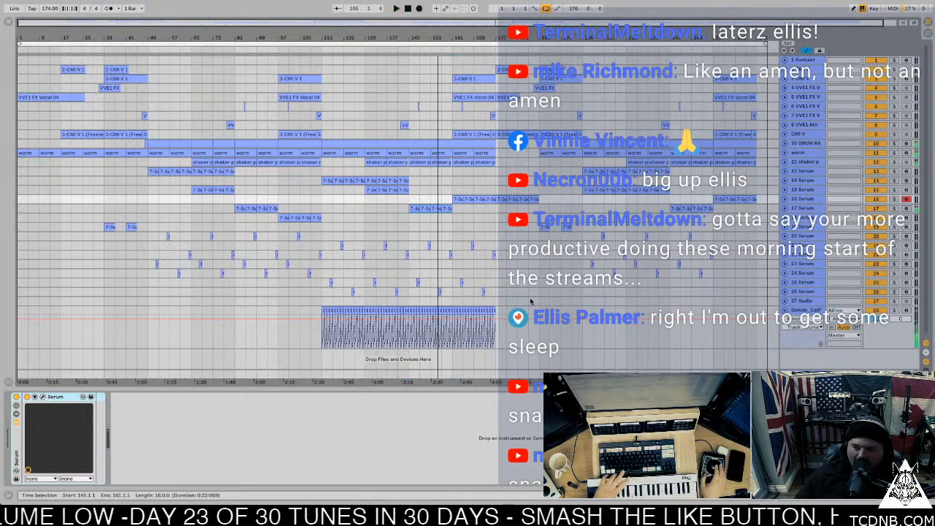
{"action": "key", "text": "space"}
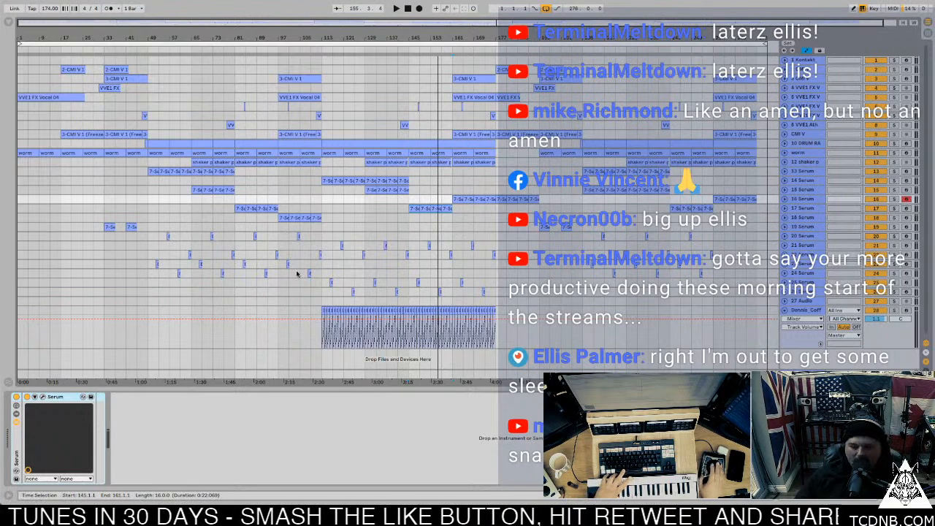
Consolidate all break clips from bar 113 to bar 177 into one 64-bar clip.
{"action": "left_click", "coordinate": [499, 311]}
{"action": "left_click_drag", "start_coordinate": [499, 311], "coordinate": [320, 311]}
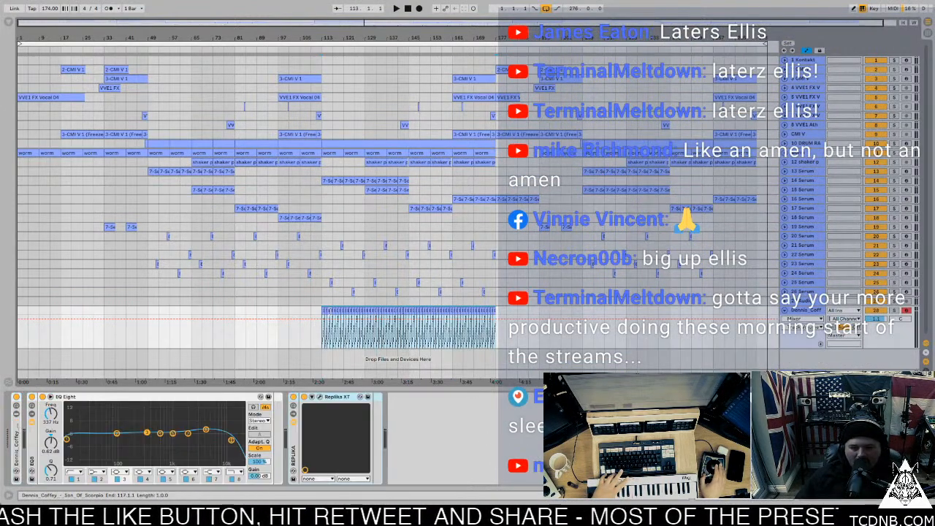
{"action": "left_click", "coordinate": [327, 312]}
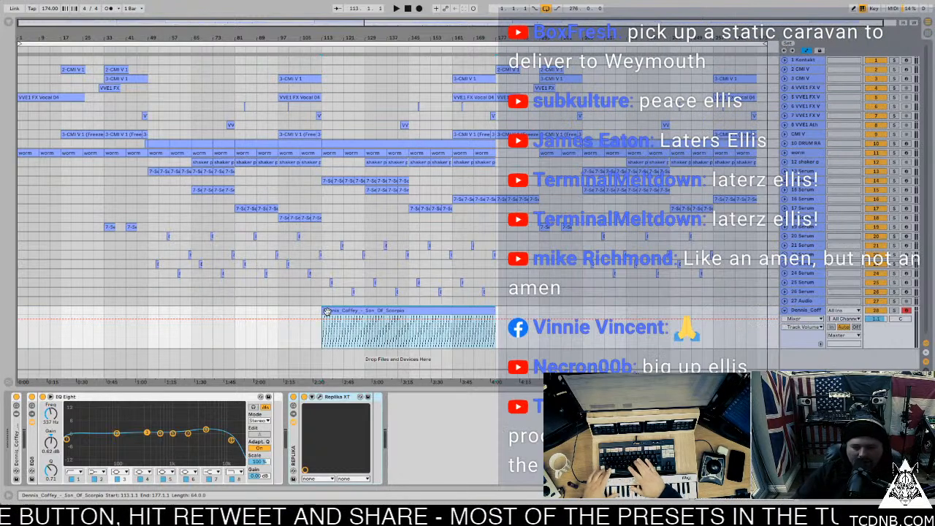
Copy the consolidated break clip to bar 209 and lower the break track's volume to 0.4 dB during playback.
{"action": "left_click_drag", "start_coordinate": [326, 311], "coordinate": [591, 314]}
{"action": "key", "text": "space"}
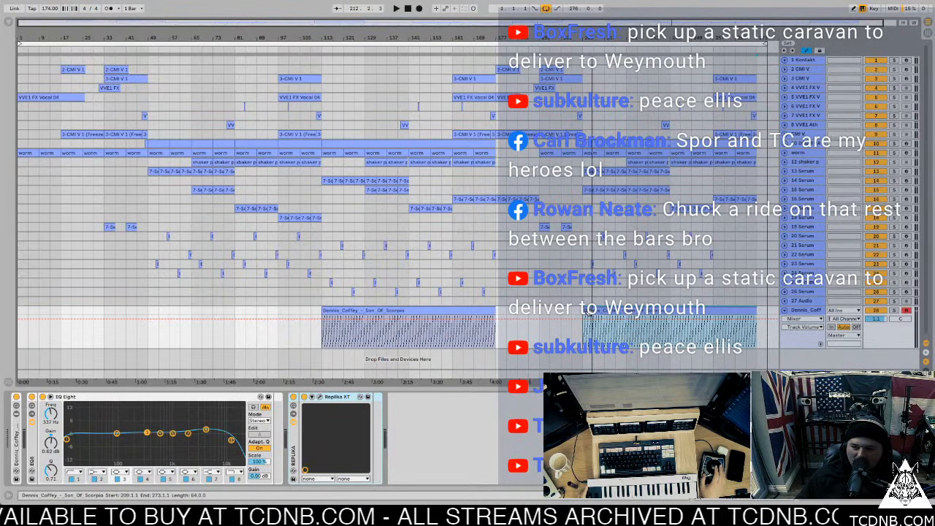
{"action": "key", "text": "space"}
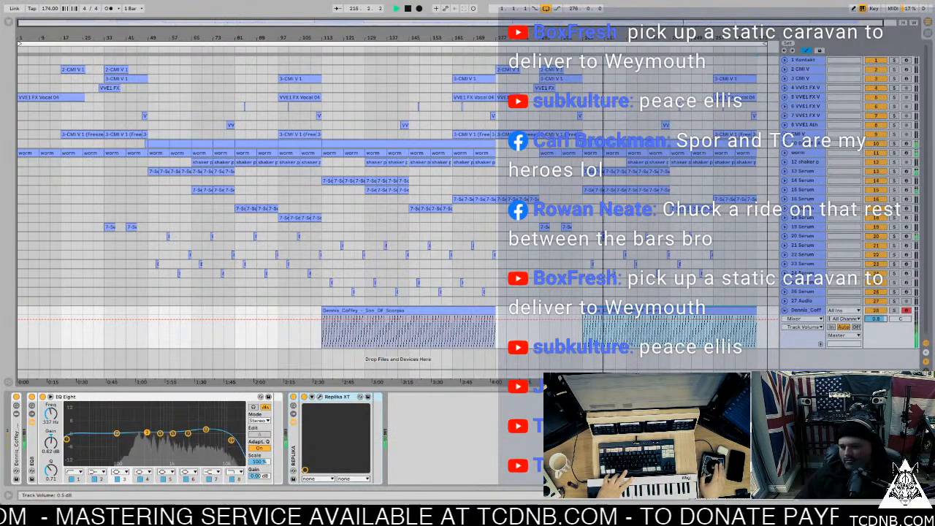
Try trimming the start of the copied break clip to bar 241, and undo the trim.
{"action": "left_click_drag", "start_coordinate": [583, 311], "coordinate": [671, 310]}
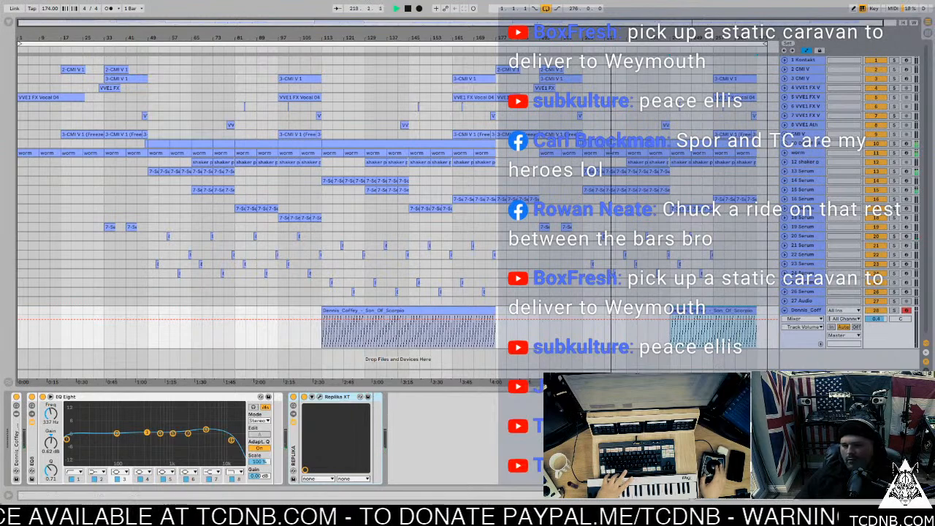
{"action": "left_click", "coordinate": [694, 325]}
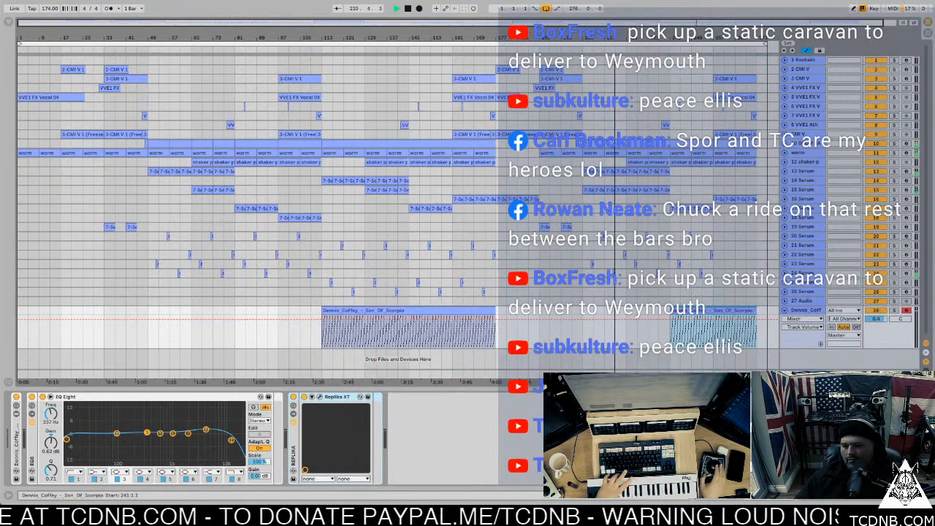
{"action": "key", "text": "ctrl+z"}
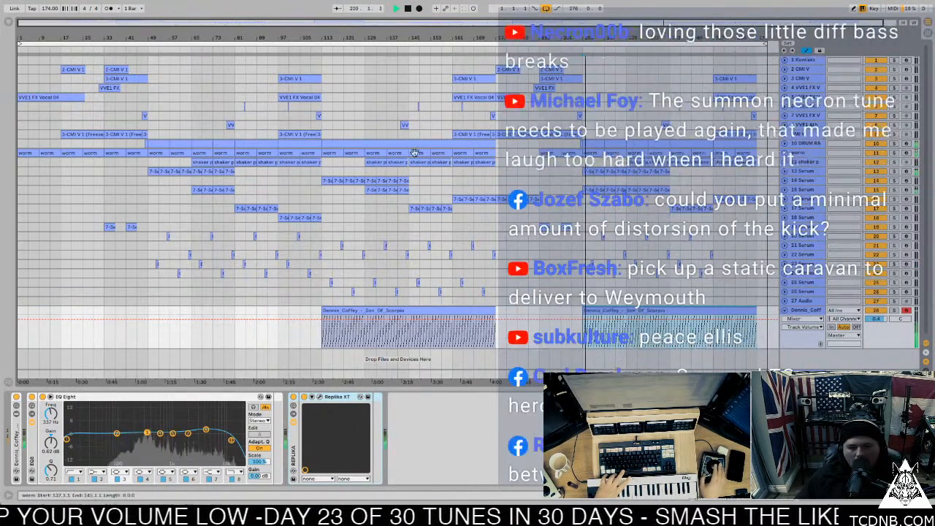
Stop playback, switch to Finder, and open the All Tracks Updated folder with its file names fully readable.
{"action": "key", "text": "space"}
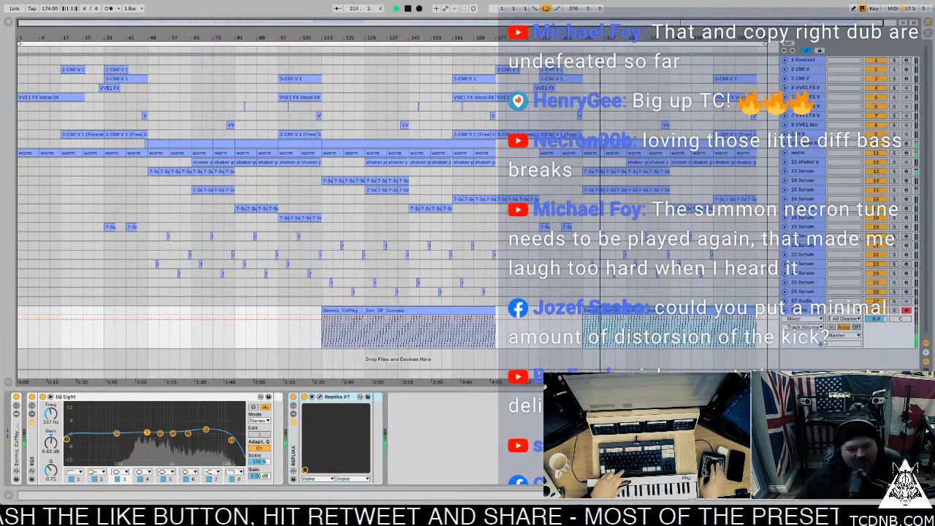
{"action": "key", "text": "super+Tab"}
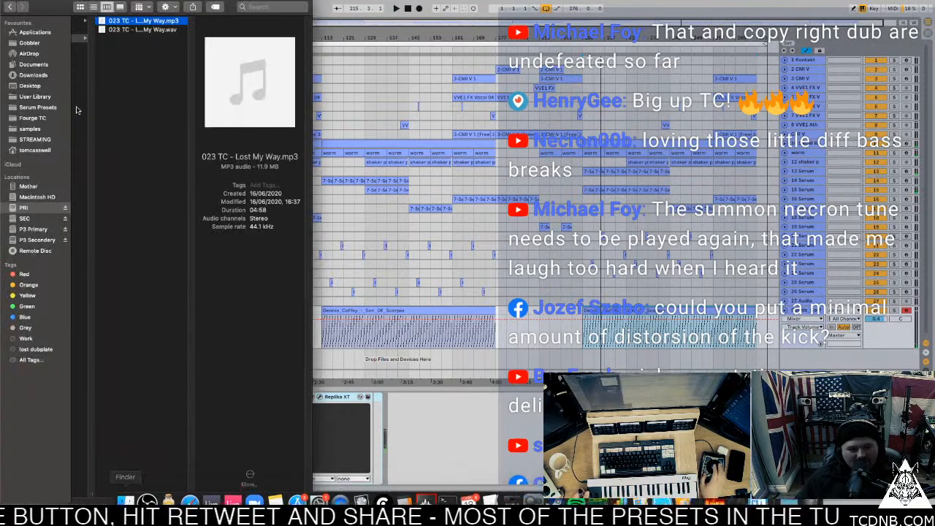
{"action": "key", "text": "Left"}
{"action": "key", "text": "Left"}
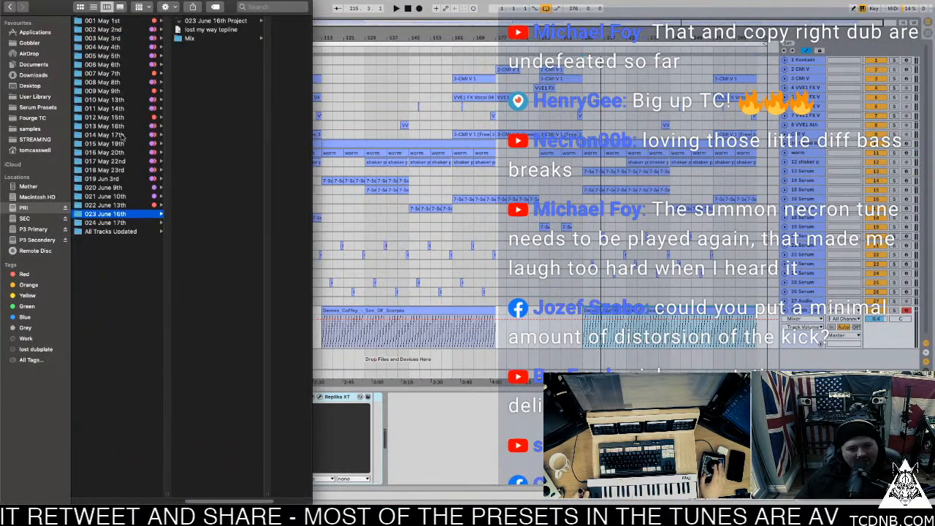
{"action": "left_click", "coordinate": [108, 231]}
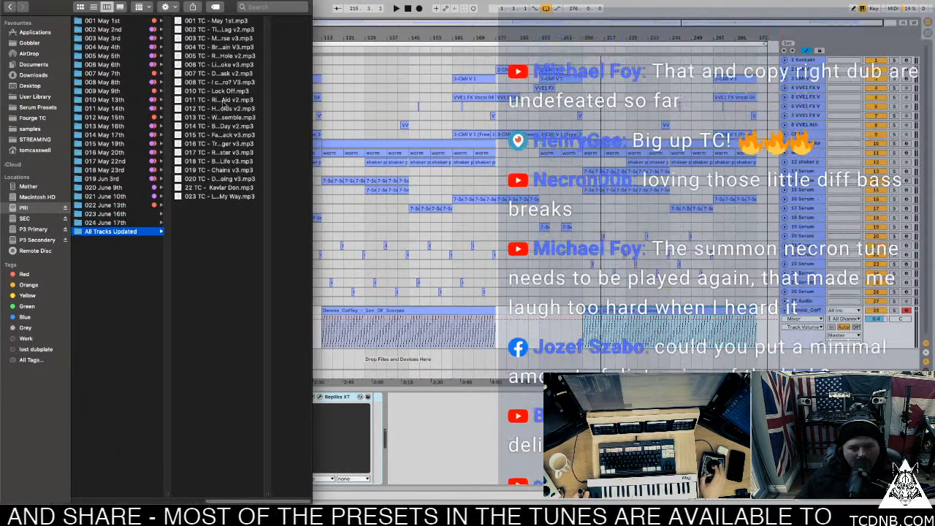
{"action": "double_click", "coordinate": [267, 496]}
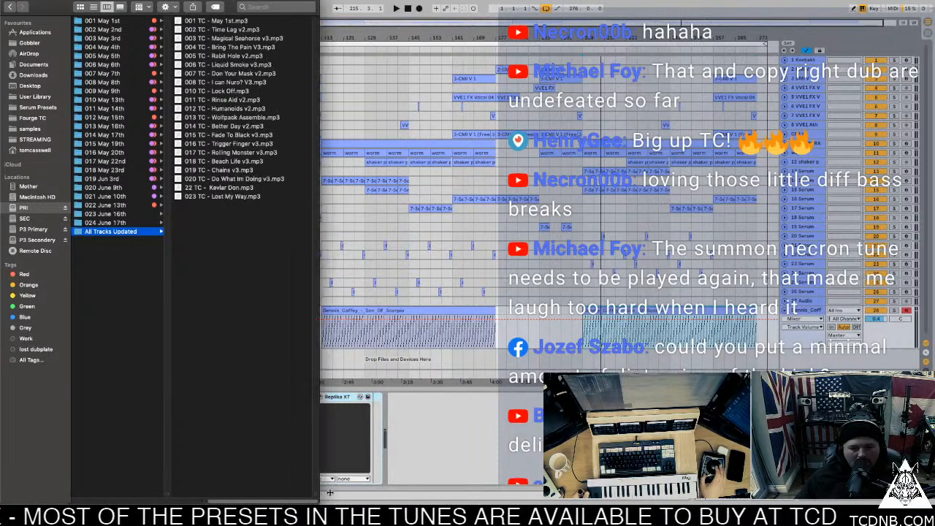
Preview 013 TC - Wolfpack Assemble.mp3, skipping past its intro, and close the preview.
{"action": "left_click", "coordinate": [212, 118]}
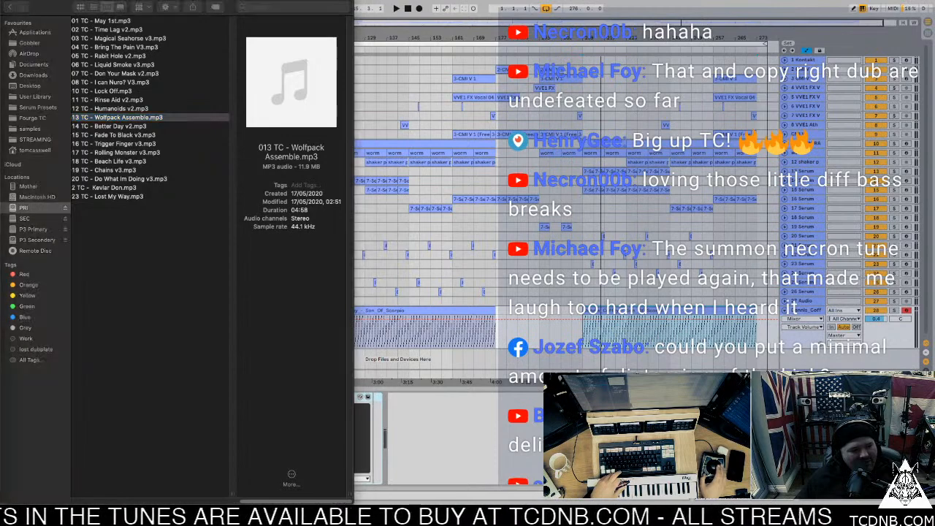
{"action": "left_click", "coordinate": [169, 247]}
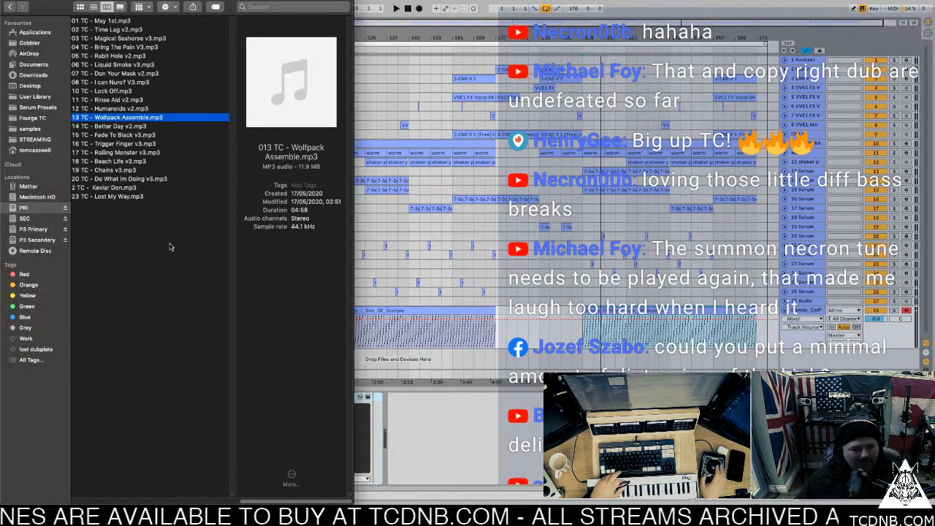
{"action": "key", "text": "space"}
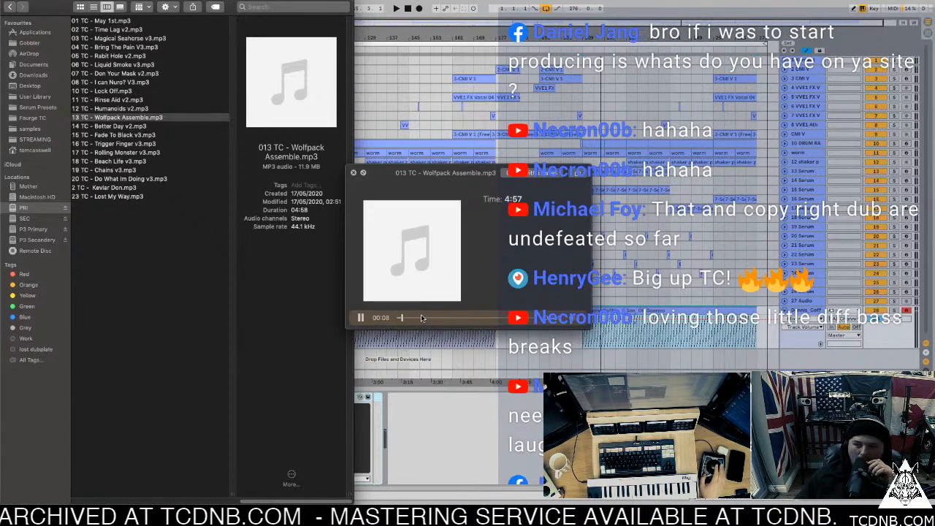
{"action": "left_click", "coordinate": [415, 319]}
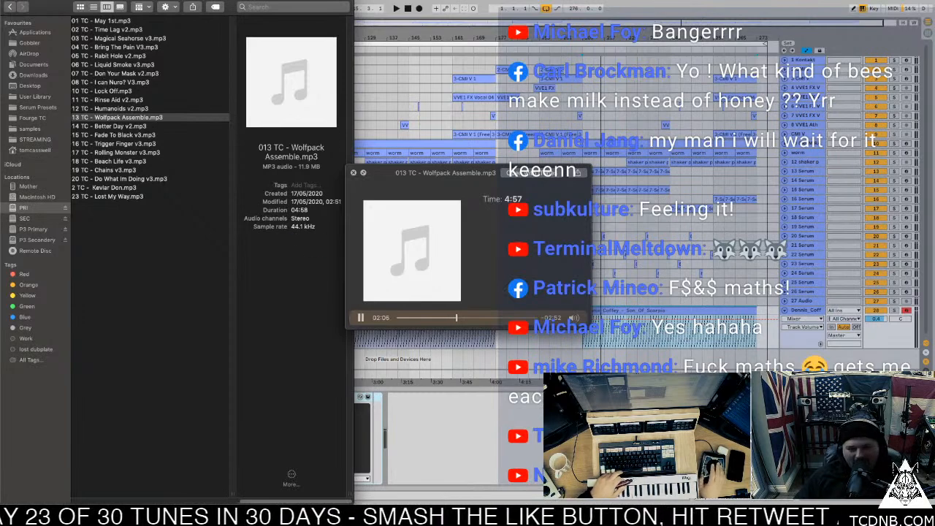
{"action": "key", "text": "space"}
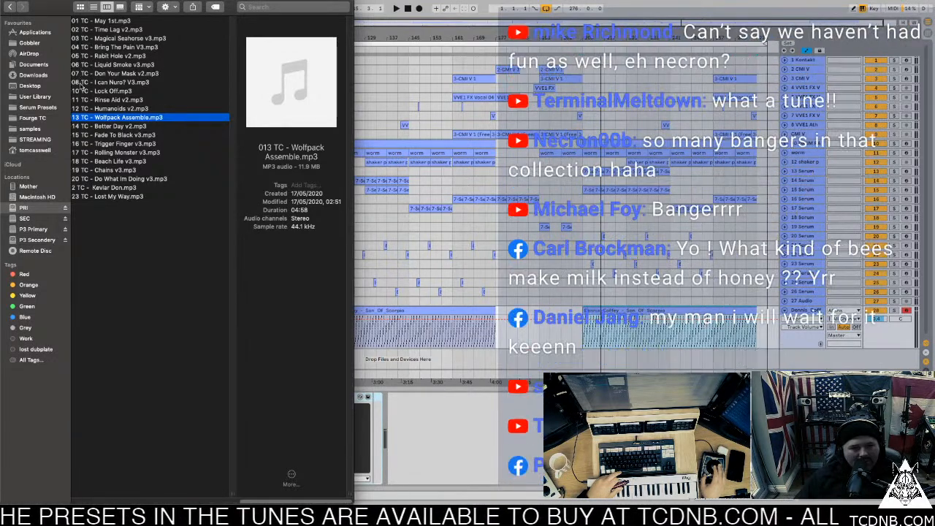
Preview 009 May 9th Wolf Pack v3.mp3 from the 009 May 9th Mix folder, skipping ahead through the track.
{"action": "left_click", "coordinate": [178, 265]}
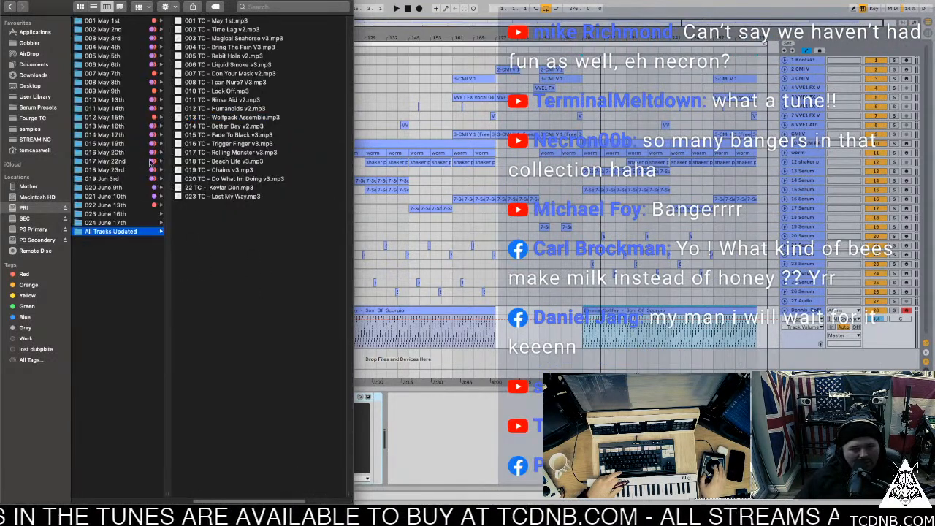
{"action": "left_click", "coordinate": [121, 91]}
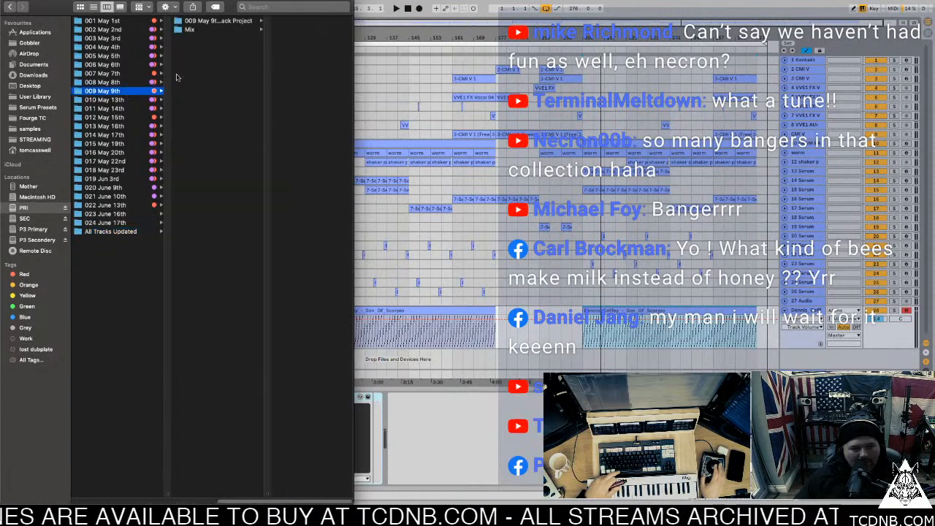
{"action": "left_click", "coordinate": [219, 29]}
{"action": "left_click", "coordinate": [299, 39]}
{"action": "key", "text": "space"}
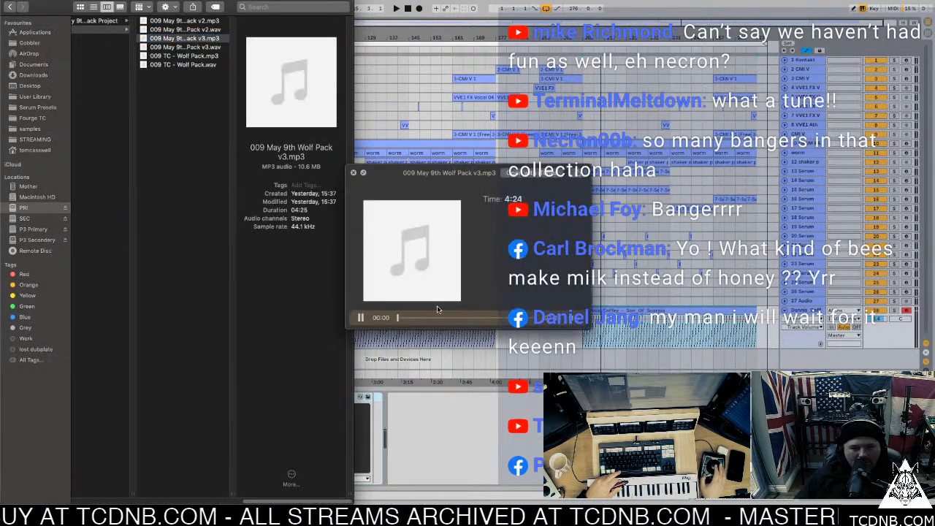
{"action": "left_click", "coordinate": [421, 318]}
{"action": "left_click", "coordinate": [426, 317]}
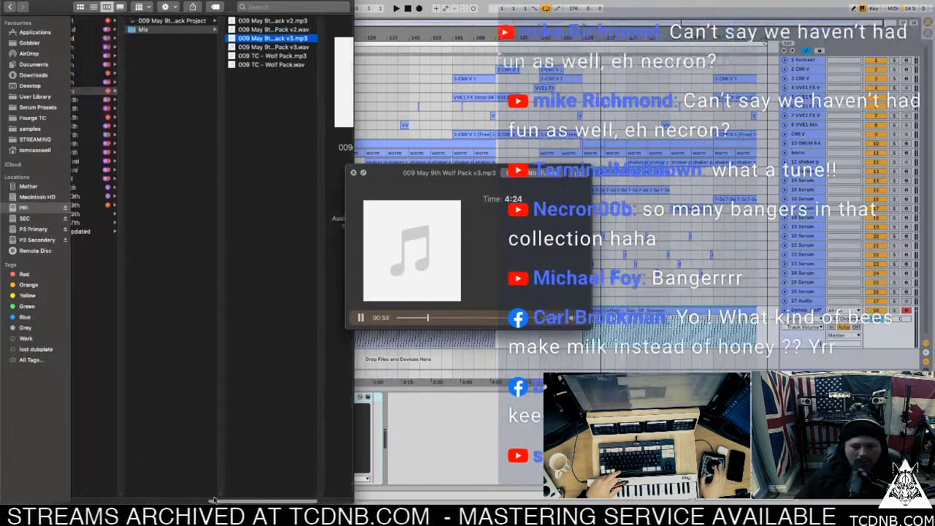
{"action": "left_click", "coordinate": [438, 318]}
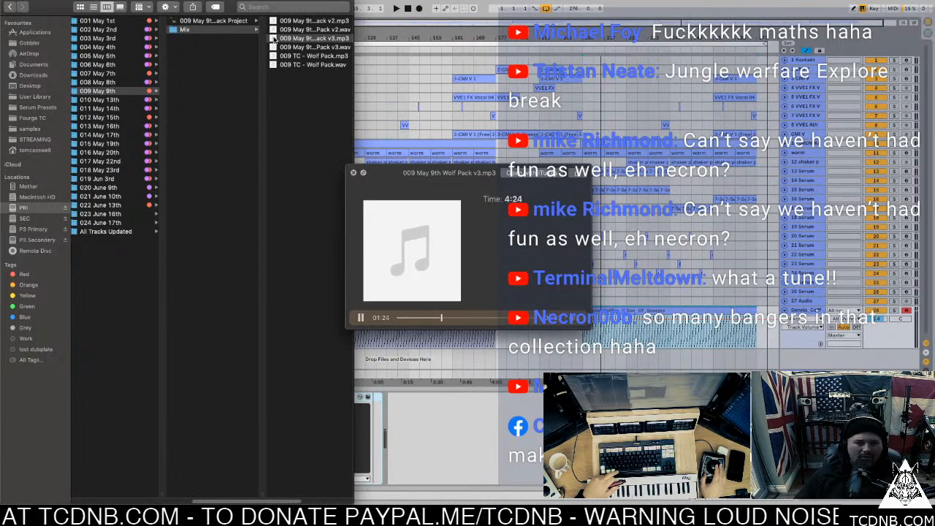
Copy 009 May 9th Wolf Pack v3.mp3 into the All Tracks Updated folder and switch back to Ableton Live.
{"action": "left_click_drag", "start_coordinate": [276, 39], "coordinate": [187, 234]}
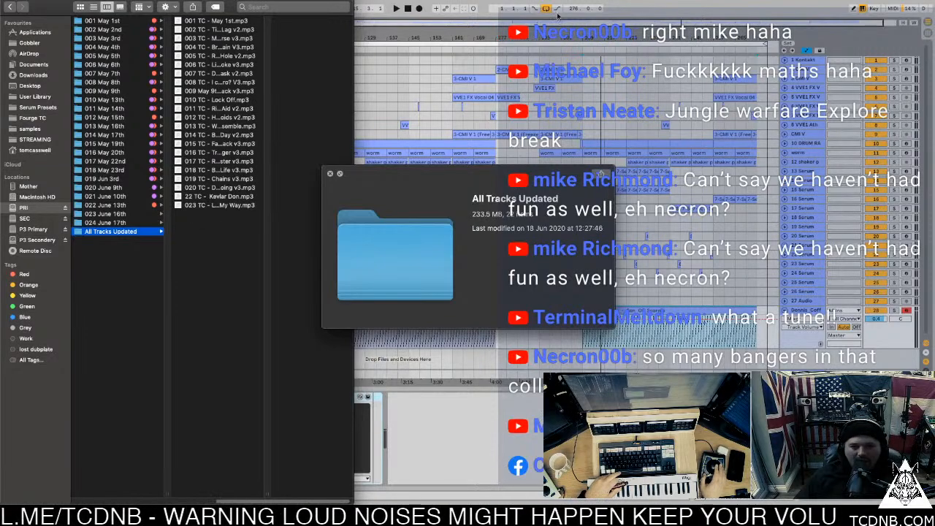
{"action": "key", "text": "super+Tab"}
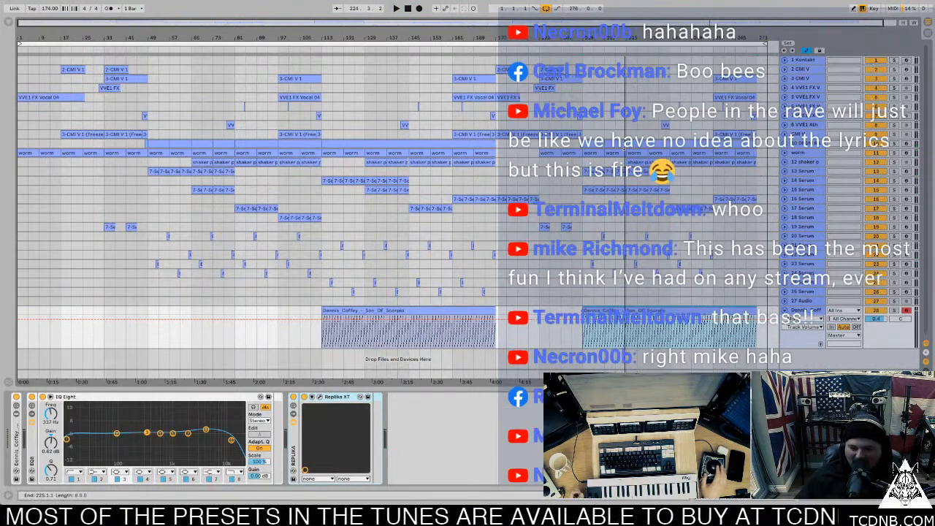
Play back part of the final drop, and audition the second drop from bar 145.
{"action": "key", "text": "space"}
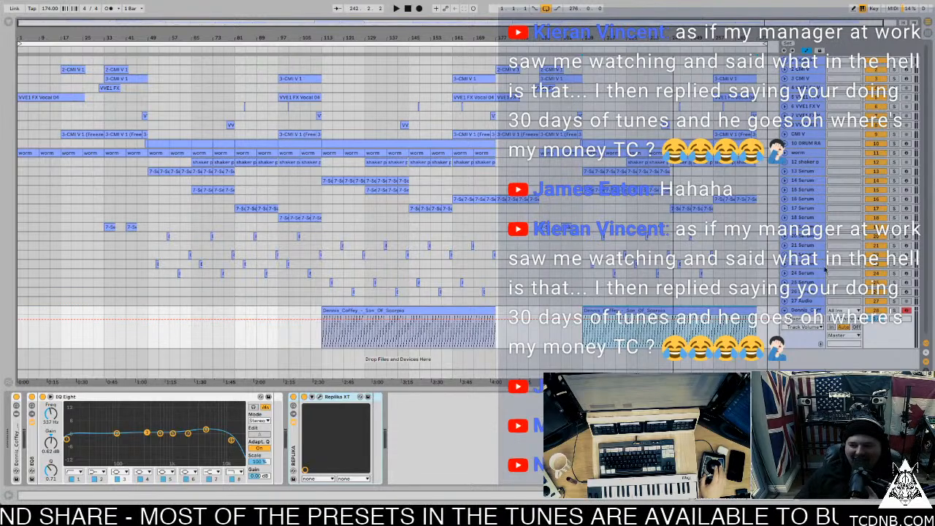
{"action": "left_click", "coordinate": [421, 182]}
{"action": "key", "text": "space"}
{"action": "left_click", "coordinate": [413, 174]}
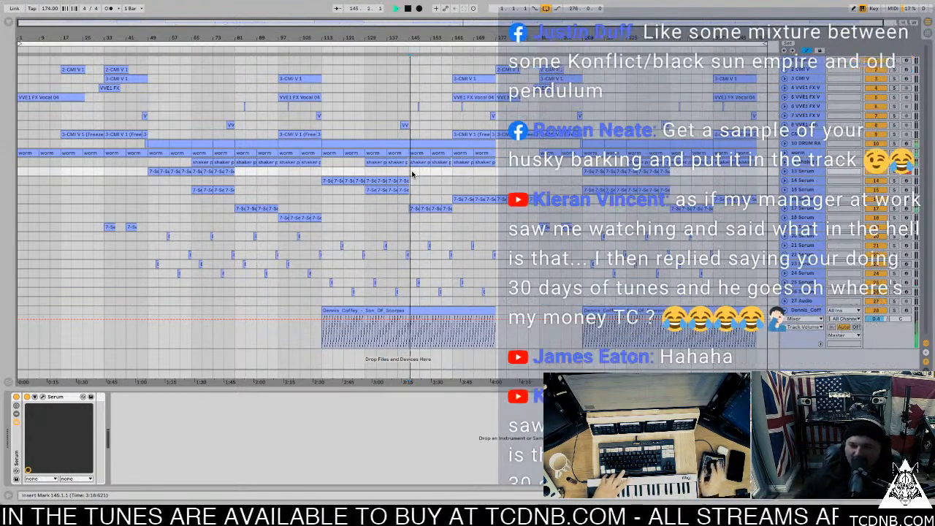
{"action": "key", "text": "space"}
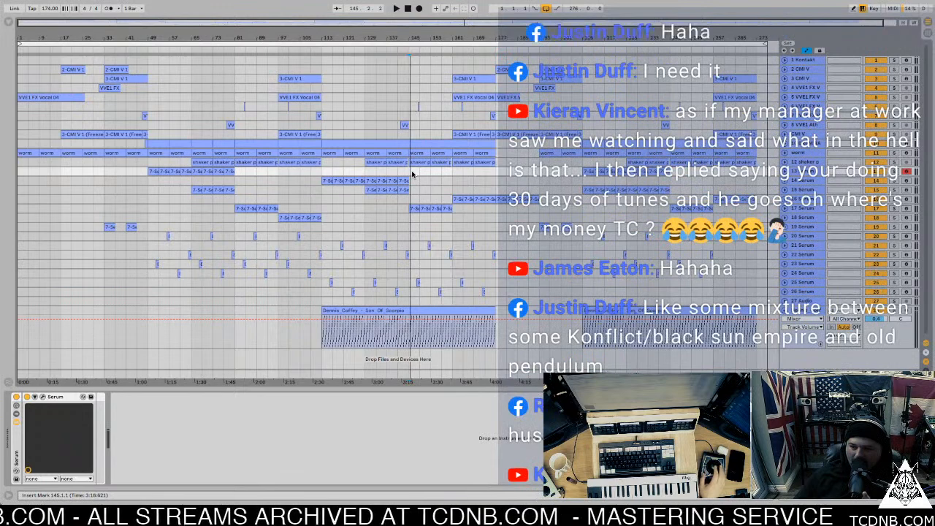
{"action": "key", "text": "space"}
{"action": "left_click", "coordinate": [588, 172]}
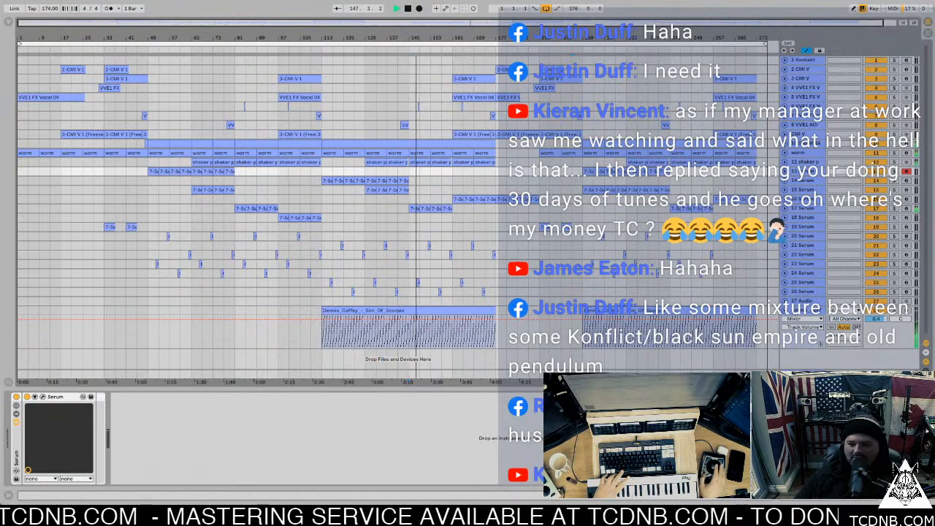
{"action": "key", "text": "space"}
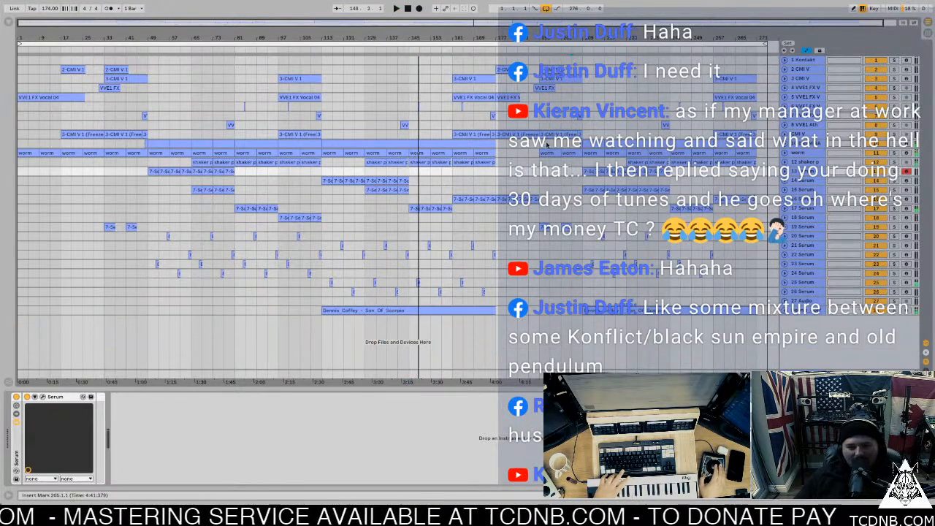
Play back the arrangement from bar 193 through the final drop.
{"action": "left_click", "coordinate": [542, 174]}
{"action": "key", "text": "space"}
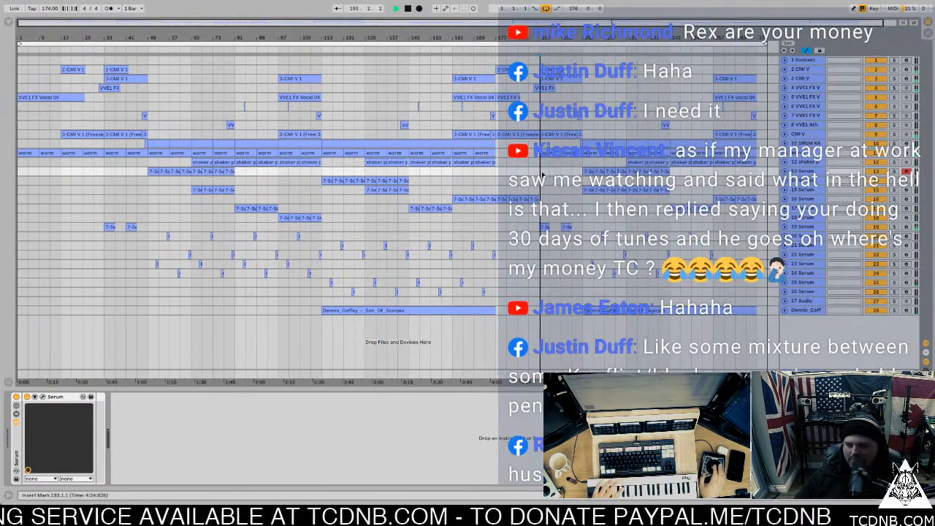
{"action": "key", "text": "space"}
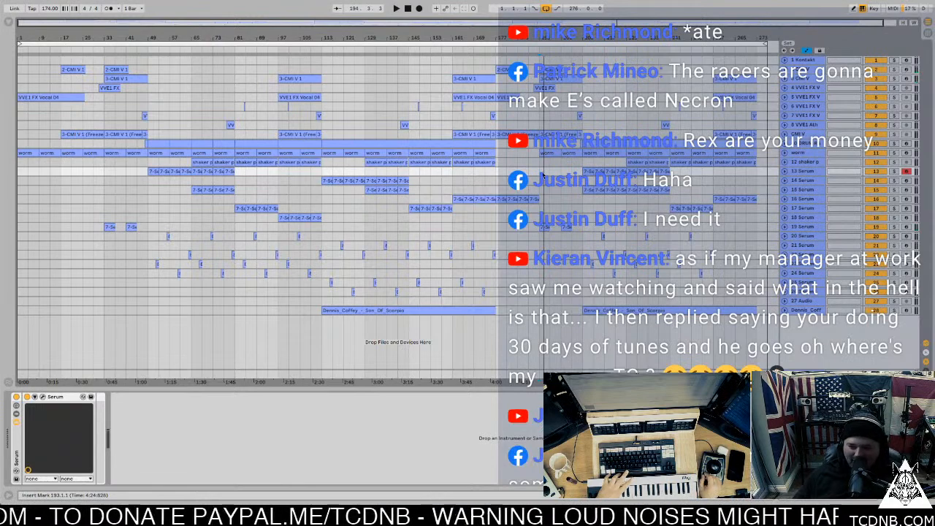
{"action": "key", "text": "space"}
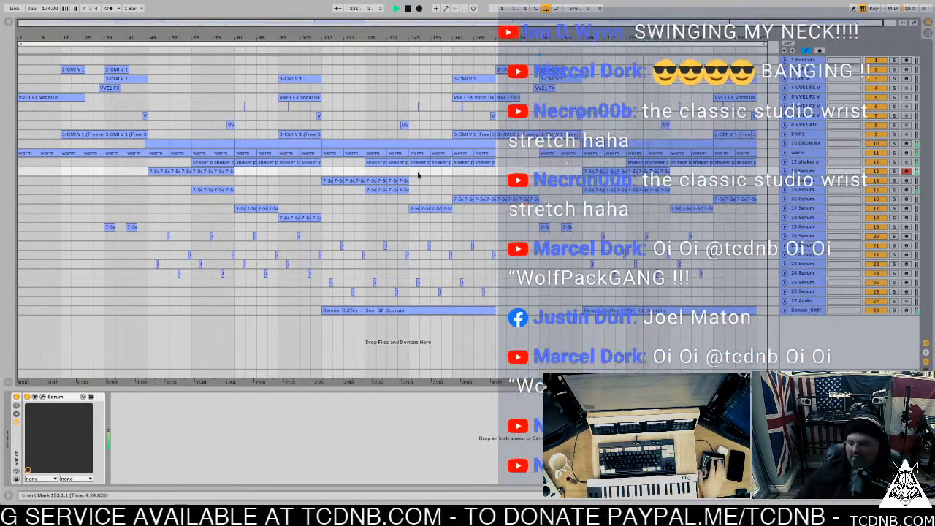
{"action": "left_click", "coordinate": [413, 208]}
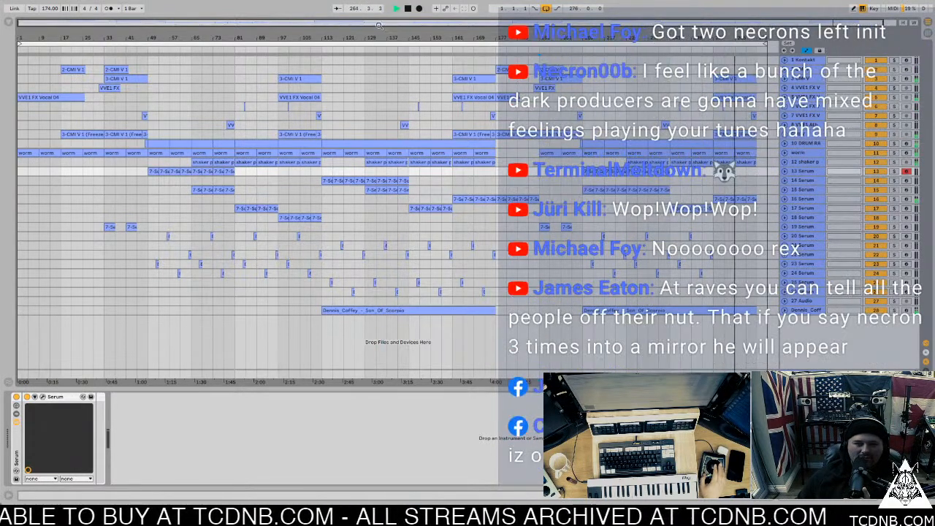
Duplicate the frozen CMI V clip at the end of the final drop into the outro from bar 273.
{"action": "left_click_drag", "start_coordinate": [379, 26], "coordinate": [395, 44]}
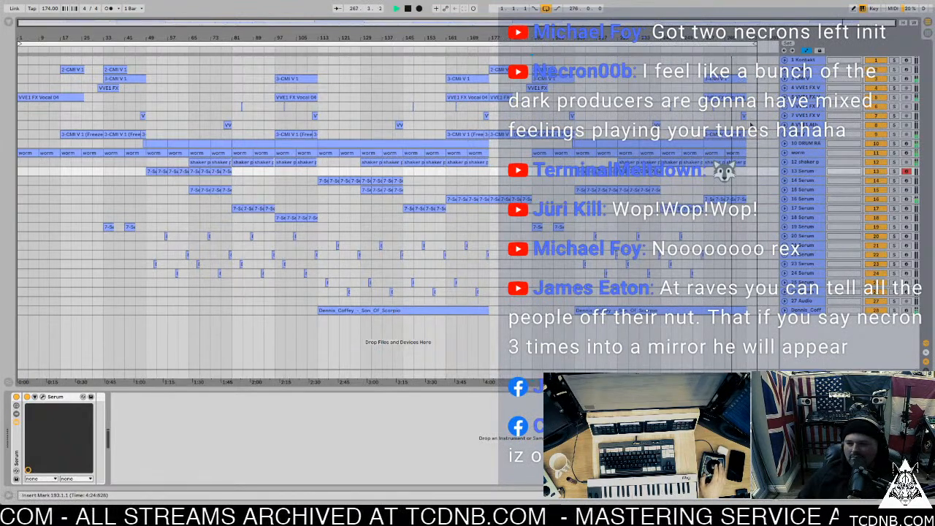
{"action": "left_click", "coordinate": [749, 138]}
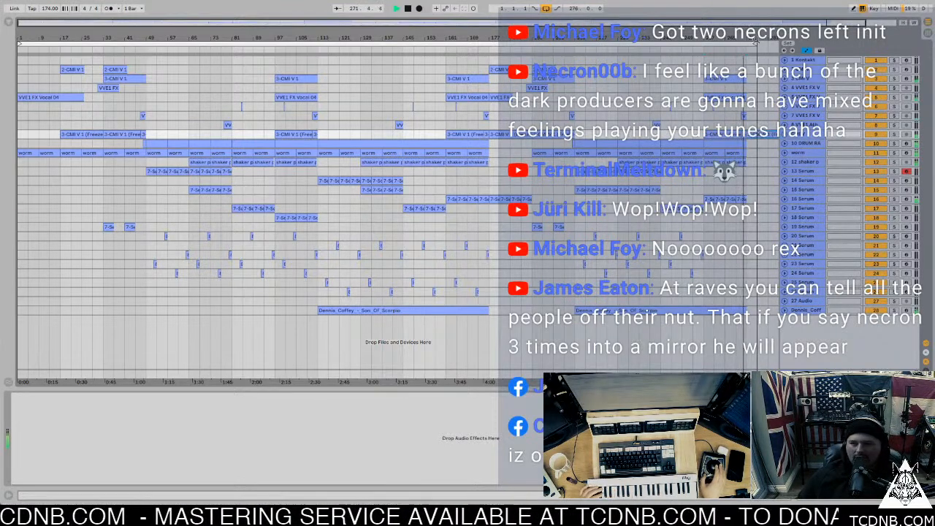
{"action": "scroll", "coordinate": [255, 212], "scroll_direction": "right", "scroll_amount": 3}
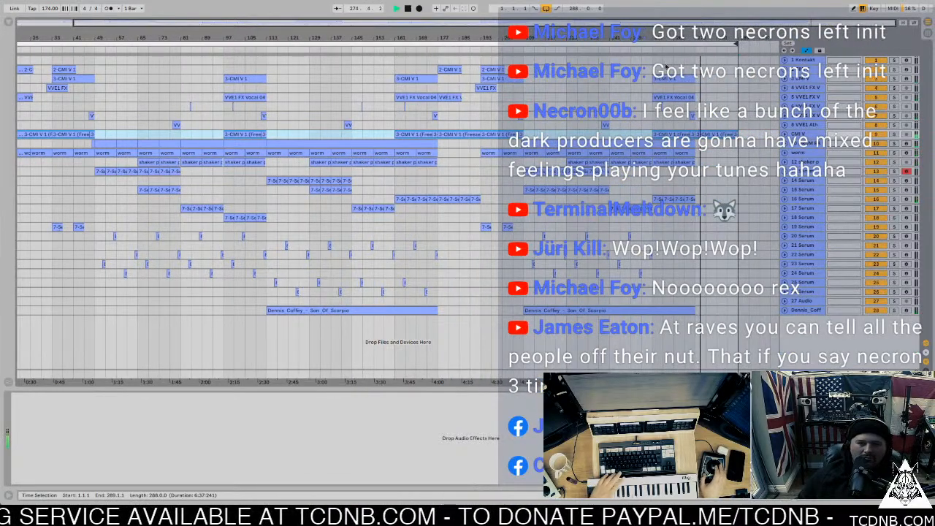
Extend the Dennis Coffey break and the worm clips into the outro after bar 273.
{"action": "left_click", "coordinate": [695, 313]}
{"action": "left_click", "coordinate": [706, 313]}
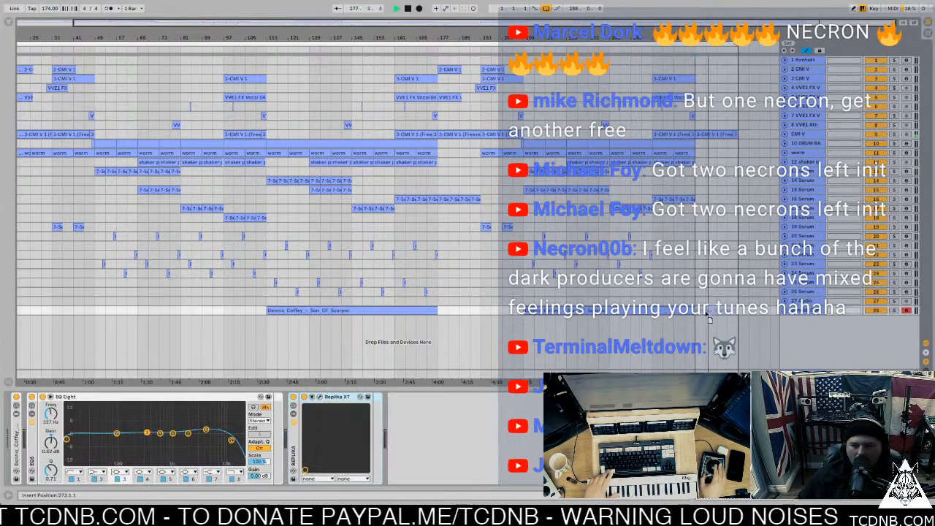
{"action": "left_click", "coordinate": [713, 317]}
{"action": "key", "text": "shift+Right"}
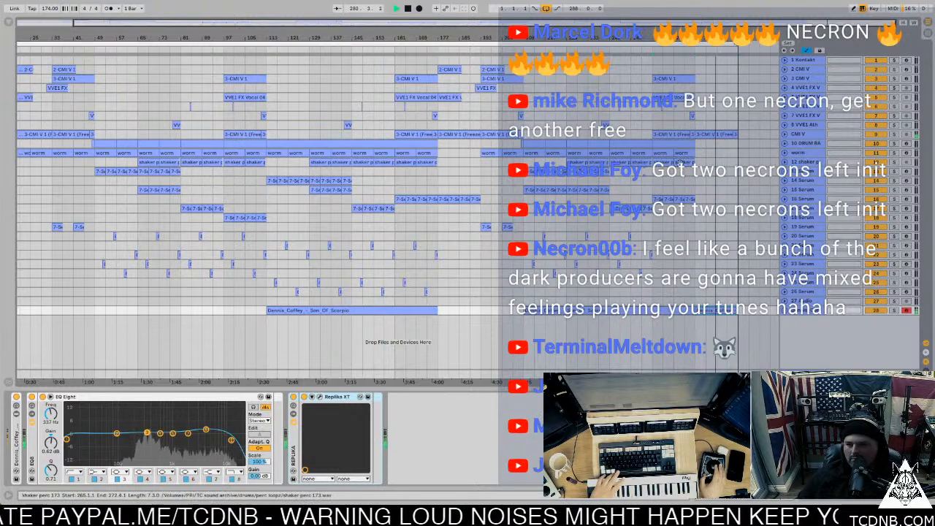
{"action": "left_click", "coordinate": [686, 153]}
{"action": "key", "text": "ctrl+d"}
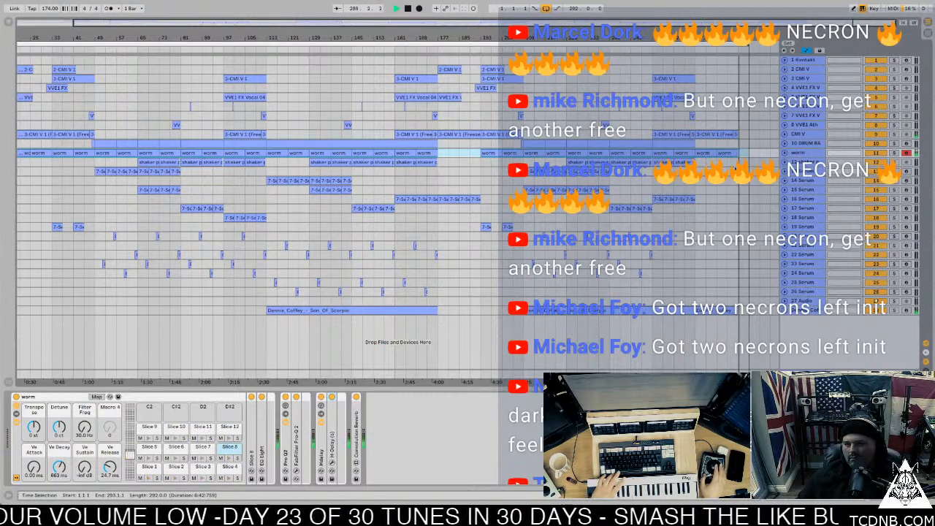
Inspect the frozen CMI V clip in the outro, close the clip details, and play back the track's ending.
{"action": "double_click", "coordinate": [737, 136]}
{"action": "key", "text": "space"}
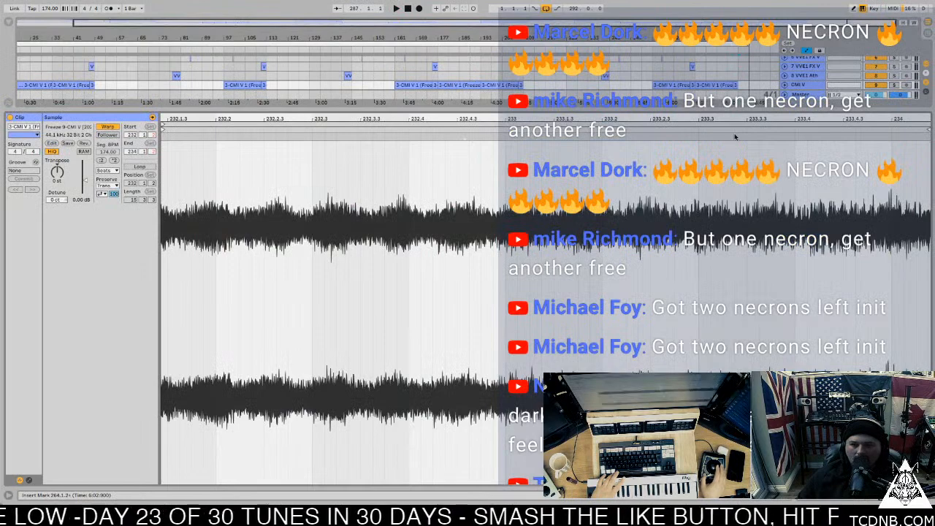
{"action": "key", "text": "ctrl+alt+l"}
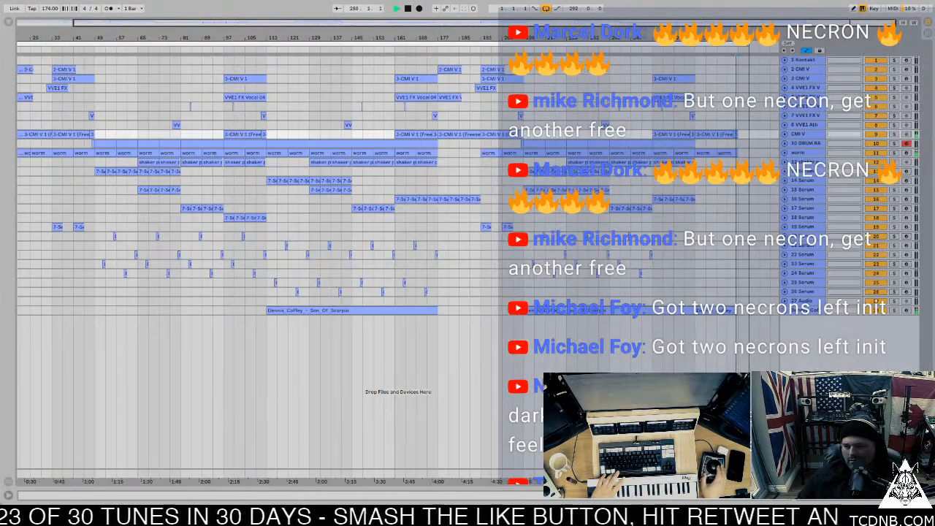
{"action": "key", "text": "space"}
Duplicate the VVE1 FX vocal clip on track 7 to the end of the outro, around bar 288.
{"action": "left_click", "coordinate": [688, 117]}
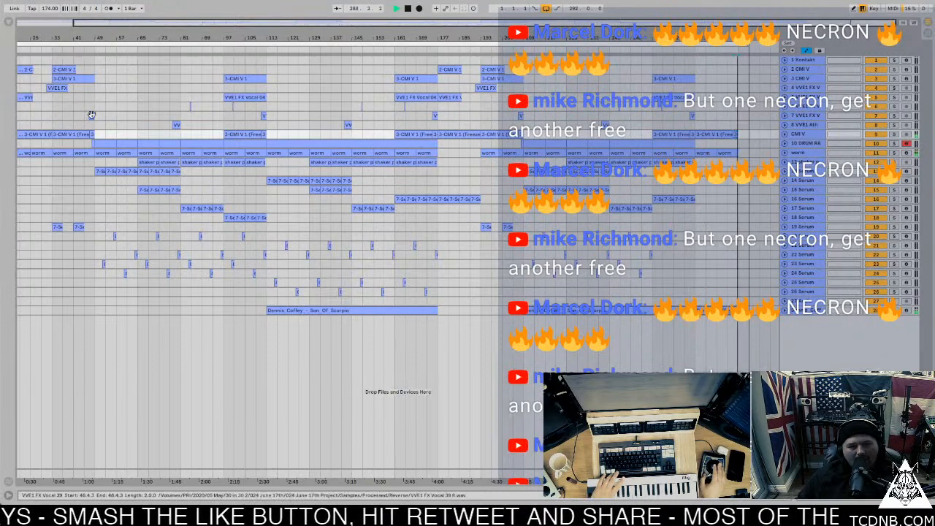
{"action": "left_click", "coordinate": [729, 116]}
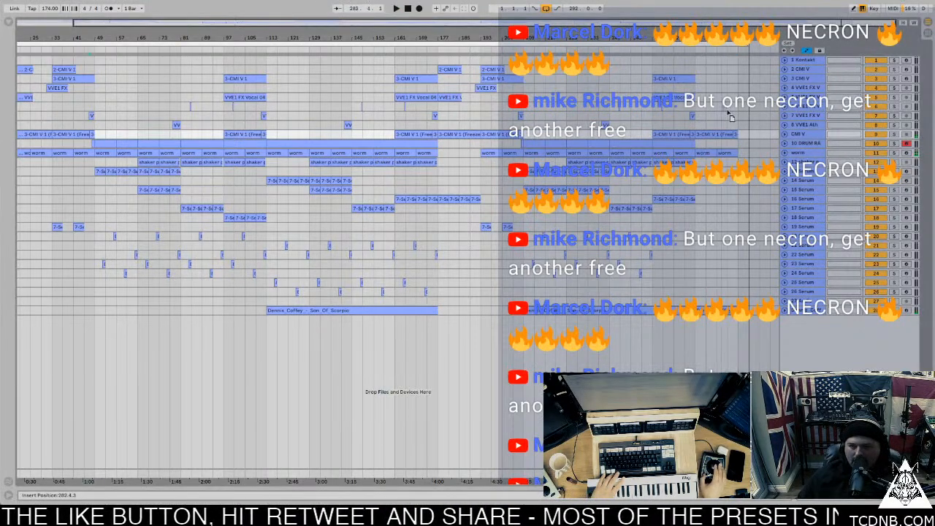
{"action": "left_click", "coordinate": [735, 115]}
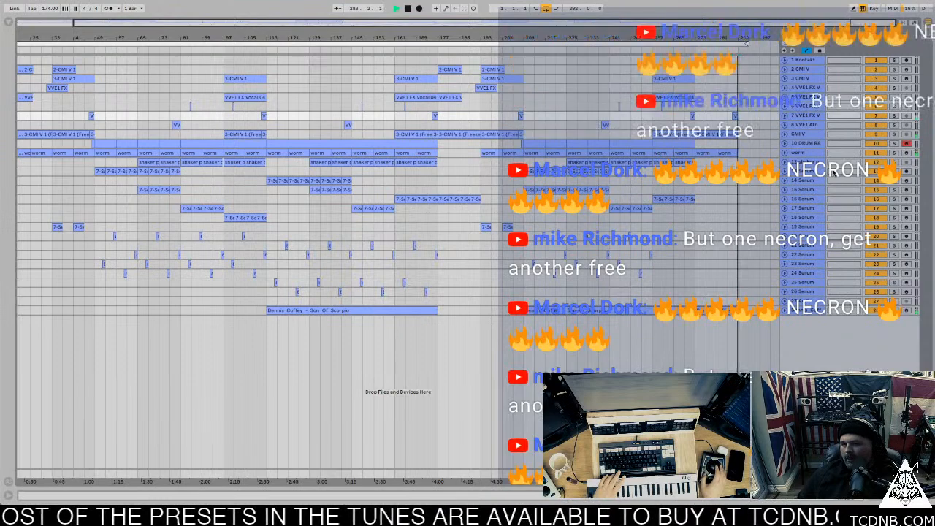
{"action": "left_click", "coordinate": [742, 143]}
{"action": "key", "text": "space"}
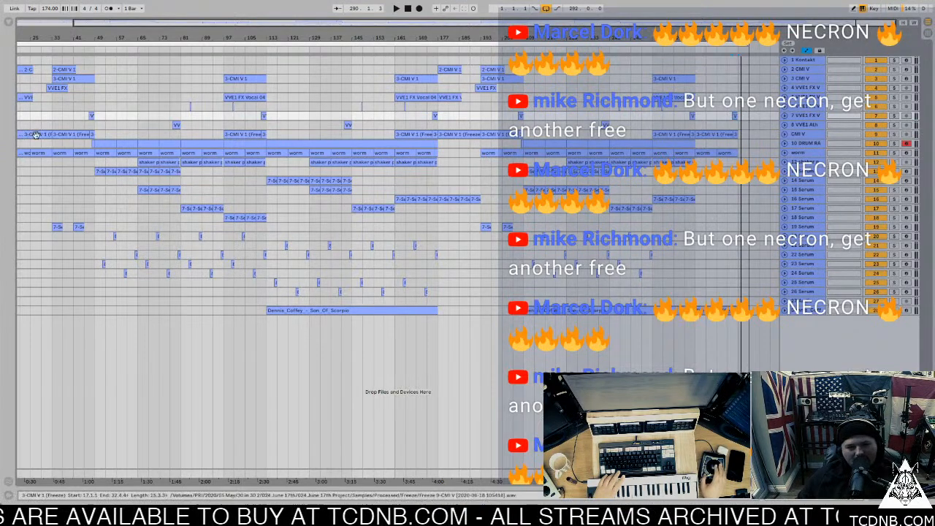
Play back the outro ending, bring the whole arrangement into view, and play the intro from bar 1.
{"action": "key", "text": "space"}
{"action": "left_click_drag", "start_coordinate": [77, 23], "coordinate": [124, 25]}
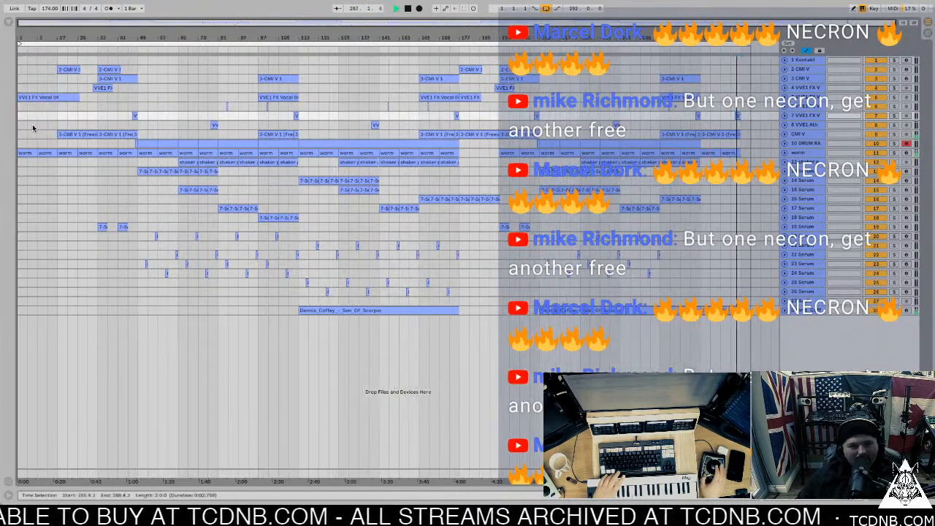
{"action": "left_click", "coordinate": [623, 194]}
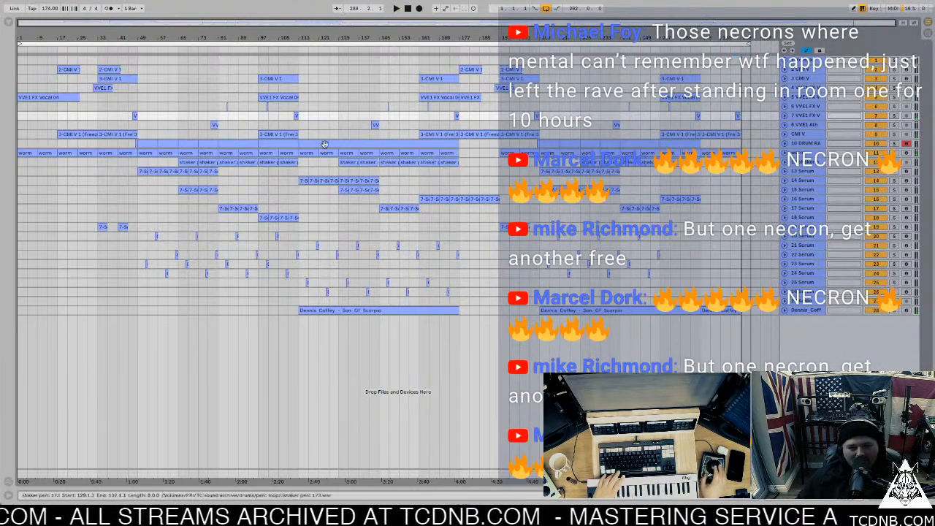
{"action": "left_click", "coordinate": [25, 95]}
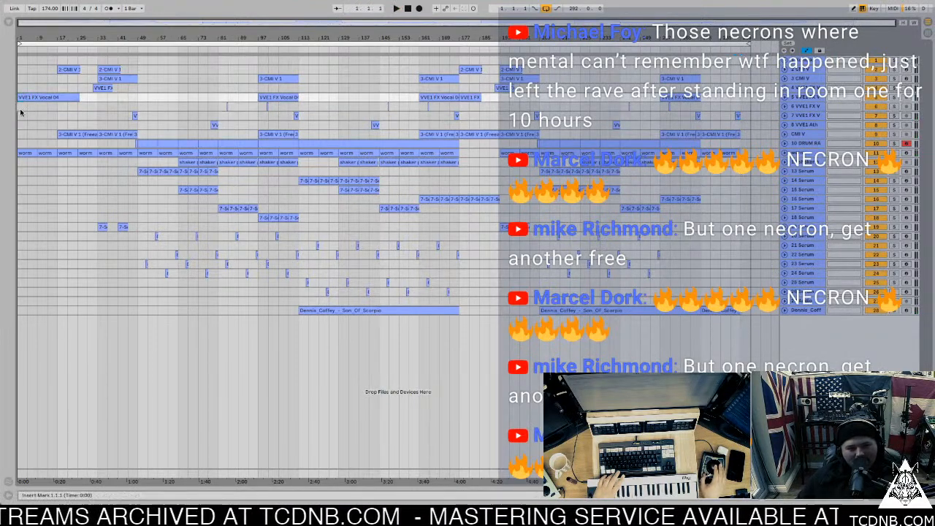
{"action": "key", "text": "space"}
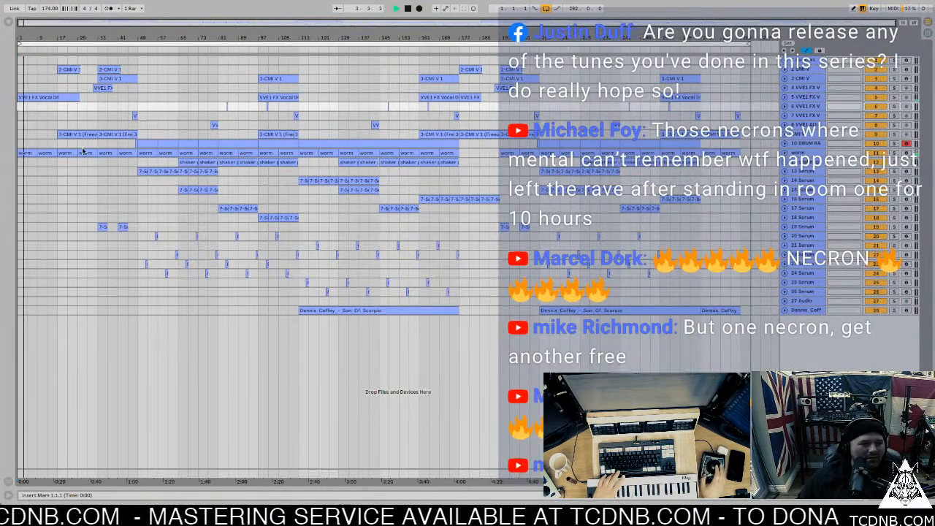
{"action": "key", "text": "space"}
Duplicate the worm track and delete the duplicate's clips from bar 17 to bar 289.
{"action": "left_click", "coordinate": [82, 150]}
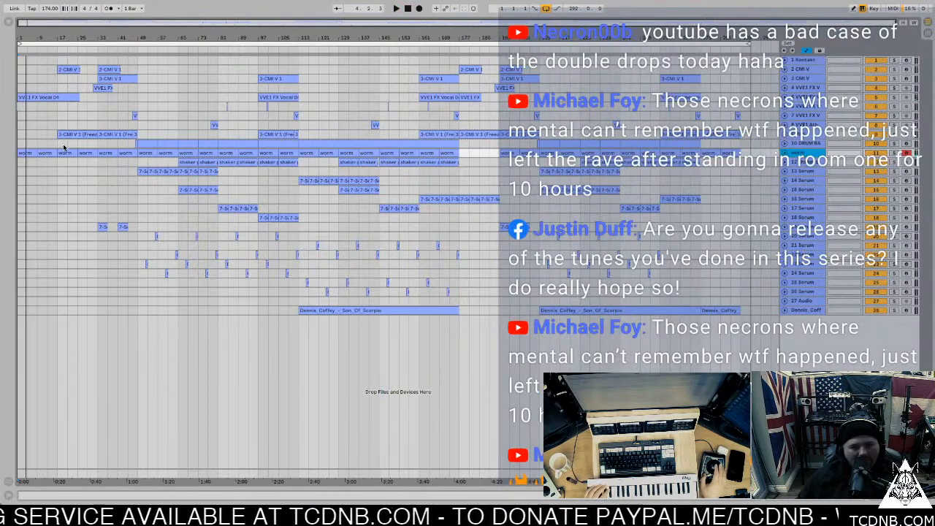
{"action": "key", "text": "ctrl+d"}
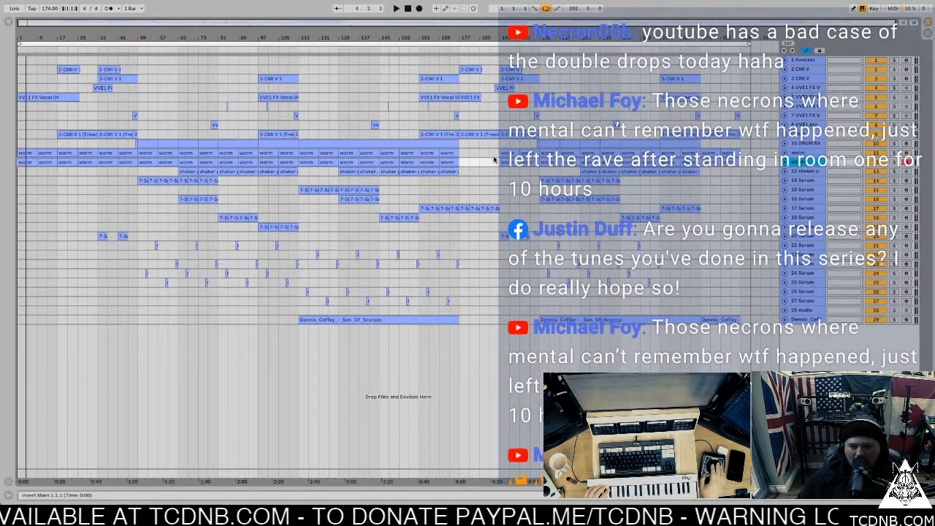
{"action": "left_click_drag", "start_coordinate": [744, 162], "coordinate": [56, 162]}
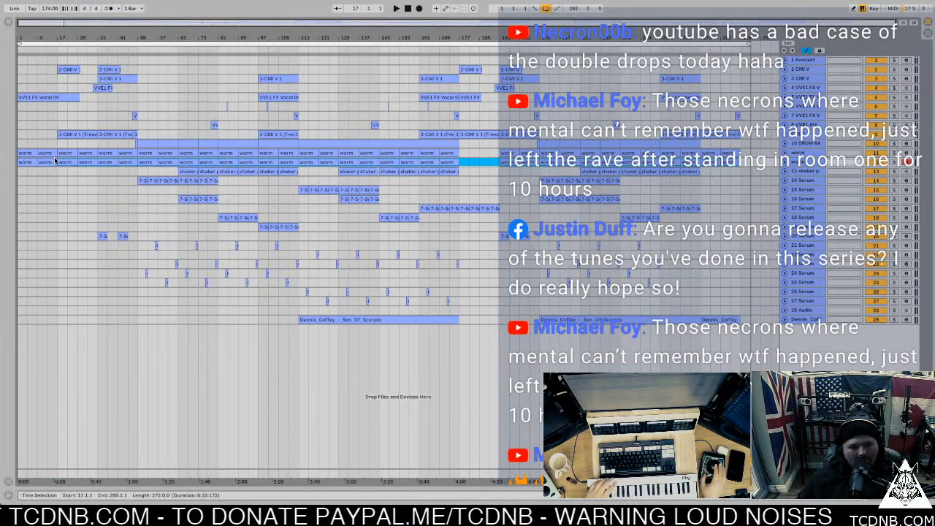
{"action": "key", "text": "Delete"}
Remove the original worm track's clips before bar 49 and extend the duplicate track's clips to fill bars 1 to 49.
{"action": "left_click", "coordinate": [65, 154]}
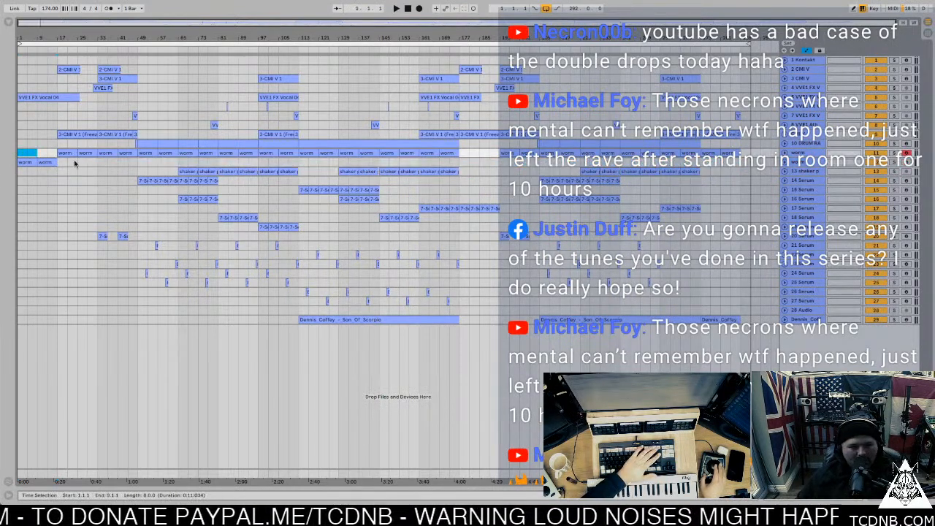
{"action": "mouse_move", "coordinate": [65, 155]}
{"action": "left_mouse_down"}
{"action": "mouse_move", "coordinate": [66, 162]}
{"action": "mouse_move", "coordinate": [112, 162]}
{"action": "left_mouse_up"}
{"action": "left_click", "coordinate": [110, 161]}
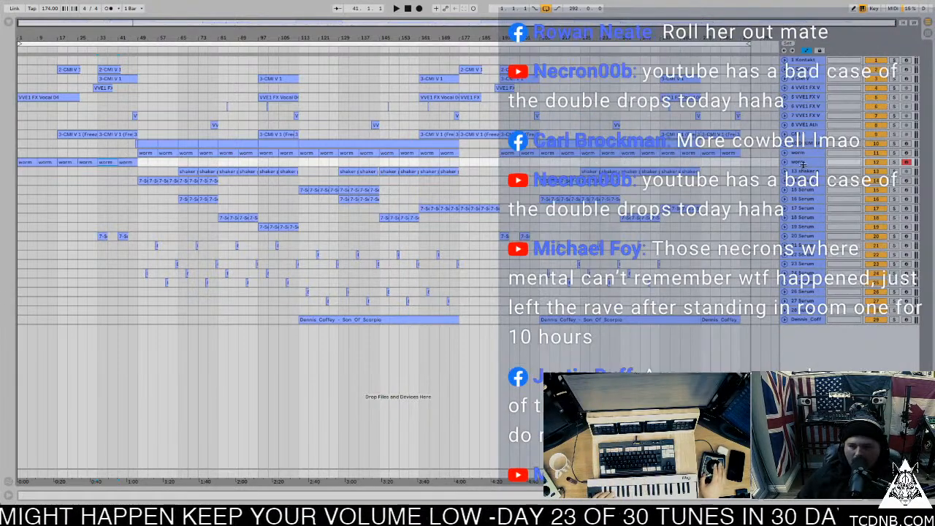
Show the duplicate worm track's devices, inspect its Convolution Reverb and H-Delay, and start playback.
{"action": "key", "text": "shift+Tab"}
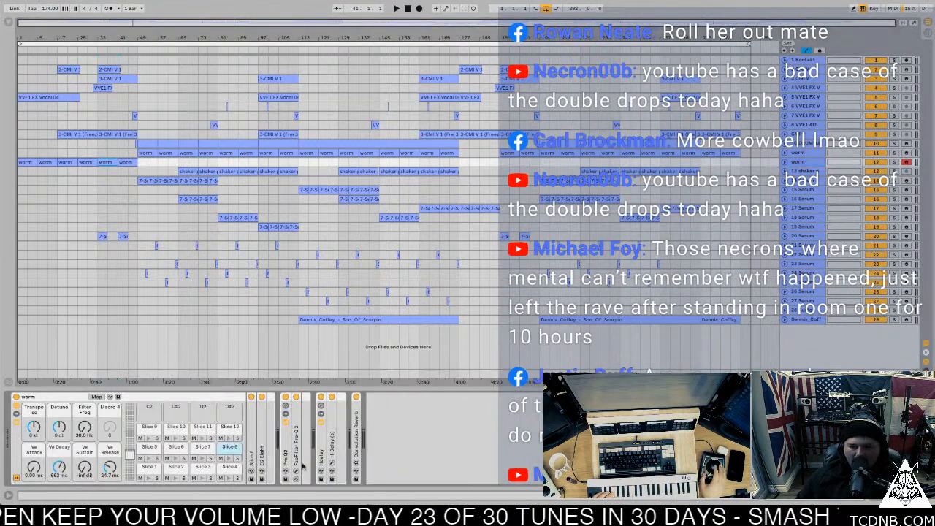
{"action": "double_click", "coordinate": [360, 439]}
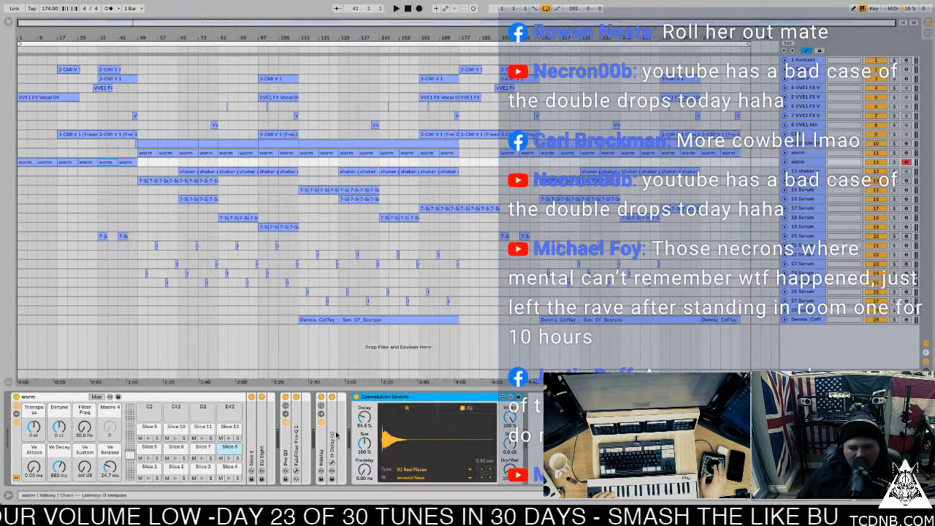
{"action": "double_click", "coordinate": [331, 427]}
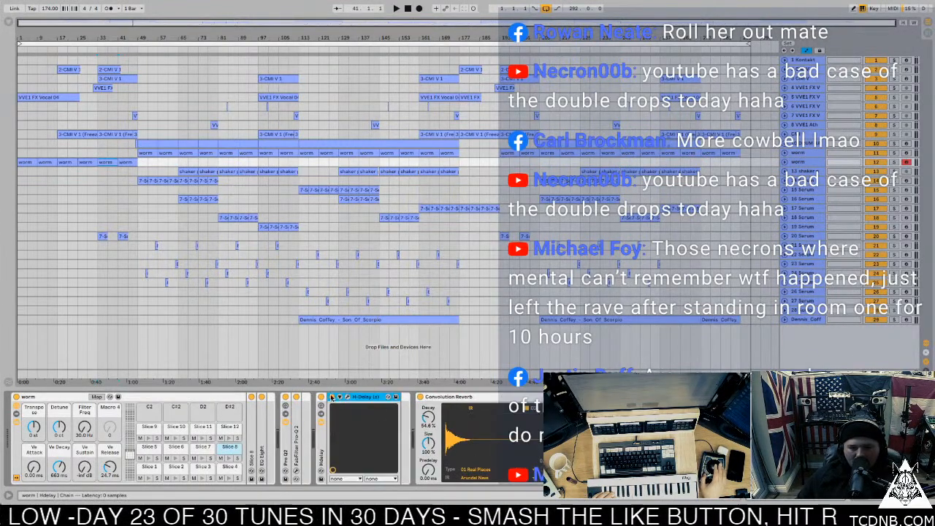
{"action": "key", "text": "space"}
{"action": "double_click", "coordinate": [330, 398]}
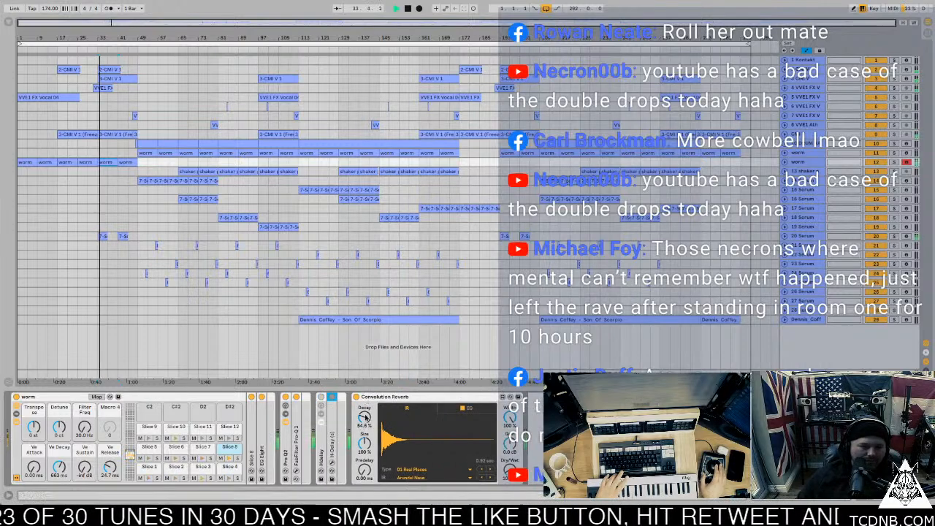
Play from the intro, add the EQ8 HP LP rack to the frozen CMI V track, and set its HP to 2.75 kHz.
{"action": "left_click", "coordinate": [25, 149]}
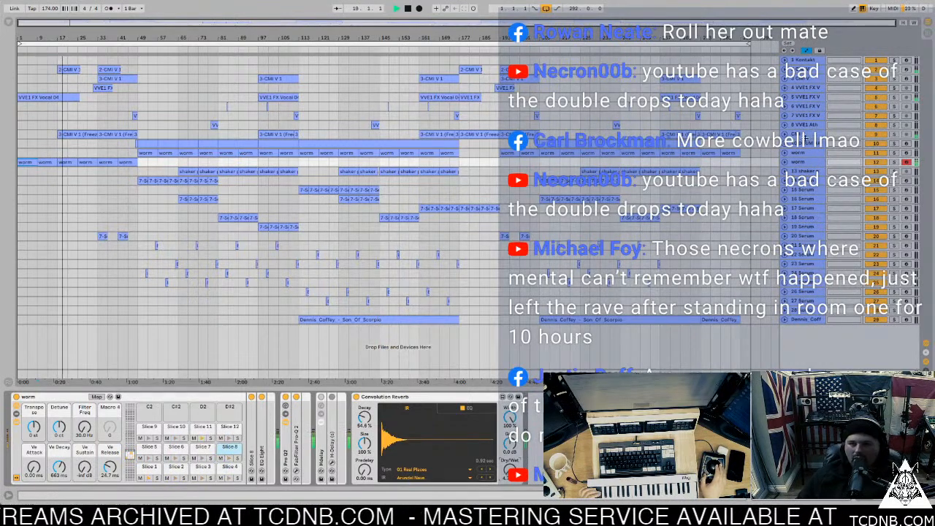
{"action": "left_click", "coordinate": [808, 135]}
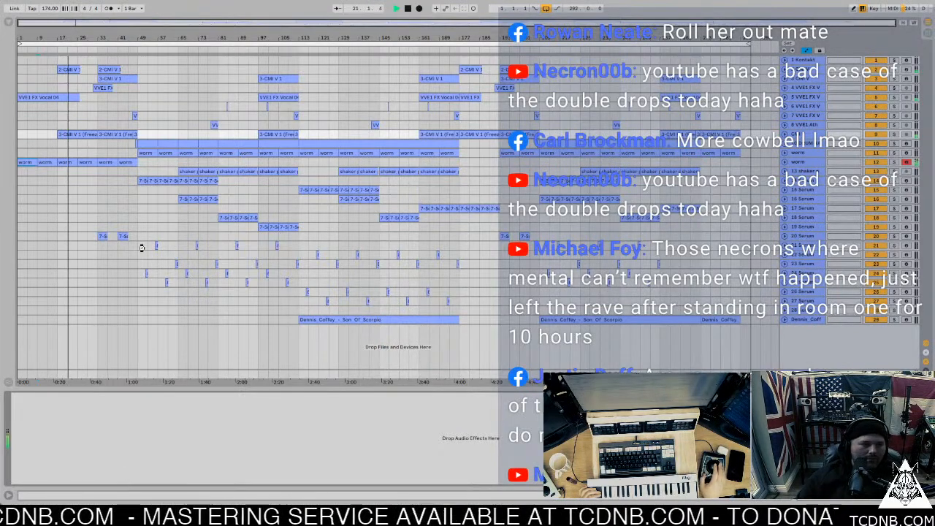
{"action": "left_click", "coordinate": [87, 162]}
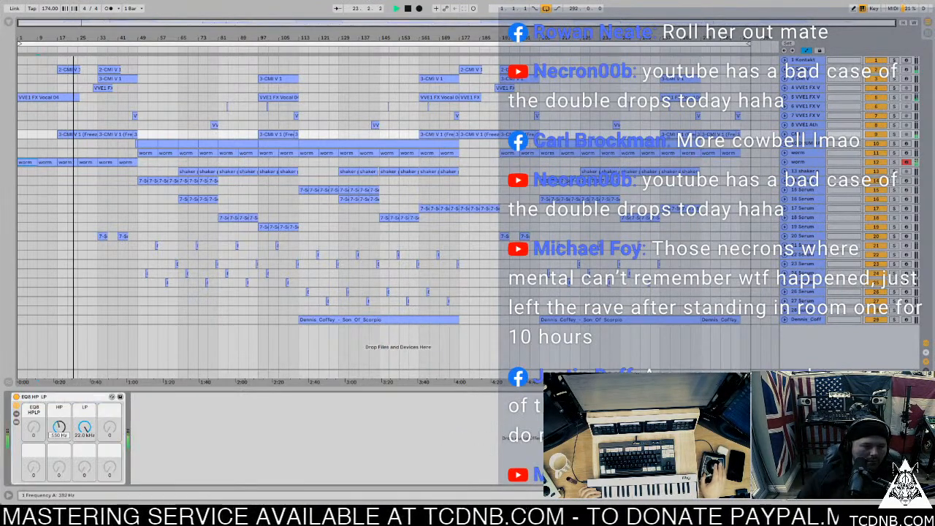
{"action": "mouse_move", "coordinate": [59, 428]}
{"action": "left_mouse_down"}
{"action": "mouse_move", "coordinate": [59, 443]}
{"action": "mouse_move", "coordinate": [59, 435]}
{"action": "left_mouse_up"}
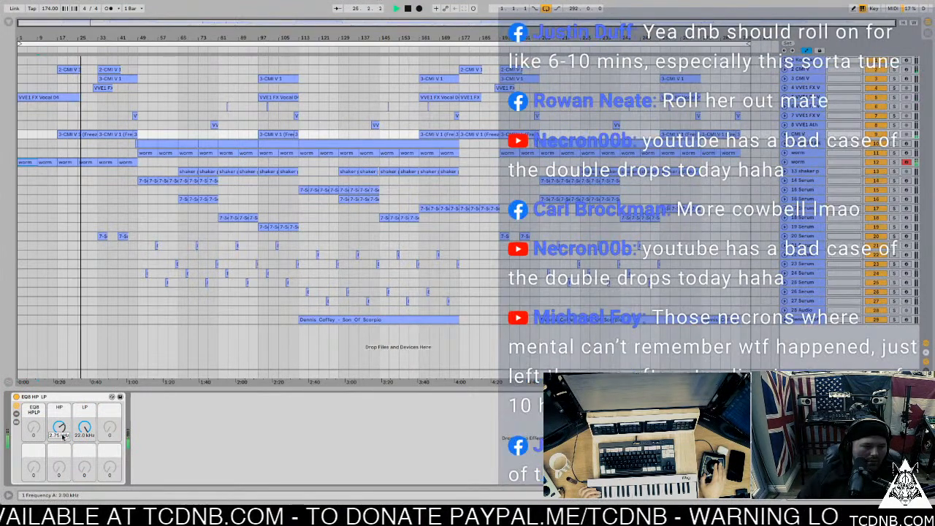
Automate the frozen CMI V track's HP from 2.75 kHz down to 30 Hz across bars 17 to 33, and check track 3's volume lane.
{"action": "left_click", "coordinate": [785, 135]}
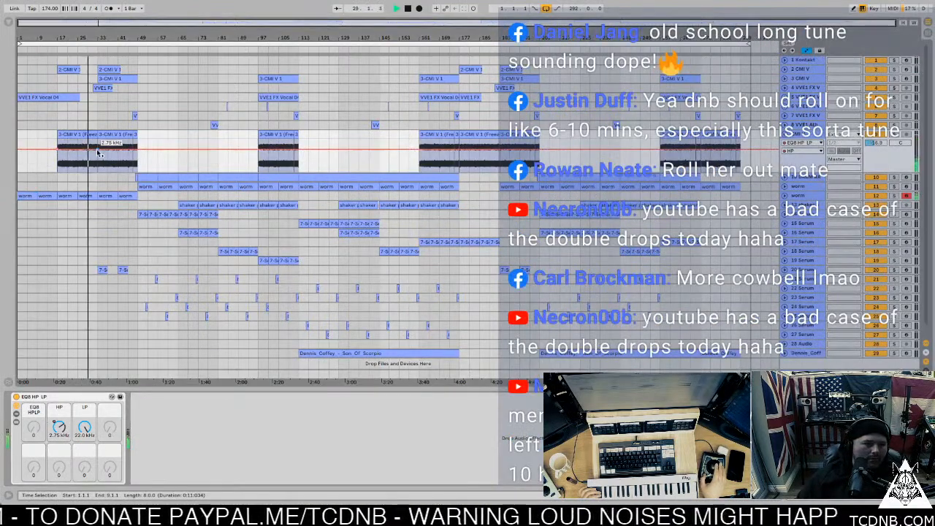
{"action": "left_click_drag", "start_coordinate": [98, 151], "coordinate": [95, 173]}
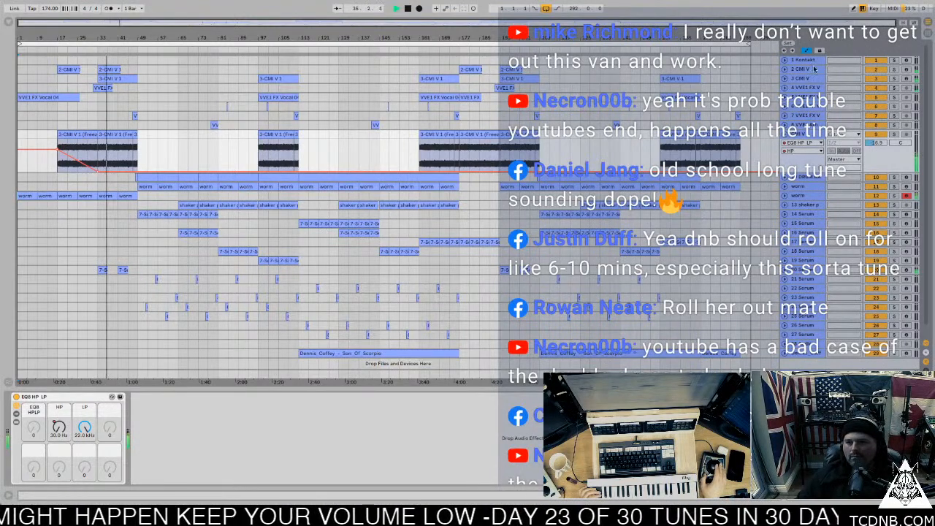
{"action": "left_click", "coordinate": [787, 79]}
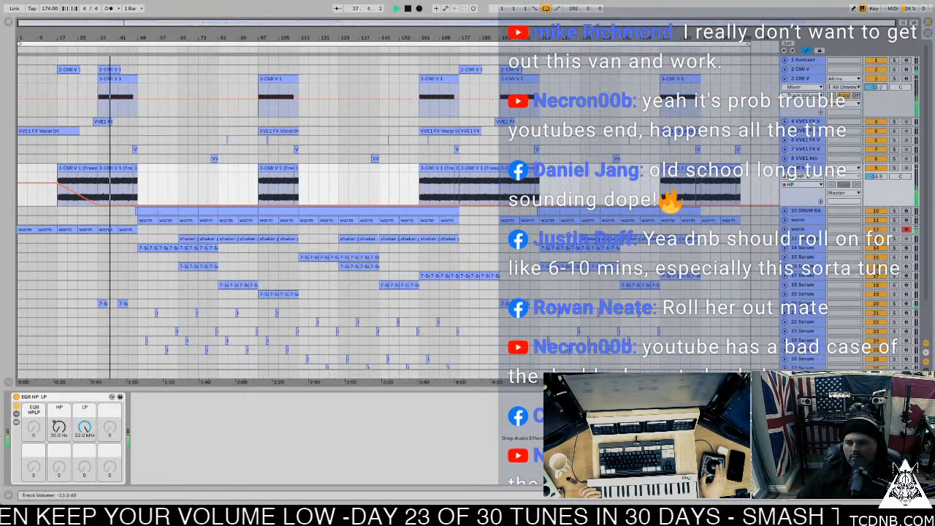
{"action": "left_click", "coordinate": [786, 78]}
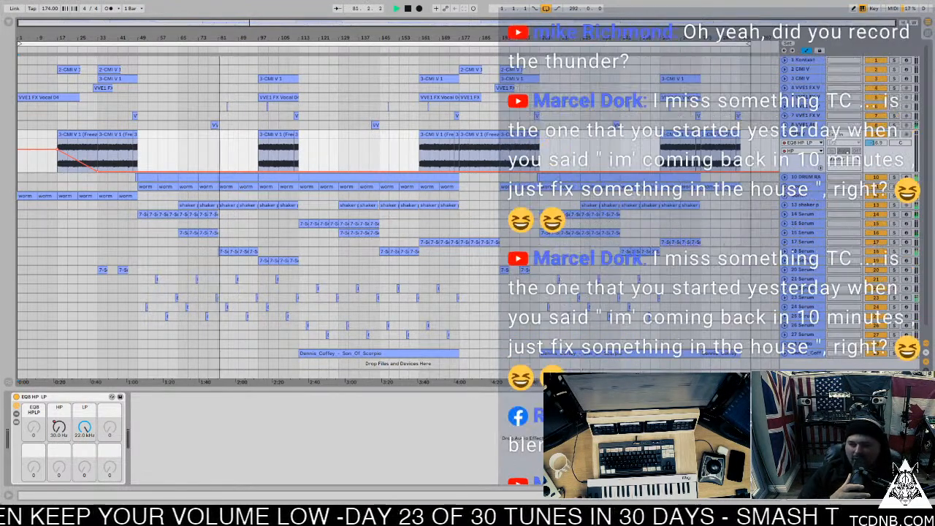
Save the set and play back the first drop from bar 49.
{"action": "key", "text": "space"}
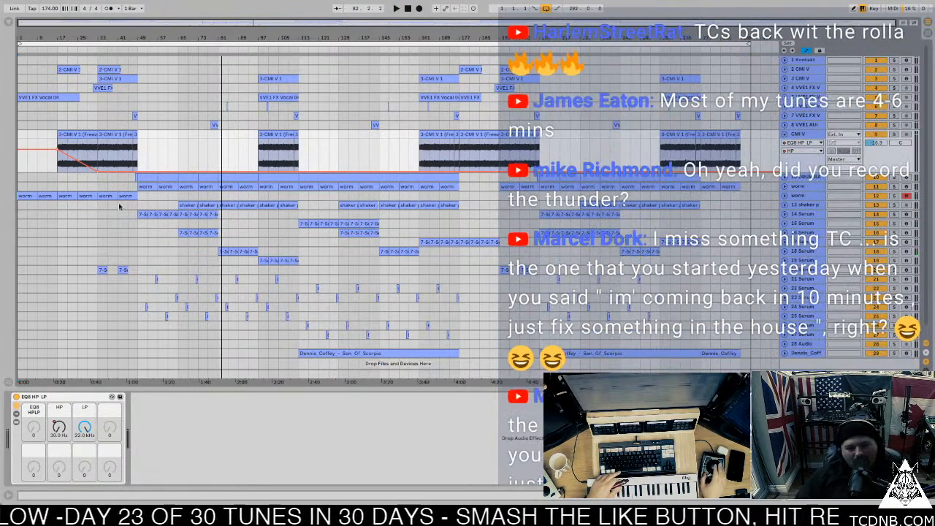
{"action": "left_click", "coordinate": [140, 230]}
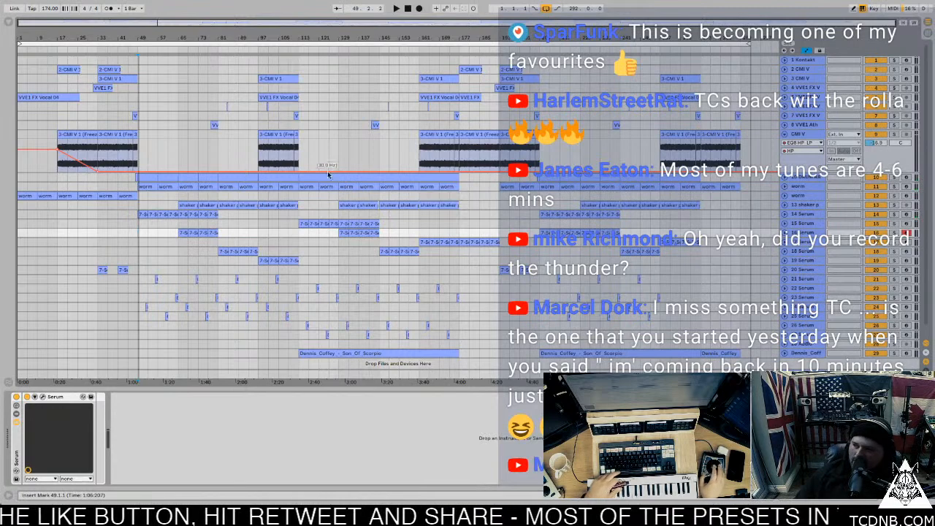
{"action": "key", "text": "space"}
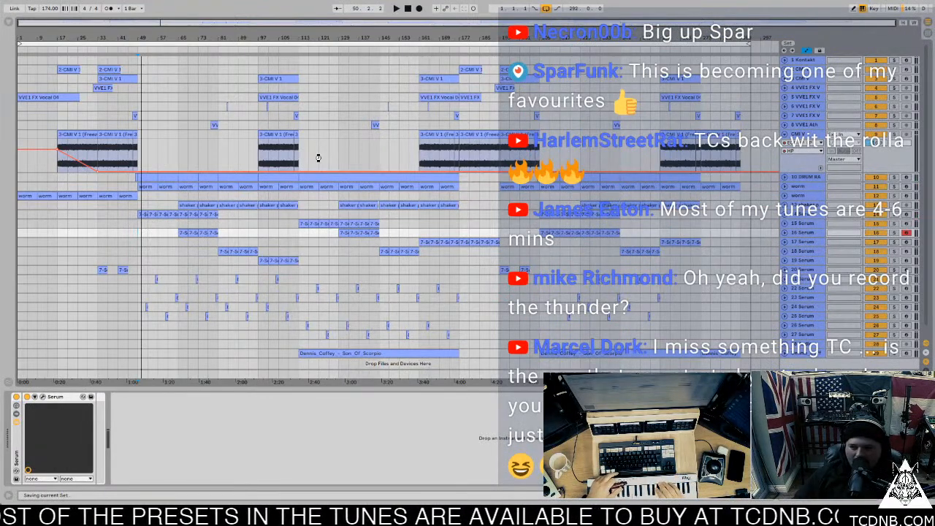
{"action": "key", "text": "space"}
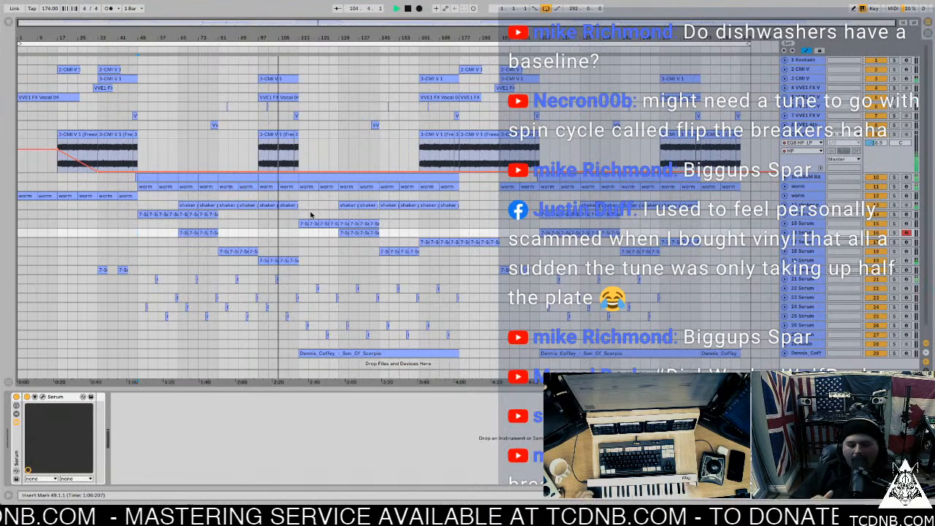
{"action": "key", "text": "space"}
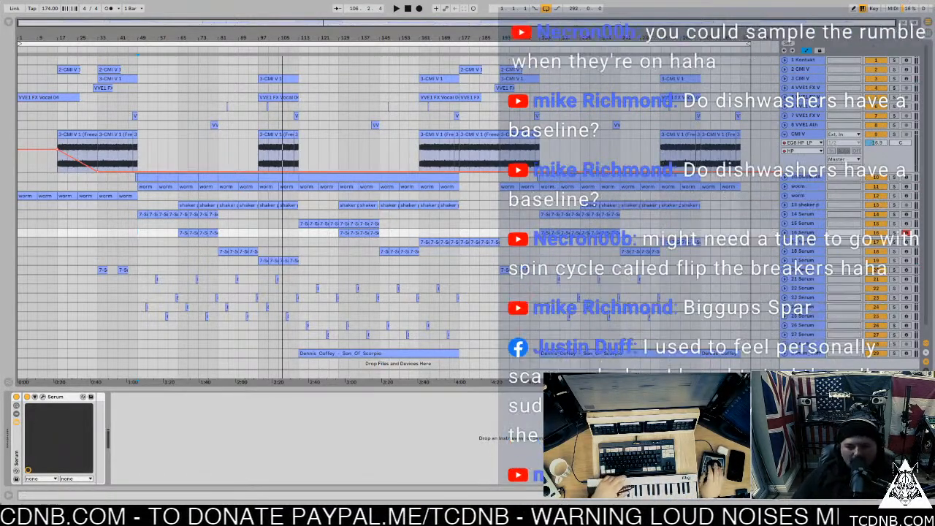
Play back from the frozen CMI V clip at bar 97, and again from the Dennis Coffey break at bar 113.
{"action": "left_click", "coordinate": [267, 133]}
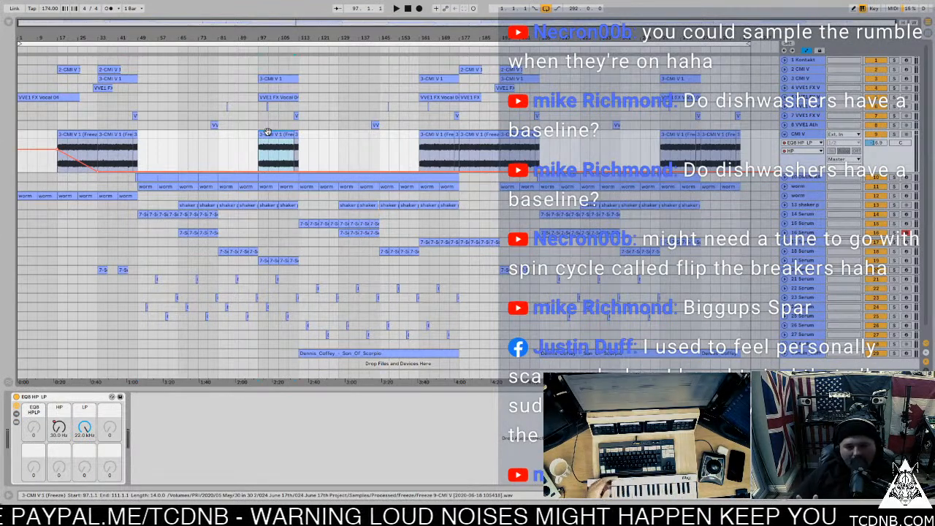
{"action": "key", "text": "space"}
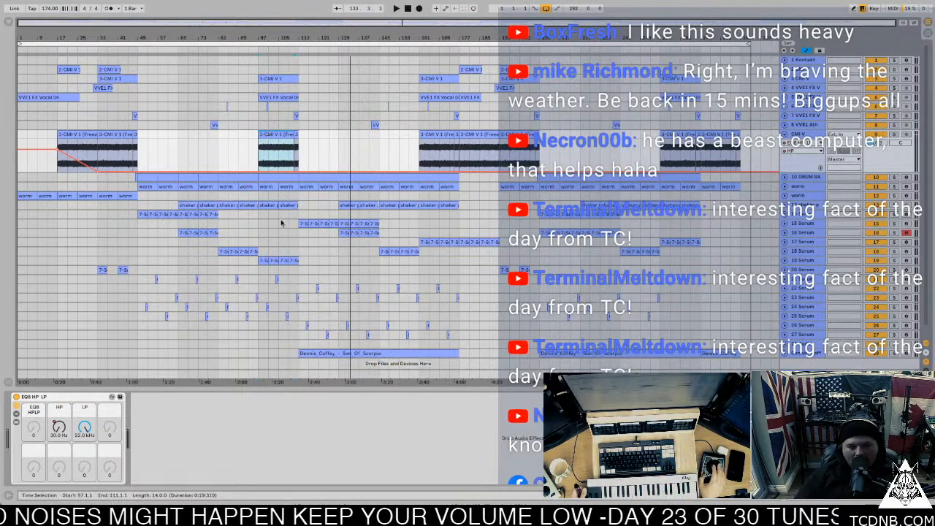
{"action": "left_click", "coordinate": [302, 196]}
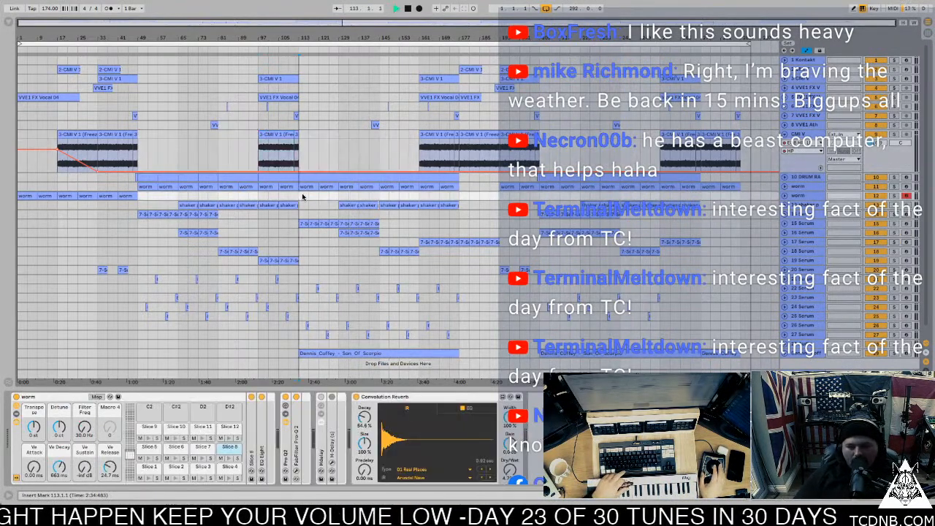
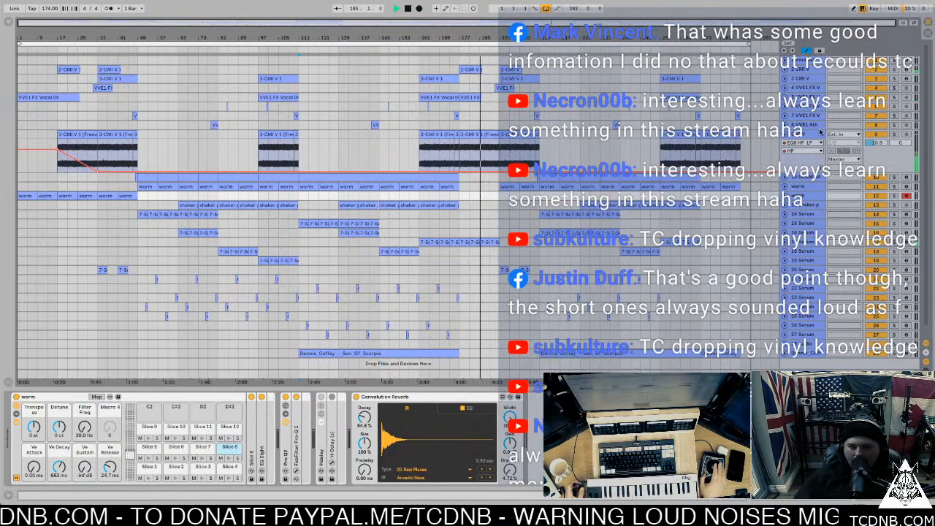
Automate the frozen CMI V track's LP to rise to 22.0 kHz across bars 177 to 193, and play it back from bar 173.
{"action": "left_click", "coordinate": [800, 139]}
{"action": "left_click", "coordinate": [85, 428]}
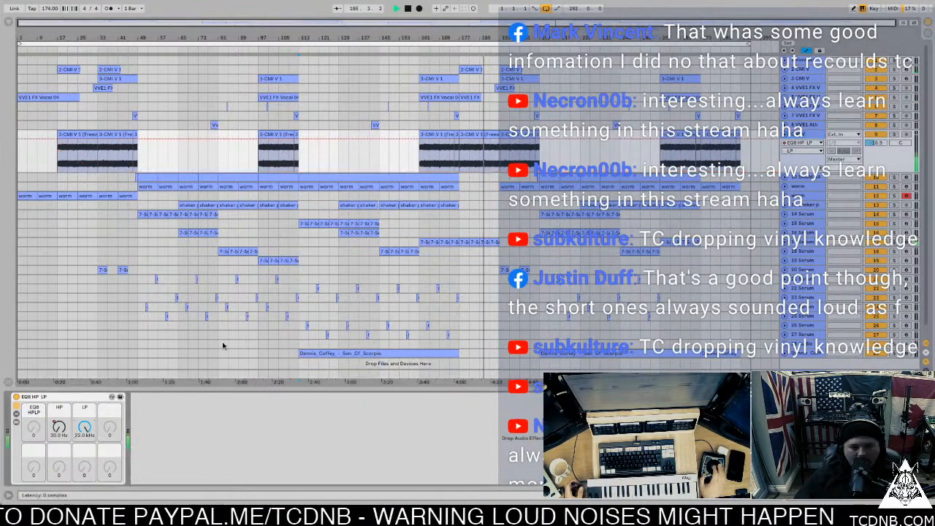
{"action": "left_click_drag", "start_coordinate": [459, 142], "coordinate": [499, 141]}
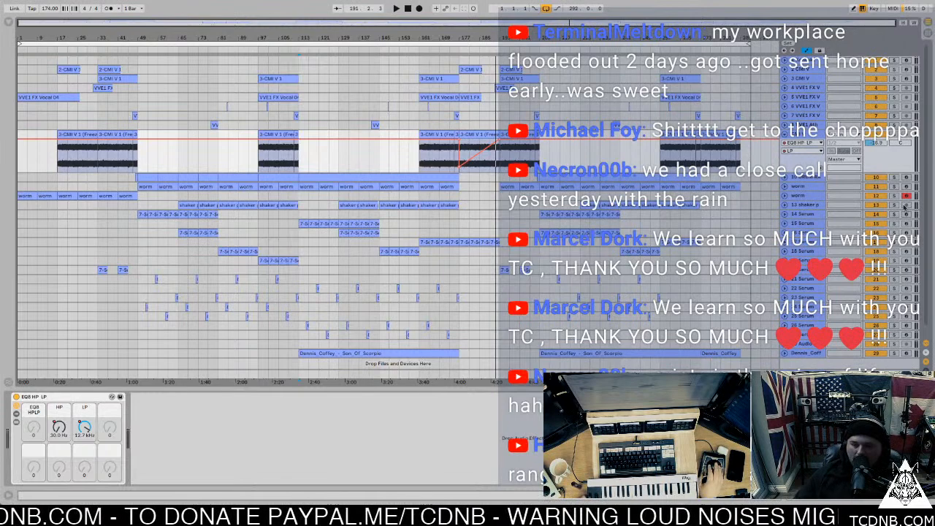
{"action": "left_click", "coordinate": [458, 150]}
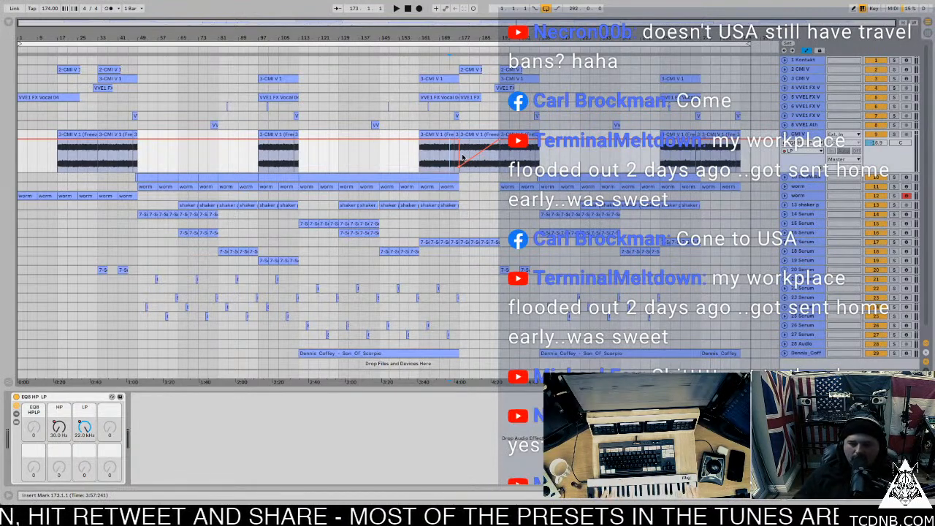
{"action": "key", "text": "space"}
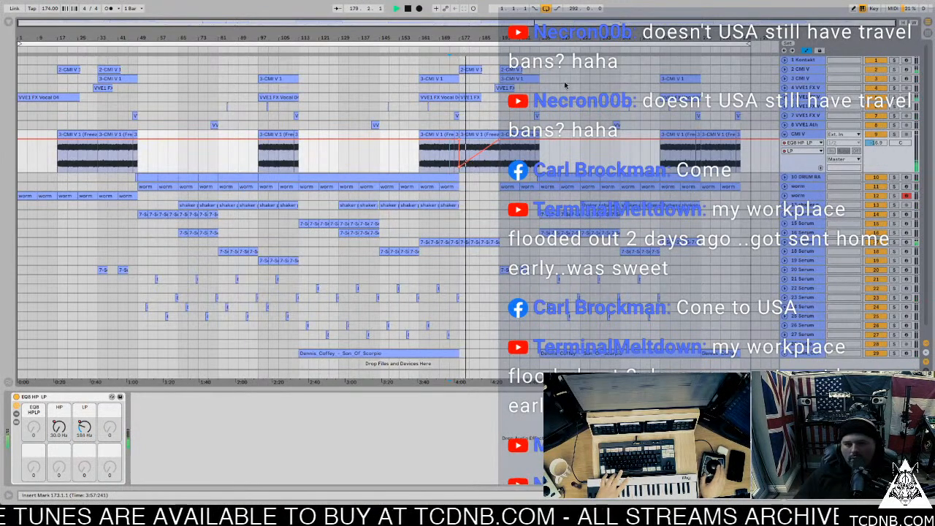
Copy the VVE1 FX Vocal 04 clip from bar 1 to bar 177, and select the worm clip at bar 201.
{"action": "left_click", "coordinate": [42, 96]}
{"action": "left_click", "coordinate": [484, 103]}
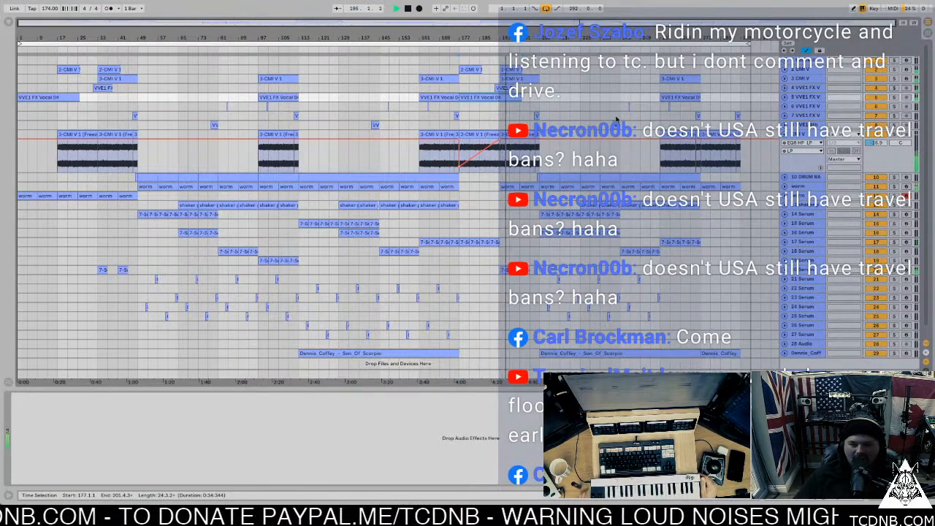
{"action": "left_click", "coordinate": [525, 188]}
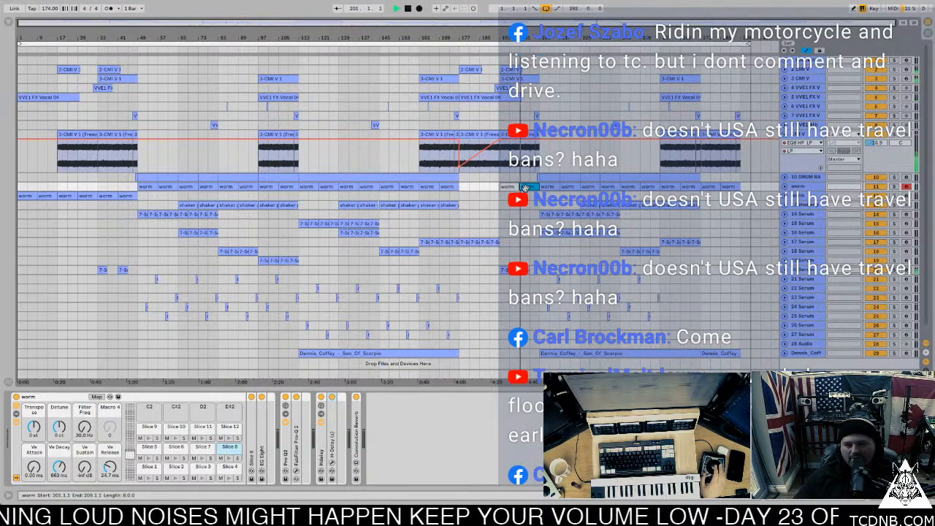
{"action": "left_click", "coordinate": [525, 188]}
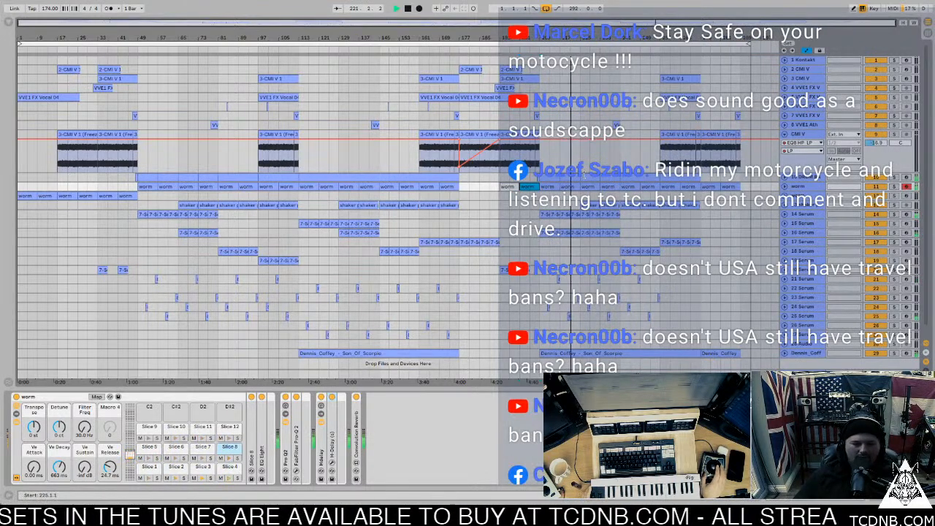
Move the Serum clips on tracks 26 and 27 to bars 228 to 261, and hide the automation lanes.
{"action": "left_click_drag", "start_coordinate": [684, 329], "coordinate": [591, 327]}
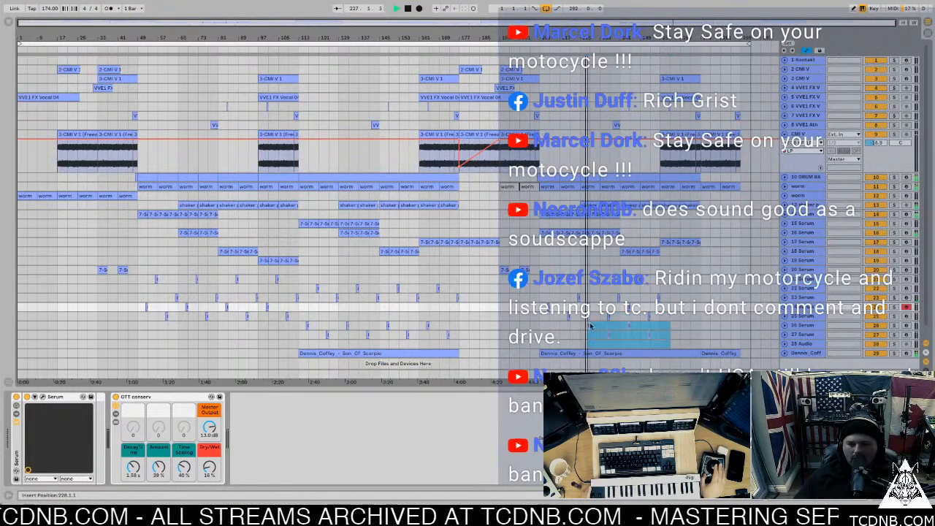
{"action": "left_click", "coordinate": [626, 332]}
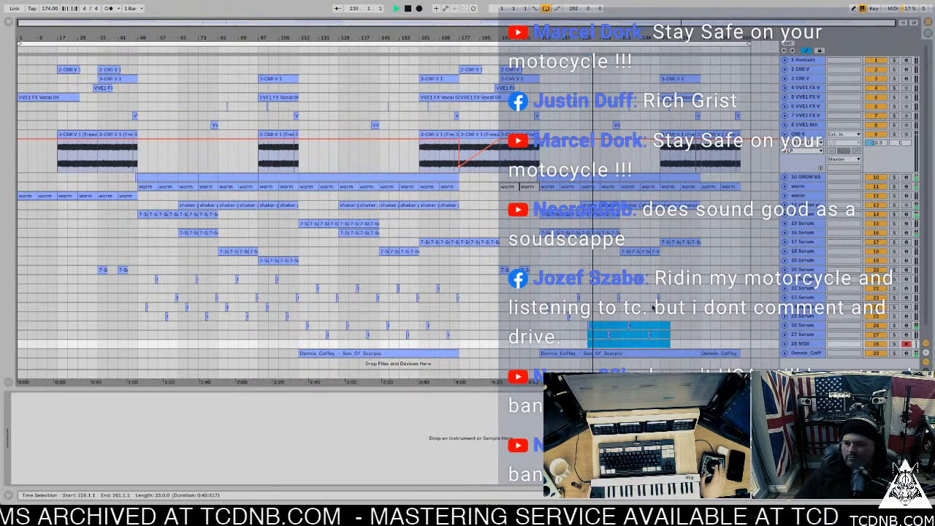
{"action": "left_click", "coordinate": [650, 296]}
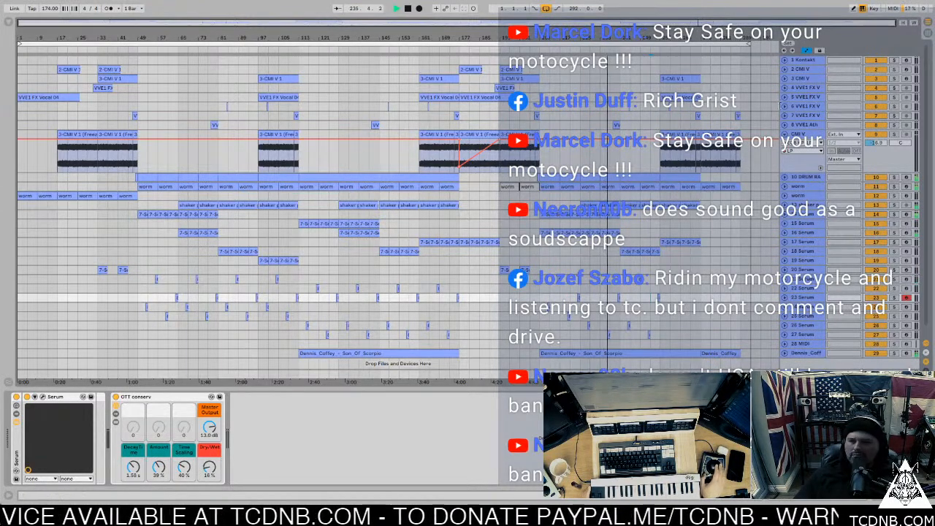
{"action": "key", "text": "a"}
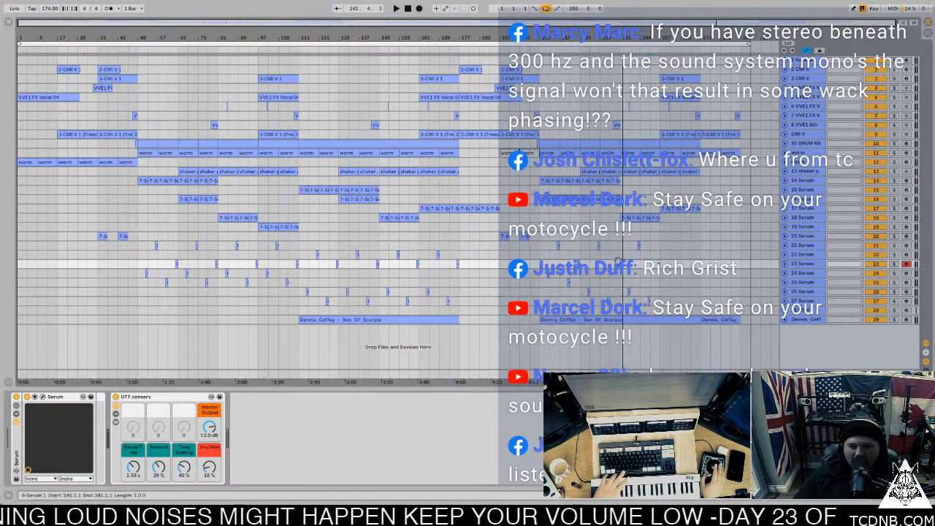
Play back the second drop from the track 23 Serum clip at bar 240.
{"action": "key", "text": "space"}
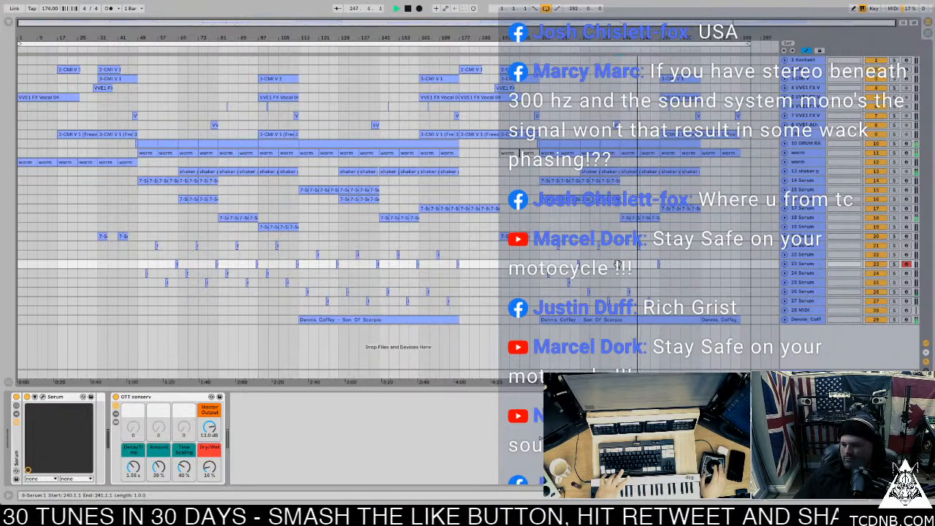
{"action": "key", "text": "space"}
{"action": "key", "text": "space"}
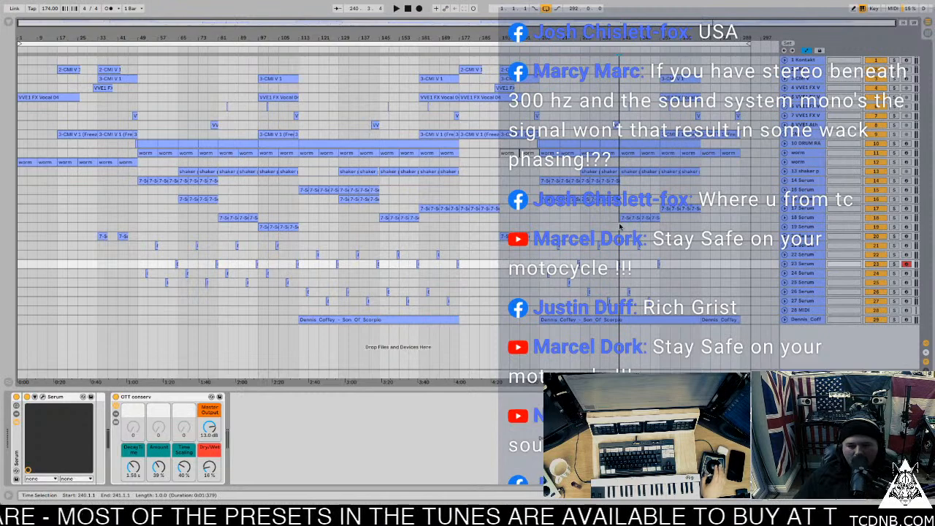
Ungroup the racks holding KClip3 and FabFilter Pro-Q 2 on the master track.
{"action": "left_click", "coordinate": [84, 302]}
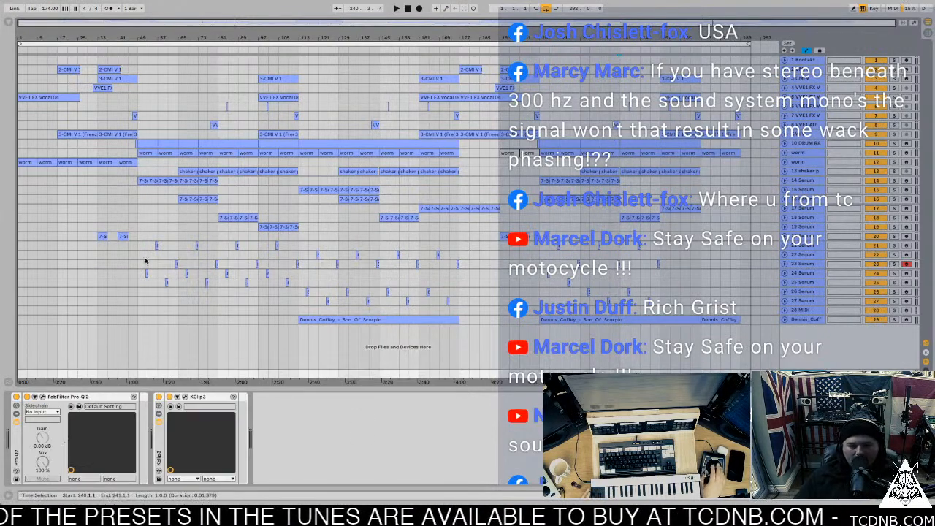
{"action": "right_click", "coordinate": [161, 443]}
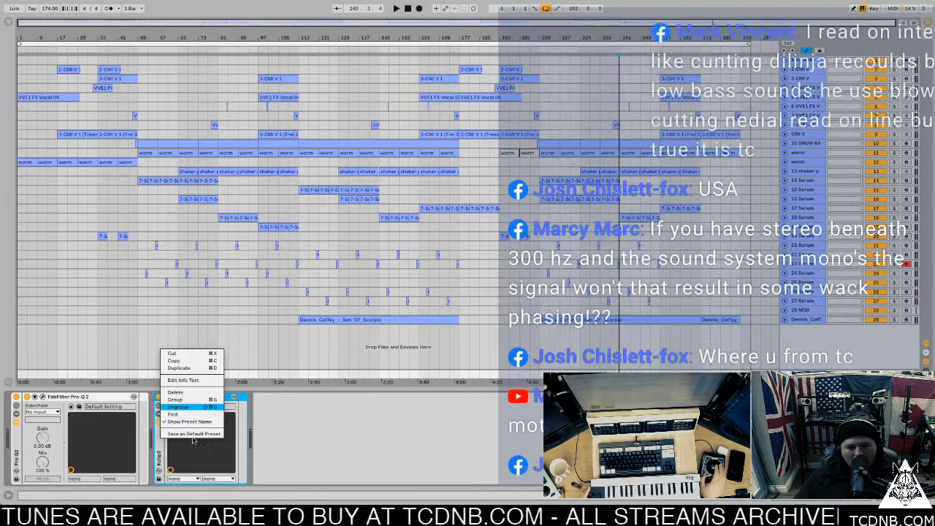
{"action": "left_click", "coordinate": [194, 401]}
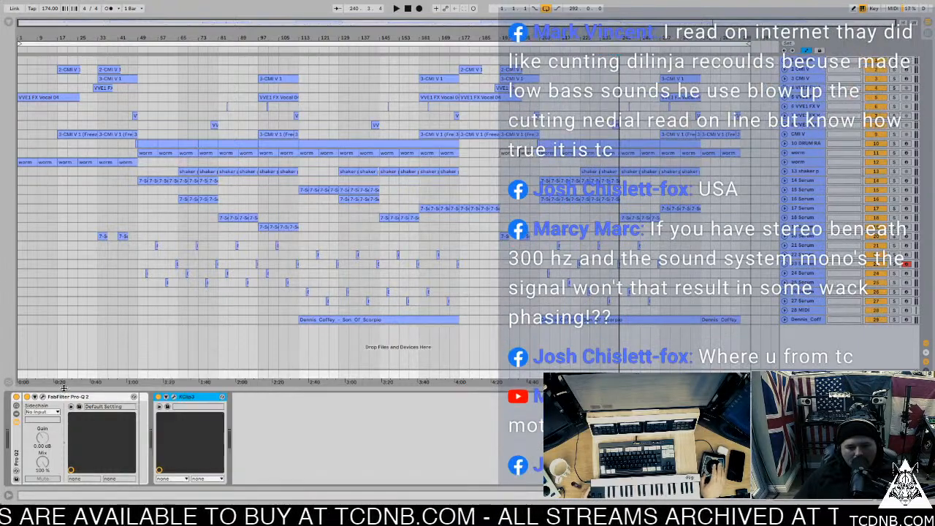
{"action": "right_click", "coordinate": [16, 435]}
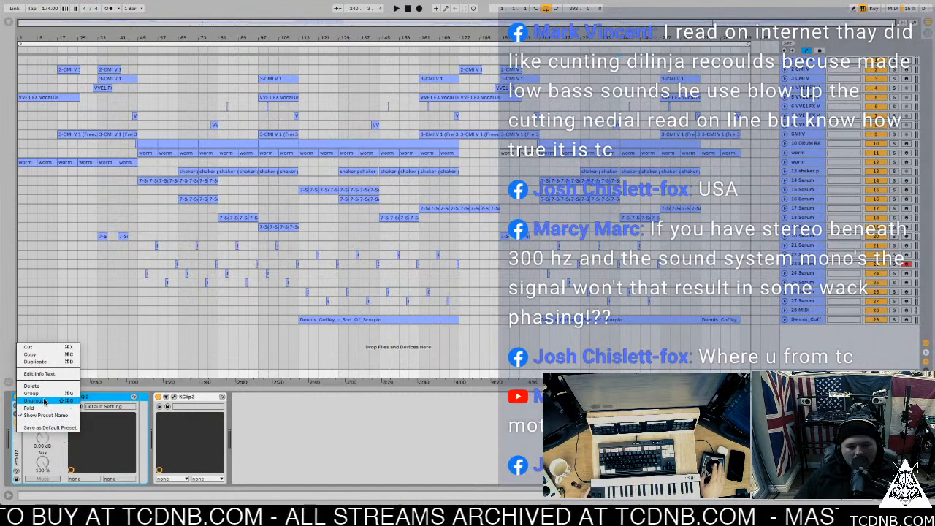
{"action": "key", "text": "Return"}
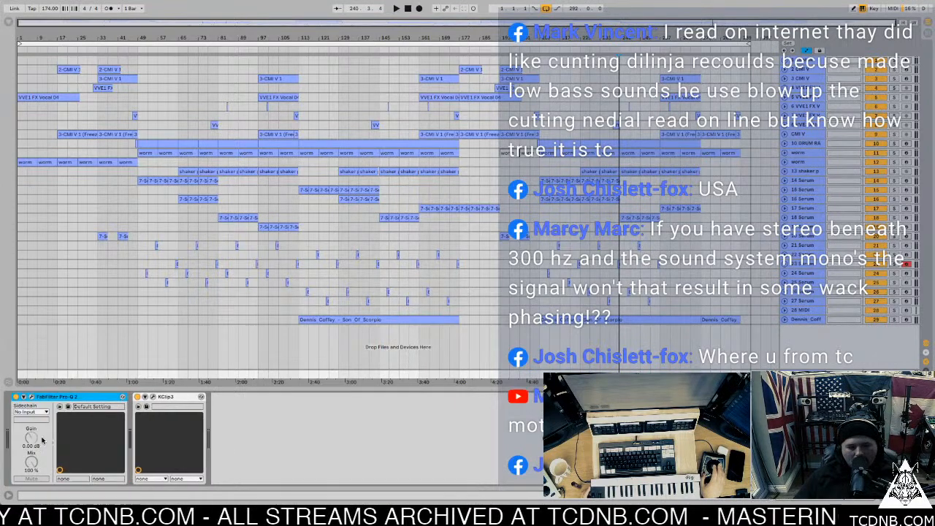
Check the plug-in windows of FabFilter Pro-Q 2 and KClip3 on the master track.
{"action": "left_click", "coordinate": [30, 397]}
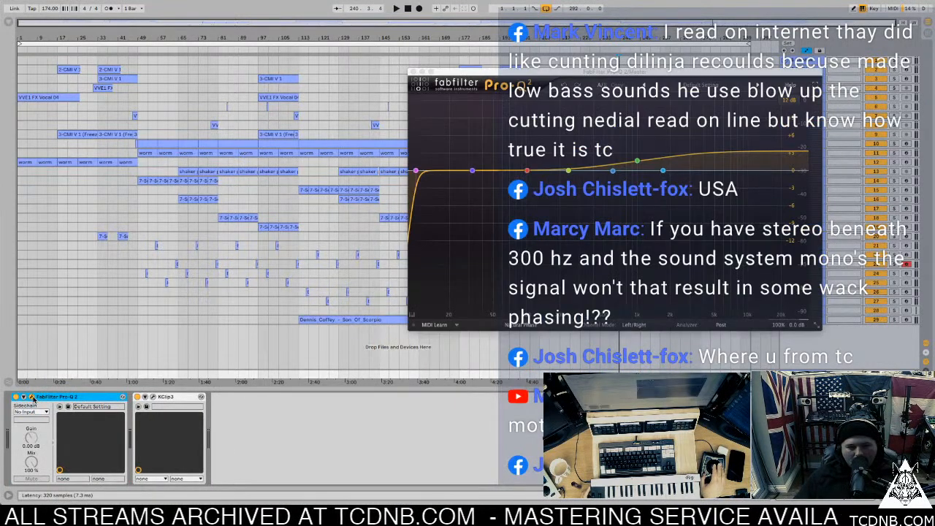
{"action": "left_click", "coordinate": [30, 397]}
{"action": "left_click", "coordinate": [153, 398]}
{"action": "left_click", "coordinate": [153, 398]}
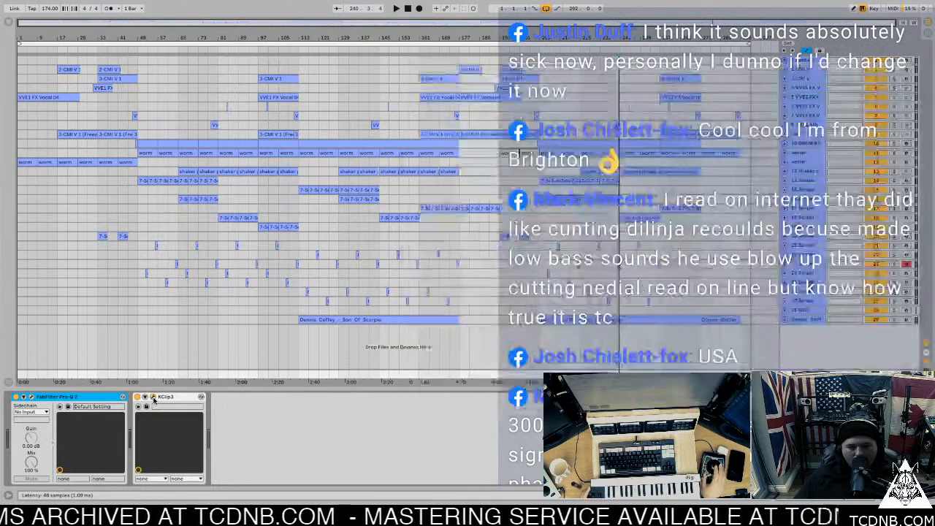
Add a second FabFilter Pro-Q 2 to the master, ungroup its rack and place it first in the chain.
{"action": "left_click", "coordinate": [308, 418]}
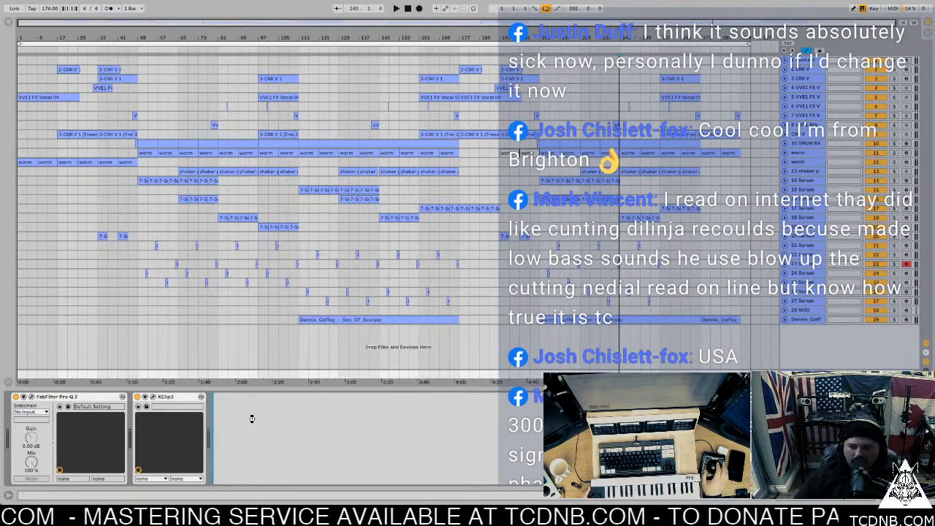
{"action": "left_click_drag", "start_coordinate": [251, 418], "coordinate": [253, 422]}
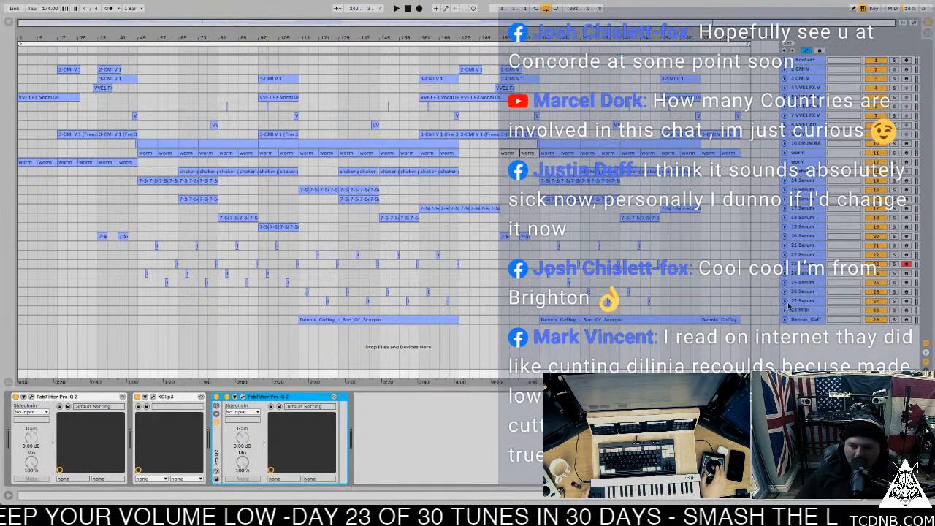
{"action": "right_click", "coordinate": [218, 439]}
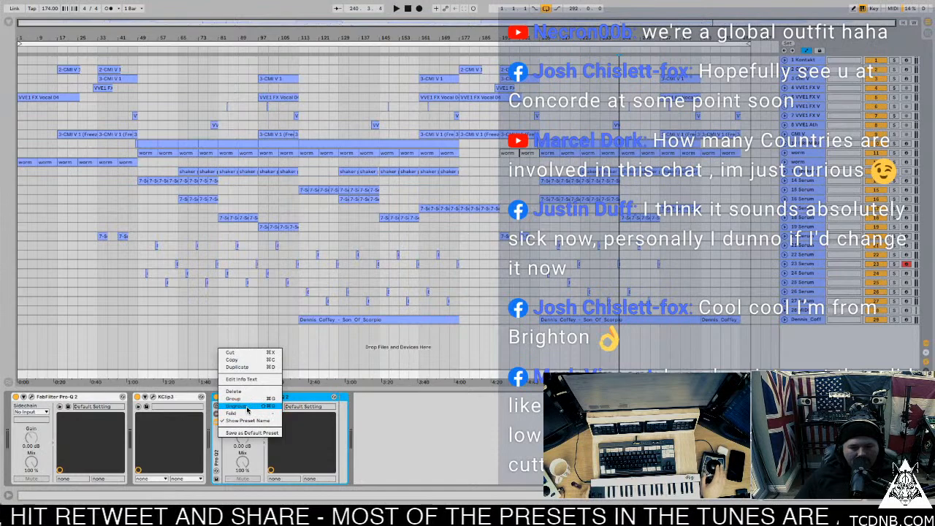
{"action": "left_click", "coordinate": [247, 408]}
{"action": "left_click_drag", "start_coordinate": [270, 397], "coordinate": [38, 402]}
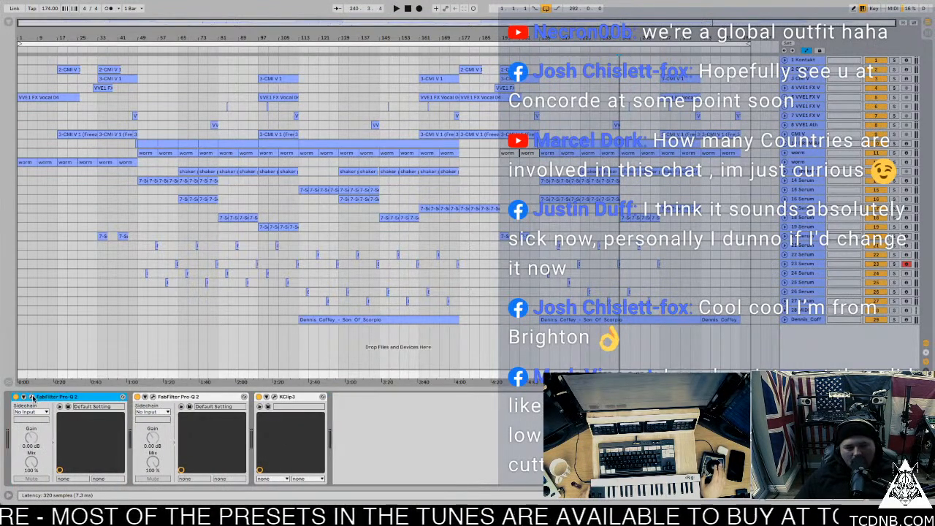
Open the first Pro-Q 2 on the master and set its Channel Mode to Mid/Side.
{"action": "left_click", "coordinate": [26, 397]}
{"action": "left_click", "coordinate": [26, 397]}
{"action": "left_click", "coordinate": [31, 398]}
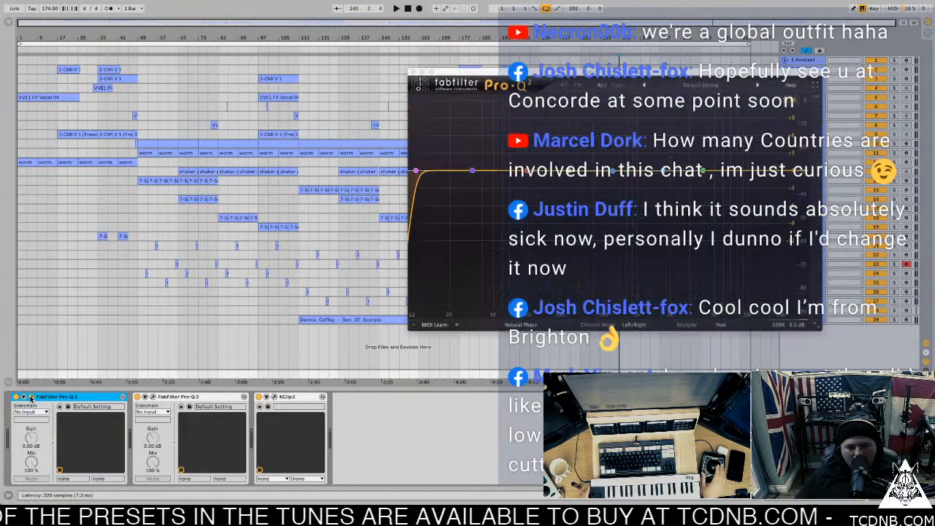
{"action": "left_click_drag", "start_coordinate": [433, 75], "coordinate": [33, 77]}
{"action": "left_click", "coordinate": [229, 329]}
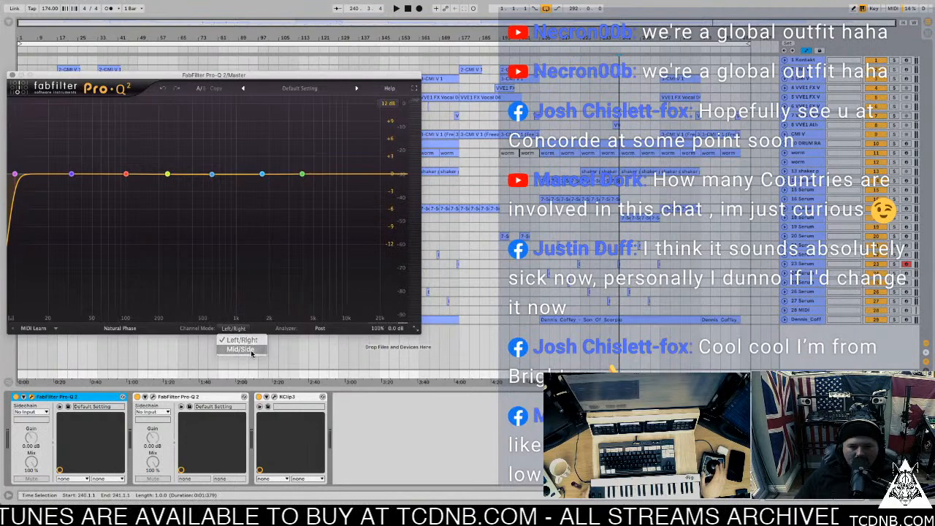
{"action": "left_click", "coordinate": [232, 347]}
{"action": "left_click_drag", "start_coordinate": [180, 80], "coordinate": [215, 76]}
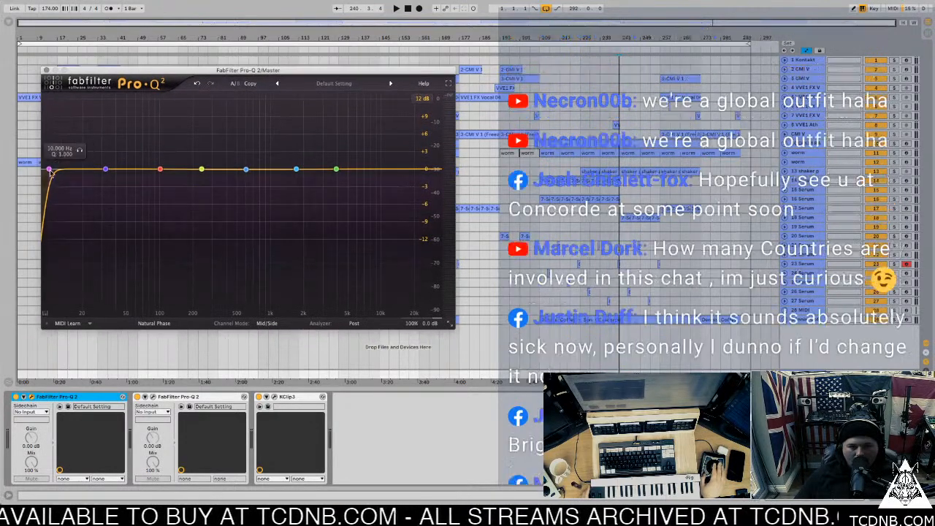
Restrict the Low Cut band to the side channel and set it to about 300 Hz with a 24 dB/oct slope.
{"action": "right_click", "coordinate": [49, 169]}
{"action": "left_click", "coordinate": [53, 163]}
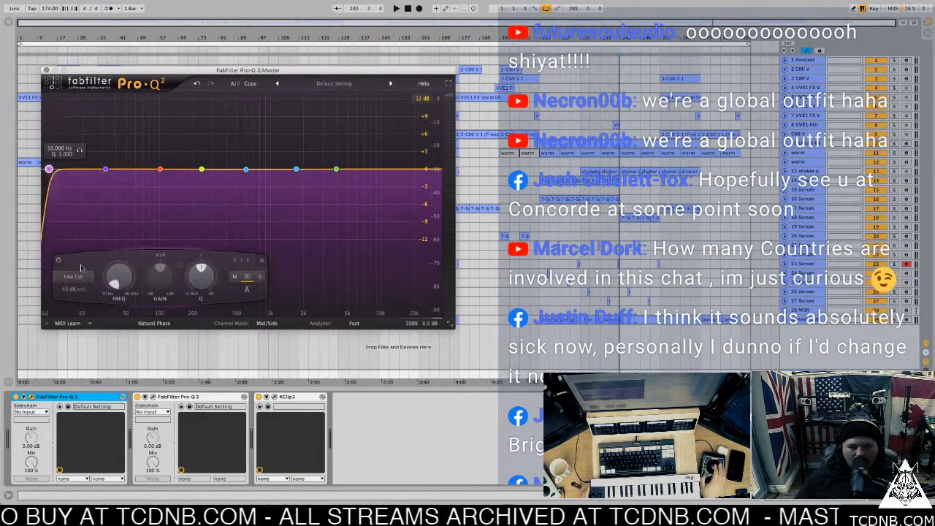
{"action": "left_click", "coordinate": [260, 278]}
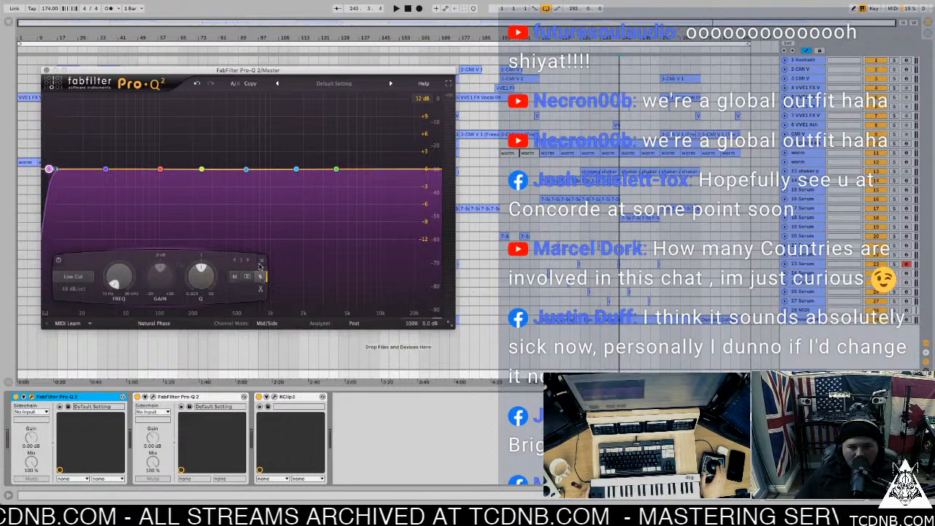
{"action": "scroll", "coordinate": [121, 278], "scroll_direction": "up", "scroll_amount": 10}
{"action": "scroll", "coordinate": [122, 278], "scroll_direction": "down", "scroll_amount": 2}
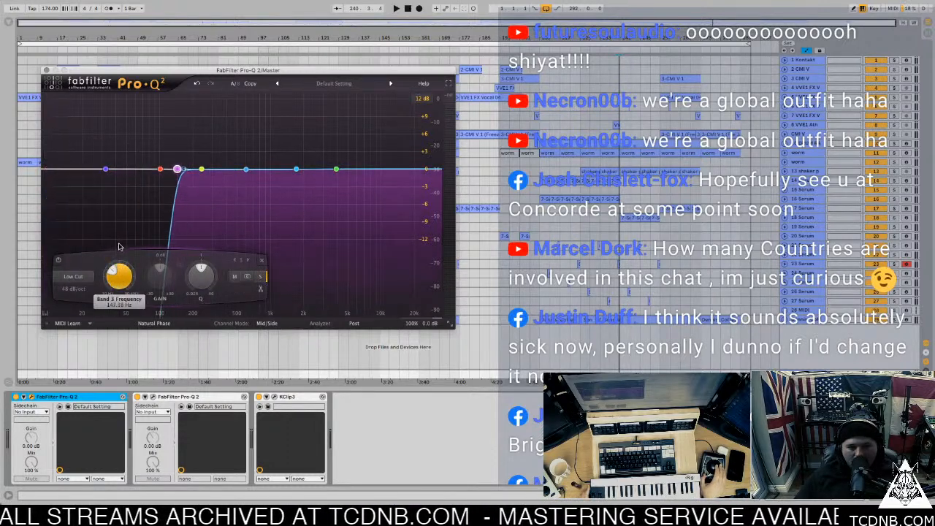
{"action": "scroll", "coordinate": [123, 273], "scroll_direction": "up", "scroll_amount": 5}
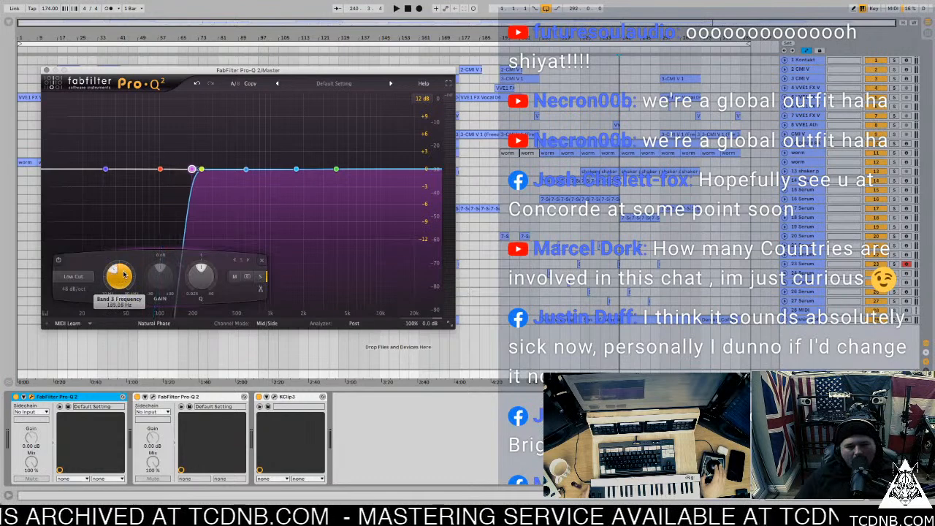
{"action": "scroll", "coordinate": [123, 268], "scroll_direction": "down", "scroll_amount": 2}
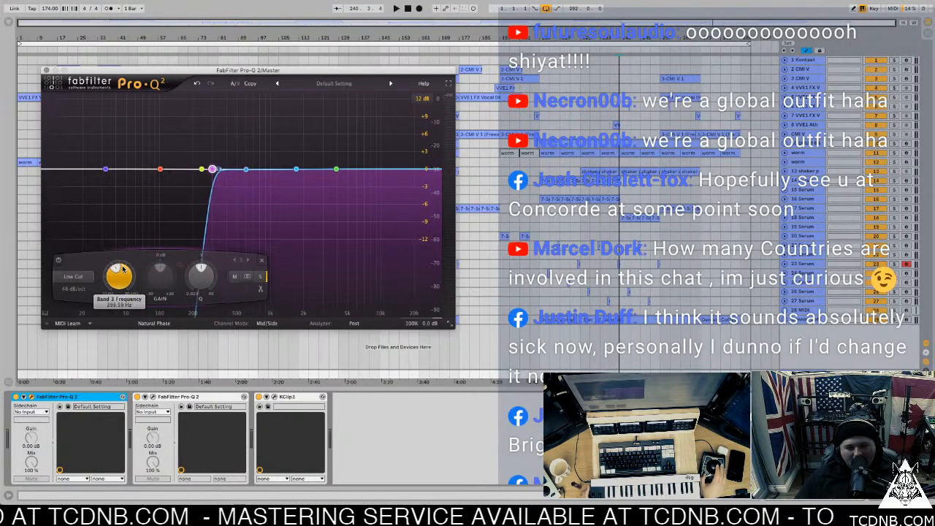
{"action": "left_click", "coordinate": [79, 291]}
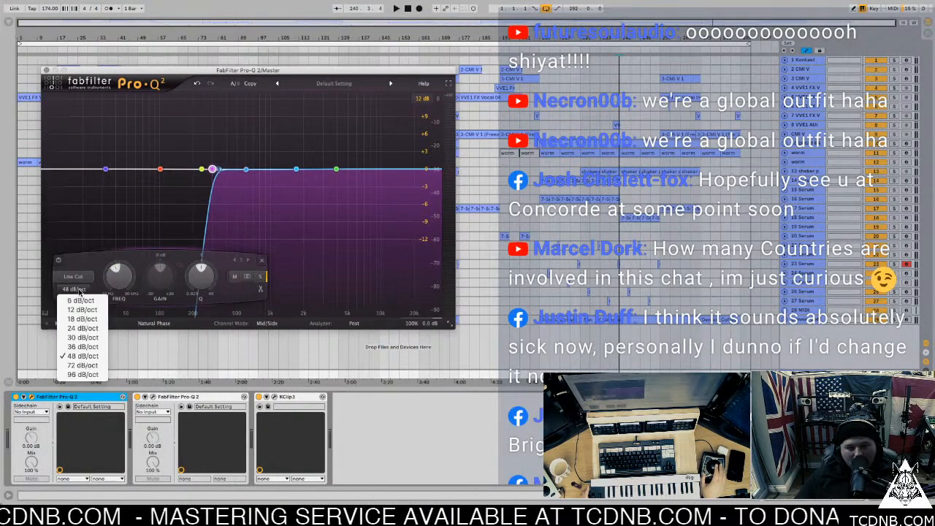
{"action": "left_click", "coordinate": [85, 329]}
Play back the first drop from bar 49 with the master Pro-Q 2 spectrum in view.
{"action": "left_click_drag", "start_coordinate": [89, 73], "coordinate": [124, 179]}
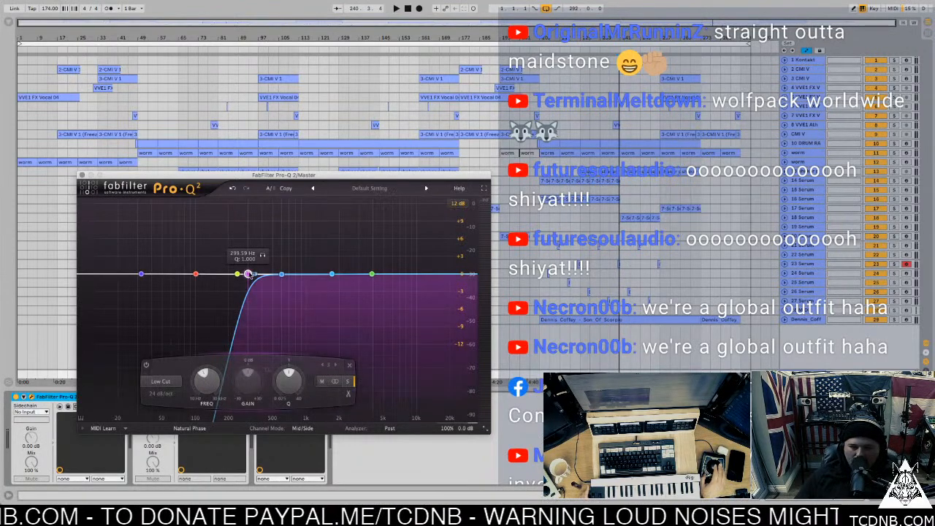
{"action": "left_click", "coordinate": [141, 48]}
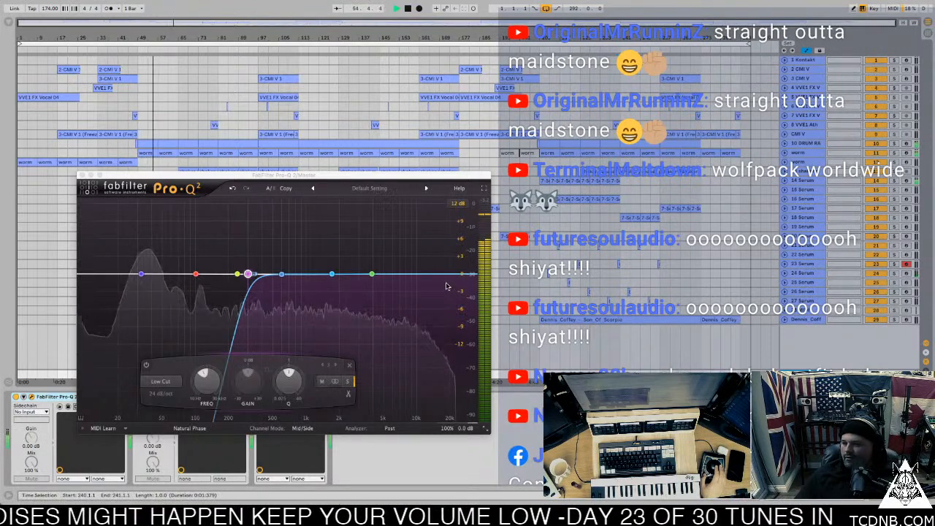
Stop playback, close the first Pro-Q 2 and add a third FabFilter Pro-Q 2 at the end of the master chain.
{"action": "left_click", "coordinate": [82, 178]}
{"action": "key", "text": "space"}
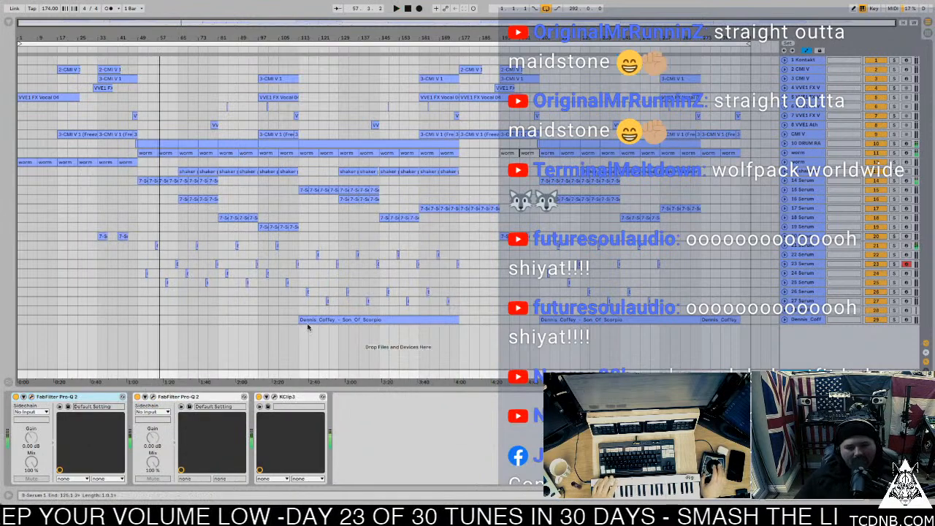
{"action": "left_click", "coordinate": [47, 399]}
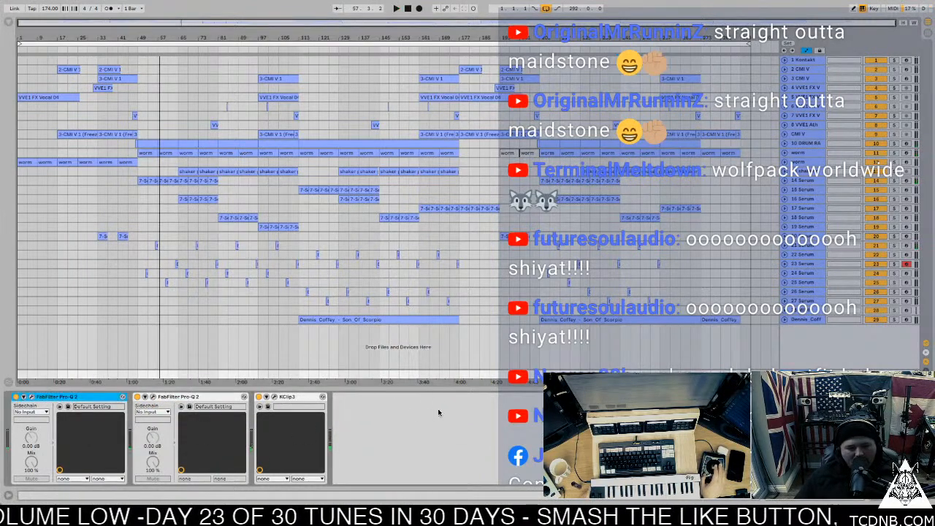
{"action": "left_click", "coordinate": [443, 412]}
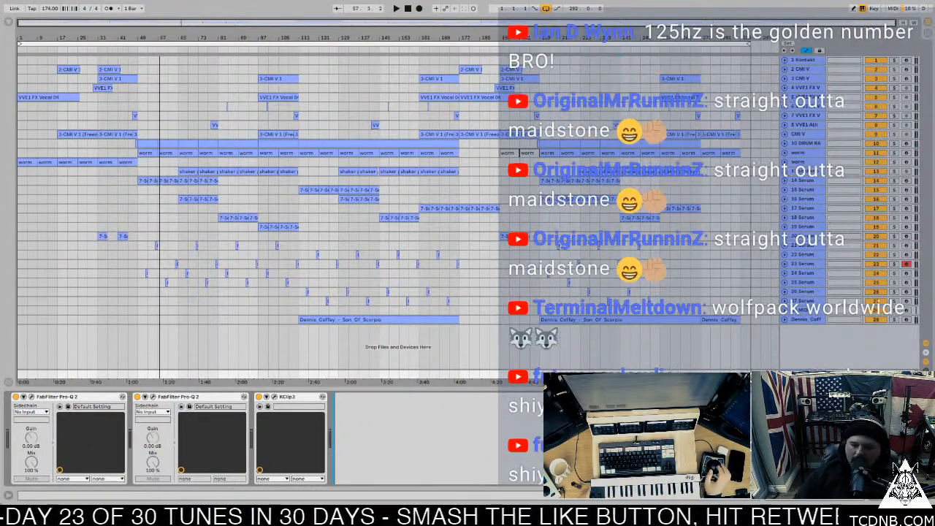
{"action": "key", "text": "ctrl+v"}
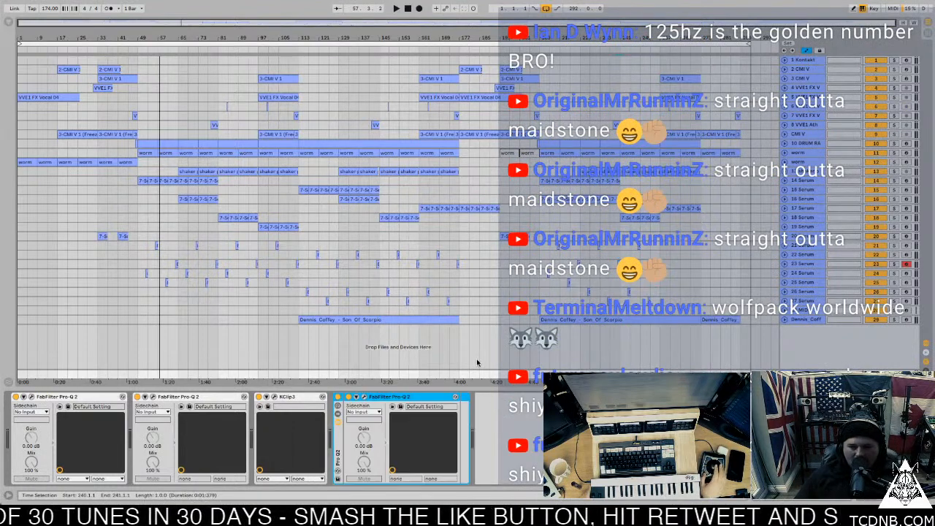
In the new Pro-Q 2, set the Low Cut band to about 32 Hz with a 12 dB/oct slope.
{"action": "left_click", "coordinate": [365, 398]}
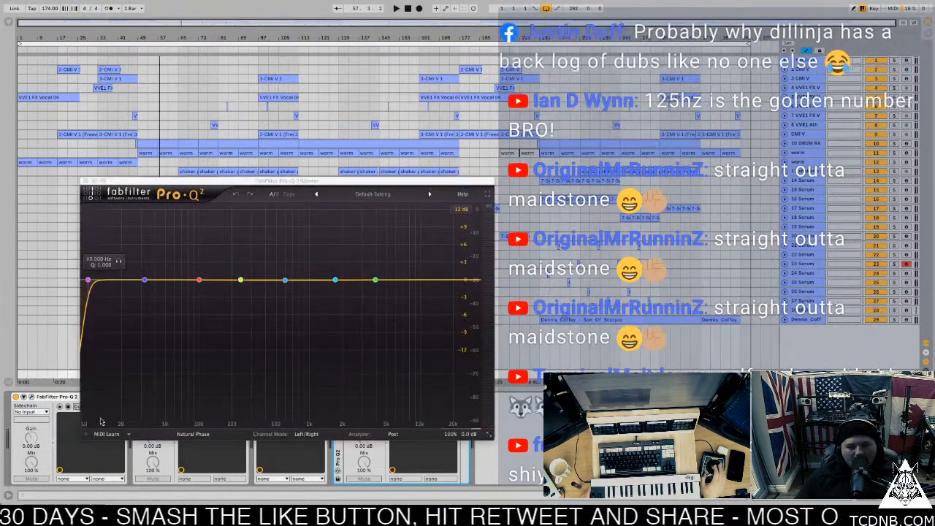
{"action": "left_click", "coordinate": [88, 280]}
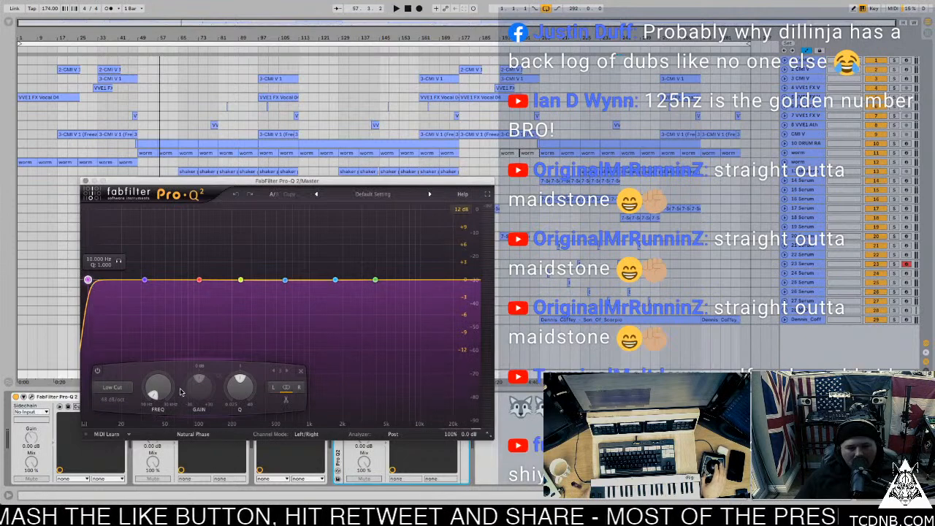
{"action": "left_click_drag", "start_coordinate": [162, 393], "coordinate": [152, 363]}
{"action": "left_click", "coordinate": [113, 400]}
{"action": "left_click", "coordinate": [149, 376]}
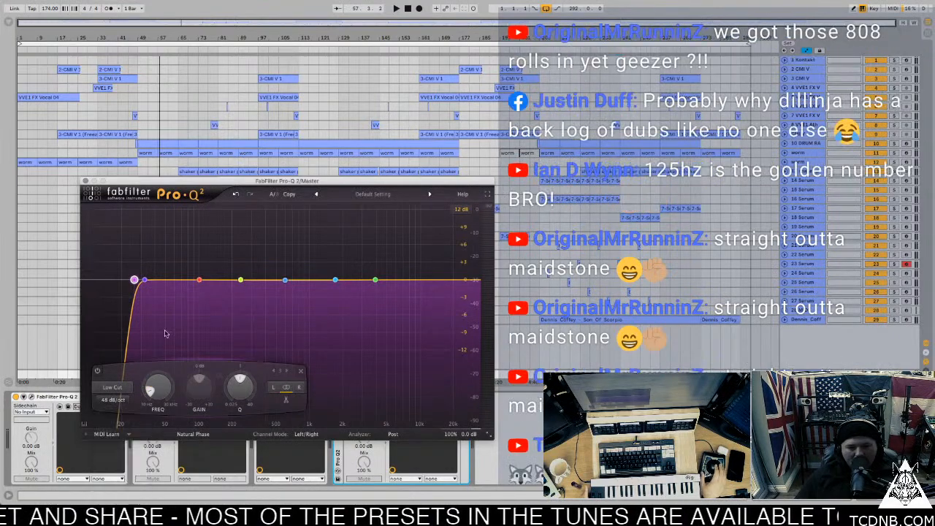
{"action": "scroll", "coordinate": [134, 280], "scroll_direction": "down", "scroll_amount": 3}
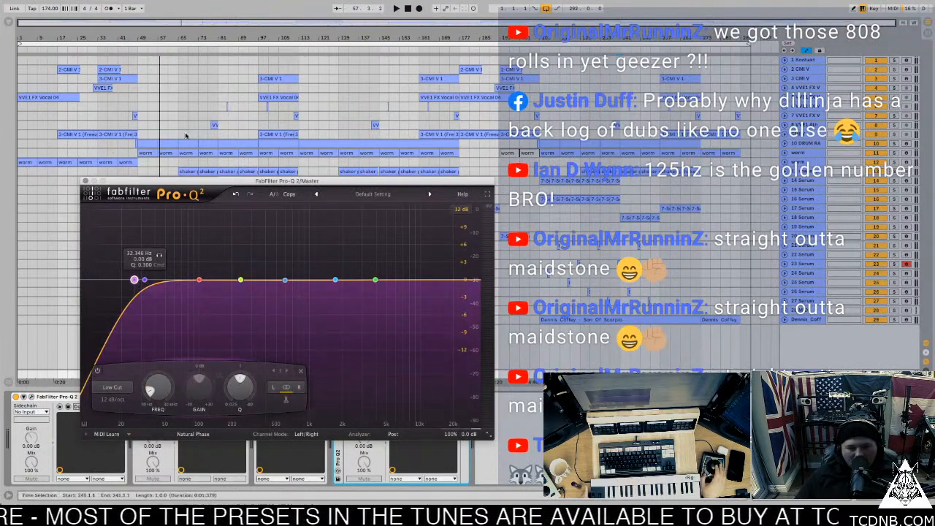
{"action": "left_click", "coordinate": [84, 181]}
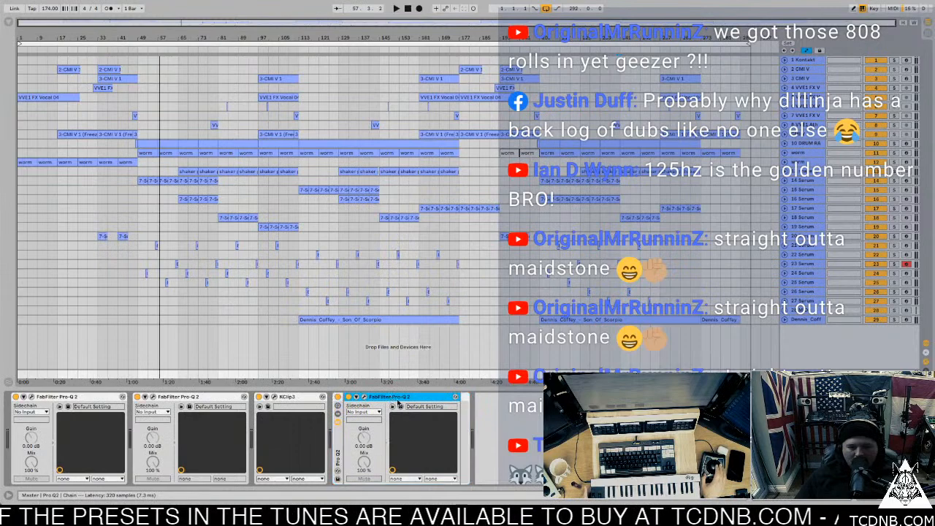
Move the new Pro-Q 2 out of its rack to before KClip3 and delete the empty rack.
{"action": "left_click_drag", "start_coordinate": [358, 410], "coordinate": [133, 412]}
{"action": "left_click", "coordinate": [458, 443]}
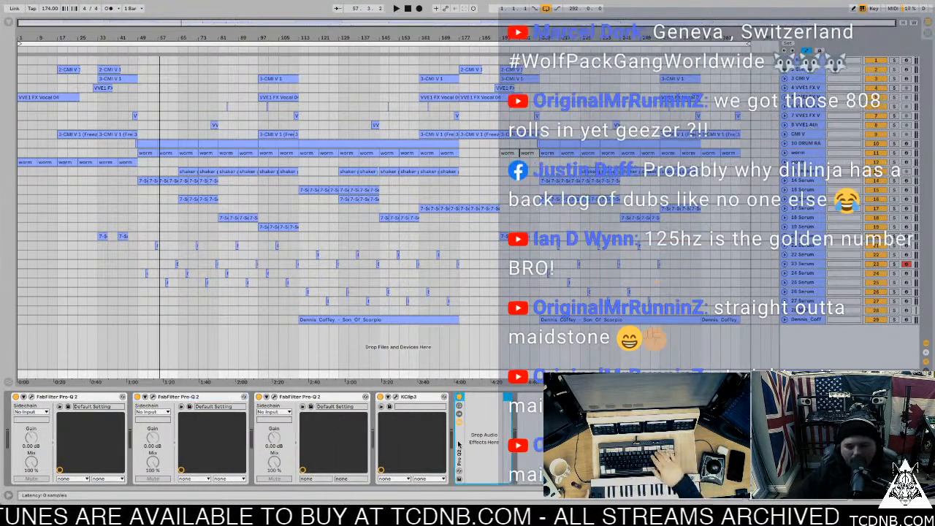
{"action": "key", "text": "Delete"}
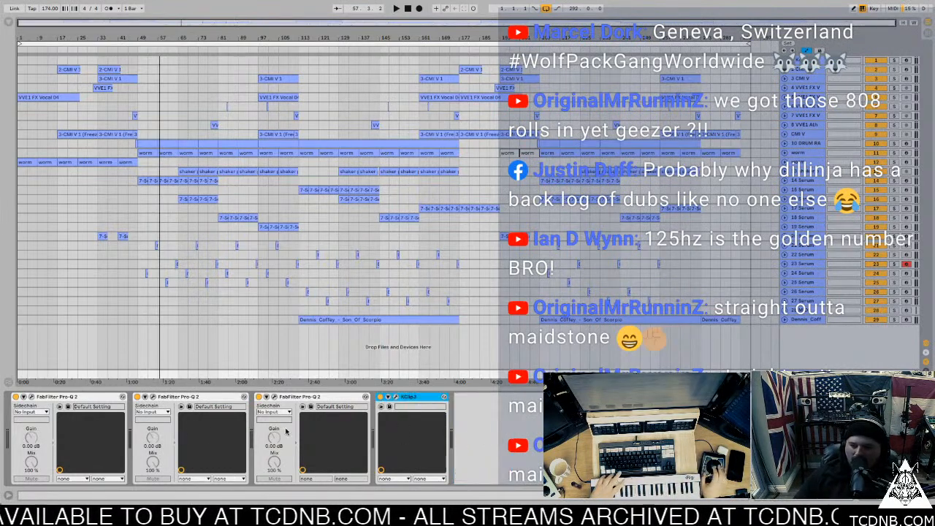
Play back the second drop from bar 240 and the intro from the opening vocal clip through the new master chain.
{"action": "key", "text": "space"}
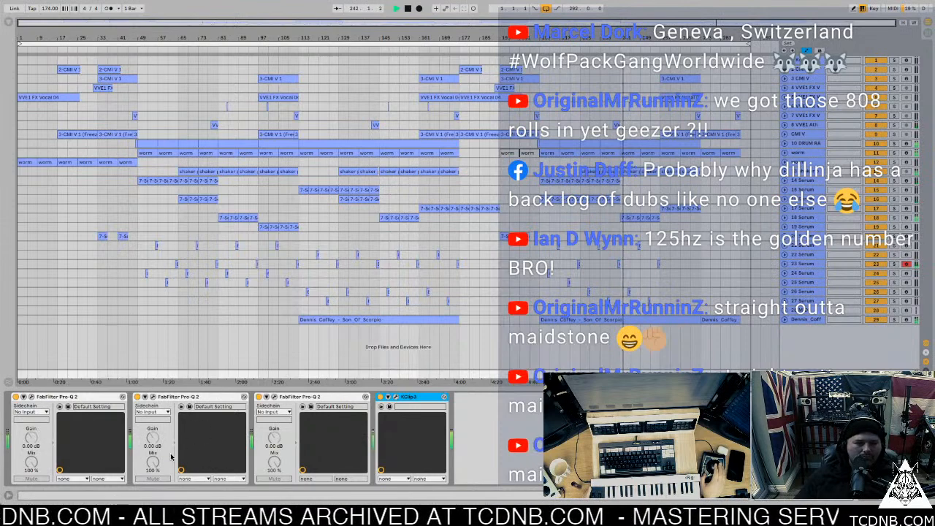
{"action": "key", "text": "space"}
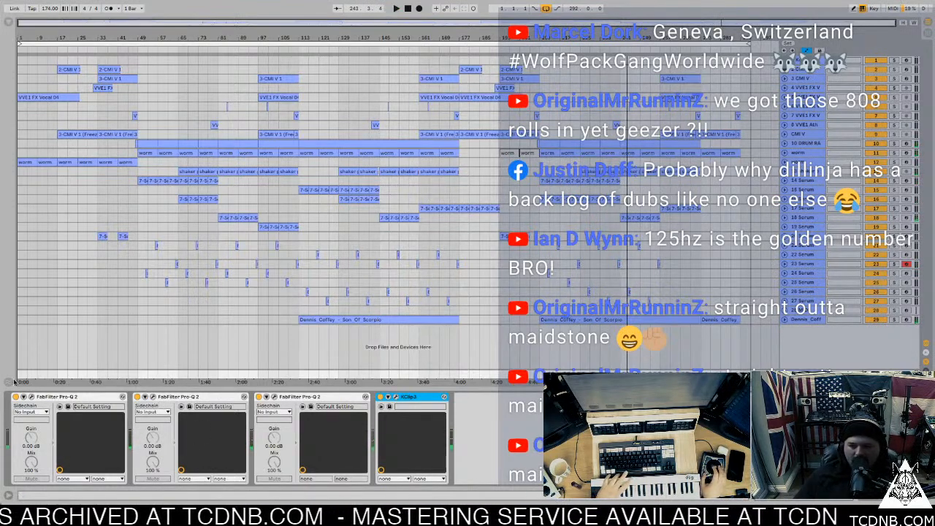
{"action": "left_click", "coordinate": [31, 98]}
{"action": "key", "text": "space"}
Show the master chain and collapse its first two Pro-Q 2 devices.
{"action": "left_click", "coordinate": [804, 373]}
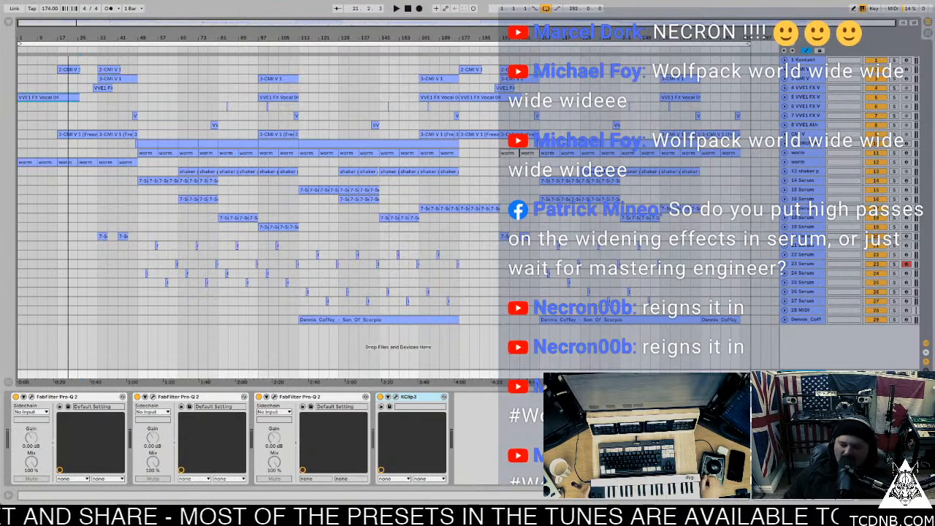
{"action": "double_click", "coordinate": [77, 397]}
{"action": "double_click", "coordinate": [79, 396]}
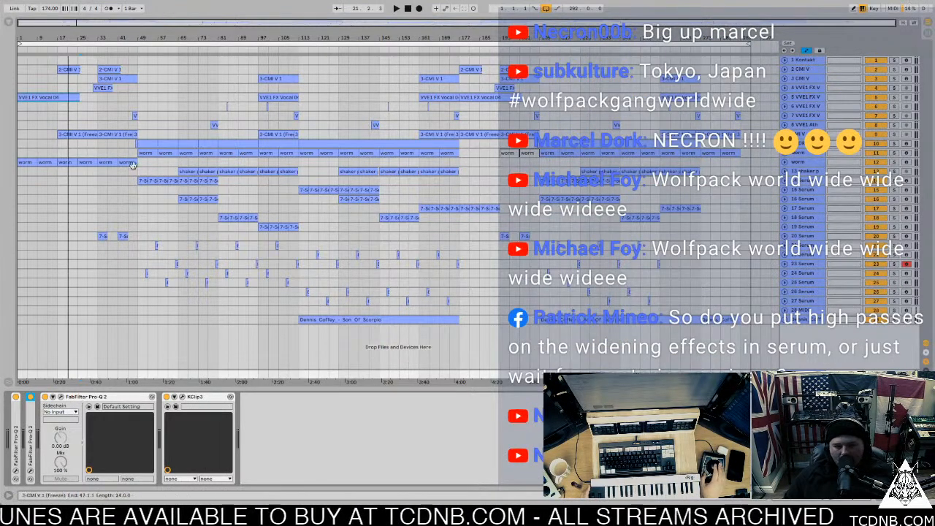
Play back the first drop from bar 49 with the master chain in view.
{"action": "left_click", "coordinate": [136, 202]}
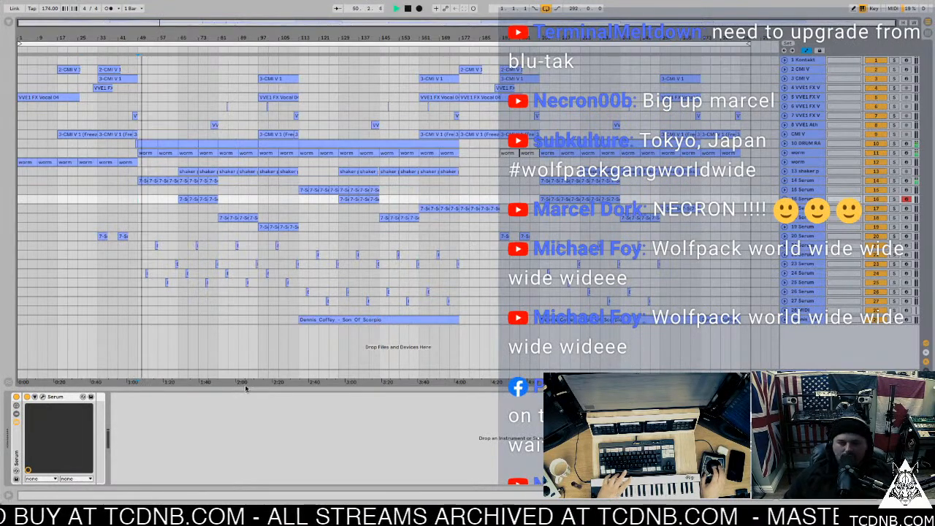
{"action": "left_click", "coordinate": [839, 365]}
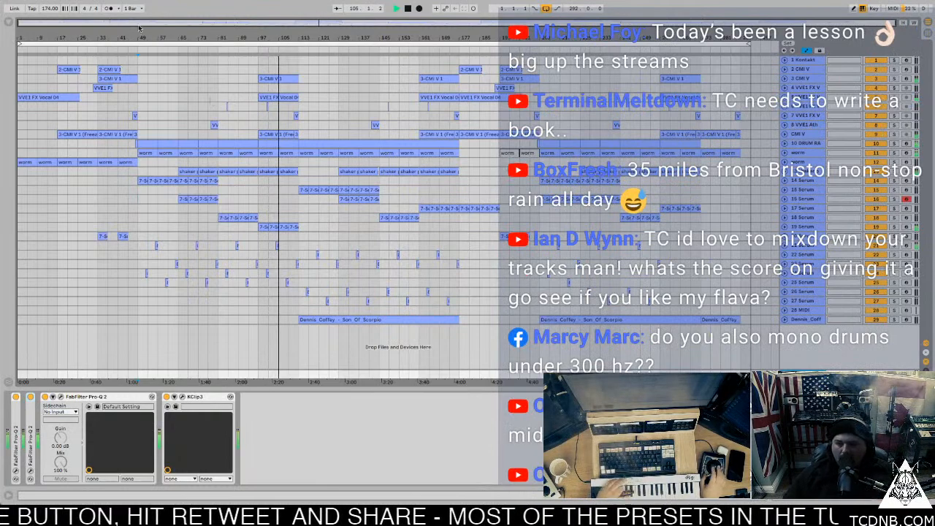
{"action": "key", "text": "space"}
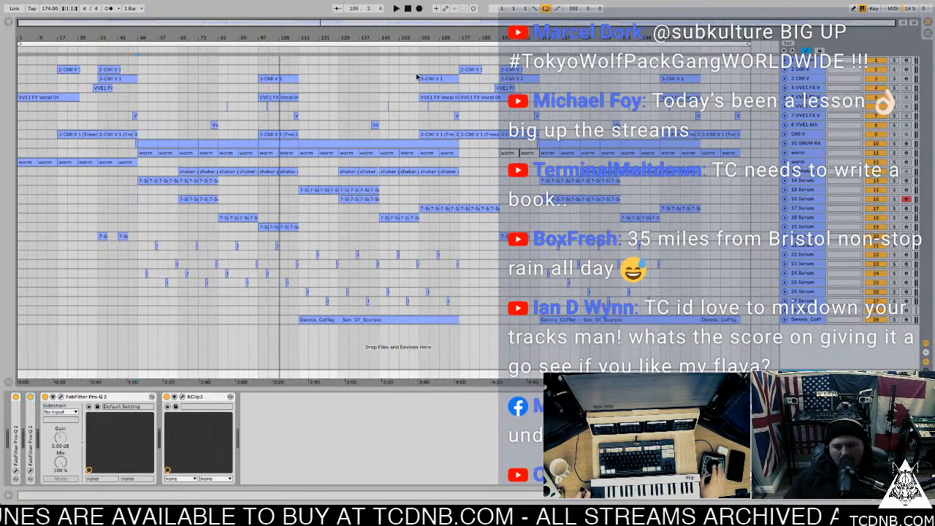
Play back the arrangement from bar 97 to check the vocal and bass section.
{"action": "left_click", "coordinate": [255, 190]}
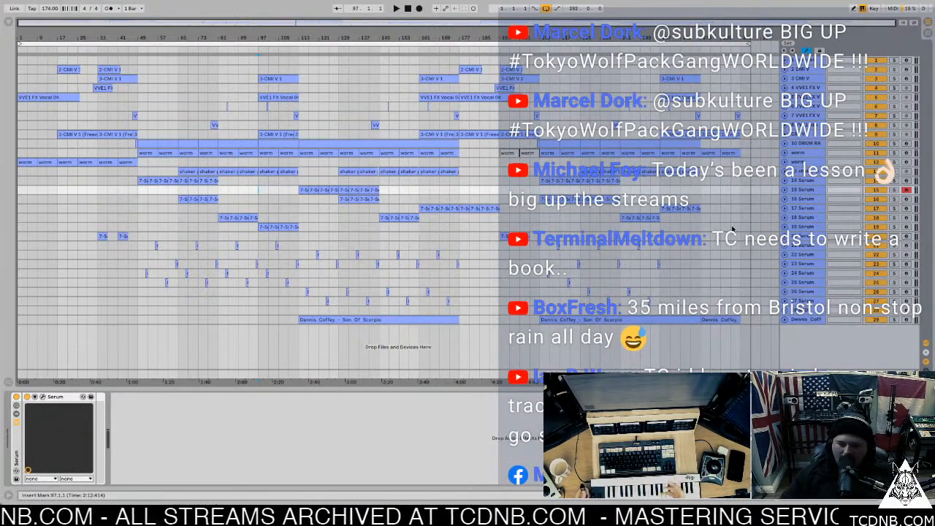
{"action": "left_click", "coordinate": [804, 376]}
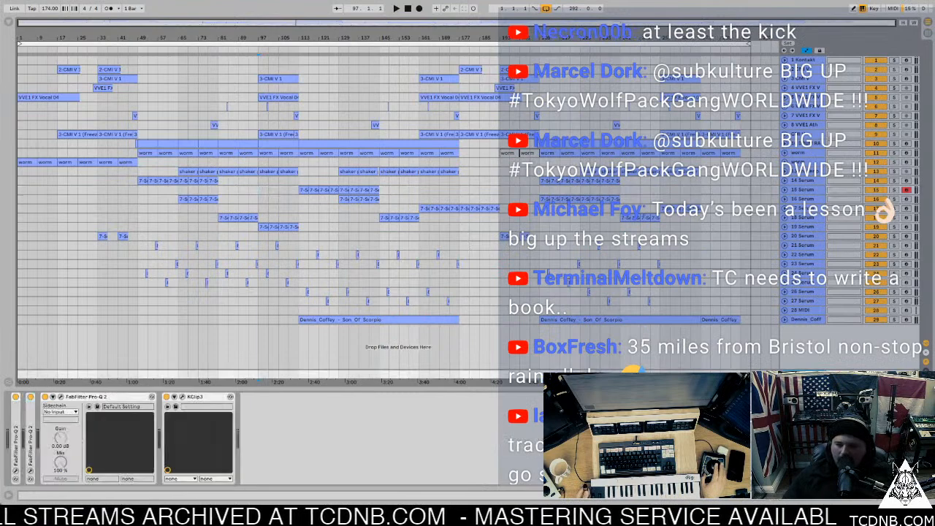
{"action": "left_click", "coordinate": [300, 203]}
{"action": "left_click", "coordinate": [259, 199]}
{"action": "key", "text": "space"}
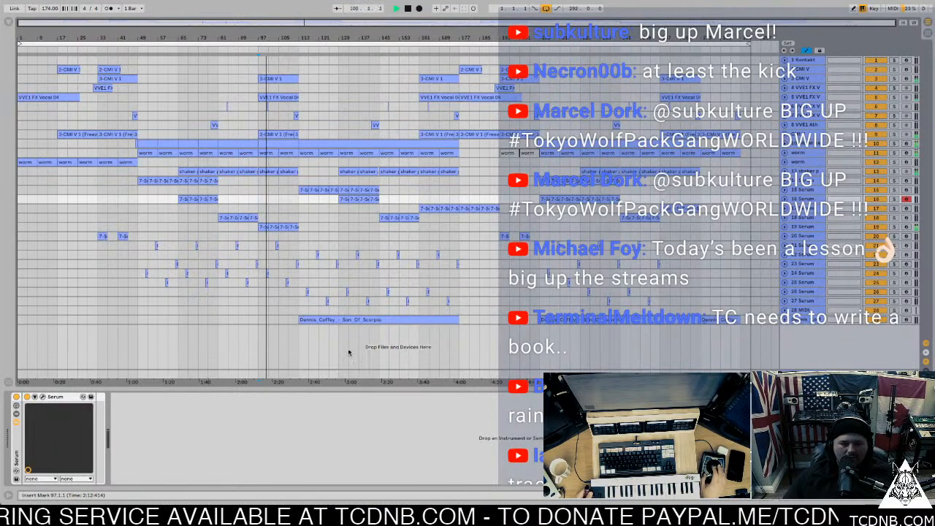
Solo-check the Dennis Coffey sample track during playback, adjust its track volume and fold the track again.
{"action": "left_click", "coordinate": [803, 319]}
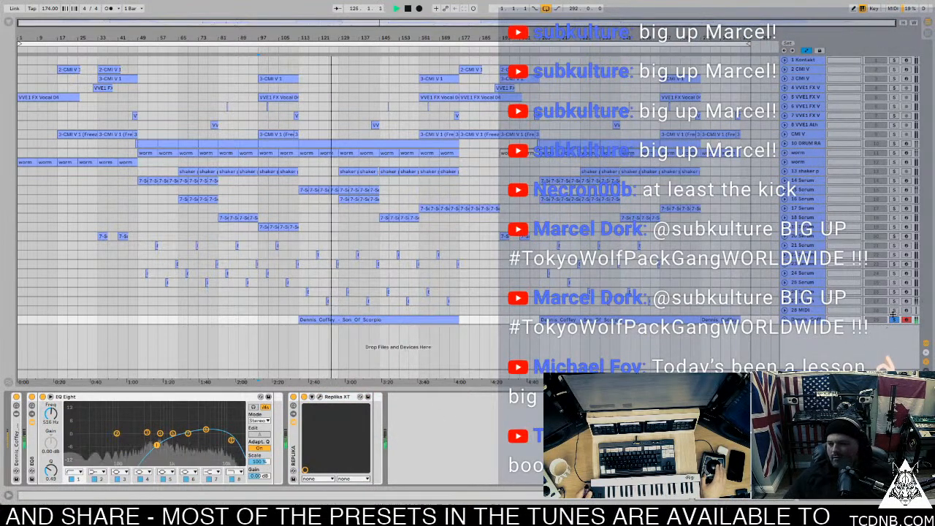
{"action": "left_click", "coordinate": [785, 319]}
{"action": "left_click_drag", "start_coordinate": [879, 329], "coordinate": [879, 322]}
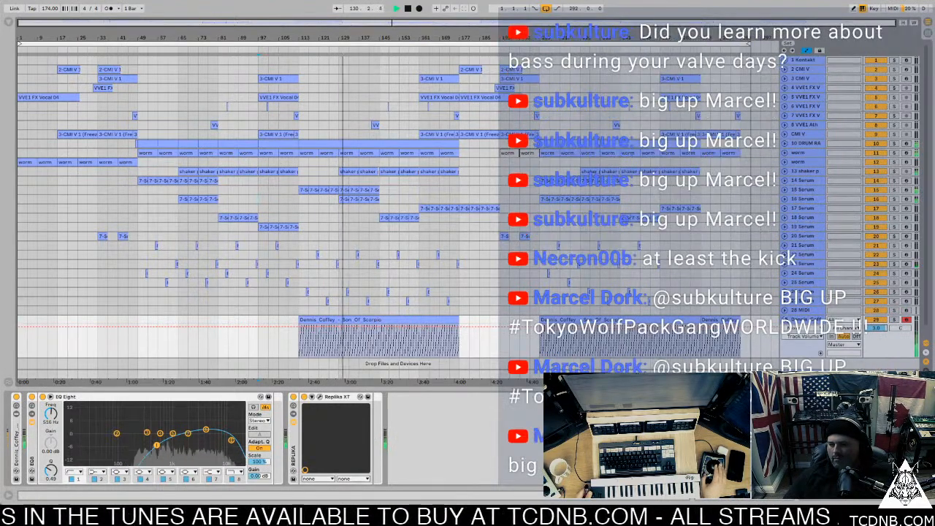
{"action": "left_click", "coordinate": [785, 320]}
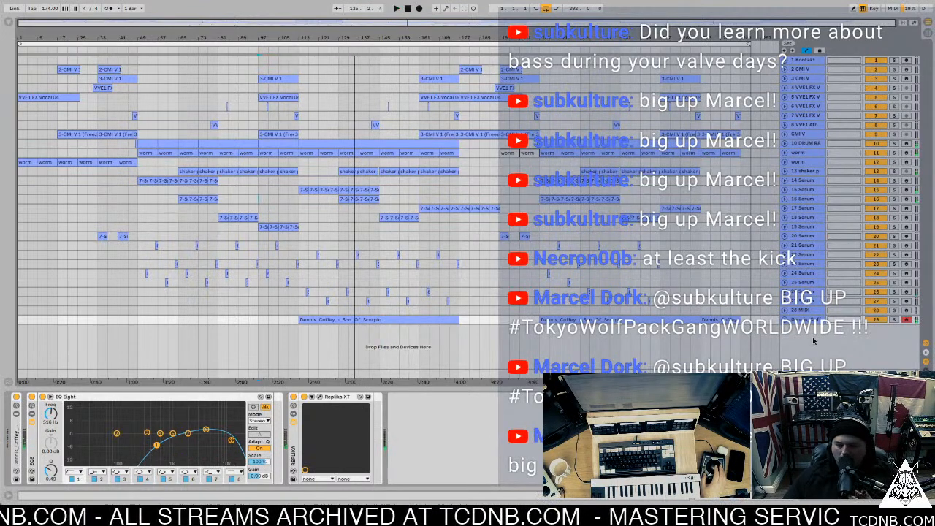
Play back the section from bar 113, where the Dennis Coffey sample enters.
{"action": "left_click", "coordinate": [300, 283]}
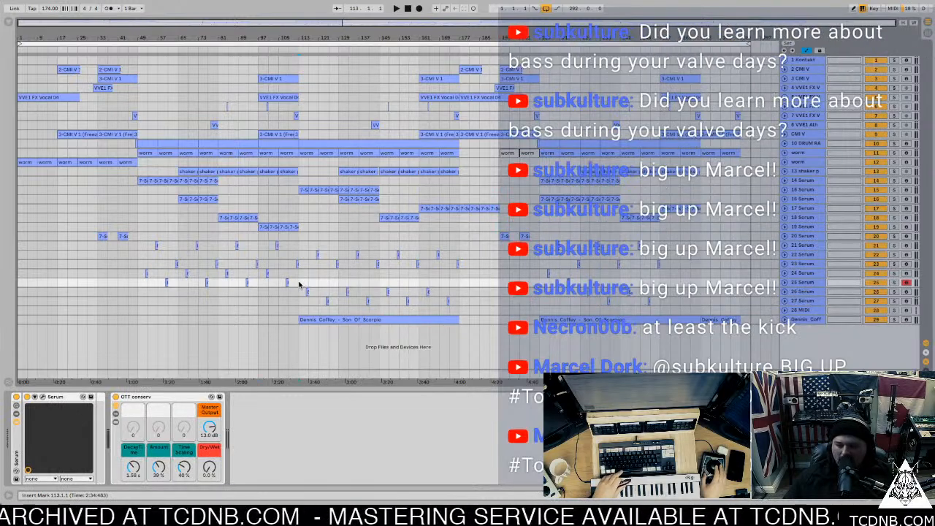
{"action": "key", "text": "space"}
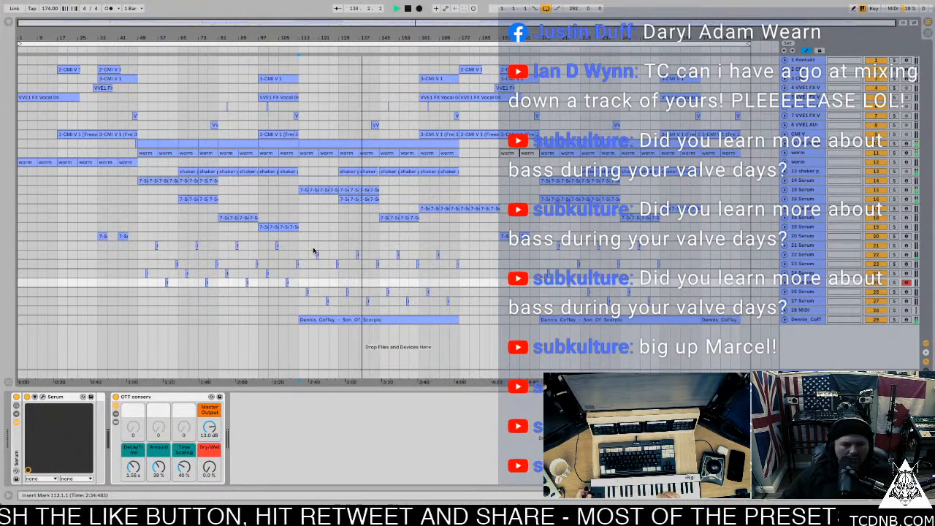
{"action": "left_click", "coordinate": [266, 151]}
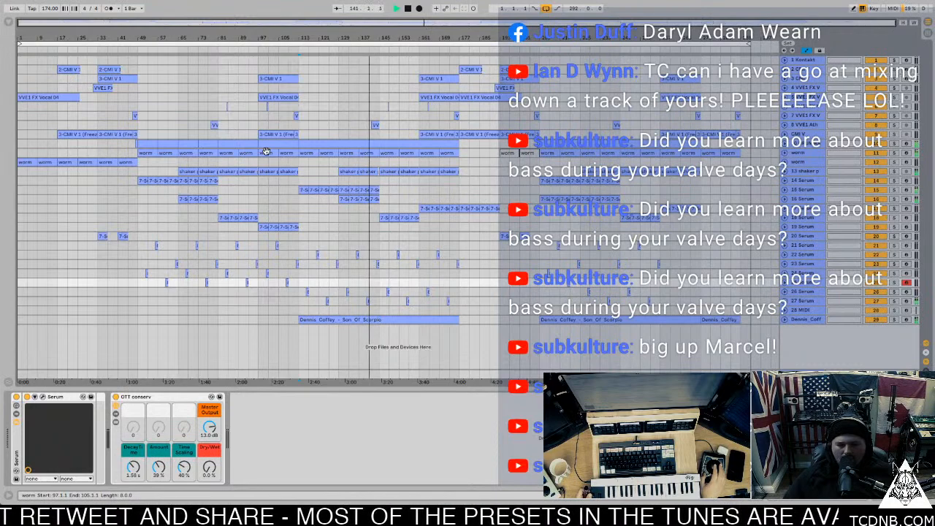
{"action": "left_click", "coordinate": [411, 169]}
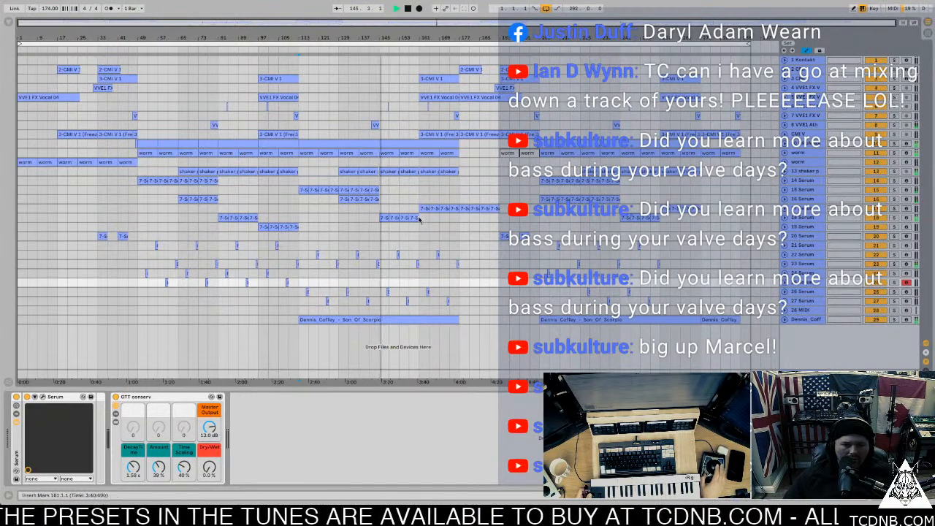
Try the bass clips at bars 145 to 161 on the 17 Serum track and return them to 18 Serum.
{"action": "left_click", "coordinate": [386, 217]}
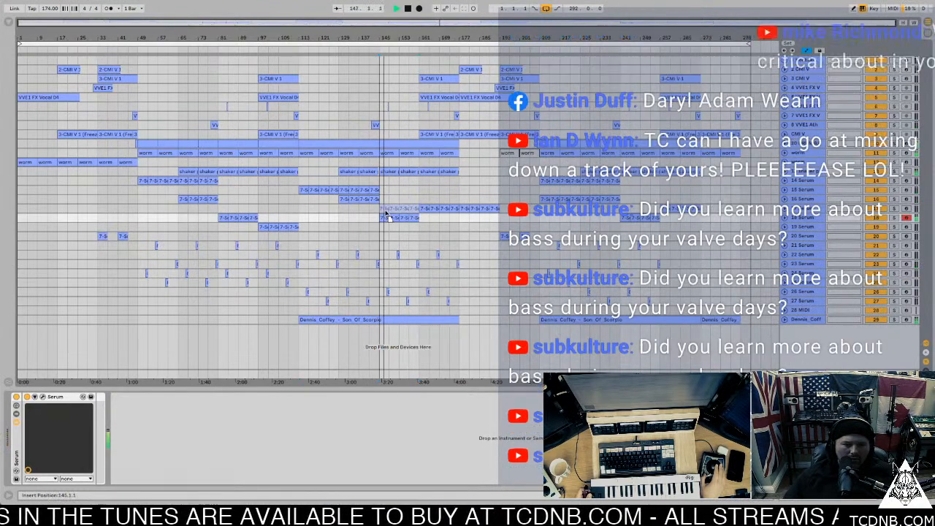
{"action": "left_click", "coordinate": [391, 210]}
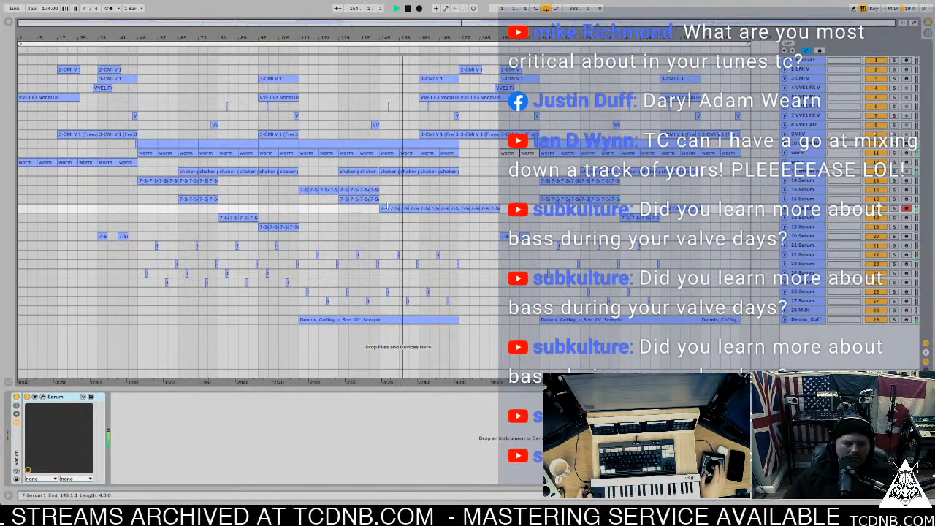
{"action": "left_click_drag", "start_coordinate": [386, 207], "coordinate": [386, 217]}
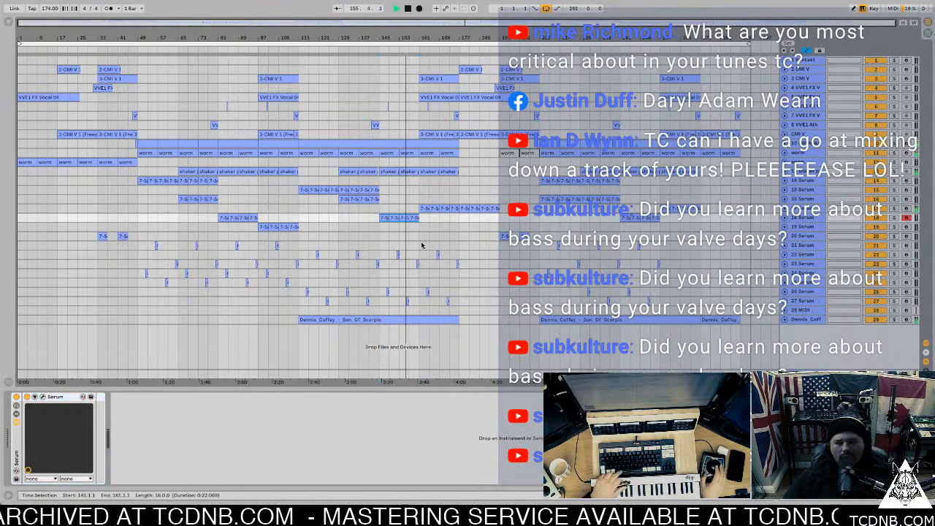
Save the Live Set.
{"action": "left_click", "coordinate": [391, 208]}
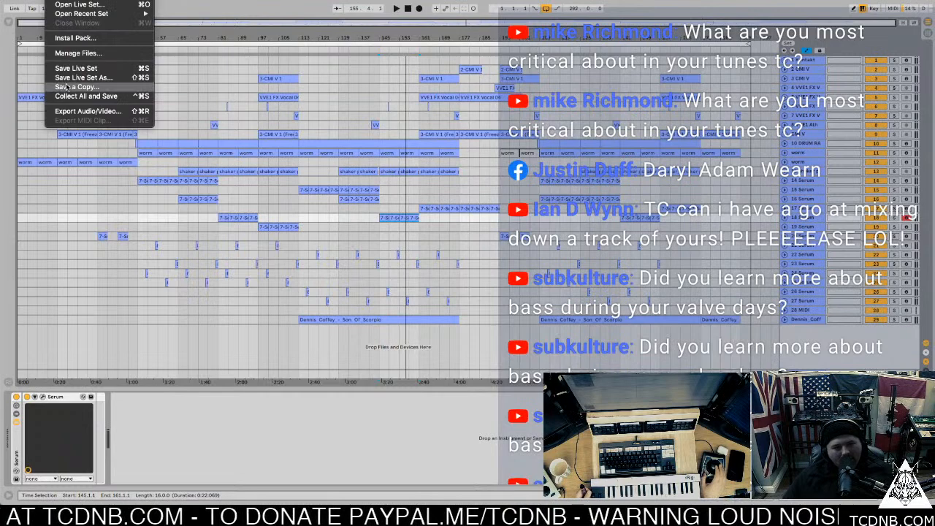
{"action": "left_click", "coordinate": [67, 69]}
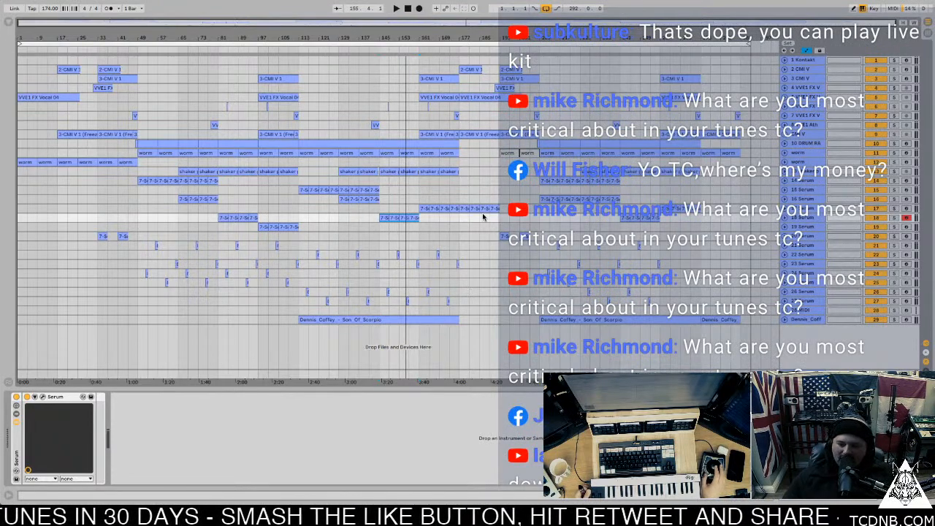
Play back the track from the start of the intro and from bar 109.
{"action": "left_click", "coordinate": [21, 182]}
{"action": "key", "text": "space"}
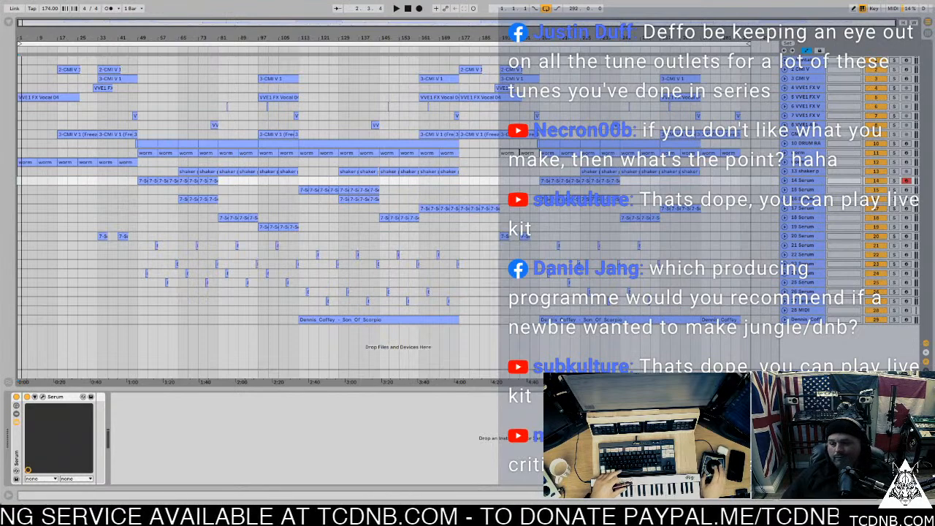
{"action": "left_click", "coordinate": [296, 212]}
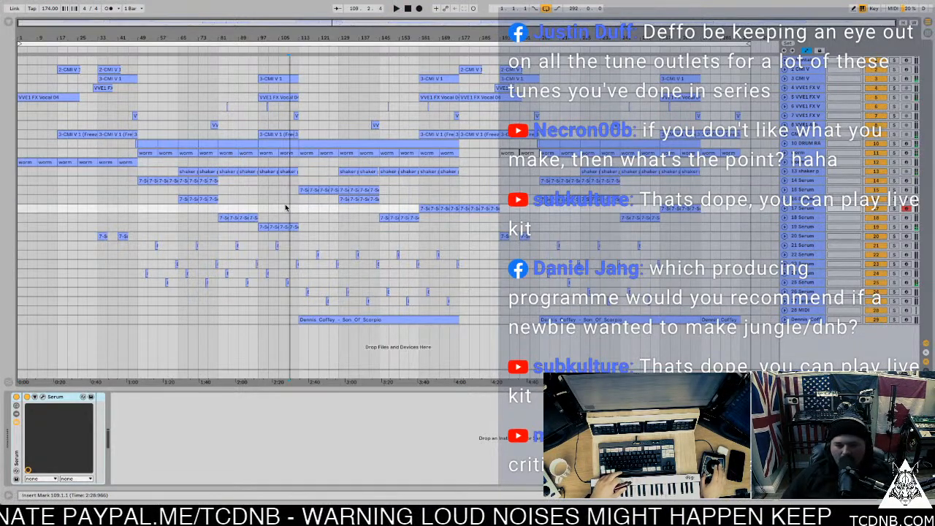
Play from bar 109, unfold the Dennis Coffey sample track, show its device chain and solo it.
{"action": "key", "text": "space"}
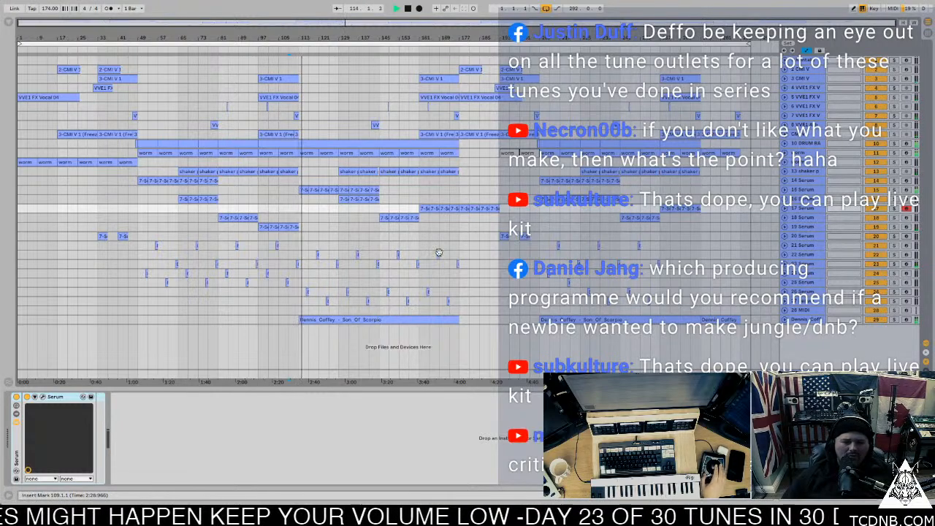
{"action": "left_click", "coordinate": [792, 322]}
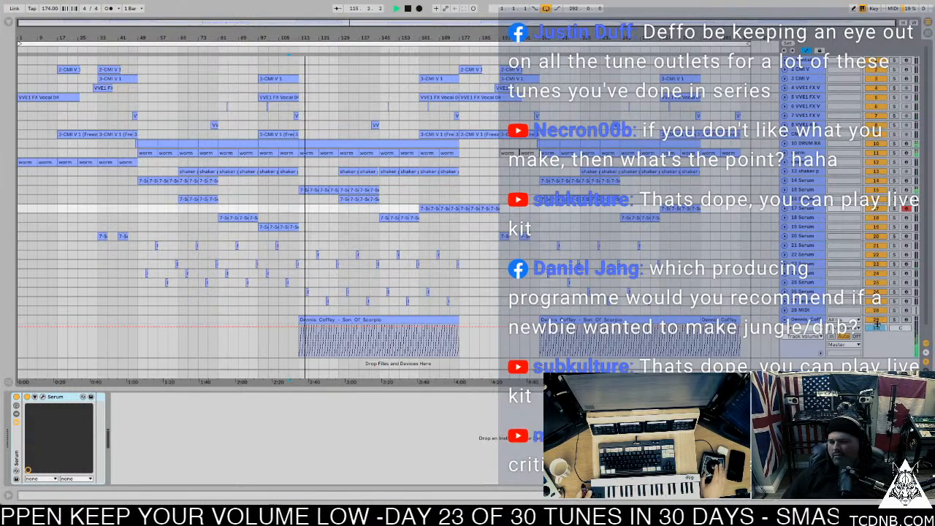
{"action": "left_click", "coordinate": [803, 319]}
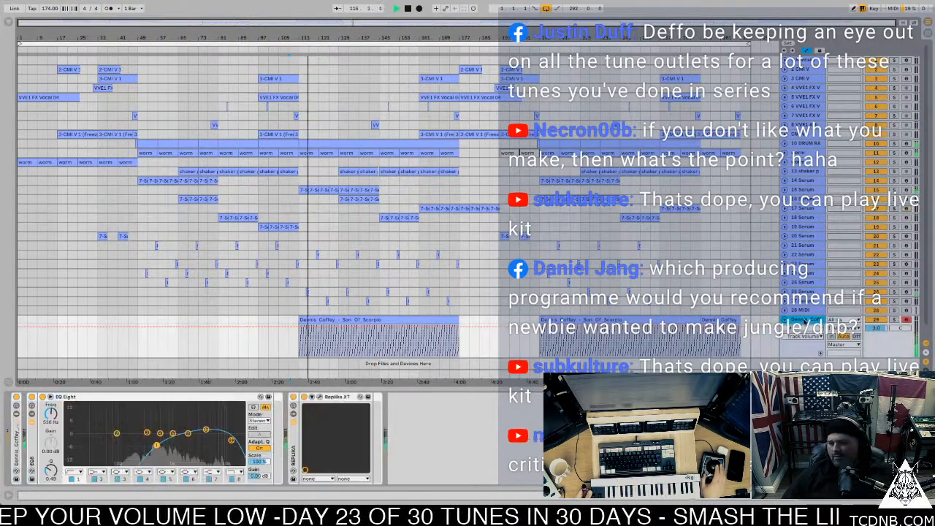
{"action": "left_click", "coordinate": [894, 320]}
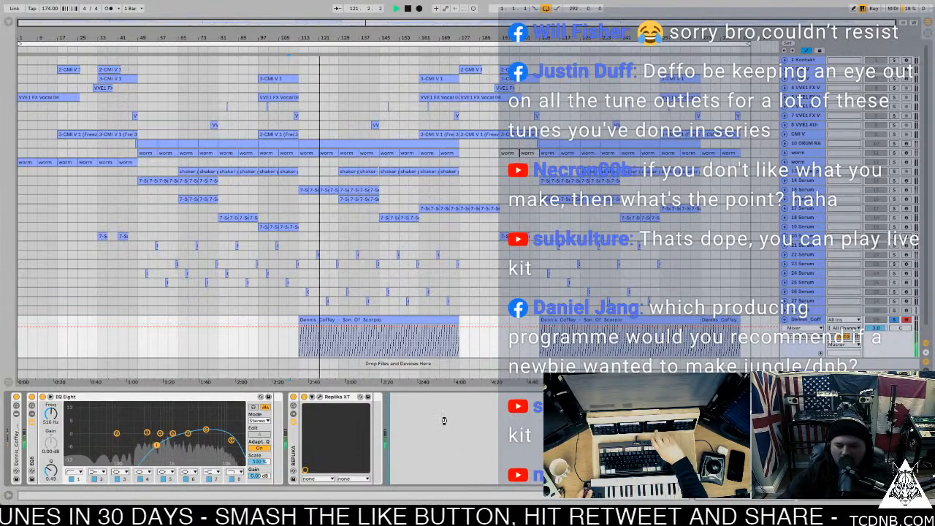
Add a Compressor to the end of the Dennis Coffey chain, lower its threshold to about -28 dB, and unsolo the track.
{"action": "key", "text": "ctrl+v"}
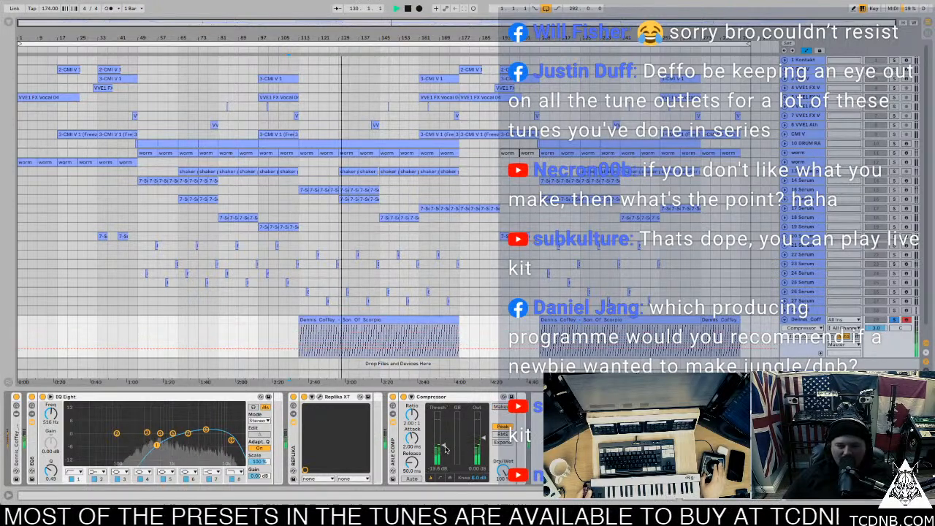
{"action": "left_click_drag", "start_coordinate": [446, 448], "coordinate": [445, 420]}
{"action": "left_click_drag", "start_coordinate": [444, 454], "coordinate": [444, 451]}
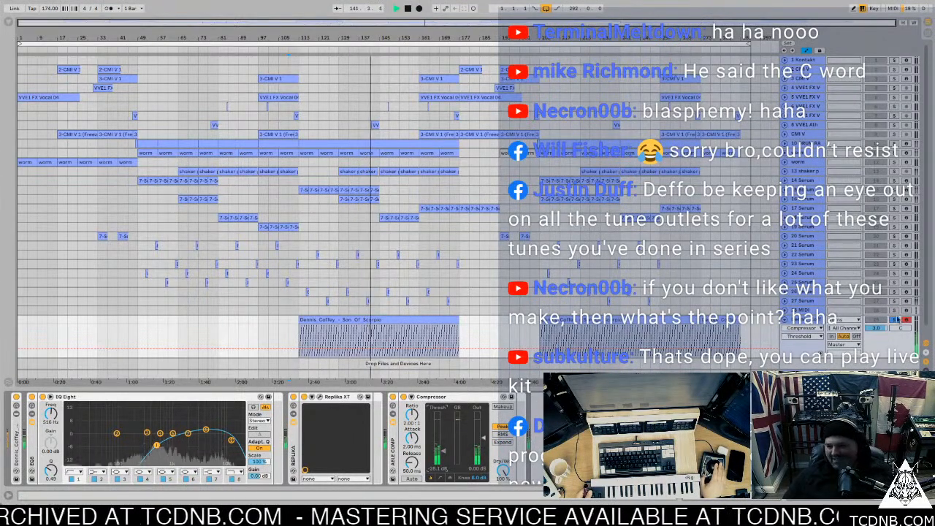
{"action": "left_click", "coordinate": [895, 320]}
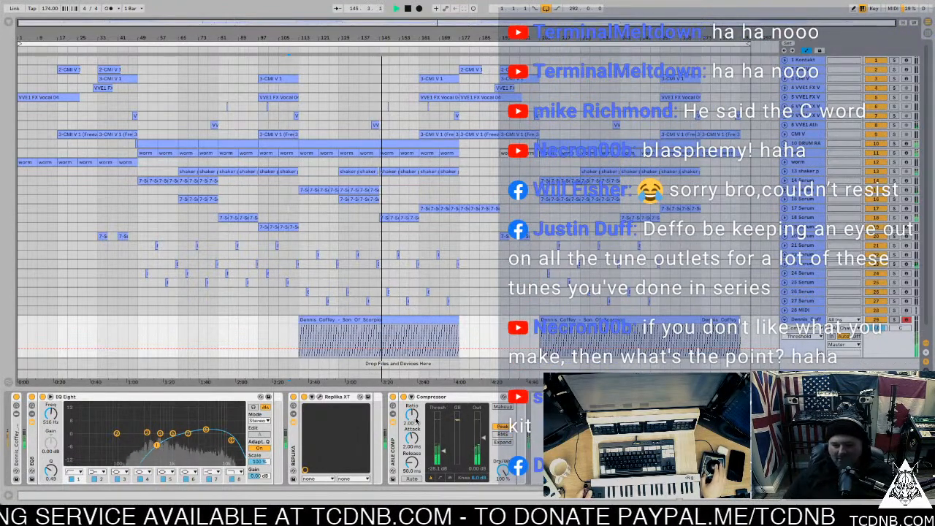
Collapse the Replika XT device and leave the Compressor expanded with its sidechain section hidden.
{"action": "left_click", "coordinate": [411, 397]}
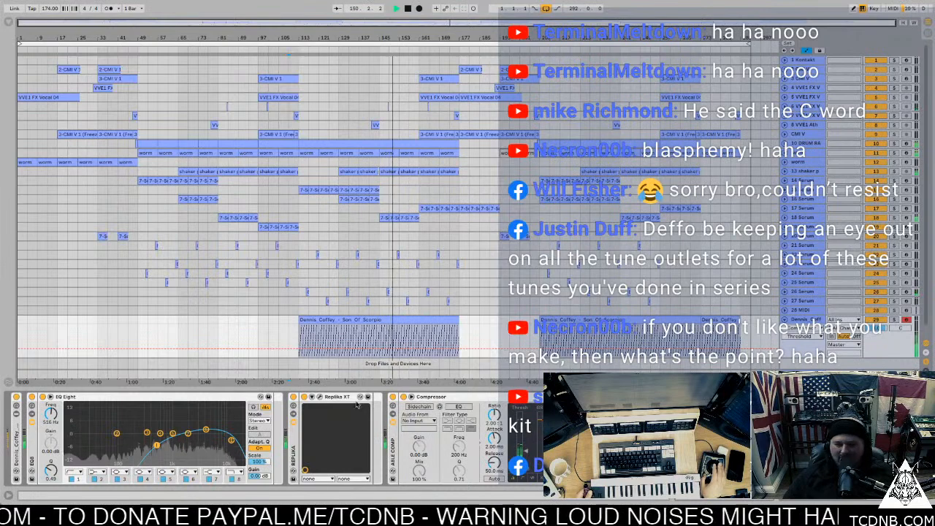
{"action": "double_click", "coordinate": [430, 397]}
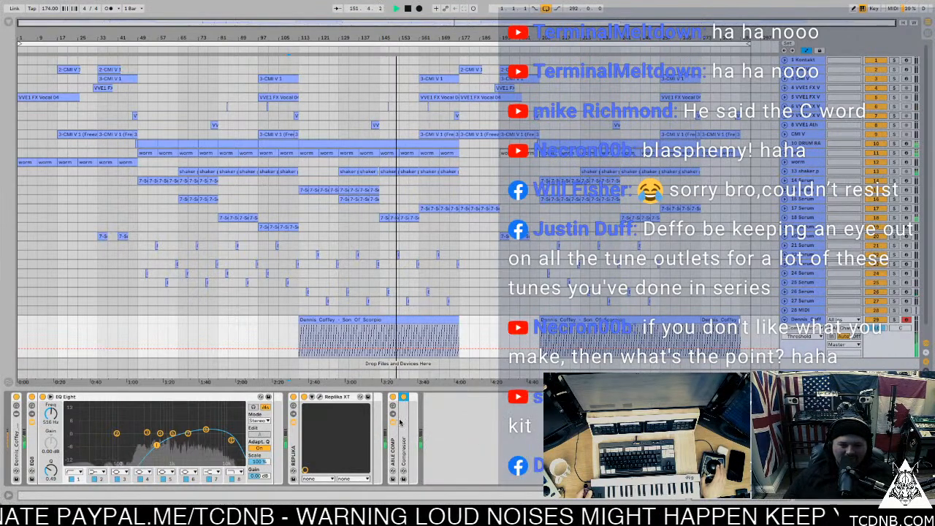
{"action": "double_click", "coordinate": [405, 422]}
{"action": "double_click", "coordinate": [337, 398]}
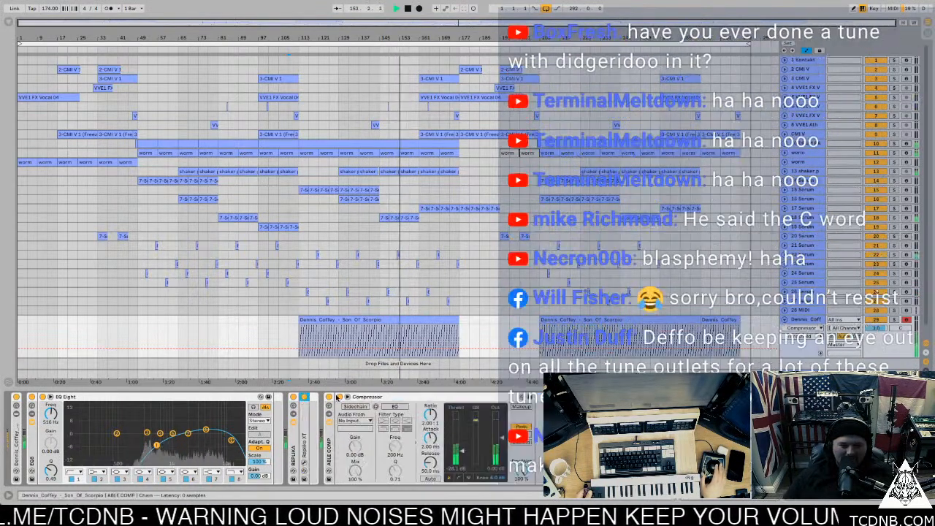
{"action": "left_click", "coordinate": [348, 398]}
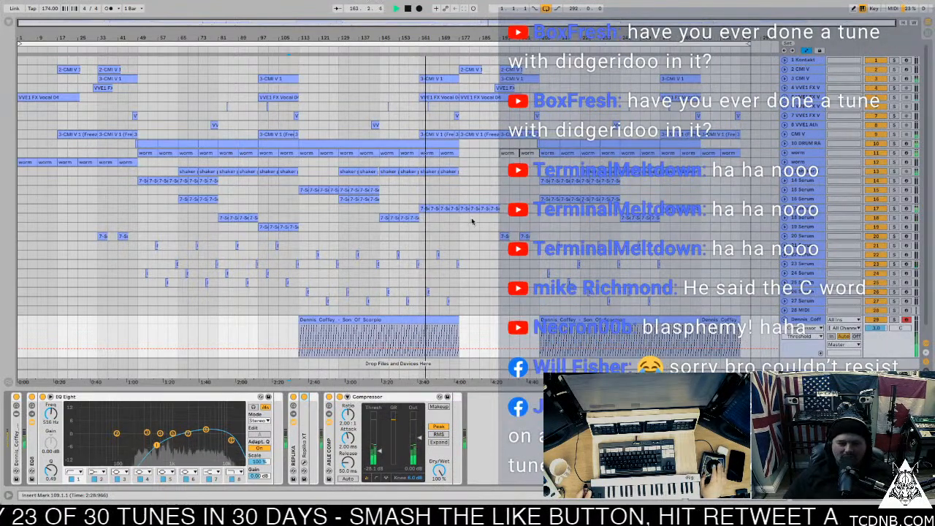
Fold the Dennis Coffey track lane and save the Live Set.
{"action": "key", "text": "u"}
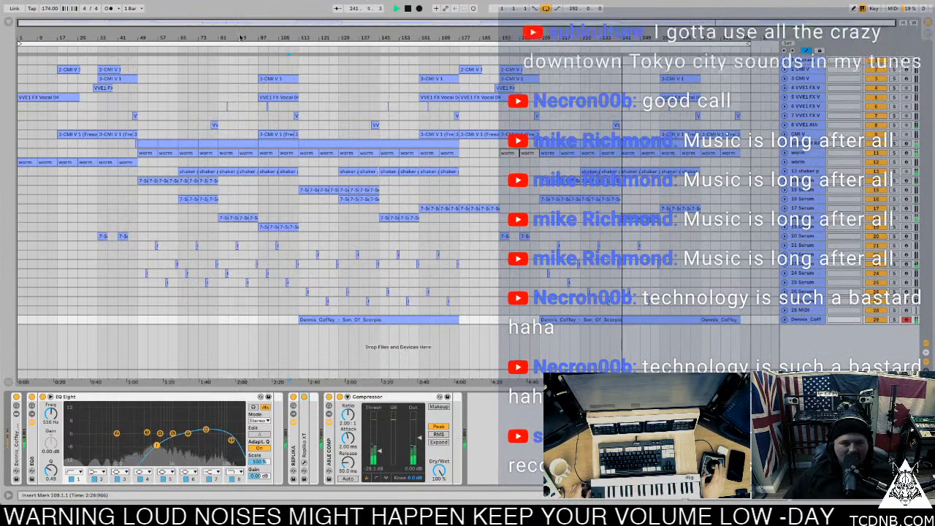
{"action": "key", "text": "alt+f"}
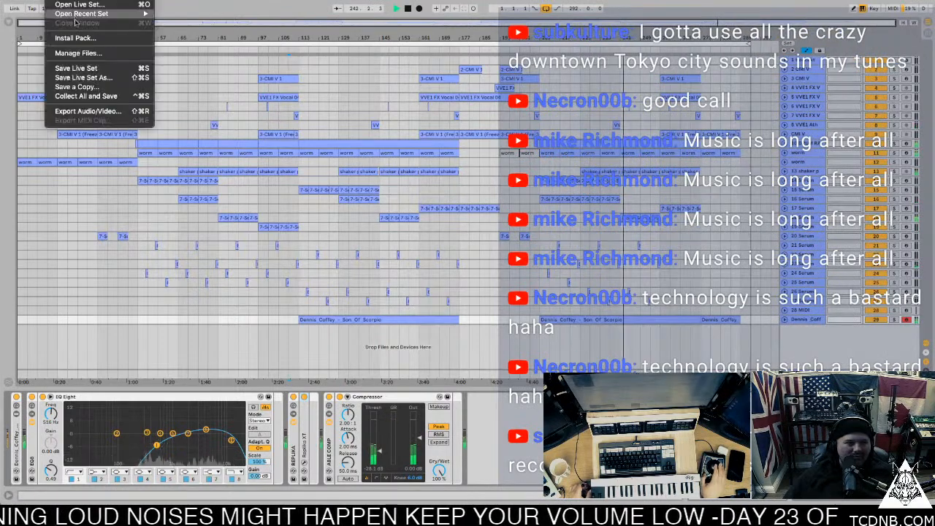
{"action": "left_click", "coordinate": [79, 70]}
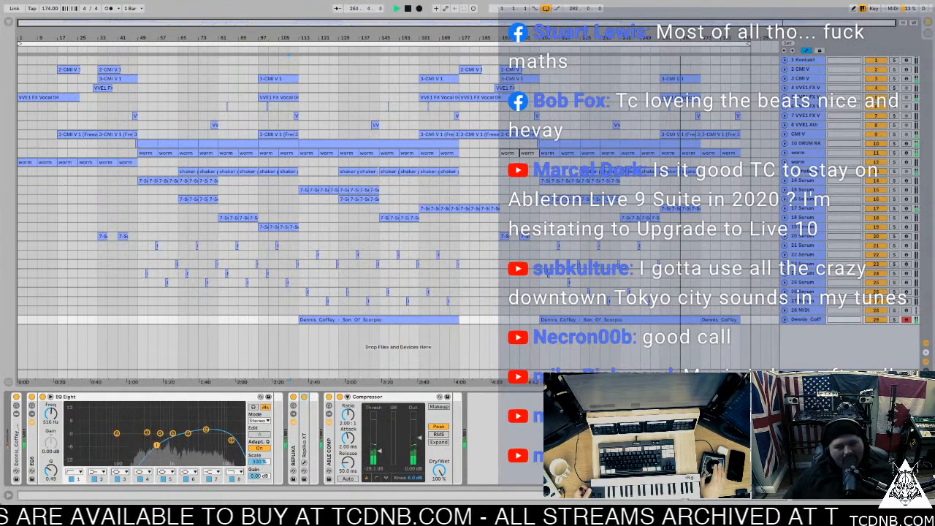
{"action": "left_click", "coordinate": [53, 0]}
{"action": "left_click", "coordinate": [292, 4]}
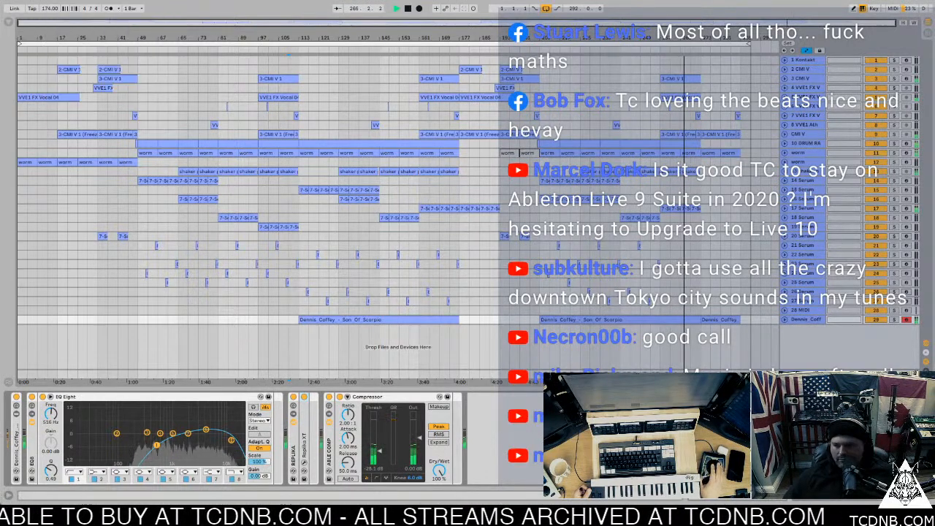